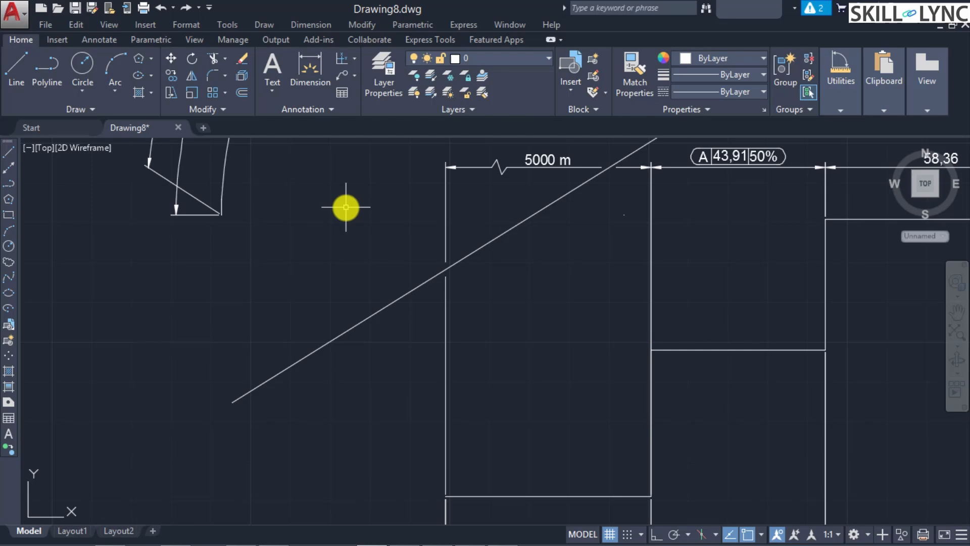
Step: Look over the existing dimensioned drawings, ending at the quarter-circle plate with four holes
{"action": "scroll", "coordinate": [326, 206], "scroll_direction": "down", "scroll_amount": 5}
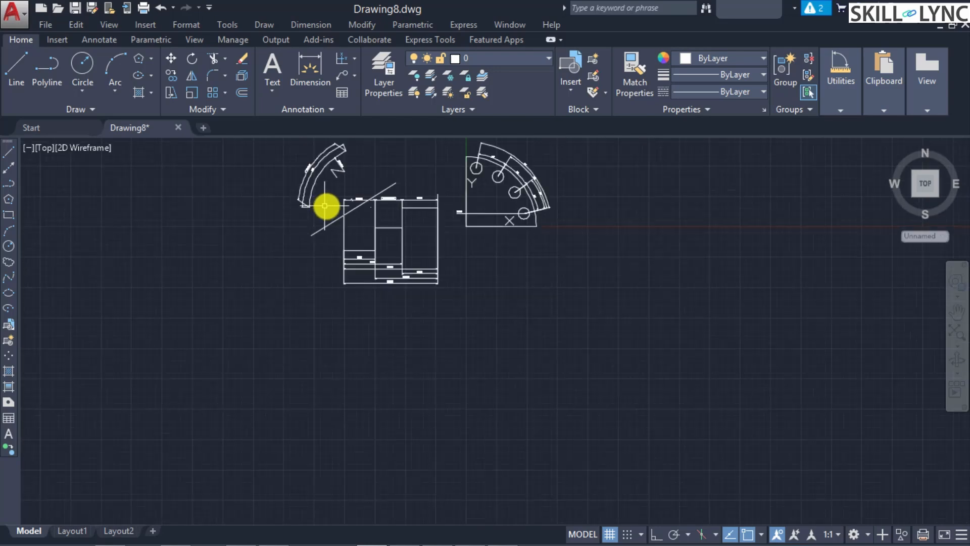
{"action": "scroll", "coordinate": [230, 172], "scroll_direction": "up", "scroll_amount": 5}
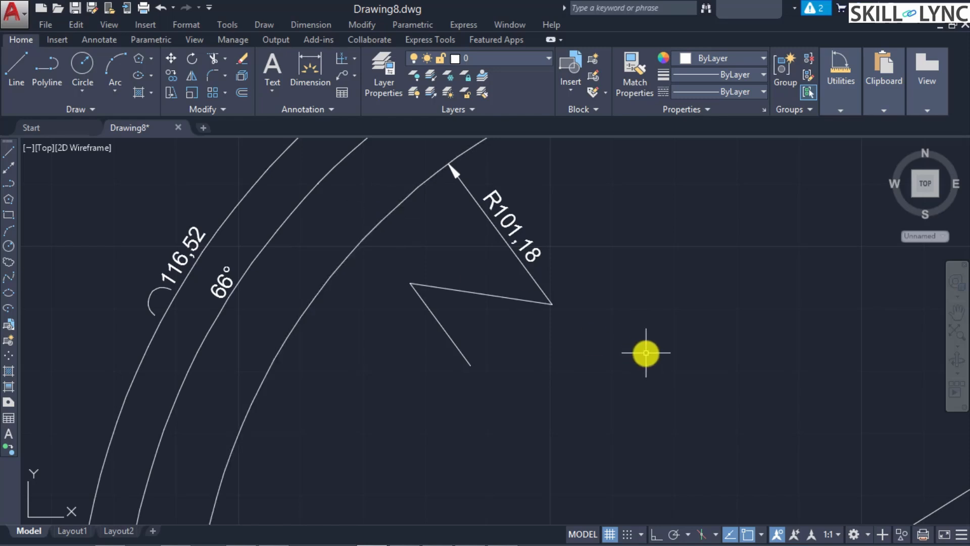
{"action": "scroll", "coordinate": [866, 407], "scroll_direction": "down", "scroll_amount": 3}
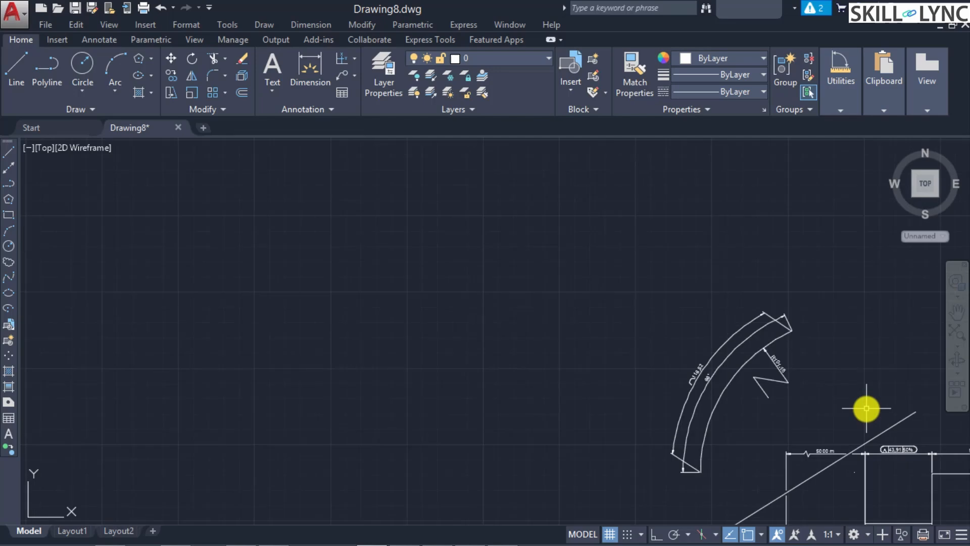
{"action": "left_click", "coordinate": [957, 311]}
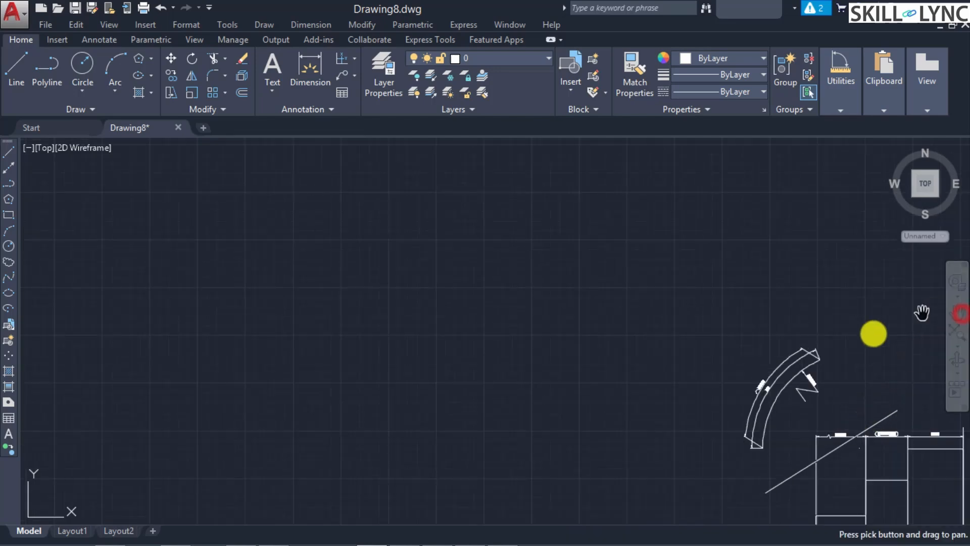
{"action": "left_click_drag", "start_coordinate": [854, 371], "coordinate": [437, 246]}
{"action": "middle_click_drag", "start_coordinate": [437, 246], "coordinate": [359, 282]}
{"action": "scroll", "coordinate": [575, 300], "scroll_direction": "up", "scroll_amount": 8}
{"action": "scroll", "coordinate": [658, 344], "scroll_direction": "down", "scroll_amount": 4}
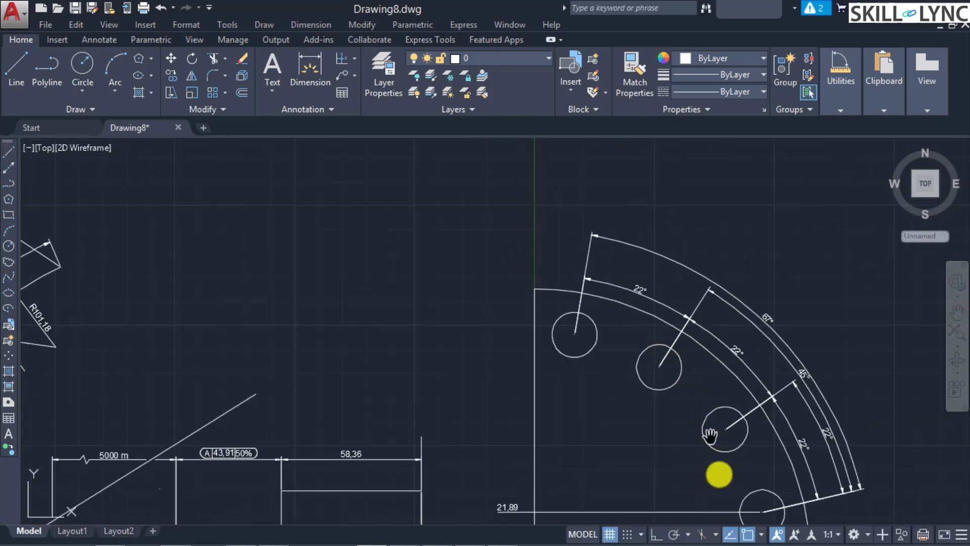
{"action": "middle_click_drag", "start_coordinate": [674, 493], "coordinate": [573, 367]}
{"action": "scroll", "coordinate": [656, 369], "scroll_direction": "down", "scroll_amount": 1}
{"action": "scroll", "coordinate": [657, 368], "scroll_direction": "up", "scroll_amount": 1}
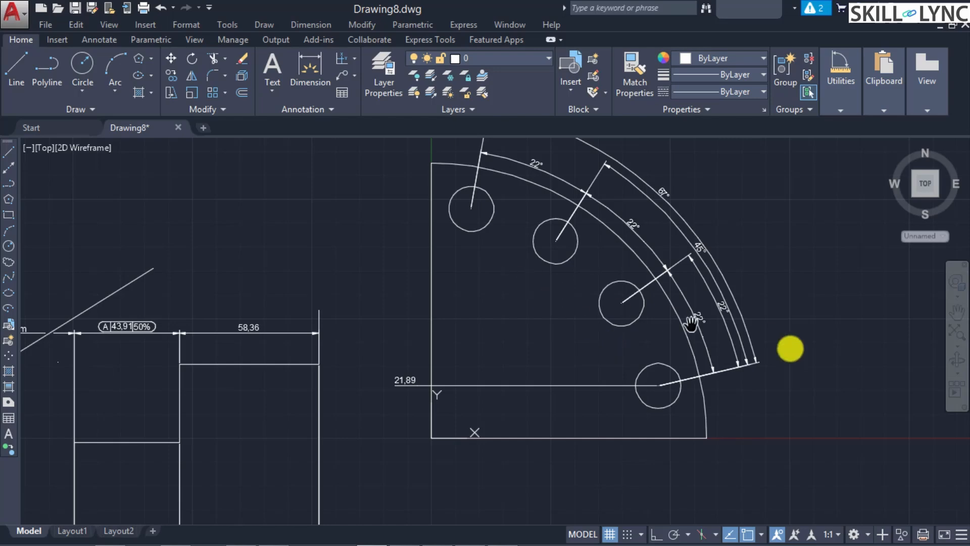
{"action": "mouse_move", "coordinate": [809, 412]}
{"action": "left_mouse_down"}
{"action": "mouse_move", "coordinate": [747, 432]}
{"action": "mouse_move", "coordinate": [729, 461]}
{"action": "left_mouse_up"}
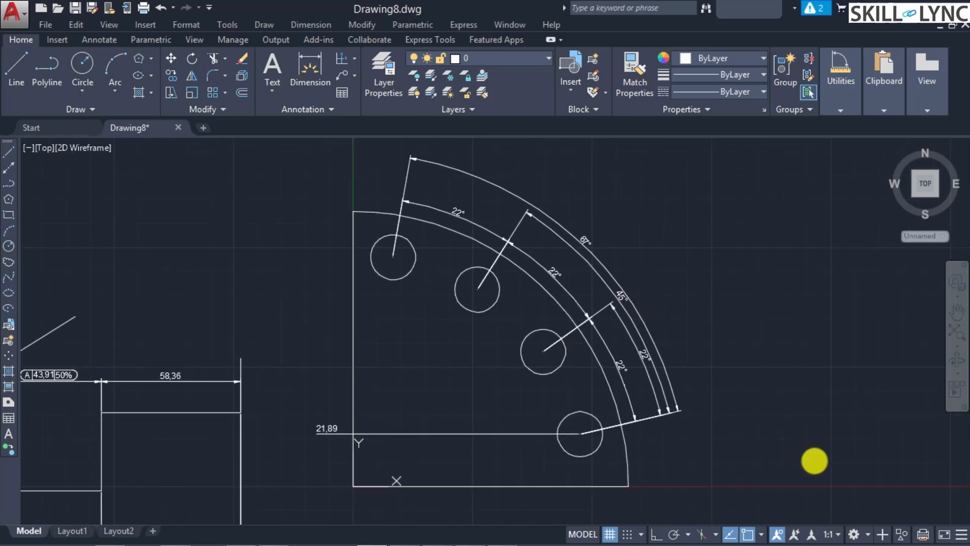
Step: Add a leader from the lowest hole of the quarter-circle plate, outside the angular dimensions, with the annotation "4xholes"
{"action": "type", "text": "LEAD"}
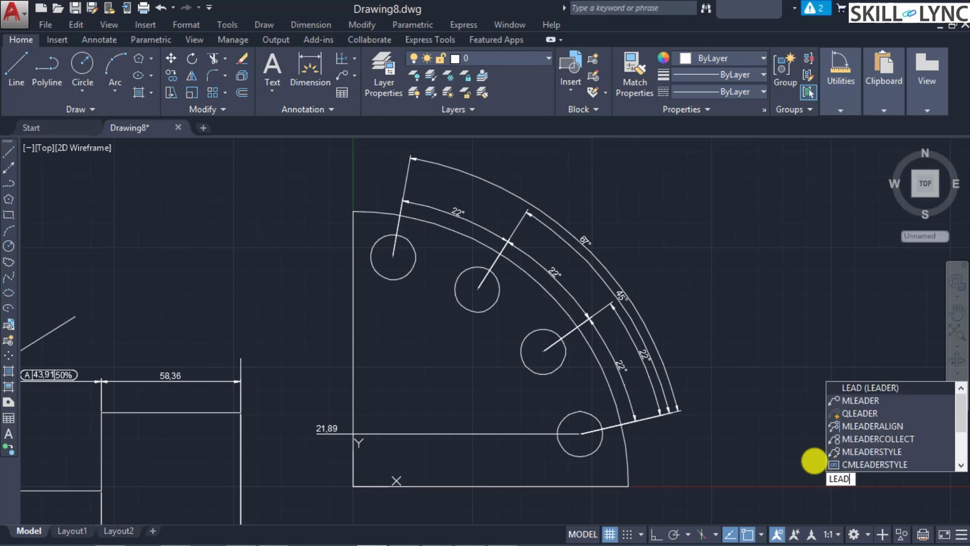
{"action": "key", "text": "Return"}
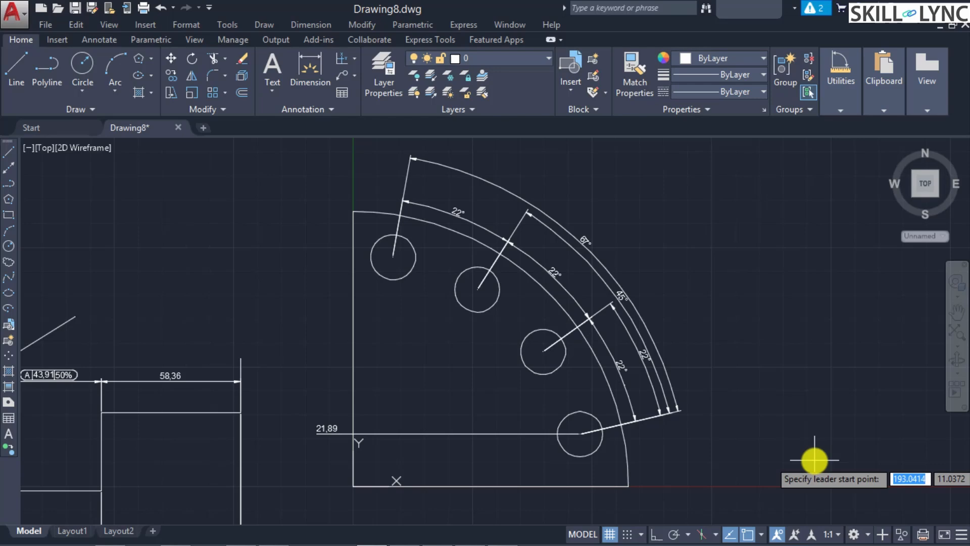
{"action": "left_click", "coordinate": [597, 449]}
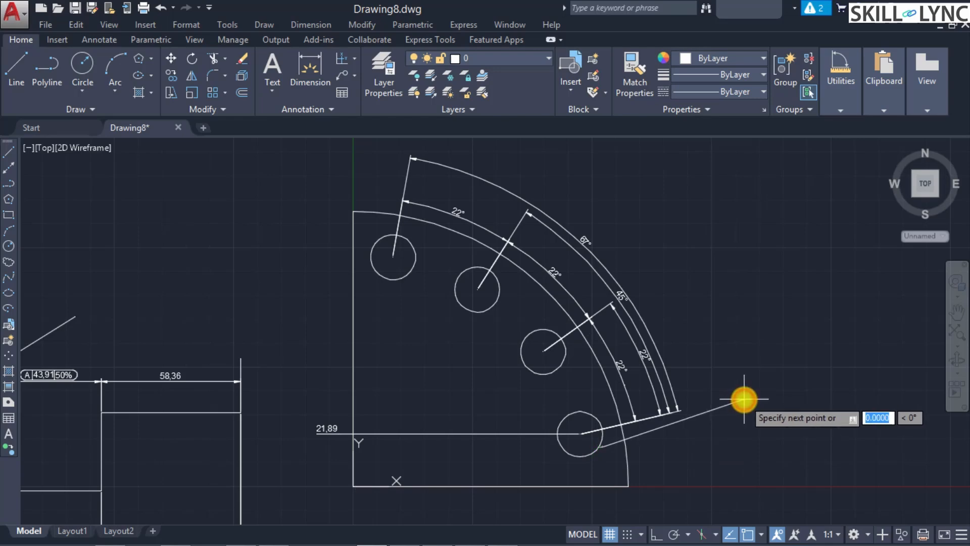
{"action": "left_click", "coordinate": [742, 400]}
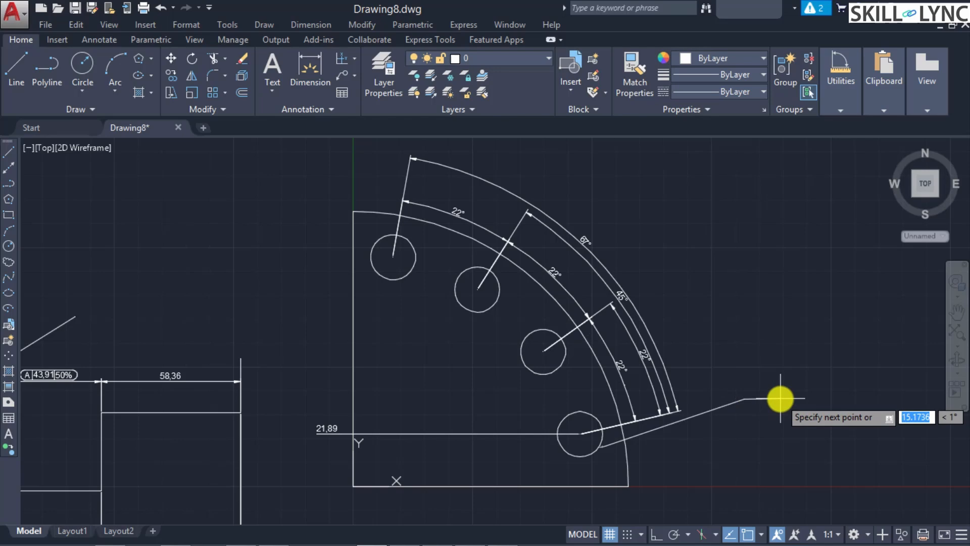
{"action": "key", "text": "Down"}
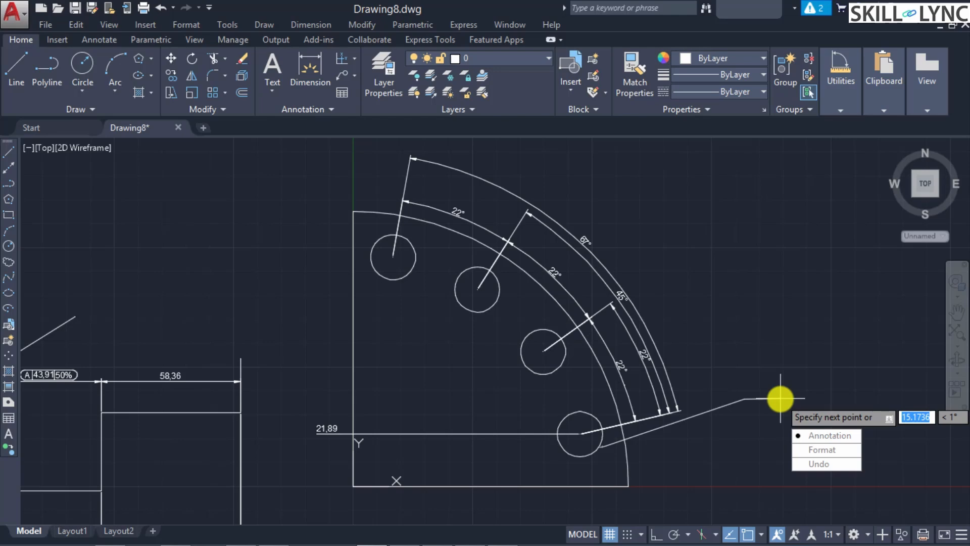
{"action": "key", "text": "Return"}
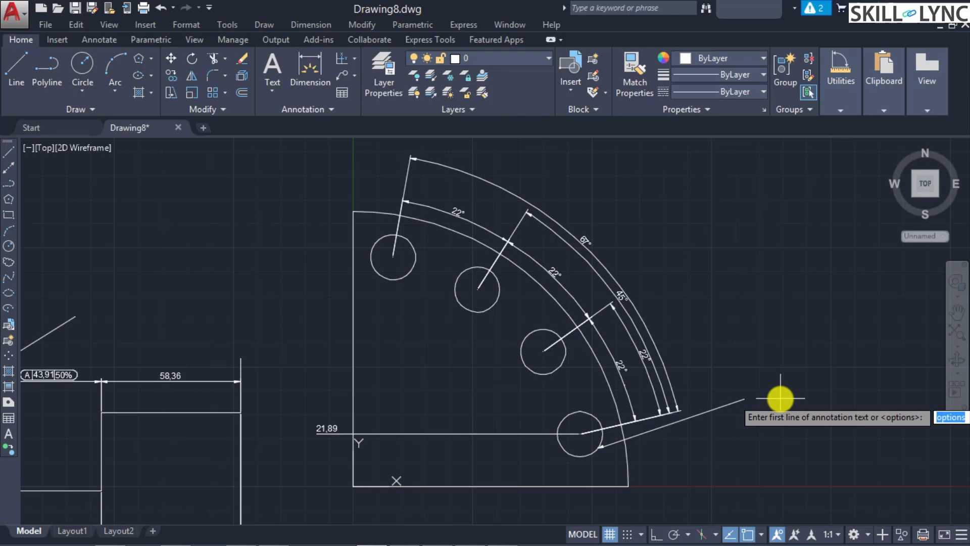
{"action": "type", "text": "4x"}
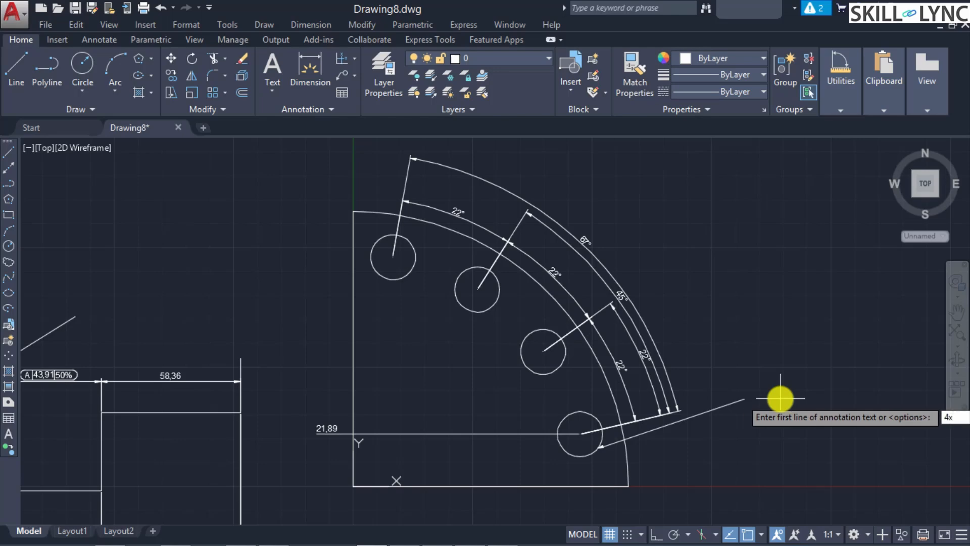
{"action": "type", "text": "holes"}
{"action": "key", "text": "Return"}
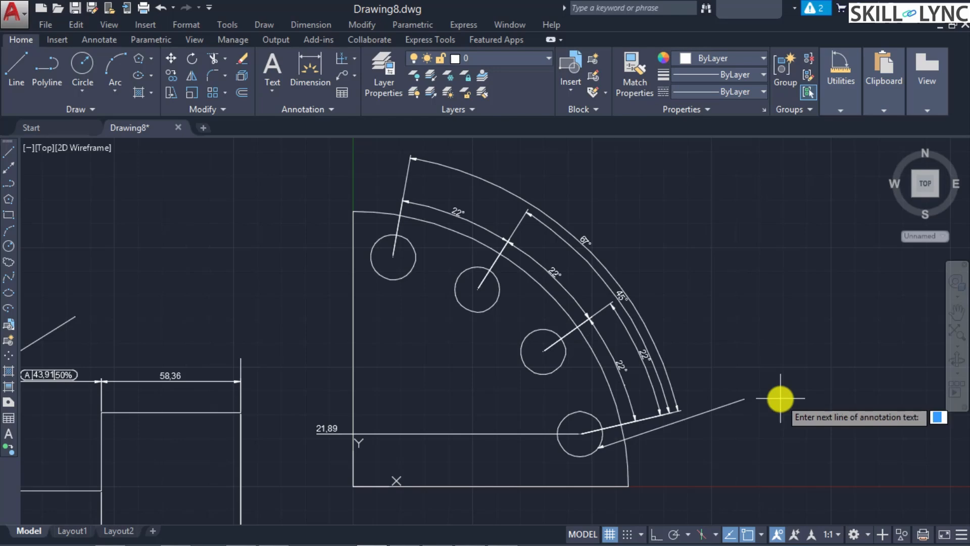
{"action": "key", "text": "Return"}
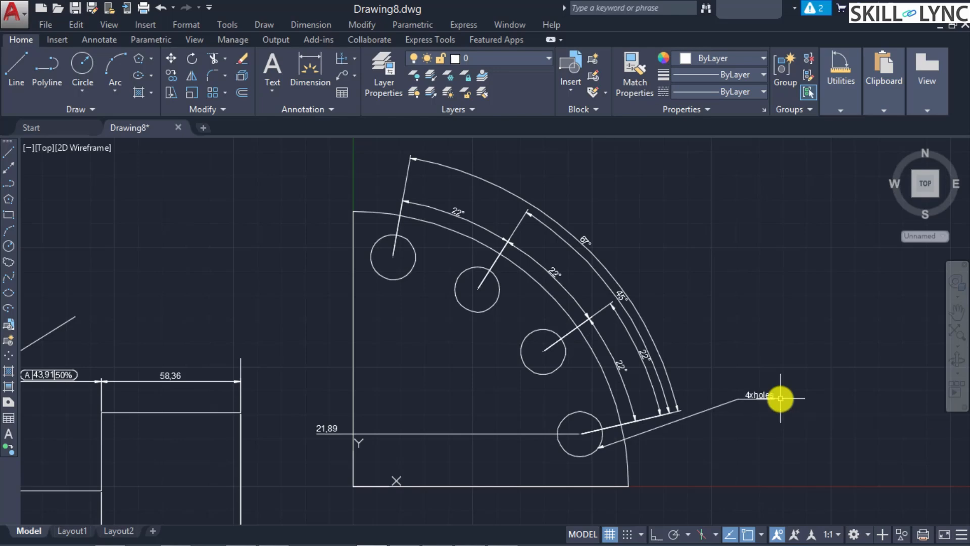
Step: Draw a second leader starting on the lowest hole's edge below the first arrowhead, zigzagging through five points beyond the existing note
{"action": "scroll", "coordinate": [758, 399], "scroll_direction": "up", "scroll_amount": 2}
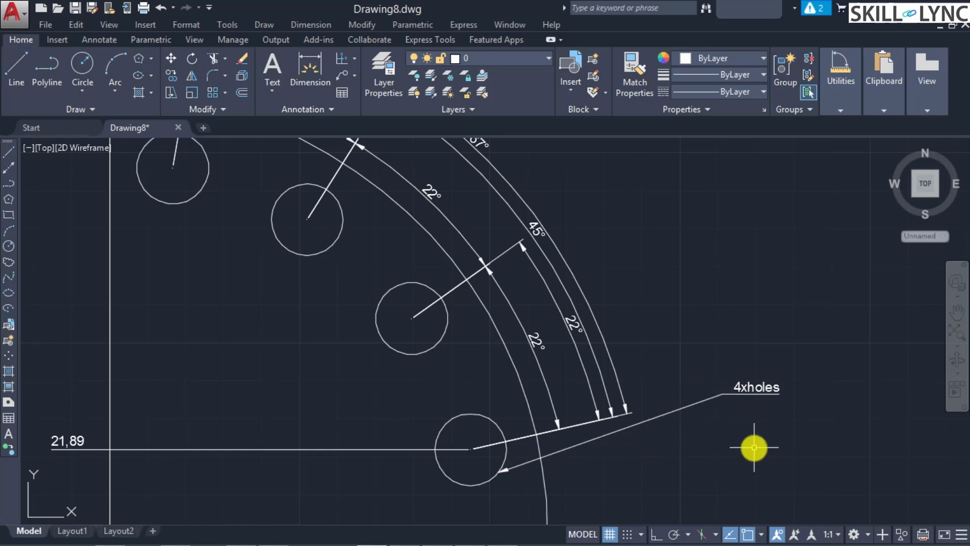
{"action": "type", "text": "LEADER"}
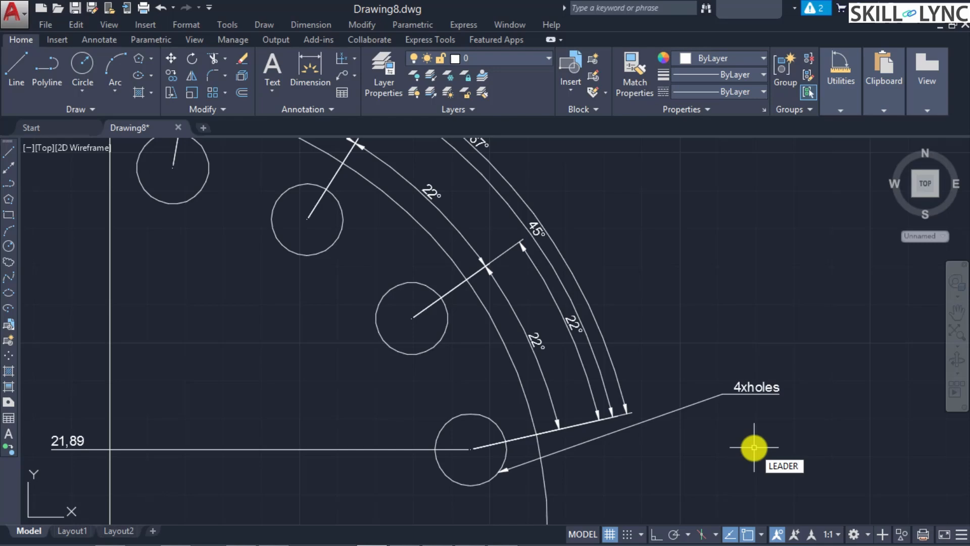
{"action": "key", "text": "Return"}
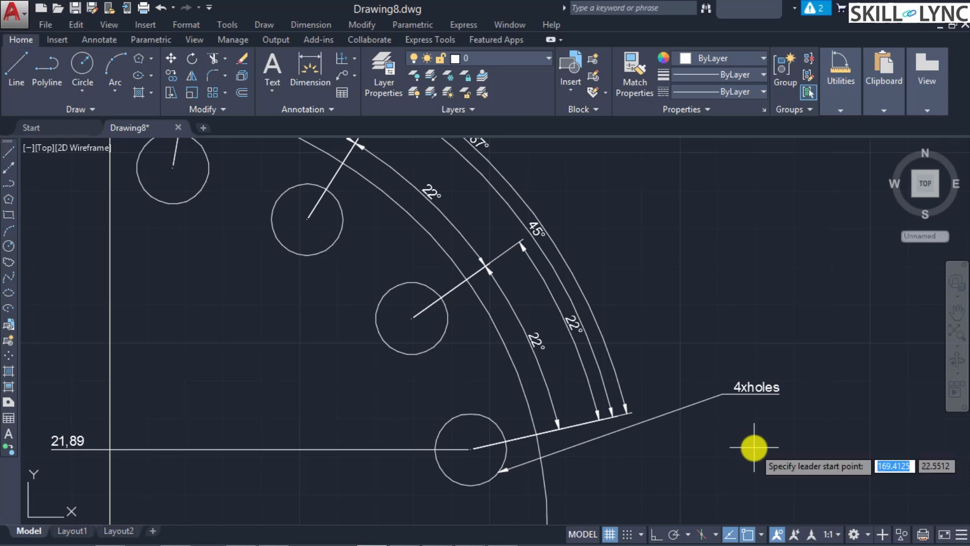
{"action": "left_click", "coordinate": [493, 485]}
{"action": "left_click", "coordinate": [717, 440]}
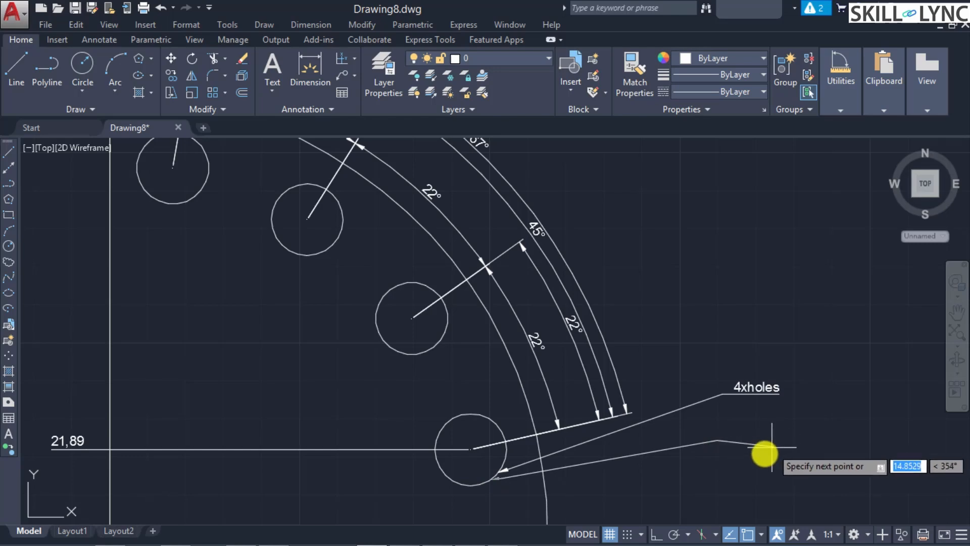
{"action": "left_click", "coordinate": [762, 454]}
{"action": "left_click", "coordinate": [817, 424]}
{"action": "left_click", "coordinate": [859, 354]}
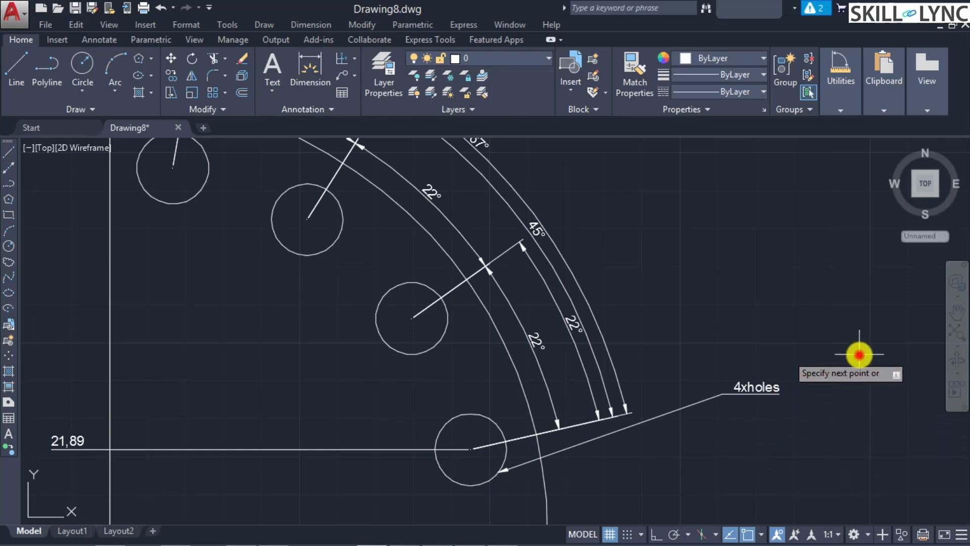
{"action": "left_click", "coordinate": [877, 432]}
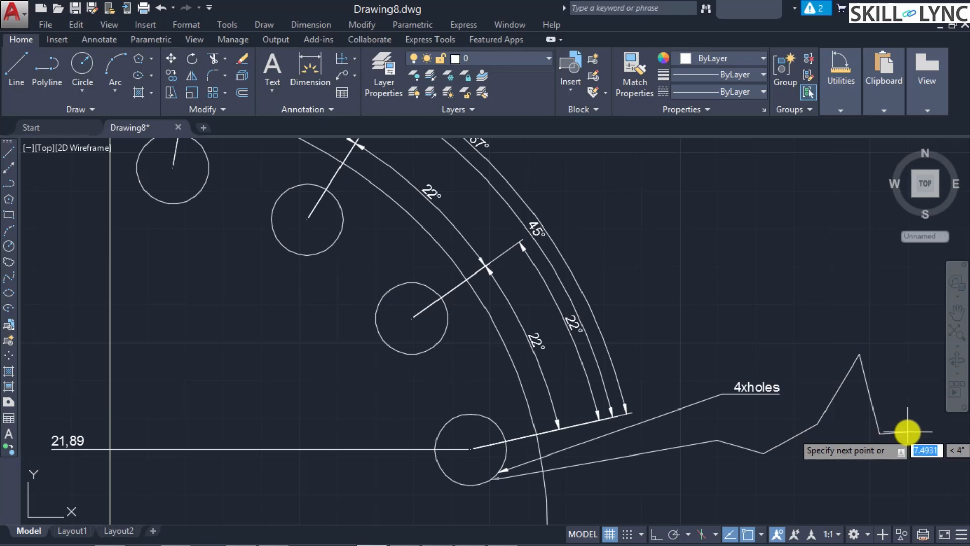
Step: Annotate the zigzag leader using the Copy annotation option with the existing "4xholes" text as the source
{"action": "key", "text": "Down"}
{"action": "key", "text": "Return"}
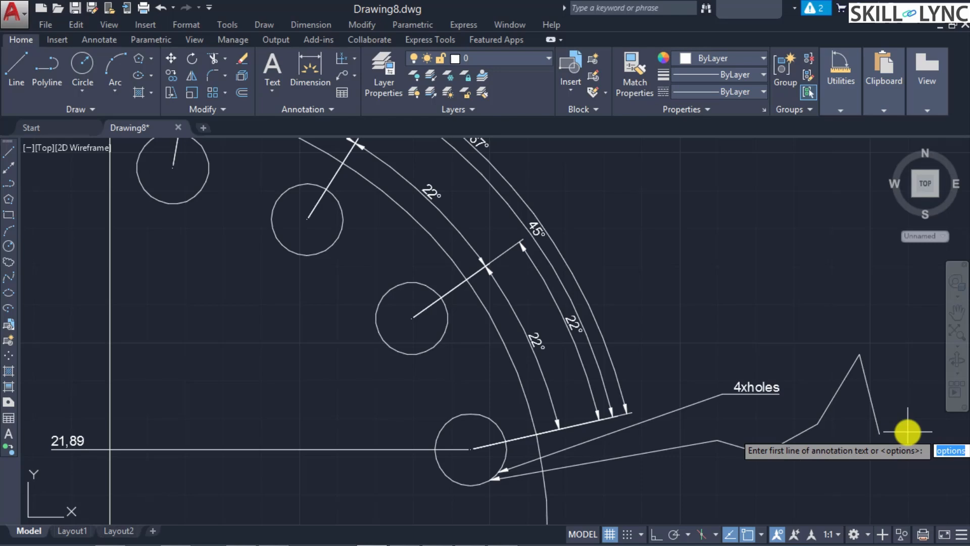
{"action": "key", "text": "Return"}
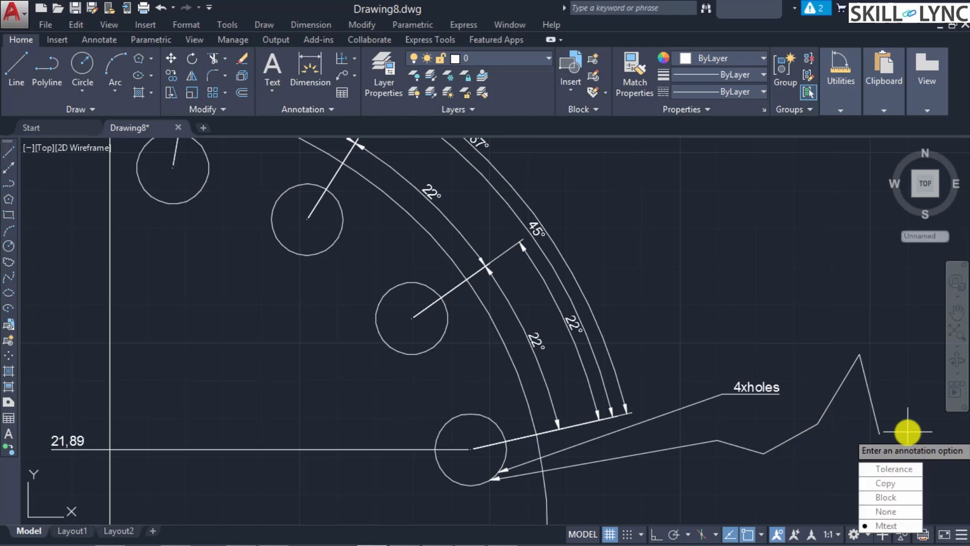
{"action": "key", "text": "Up"}
{"action": "key", "text": "Up"}
{"action": "key", "text": "Up"}
{"action": "key", "text": "Up"}
{"action": "key", "text": "Down"}
{"action": "key", "text": "Down"}
{"action": "key", "text": "Down"}
{"action": "key", "text": "Down"}
{"action": "key", "text": "Up"}
{"action": "key", "text": "Up"}
{"action": "key", "text": "Up"}
{"action": "key", "text": "Return"}
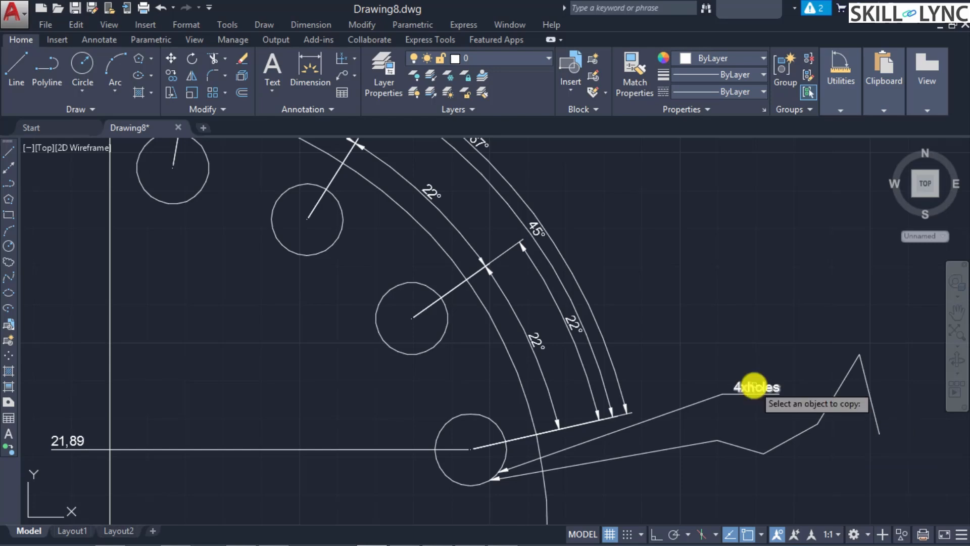
{"action": "left_click", "coordinate": [754, 386]}
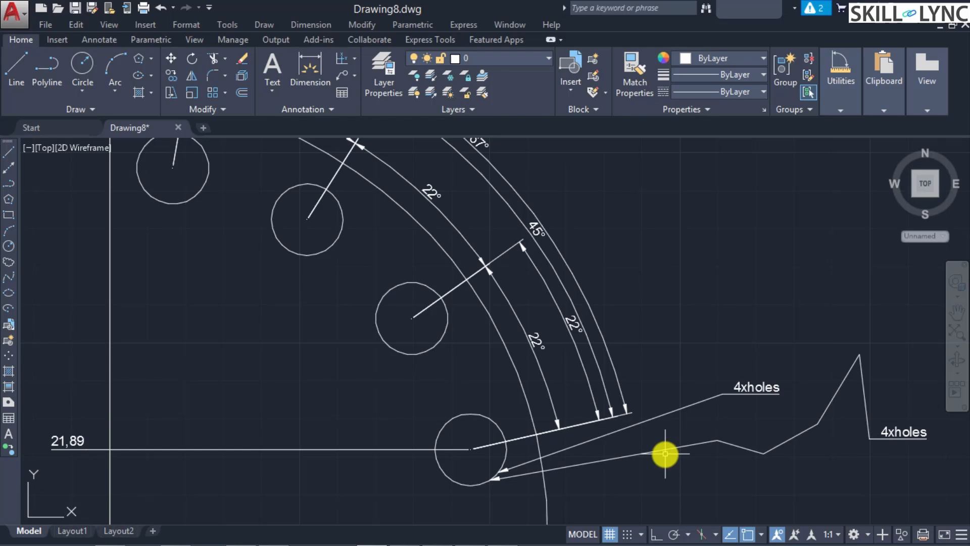
Step: Draw a third leader from the bottom of the lowest hole in Spline format, curving up to a point below the zigzag leader
{"action": "type", "text": "LEADER"}
{"action": "key", "text": "Return"}
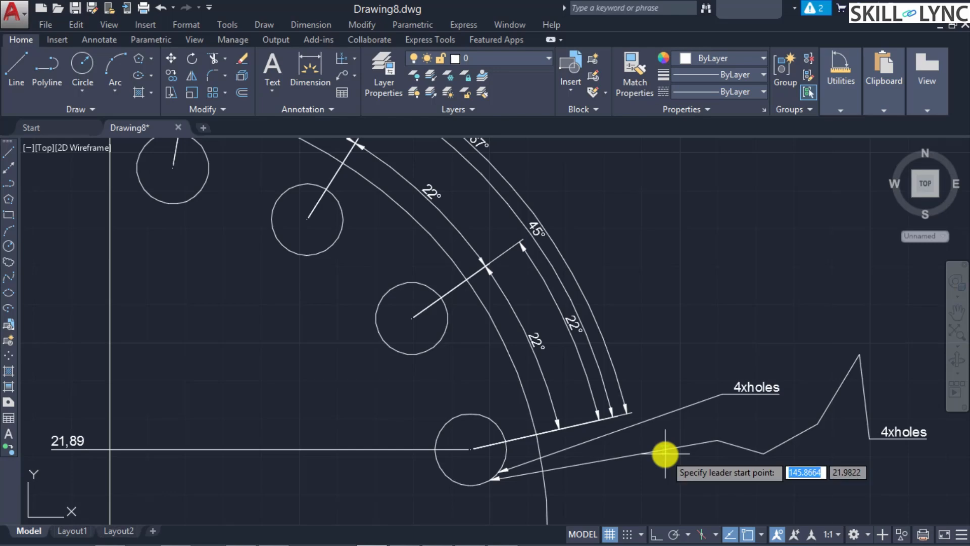
{"action": "left_click", "coordinate": [475, 485]}
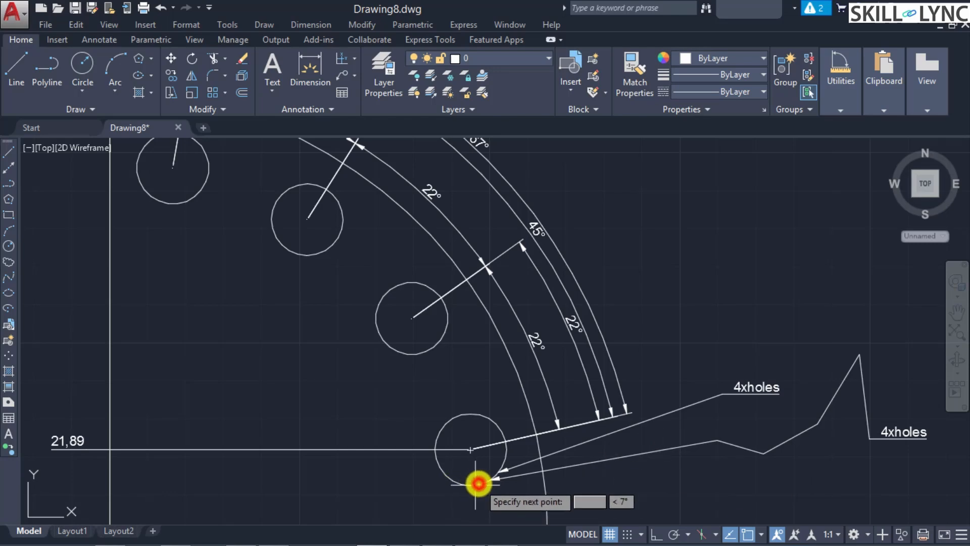
{"action": "left_click", "coordinate": [676, 491]}
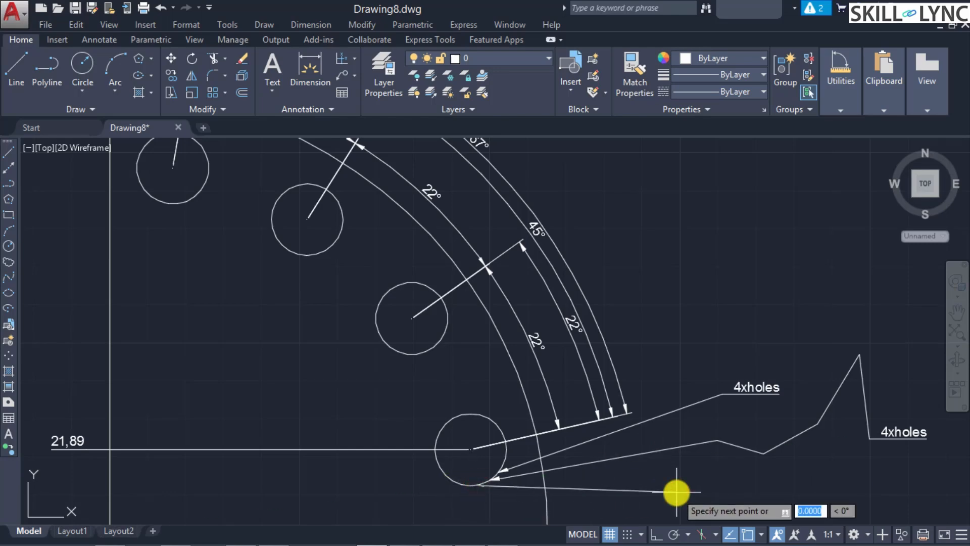
{"action": "key", "text": "Down"}
{"action": "key", "text": "Down"}
{"action": "key", "text": "Return"}
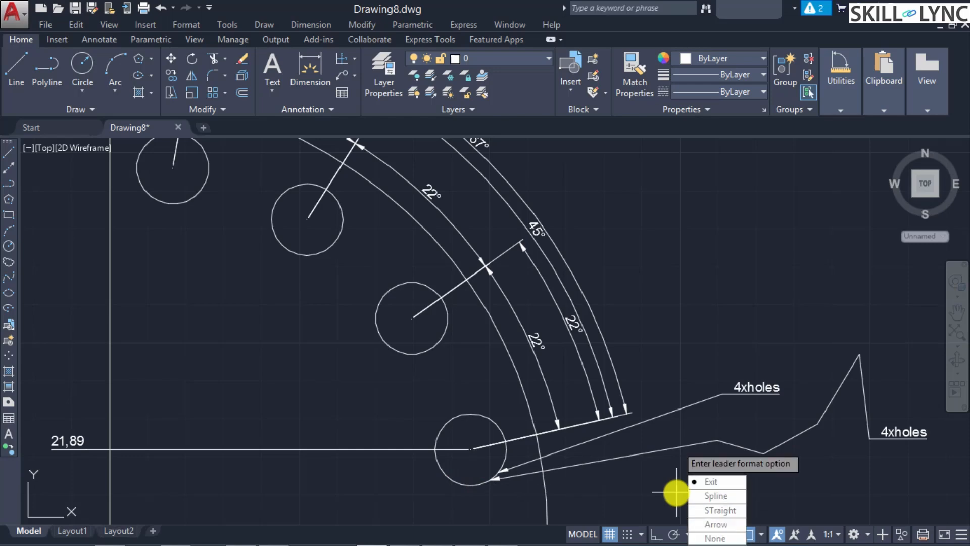
{"action": "left_click", "coordinate": [724, 496]}
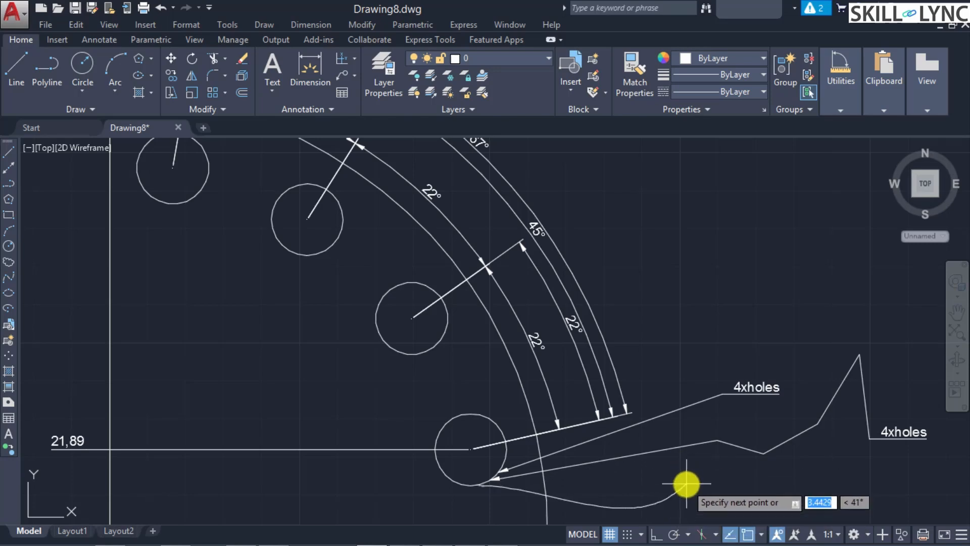
{"action": "left_click", "coordinate": [689, 475]}
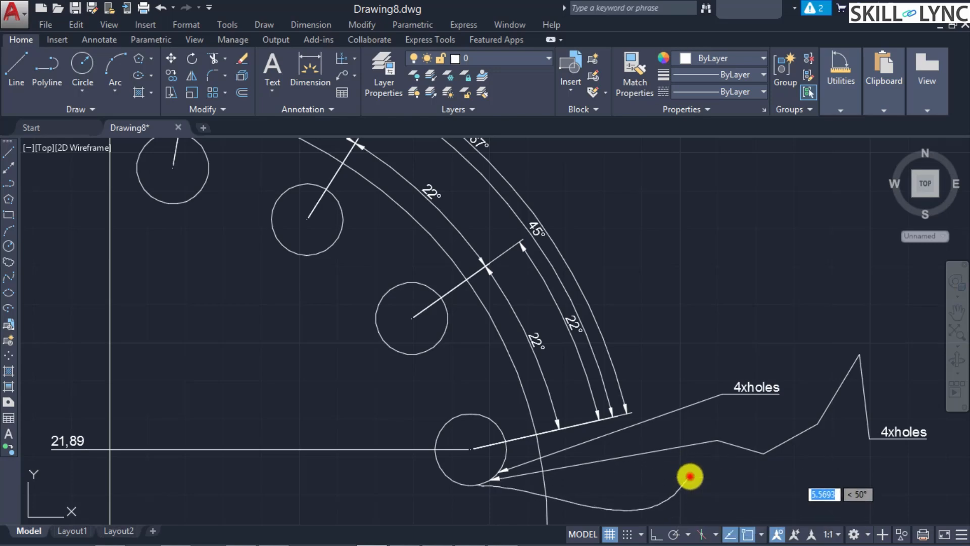
Step: Annotate the spline leader with the text "text here"
{"action": "key", "text": "Return"}
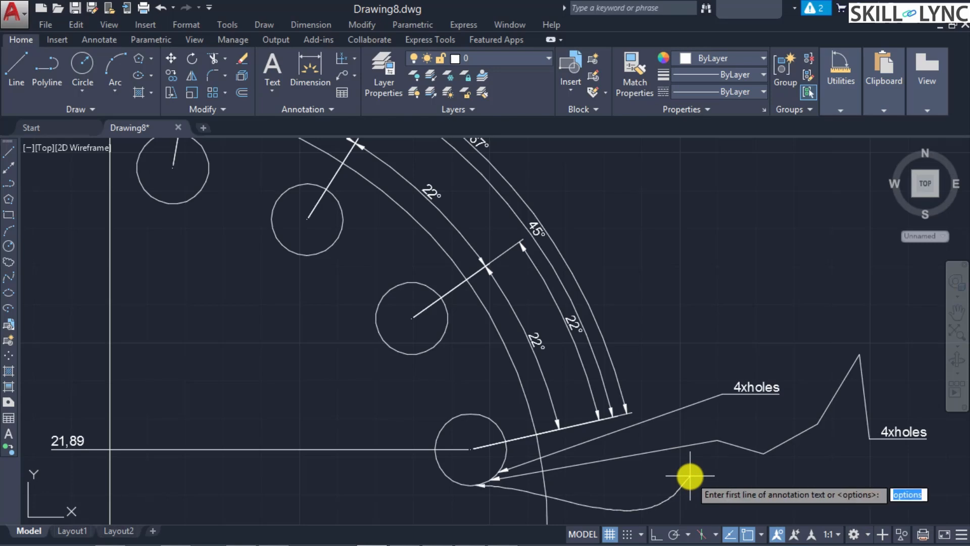
{"action": "type", "text": "text here\\"}
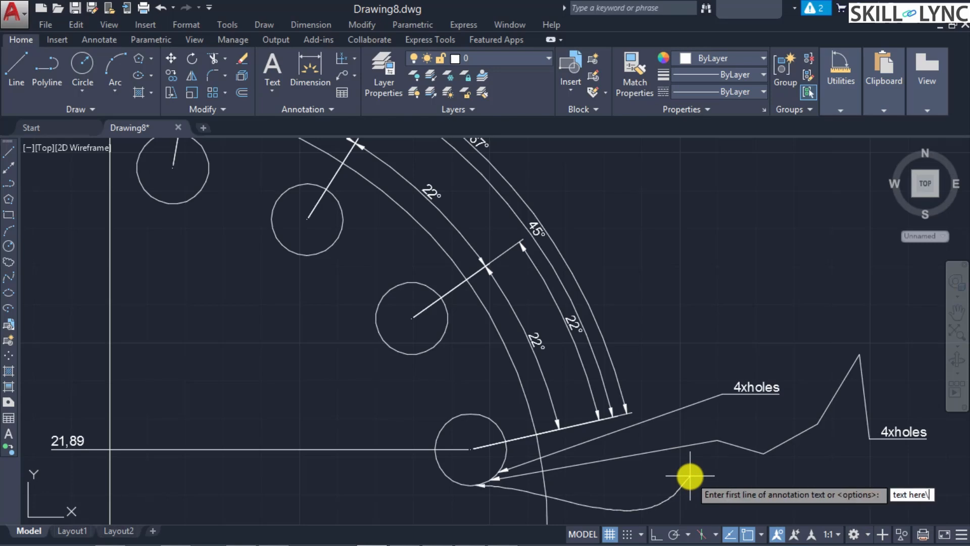
{"action": "key", "text": "BackSpace"}
{"action": "key", "text": "Return"}
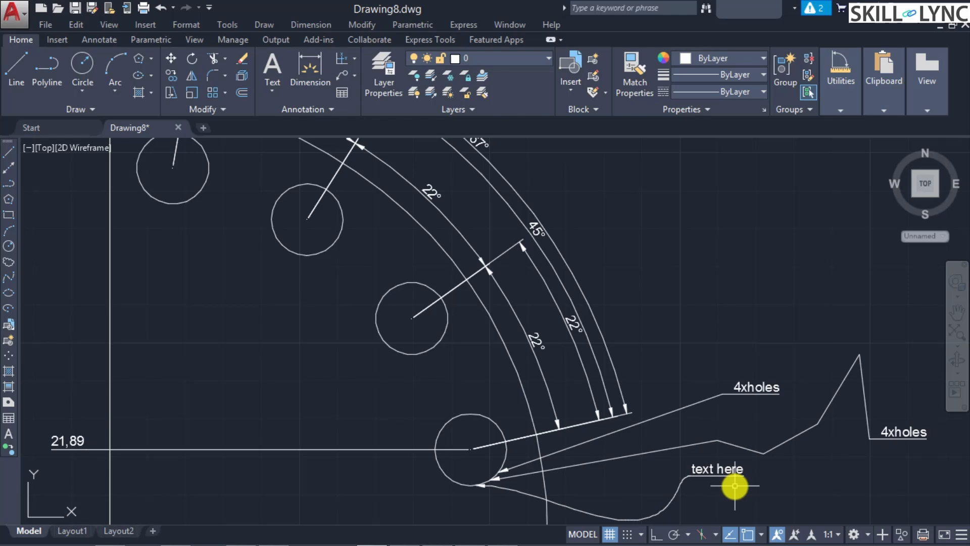
Step: Start a fourth leader at the lowest hole's right edge, with a bend above the first "4xholes" note and the STraight format
{"action": "key", "text": "Return"}
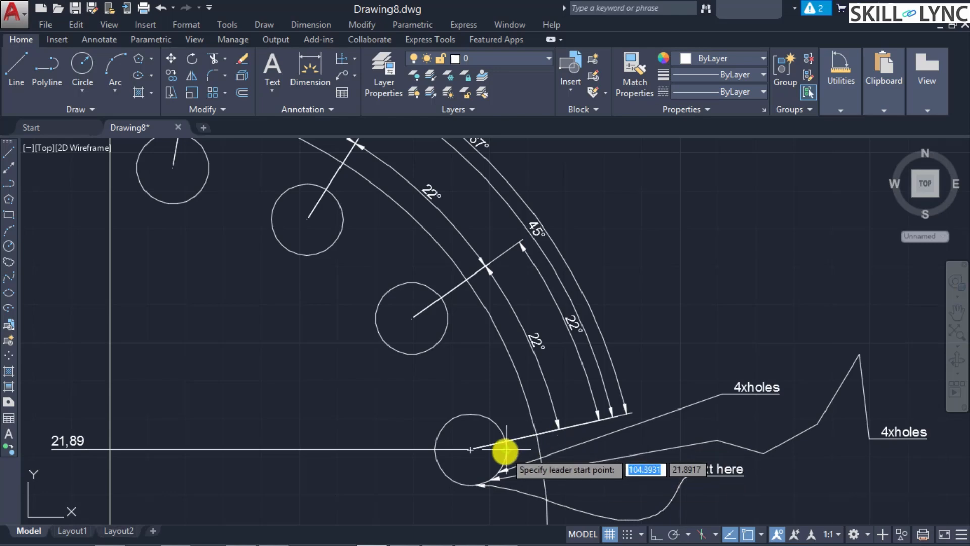
{"action": "left_click", "coordinate": [505, 450]}
{"action": "left_click", "coordinate": [693, 309]}
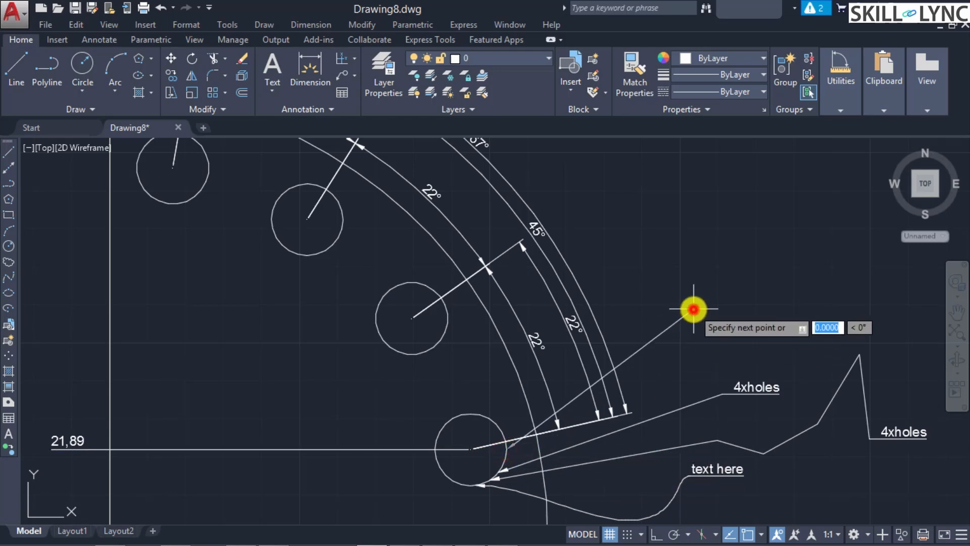
{"action": "key", "text": "Down"}
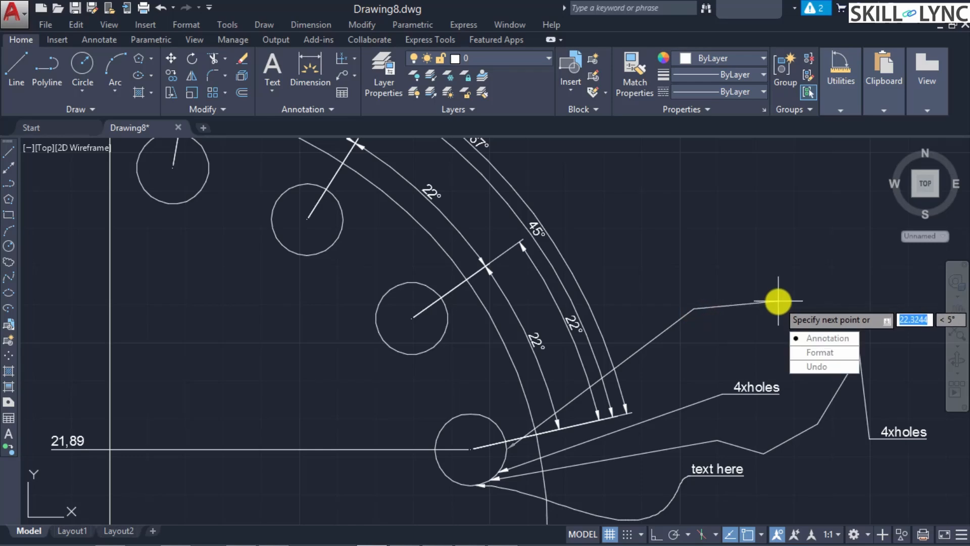
{"action": "key", "text": "Down"}
{"action": "key", "text": "Return"}
{"action": "key", "text": "Down"}
{"action": "key", "text": "Down"}
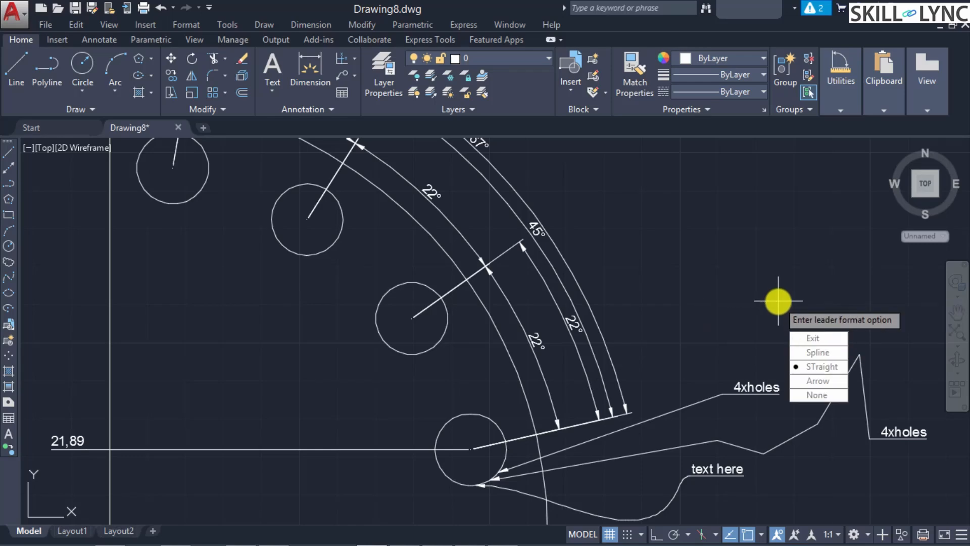
{"action": "key", "text": "Return"}
Step: Set the current leader's format option to Arrow
{"action": "key", "text": "Down"}
{"action": "key", "text": "Down"}
{"action": "key", "text": "Return"}
{"action": "key", "text": "Down"}
{"action": "key", "text": "Down"}
{"action": "key", "text": "Down"}
{"action": "key", "text": "Return"}
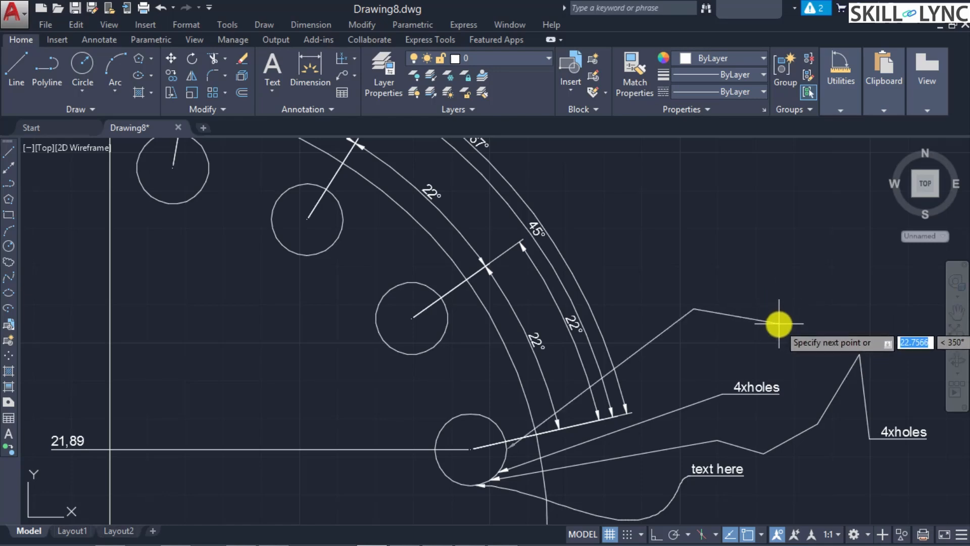
Step: Change the current leader's format option to None so that it has no arrowhead
{"action": "key", "text": "Down"}
{"action": "key", "text": "Down"}
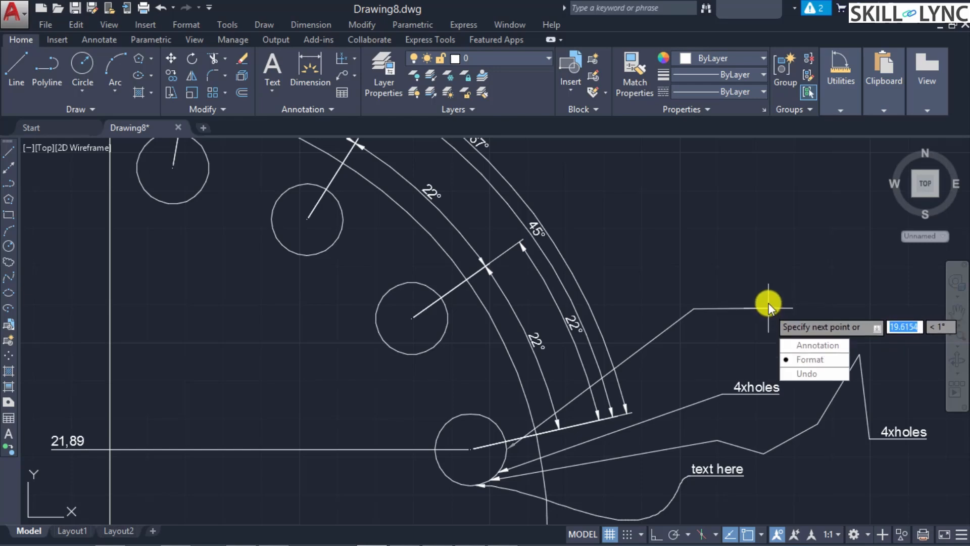
{"action": "key", "text": "Return"}
{"action": "key", "text": "Down"}
{"action": "key", "text": "Down"}
{"action": "key", "text": "Down"}
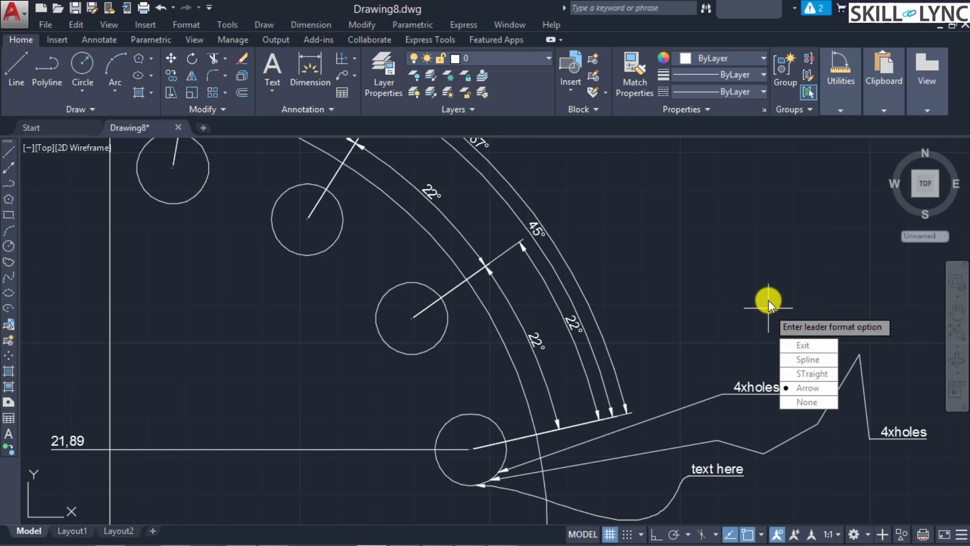
{"action": "key", "text": "Down"}
{"action": "key", "text": "Return"}
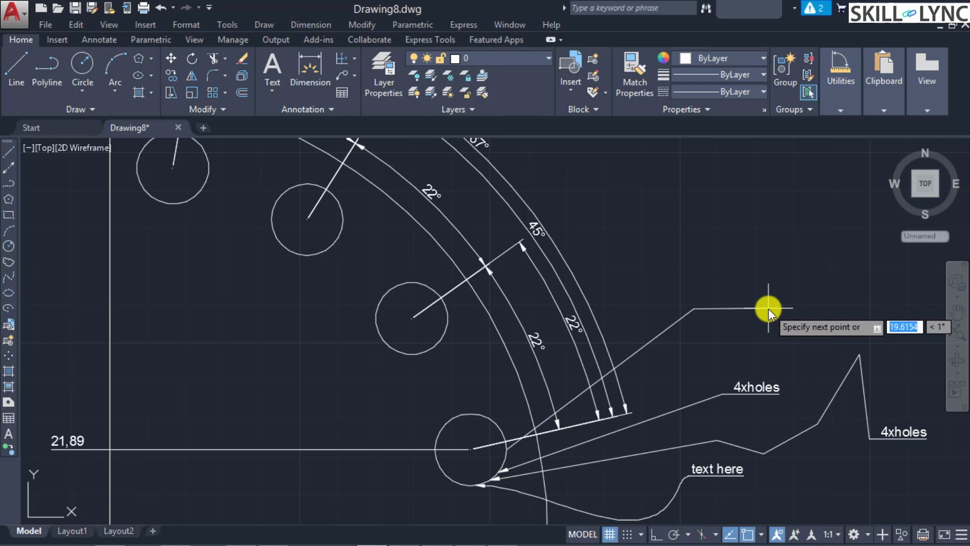
Step: Extend the leader nearly horizontally to the right of its bend and annotate it with "text"
{"action": "left_click", "coordinate": [773, 308]}
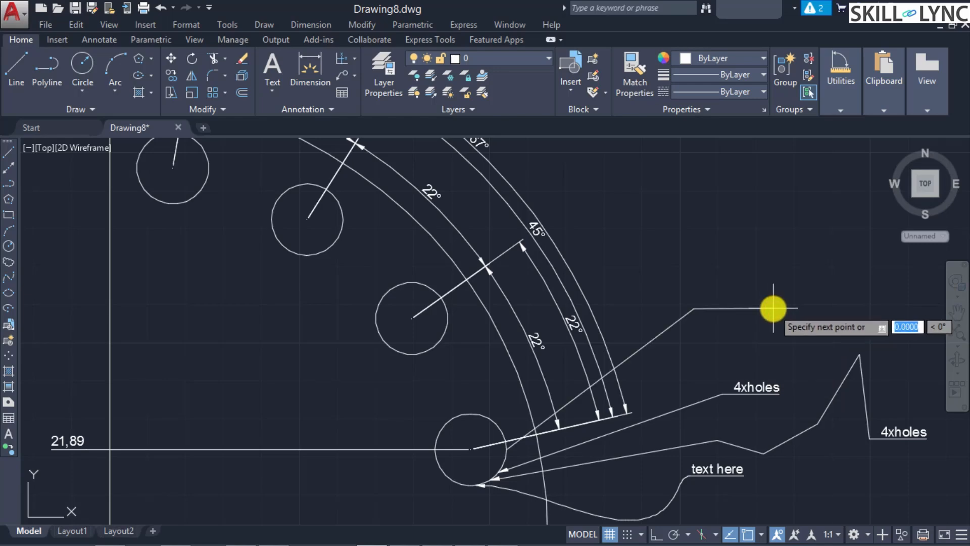
{"action": "key", "text": "Return"}
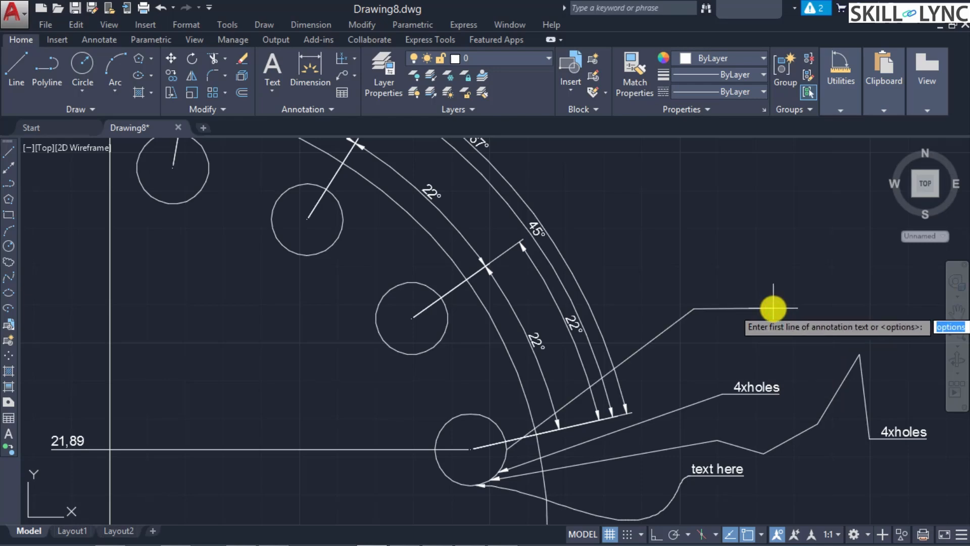
{"action": "type", "text": "text"}
{"action": "key", "text": "Return"}
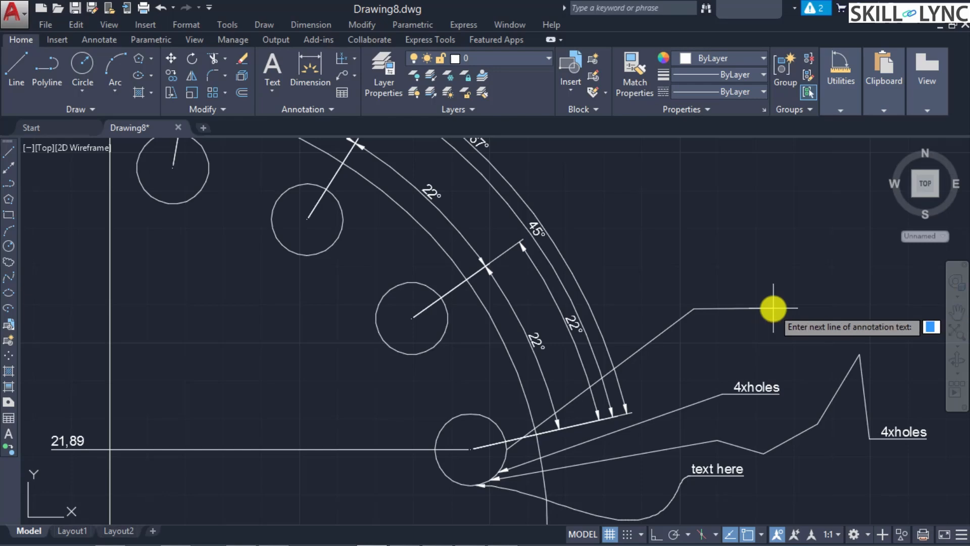
{"action": "key", "text": "Return"}
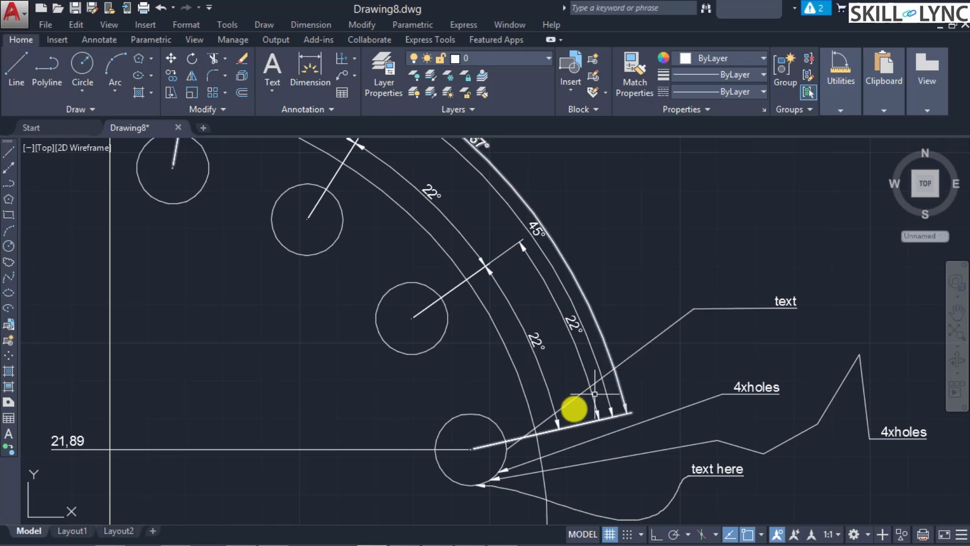
Step: Draw a QLEADER from the top of the lowest hole to a point above and outside the angular dimensions
{"action": "scroll", "coordinate": [506, 447], "scroll_direction": "up", "scroll_amount": 2}
{"action": "scroll", "coordinate": [517, 460], "scroll_direction": "down", "scroll_amount": 2}
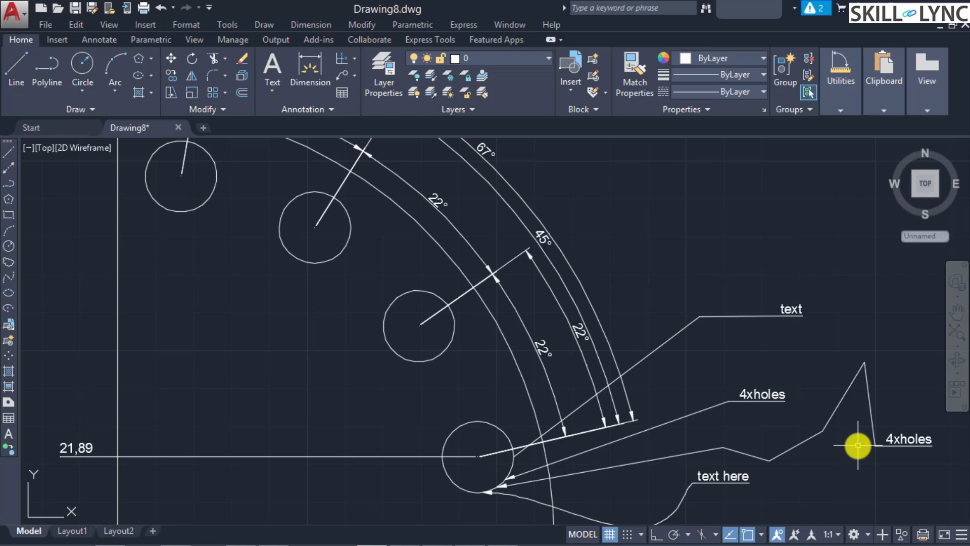
{"action": "type", "text": "QLEAd"}
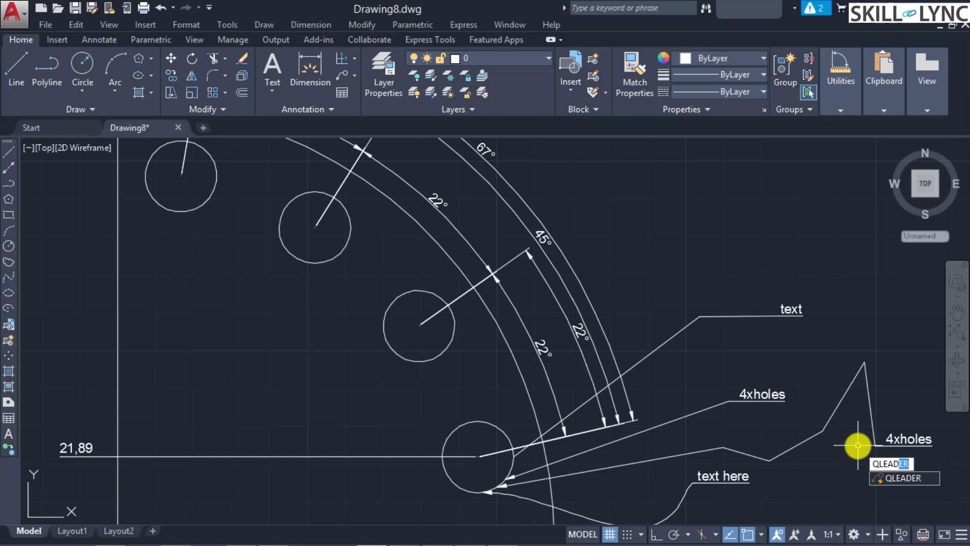
{"action": "key", "text": "Return"}
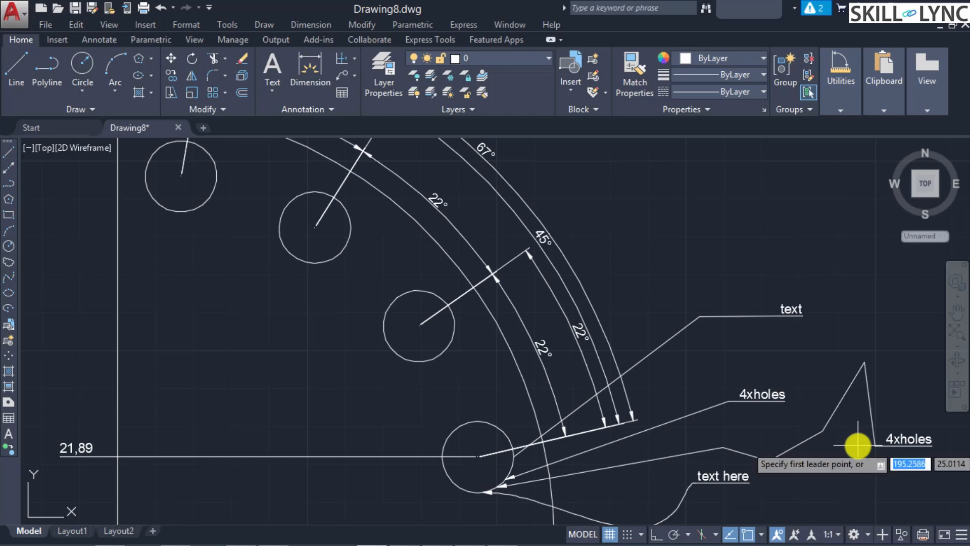
{"action": "left_click", "coordinate": [476, 419]}
{"action": "left_click", "coordinate": [650, 218]}
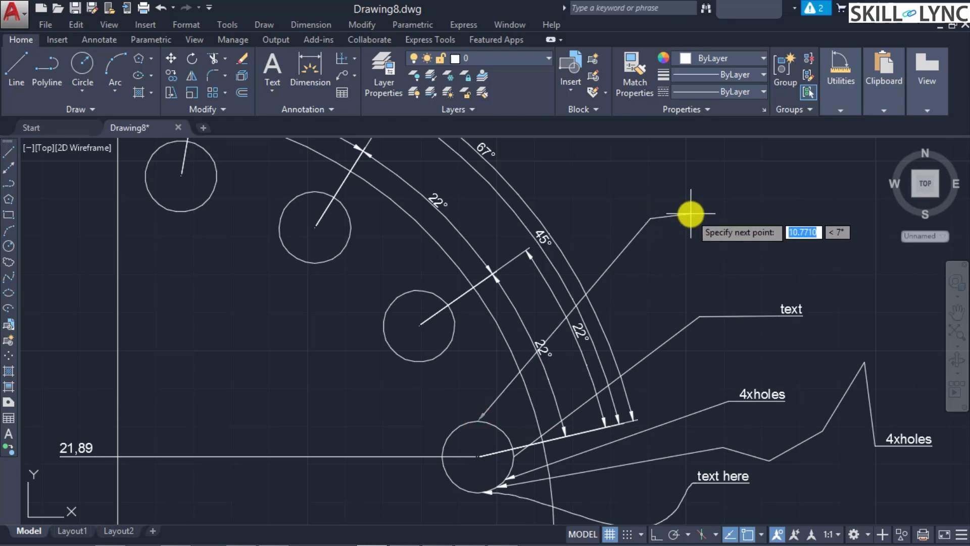
{"action": "key", "text": "Return"}
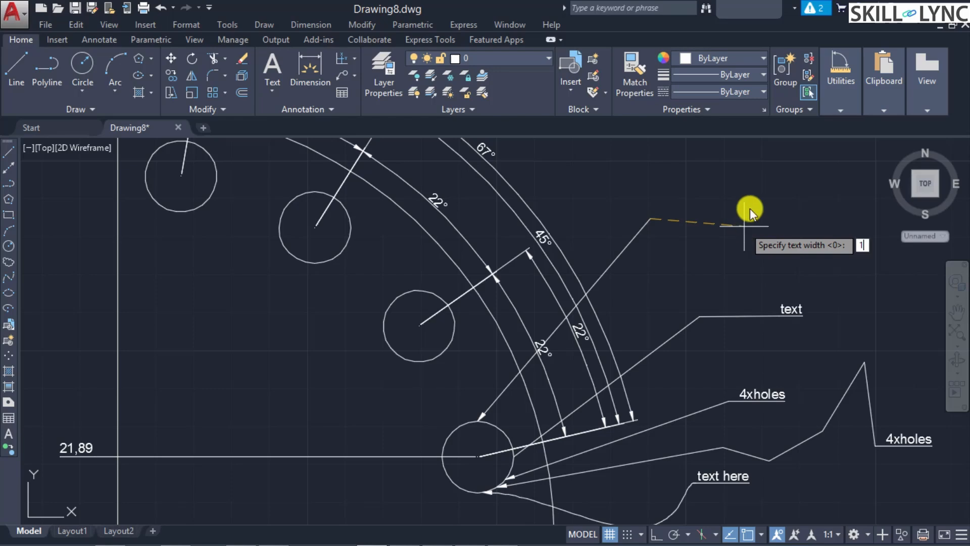
Step: Specify a text width for the quick leader and annotate it with "sample text"
{"action": "key", "text": "Return"}
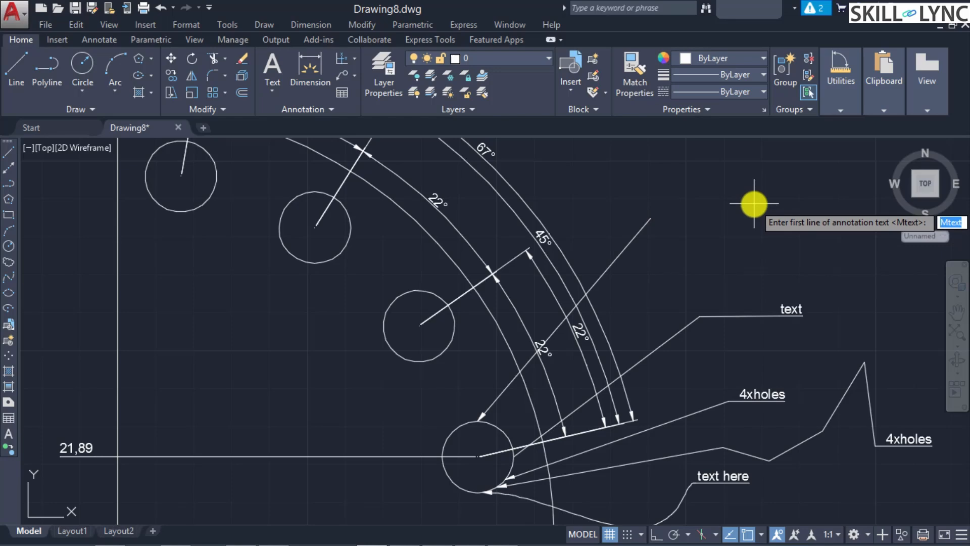
{"action": "type", "text": "sample t"}
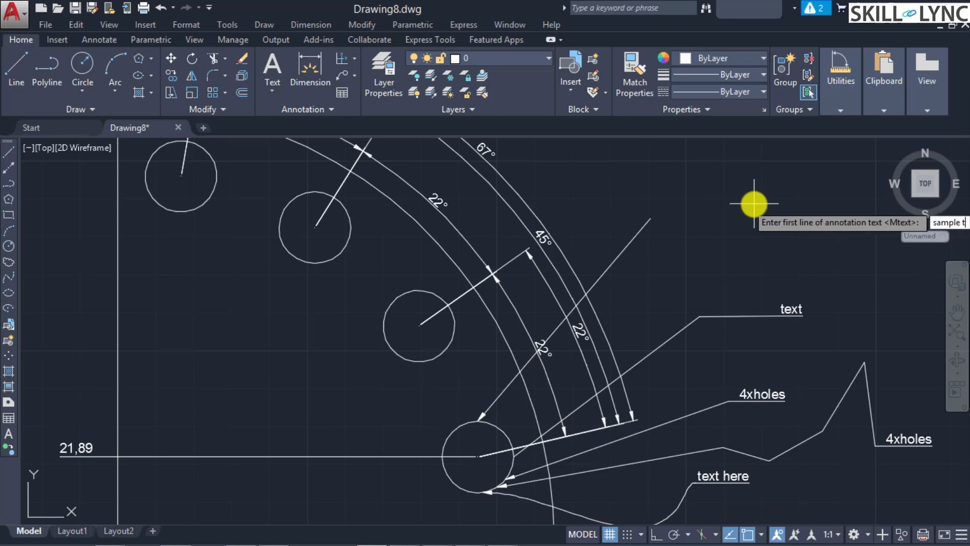
{"action": "type", "text": "ext"}
{"action": "key", "text": "Return"}
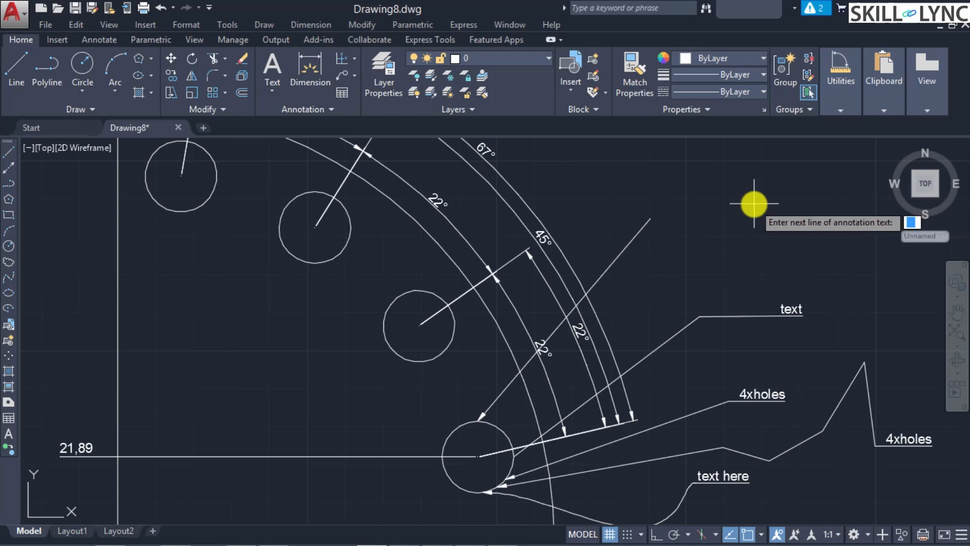
{"action": "key", "text": "Return"}
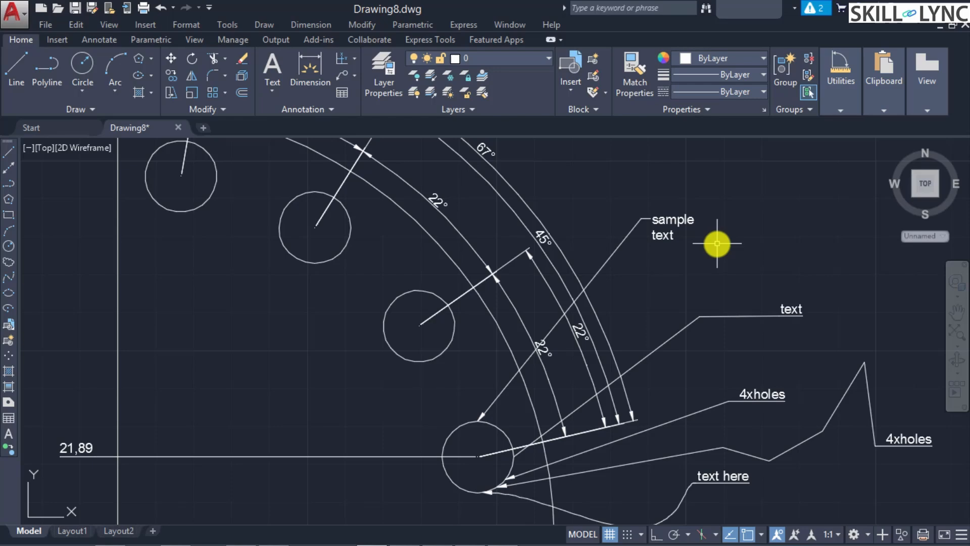
Step: Open the Leader Settings of a new quick leader and view its leader line, arrow and text attachment options
{"action": "key", "text": "Return"}
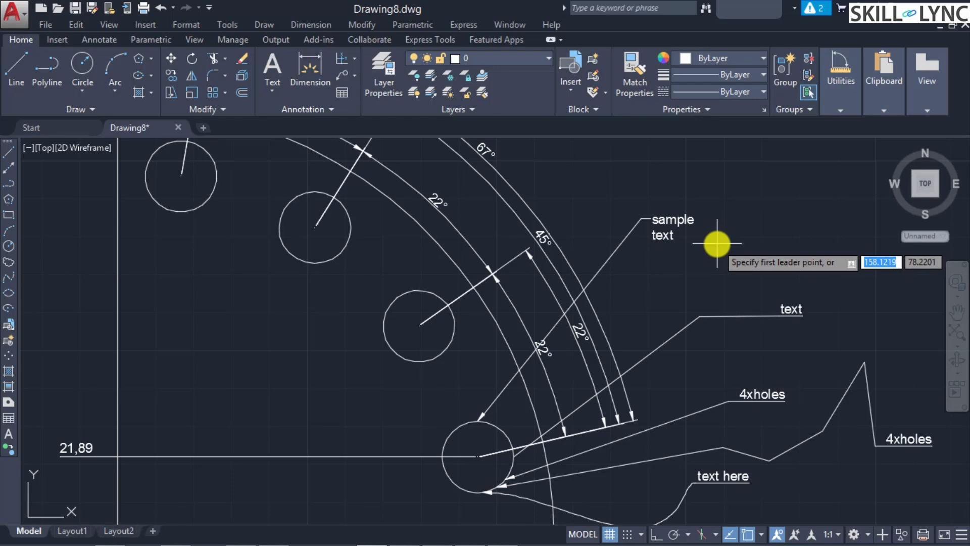
{"action": "key", "text": "Down"}
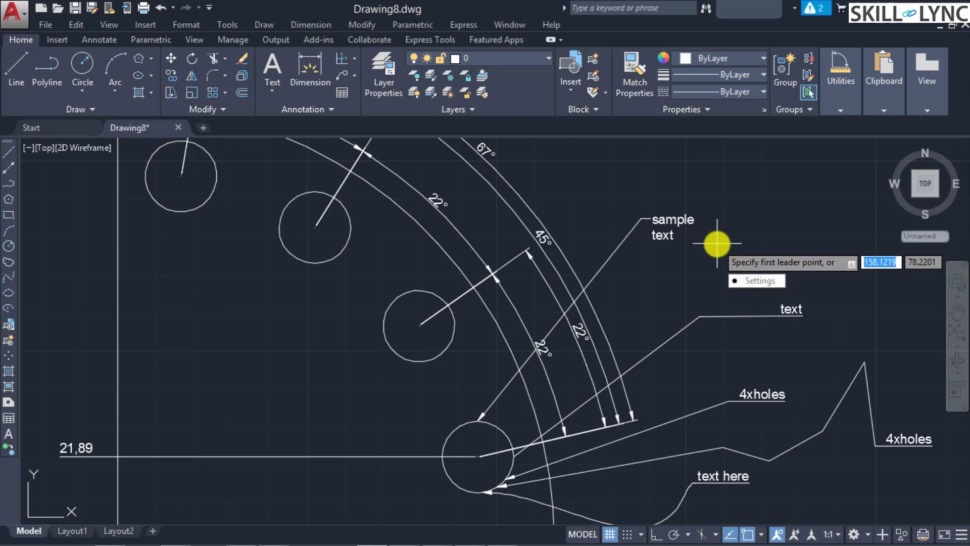
{"action": "key", "text": "Return"}
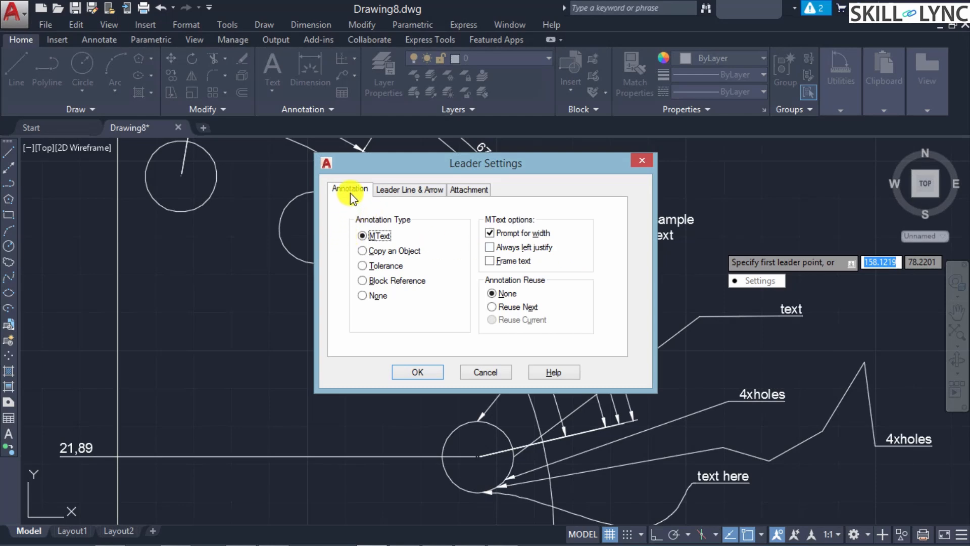
{"action": "left_click", "coordinate": [390, 192]}
{"action": "left_click", "coordinate": [465, 192]}
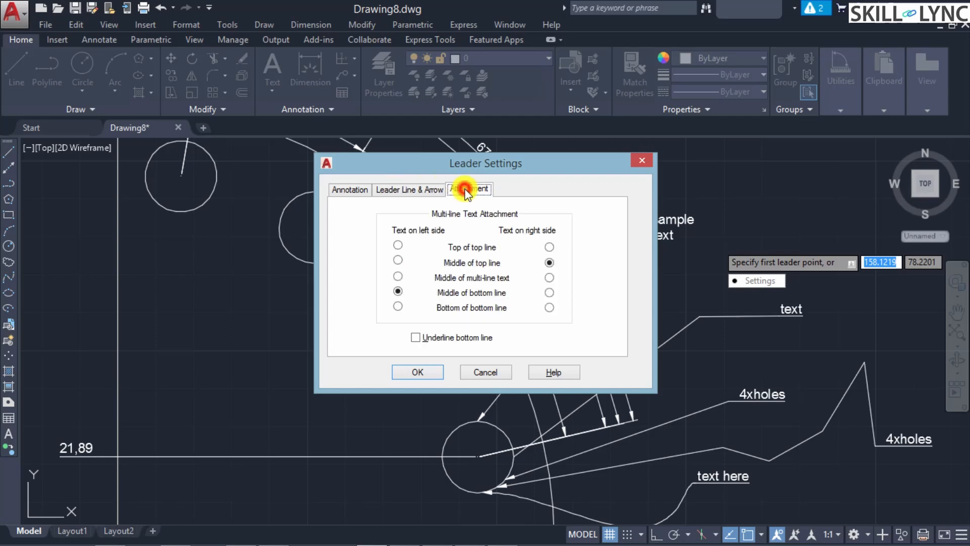
Step: Examine the annotation types and the MText options for width prompt, left justification and frame in the Leader Settings
{"action": "left_click", "coordinate": [370, 192]}
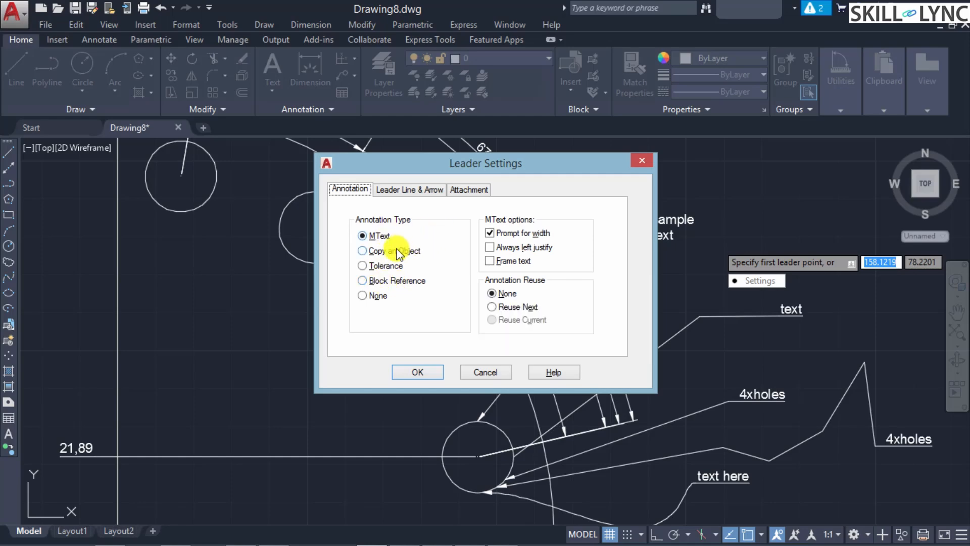
{"action": "mouse_move", "coordinate": [399, 254]}
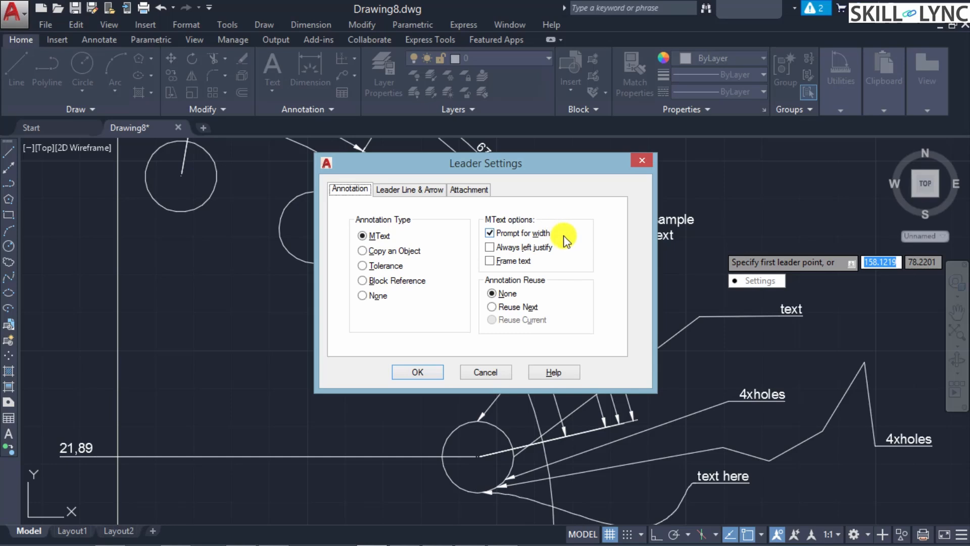
{"action": "mouse_move", "coordinate": [529, 234]}
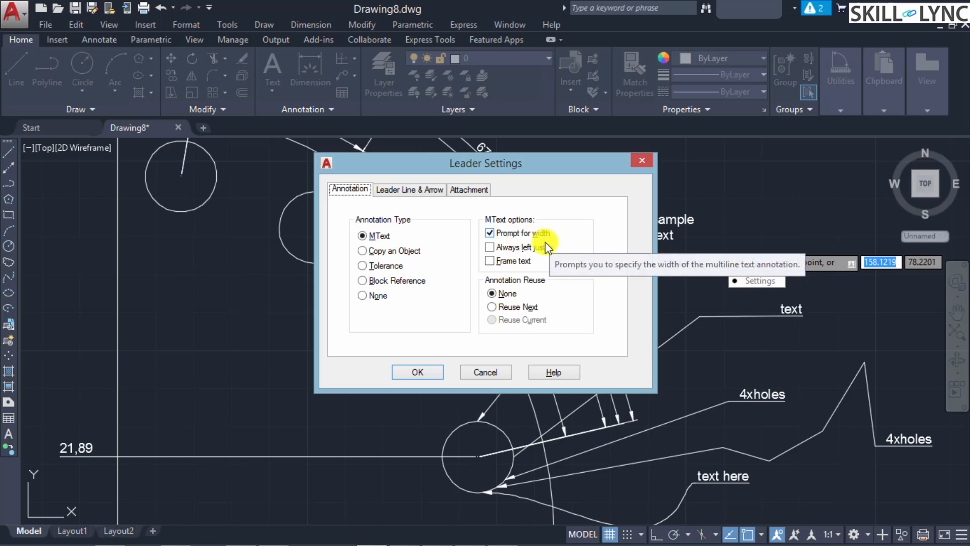
{"action": "mouse_move", "coordinate": [544, 249]}
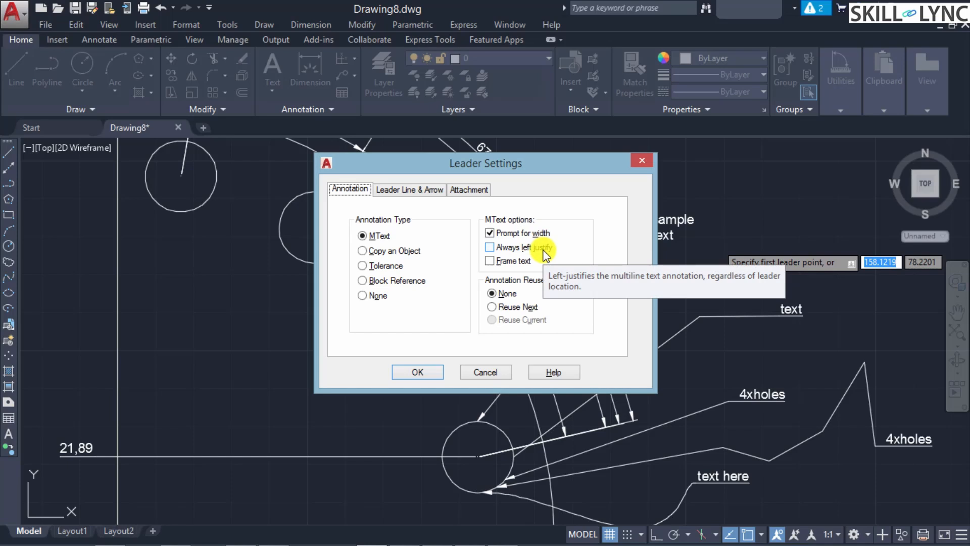
{"action": "mouse_move", "coordinate": [506, 265]}
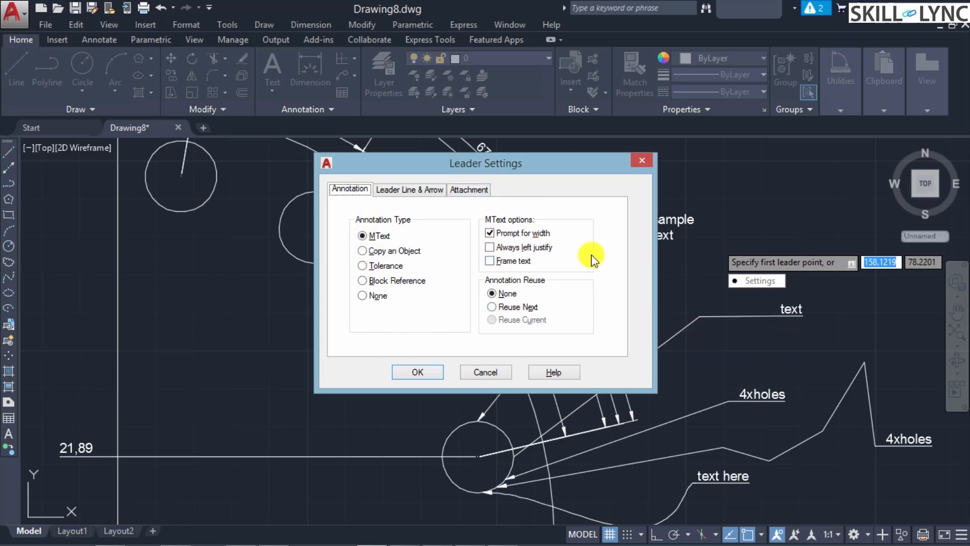
Step: Try the Tolerance and Block Reference annotation types and return the type to MText
{"action": "left_click", "coordinate": [383, 265]}
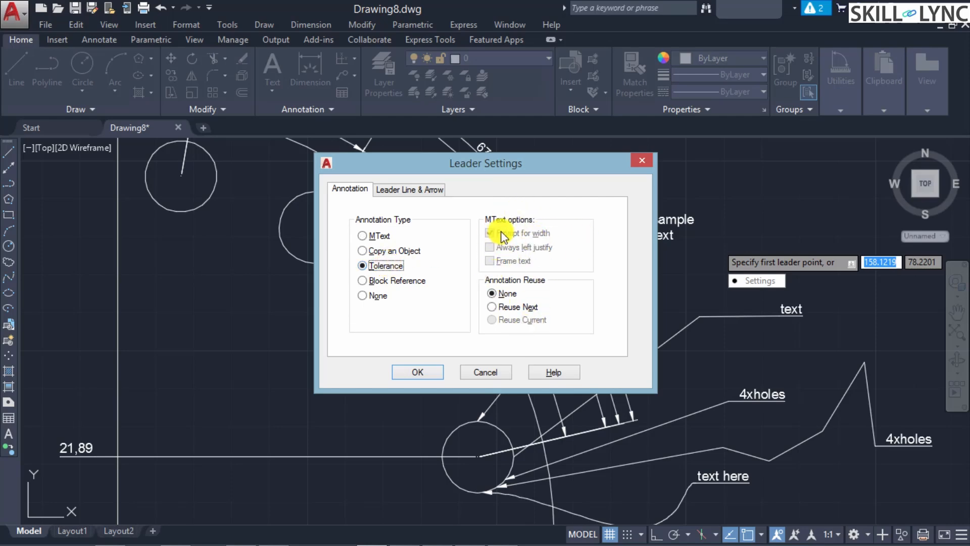
{"action": "left_click", "coordinate": [410, 281]}
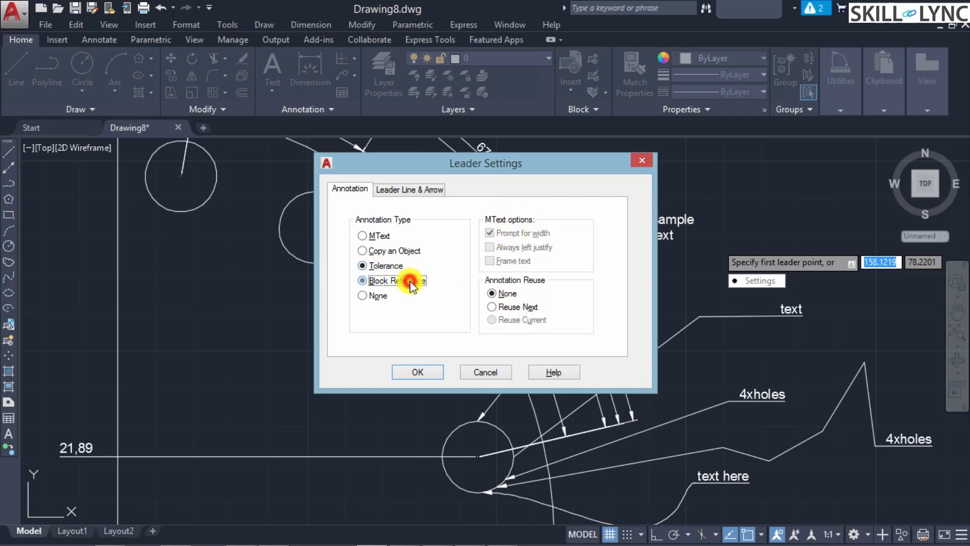
{"action": "left_click", "coordinate": [384, 236]}
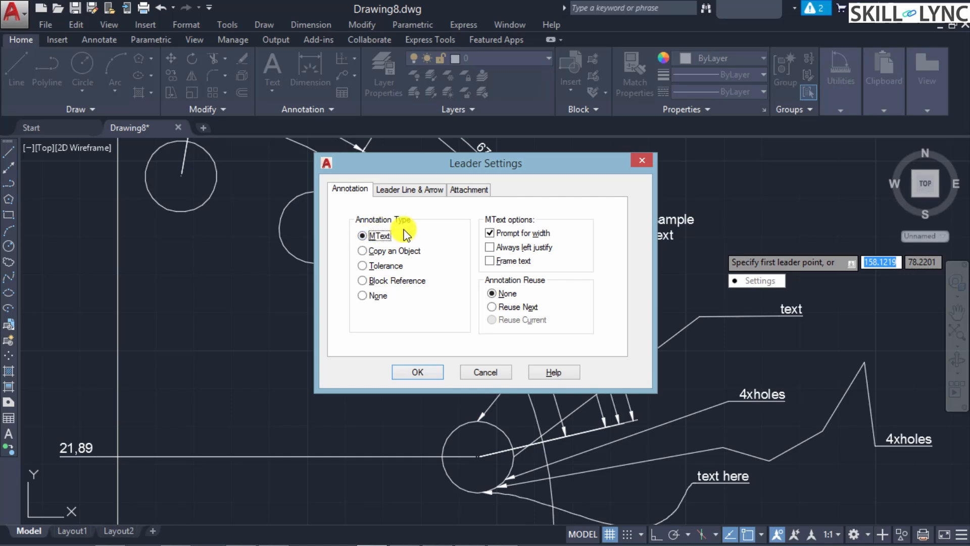
Step: Examine the leader line and arrow settings, including the arrowhead styles and the first segment's angle constraints
{"action": "left_click", "coordinate": [413, 189]}
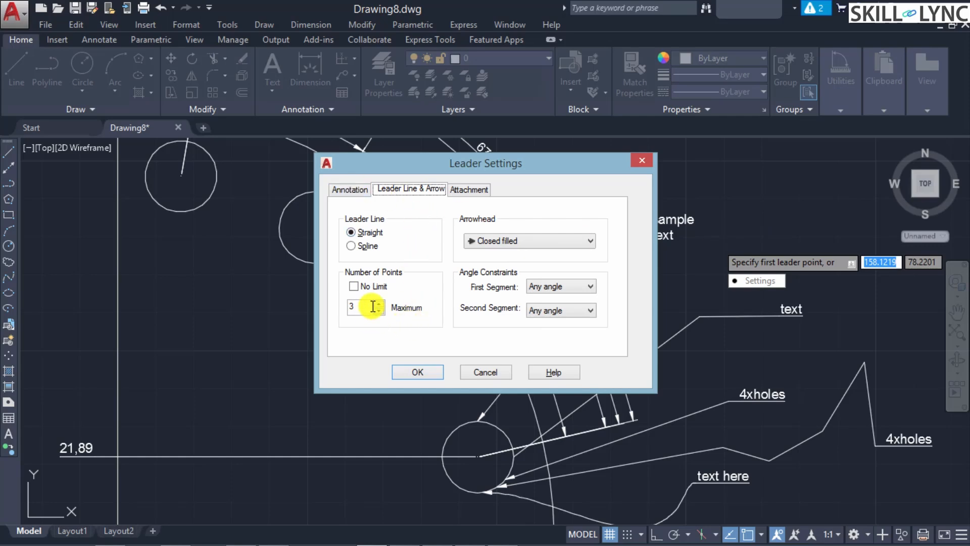
{"action": "left_click", "coordinate": [547, 241]}
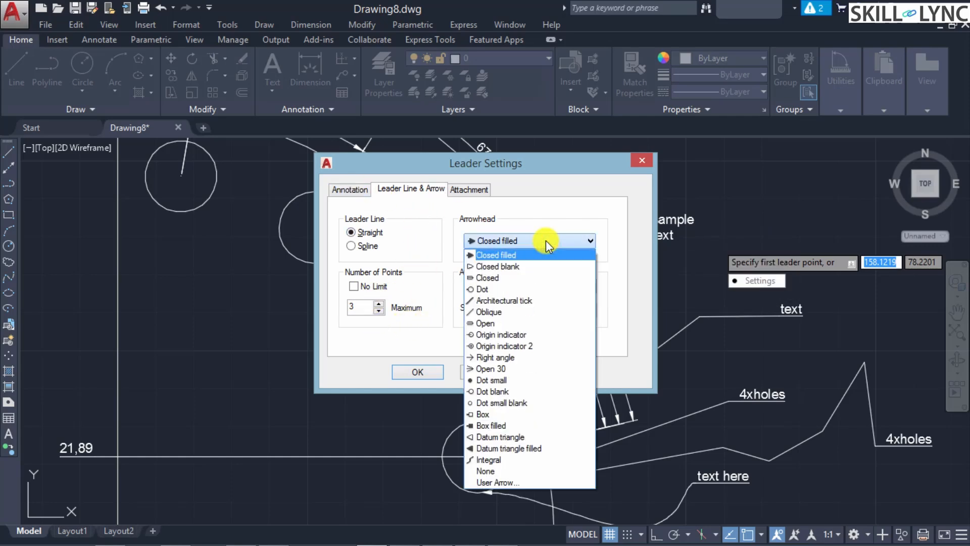
{"action": "left_click", "coordinate": [557, 213]}
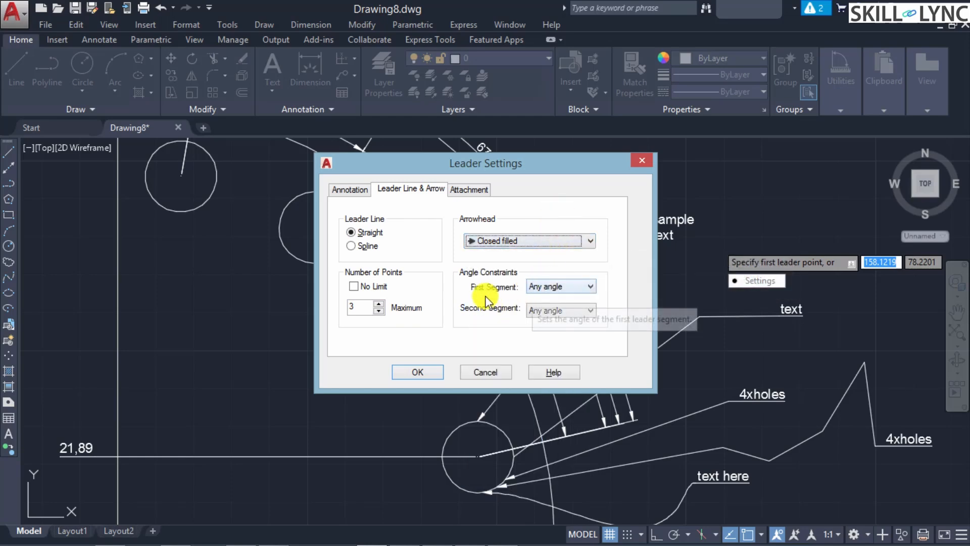
{"action": "left_click", "coordinate": [570, 287]}
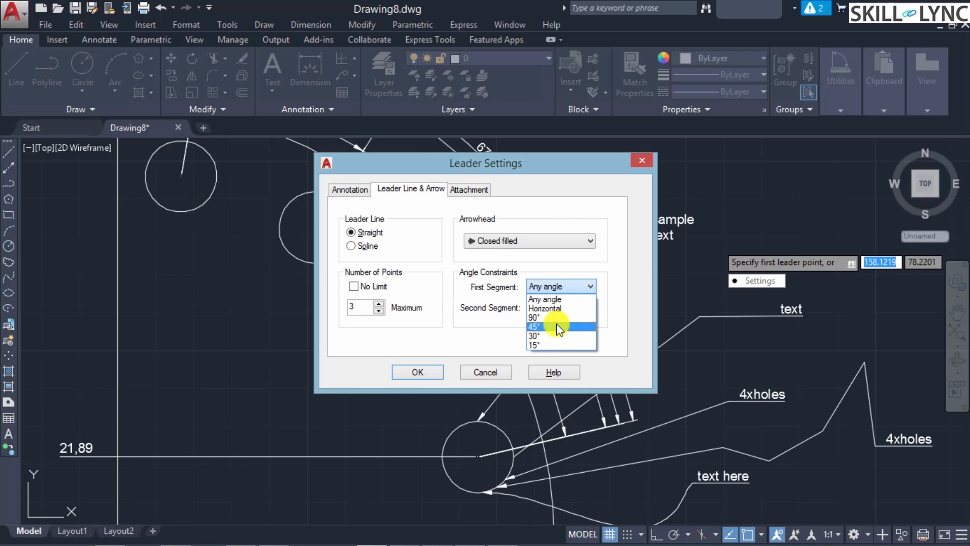
{"action": "left_click", "coordinate": [596, 205]}
Step: Review the multi-line text attachment and annotation options, and leave the Leader Settings and the quick leader without changes
{"action": "left_click", "coordinate": [475, 191]}
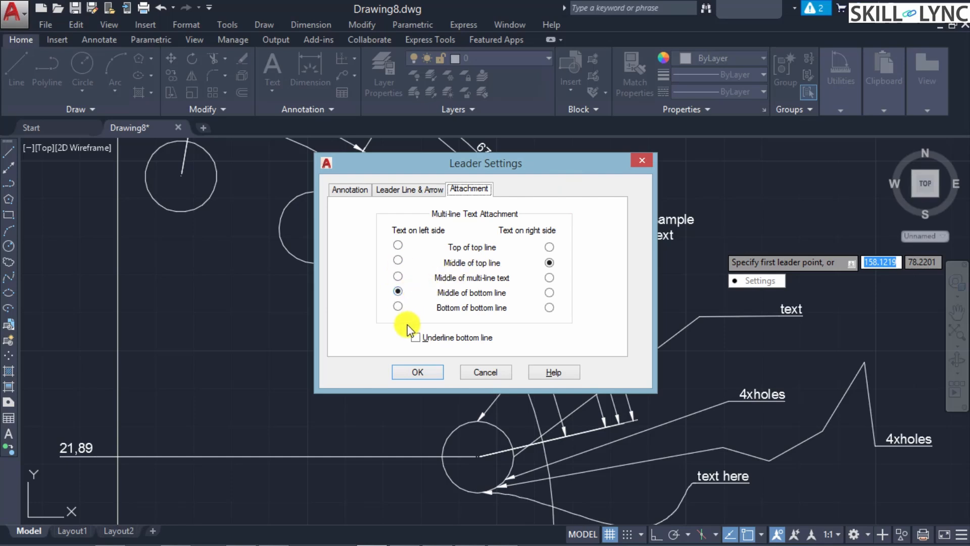
{"action": "left_click", "coordinate": [404, 288]}
{"action": "left_click", "coordinate": [407, 191]}
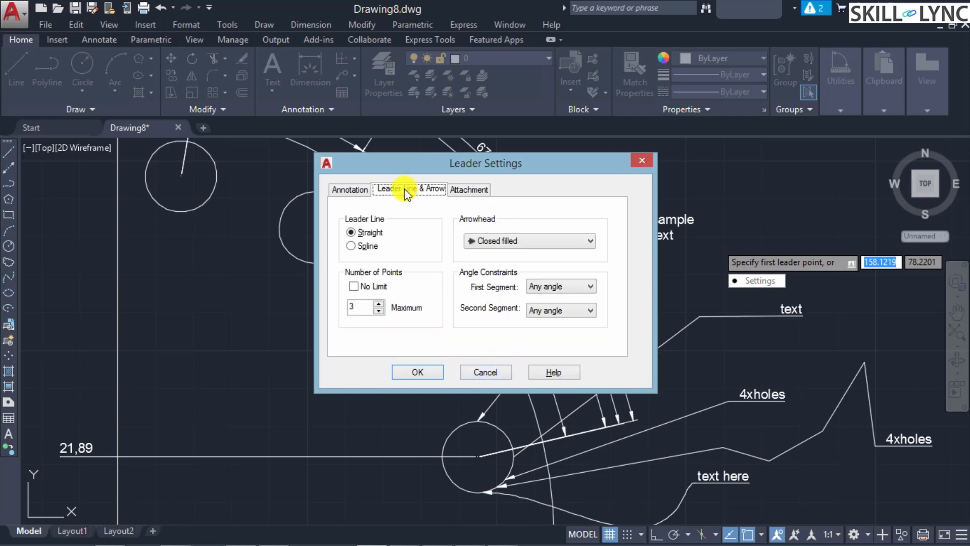
{"action": "left_click", "coordinate": [367, 190]}
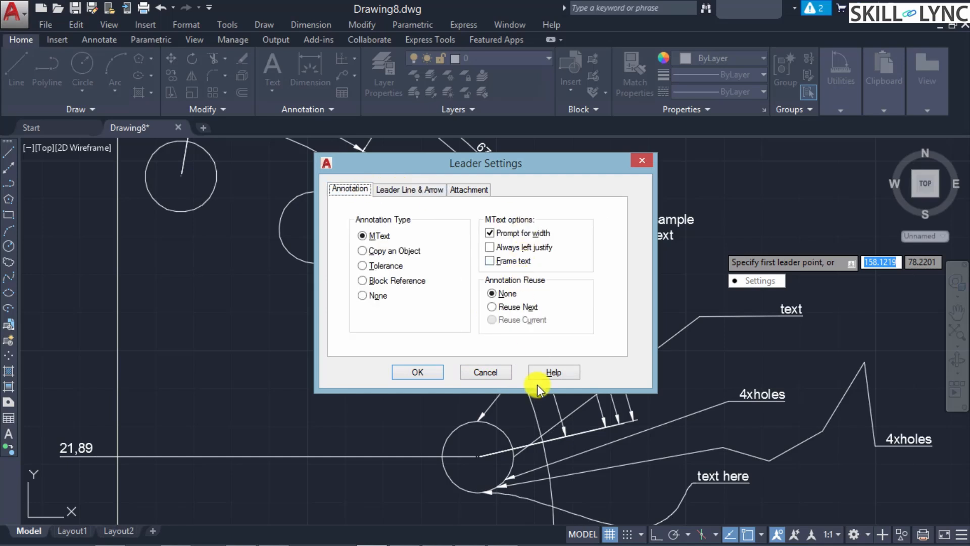
{"action": "left_click", "coordinate": [466, 376]}
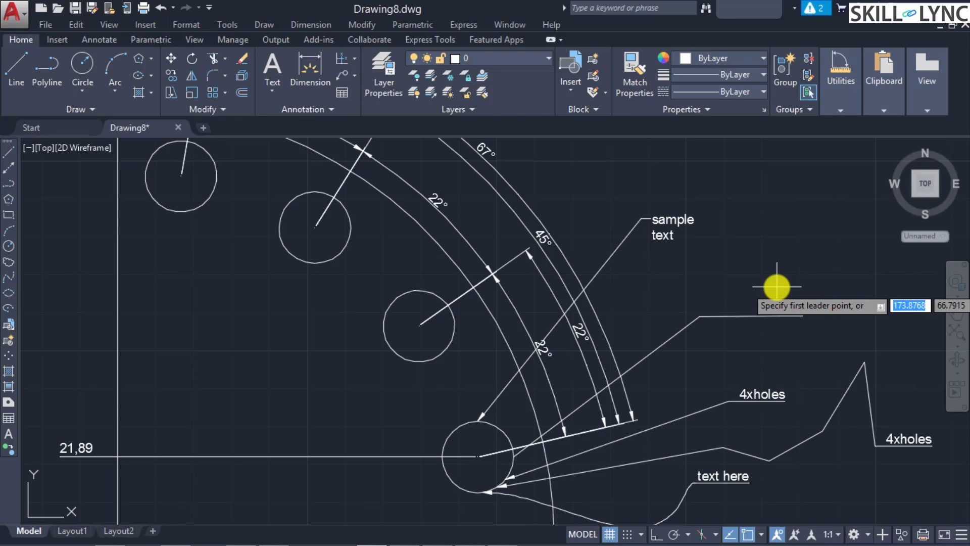
{"action": "key", "text": "Escape"}
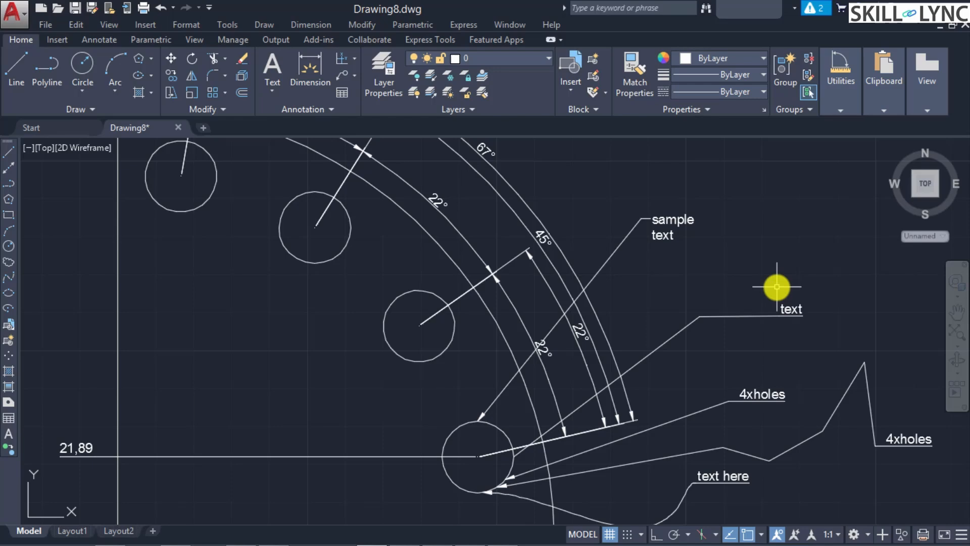
Step: Start a multileader with the MLEADER command and set it to place the leader arrowhead first
{"action": "type", "text": "MLEADER"}
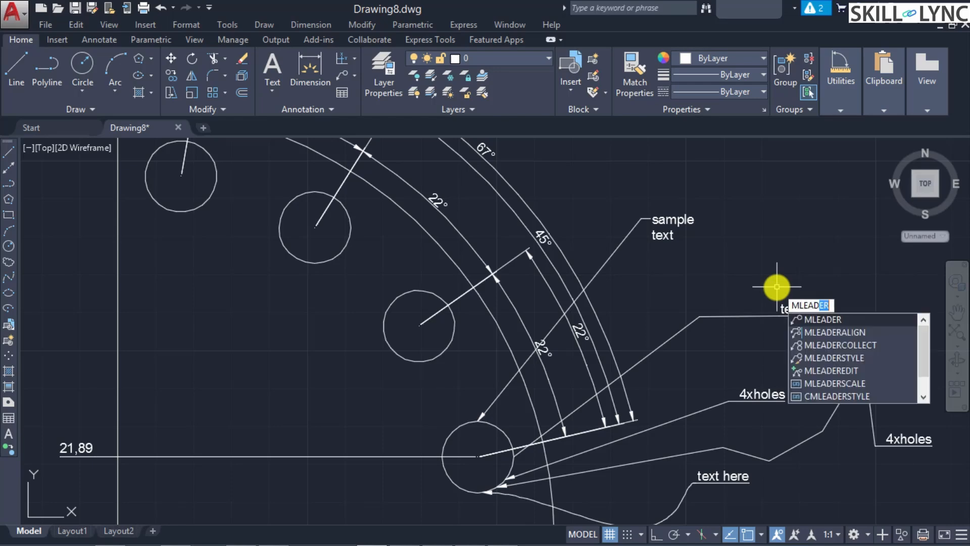
{"action": "key", "text": "Return"}
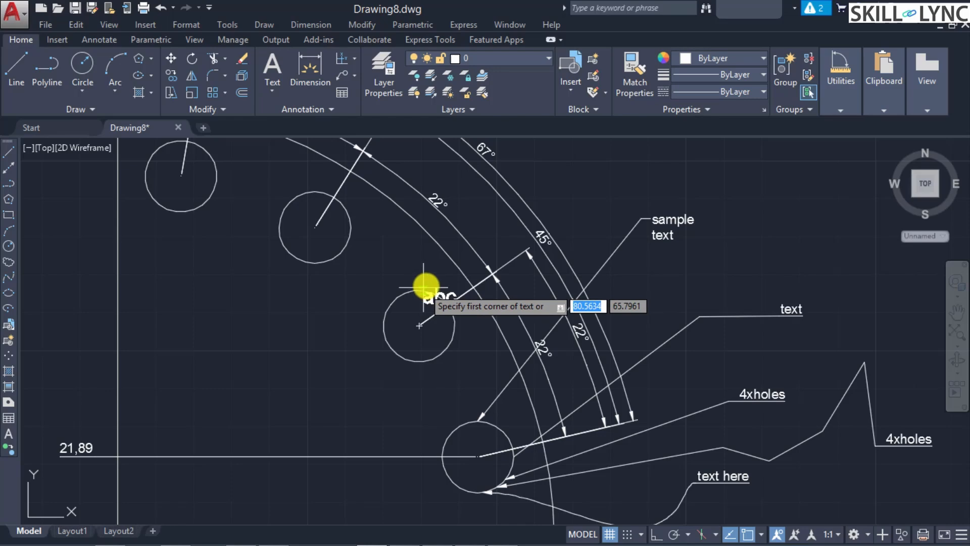
{"action": "key", "text": "Down"}
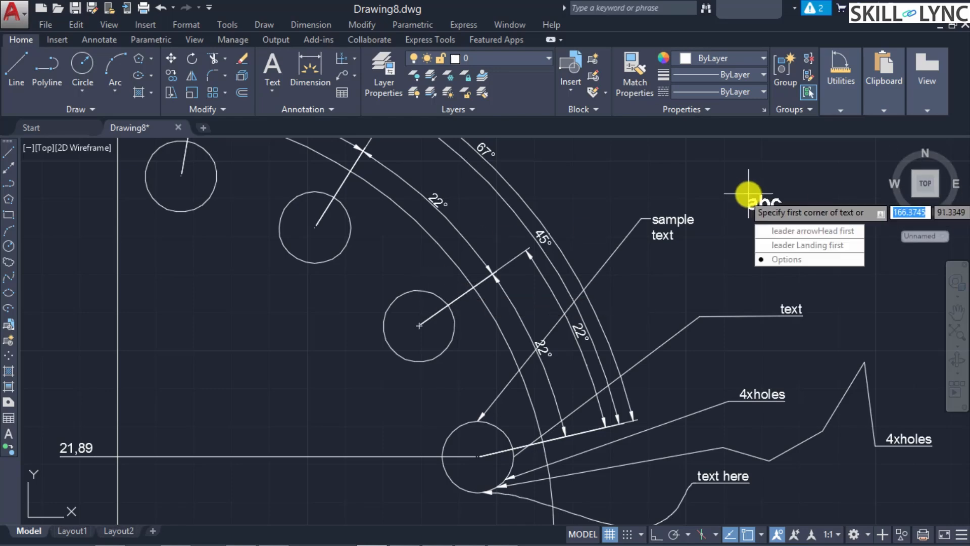
{"action": "key", "text": "Up"}
{"action": "key", "text": "Up"}
{"action": "key", "text": "Down"}
{"action": "key", "text": "Up"}
{"action": "key", "text": "Return"}
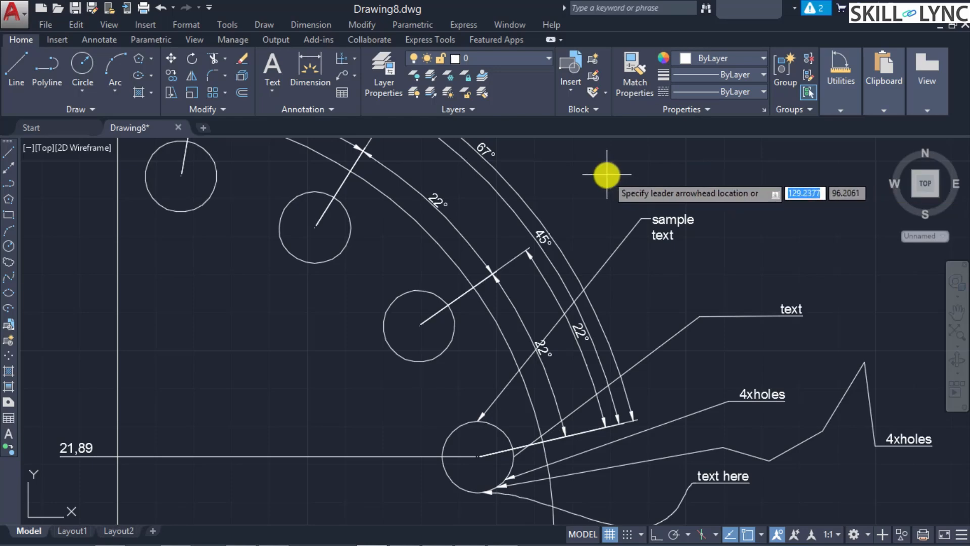
Step: Place the multileader from the edge of the hole above the lowest one to the upper right and annotate it with "sample text"
{"action": "left_click", "coordinate": [453, 322]}
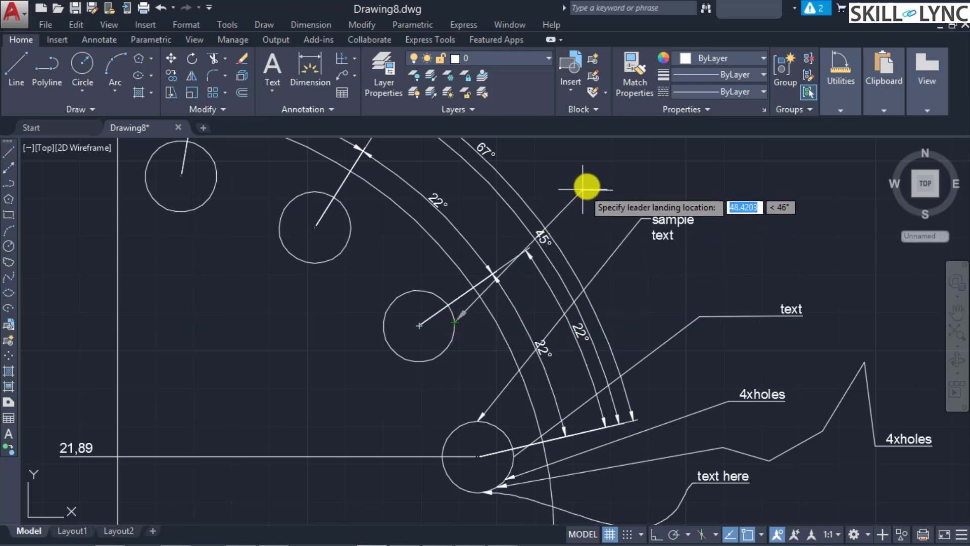
{"action": "left_click", "coordinate": [653, 173]}
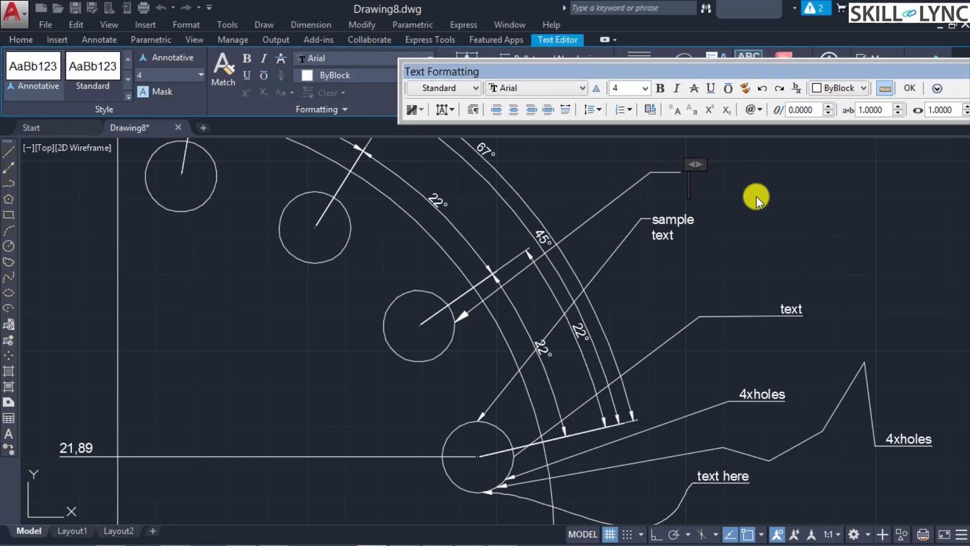
{"action": "type", "text": "sample text"}
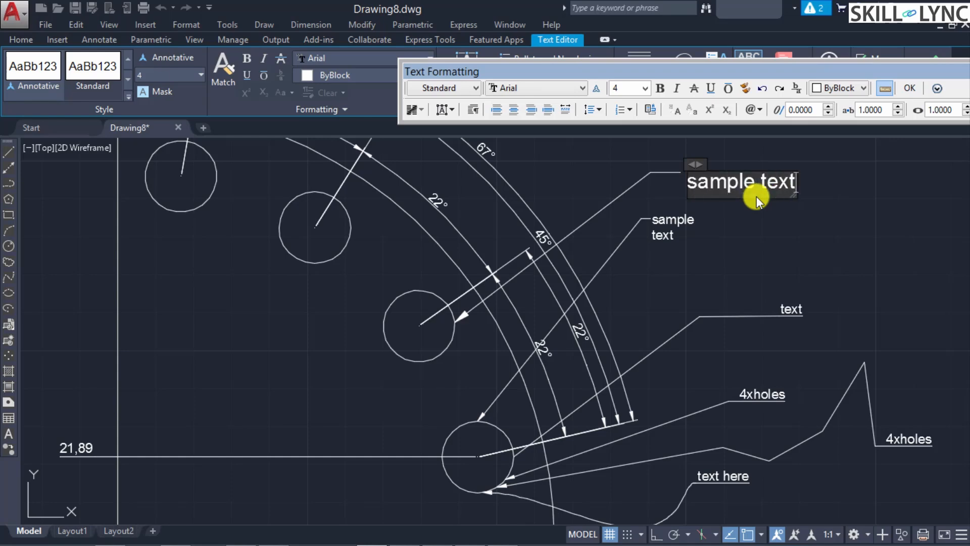
{"action": "key", "text": "Return"}
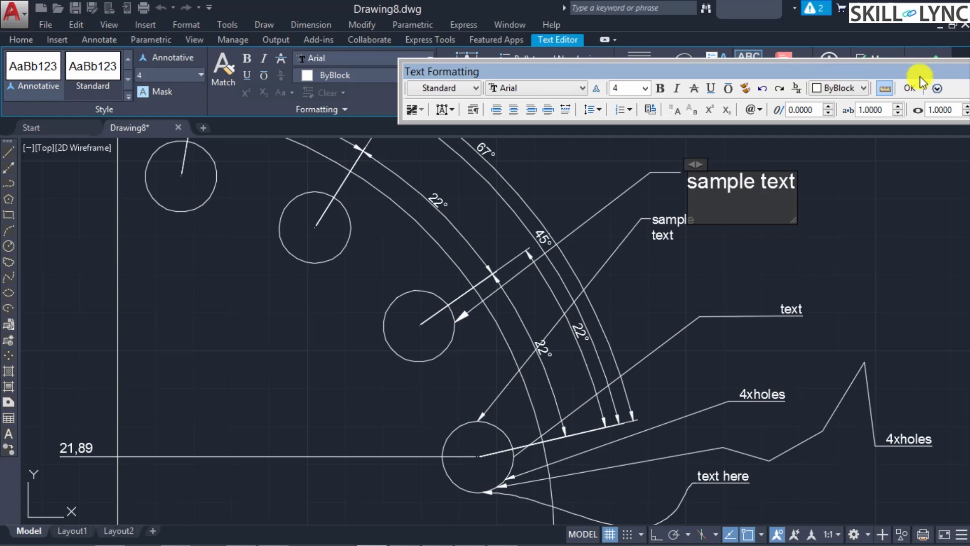
{"action": "left_click", "coordinate": [909, 88]}
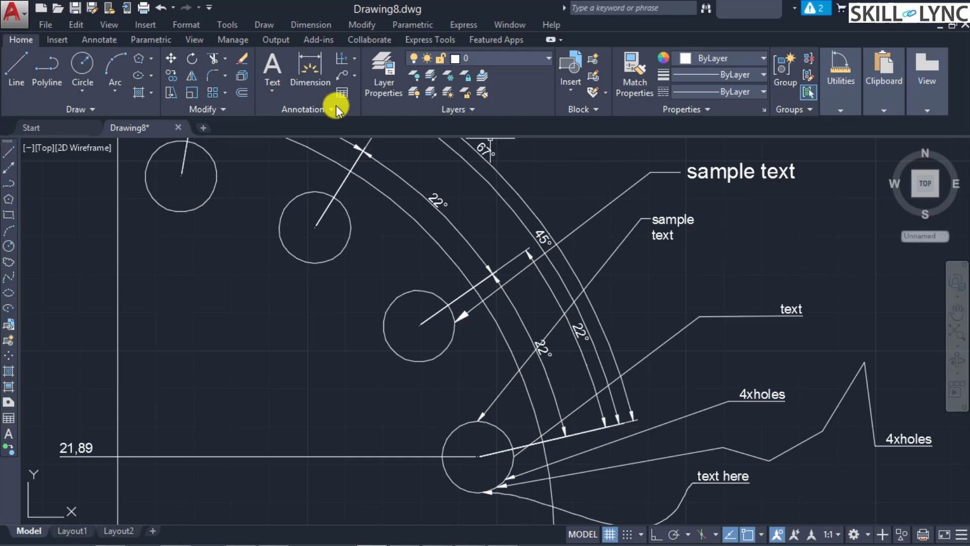
Step: Add three leaders to the new "sample text" multileader, pointing at the edges of the two upper holes and the lowest hole
{"action": "left_click", "coordinate": [108, 40]}
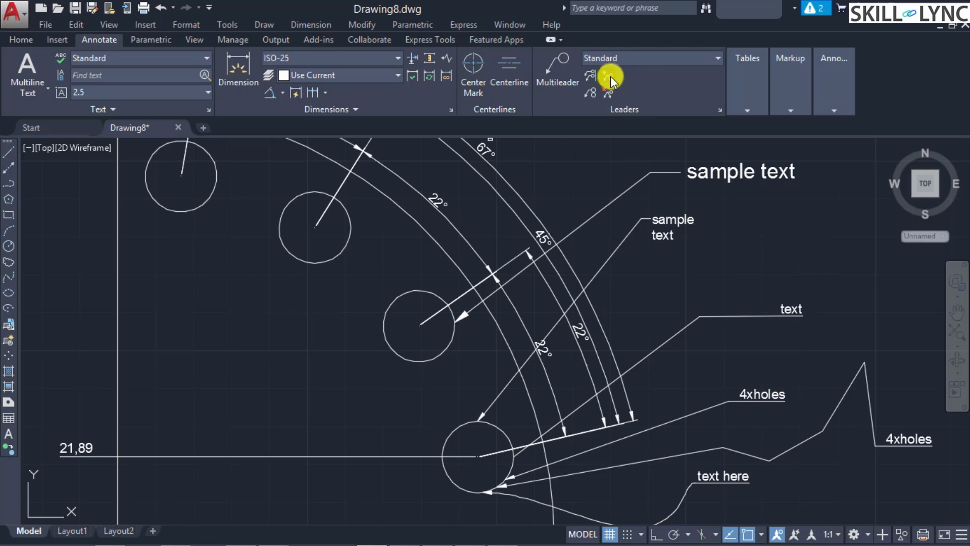
{"action": "left_click", "coordinate": [611, 76]}
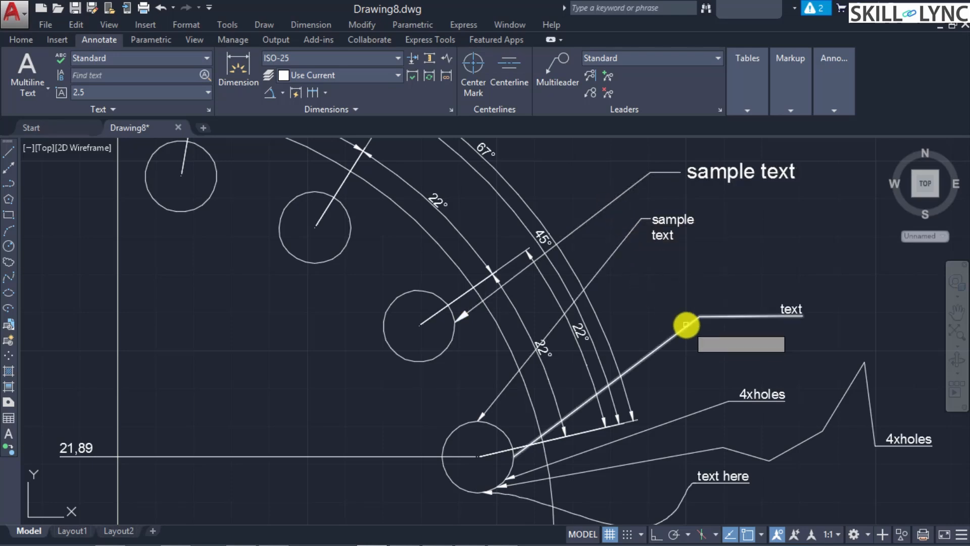
{"action": "left_click", "coordinate": [732, 317]}
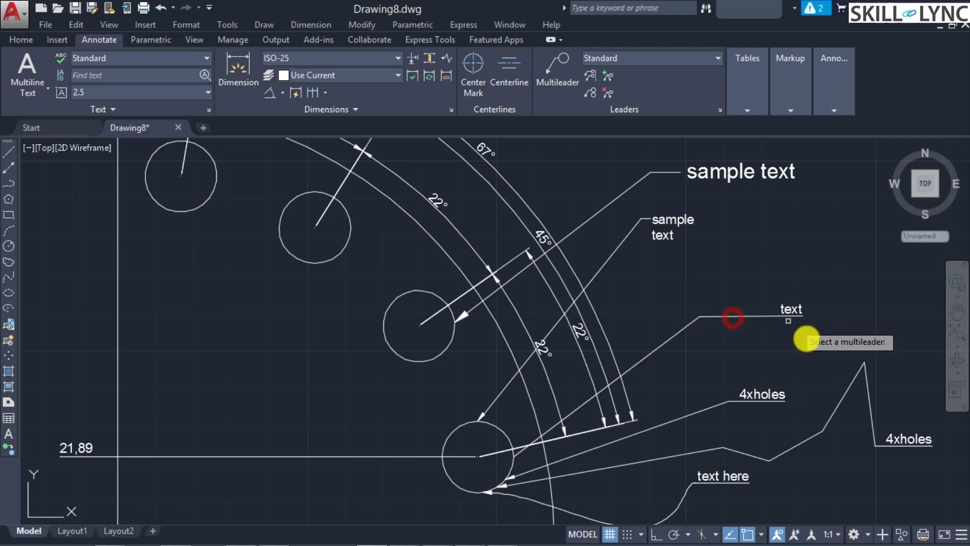
{"action": "left_click", "coordinate": [766, 398]}
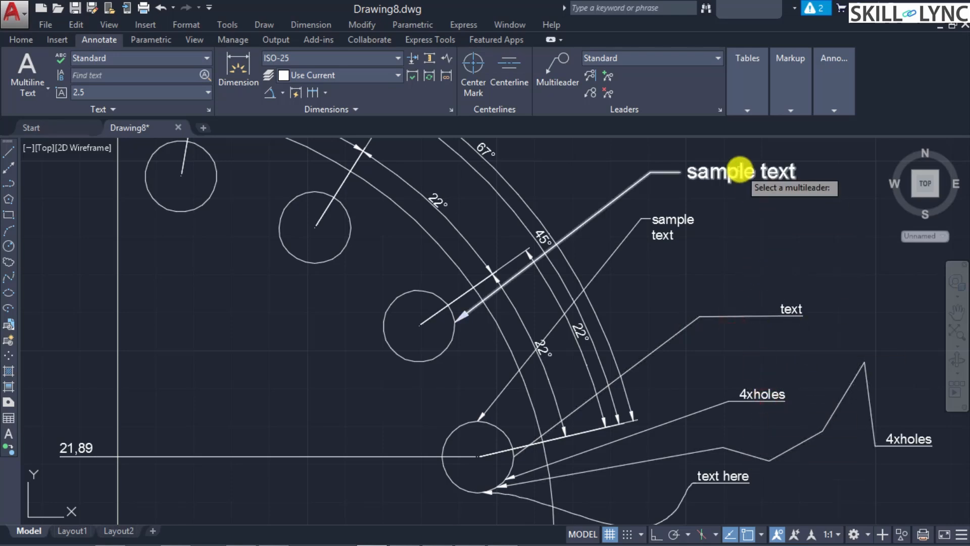
{"action": "left_click", "coordinate": [739, 171]}
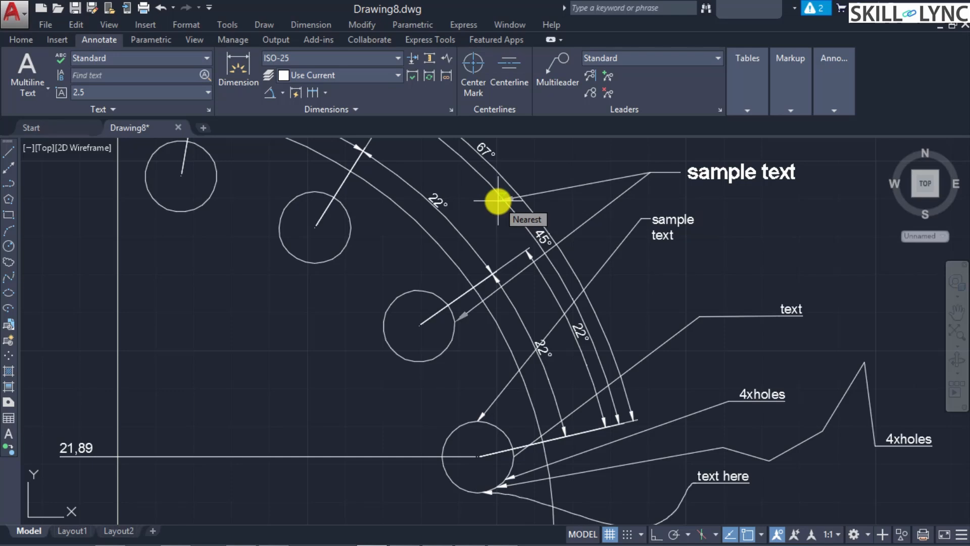
{"action": "left_click", "coordinate": [350, 212]}
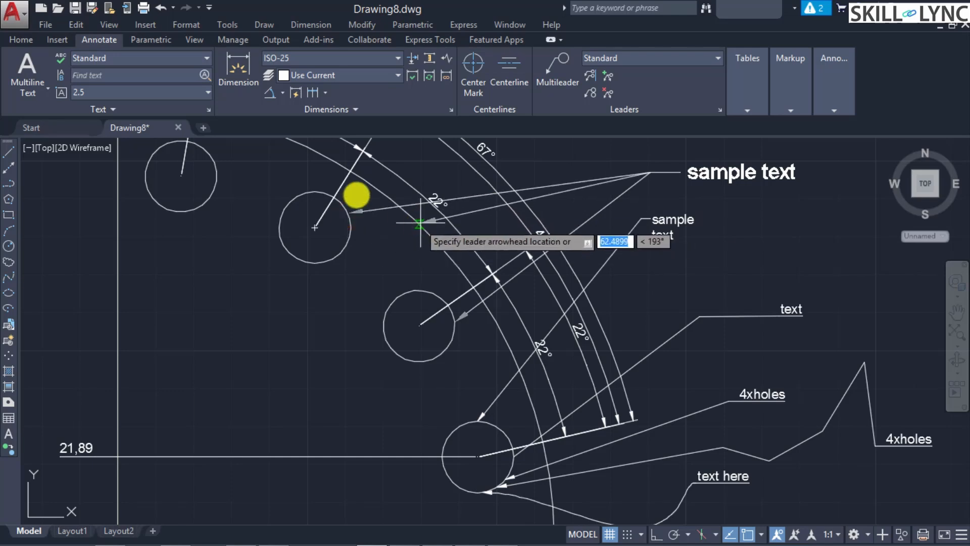
{"action": "left_click", "coordinate": [218, 156]}
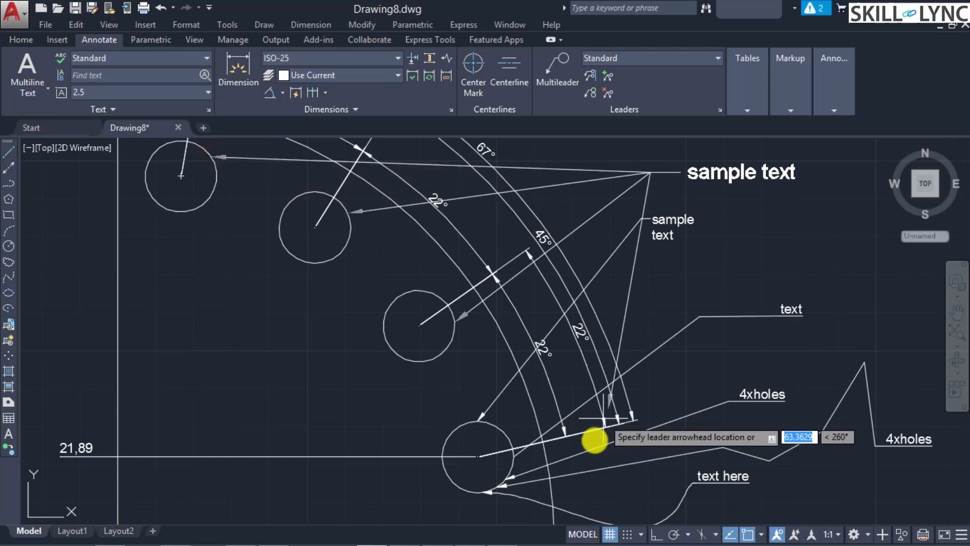
{"action": "left_click", "coordinate": [508, 443]}
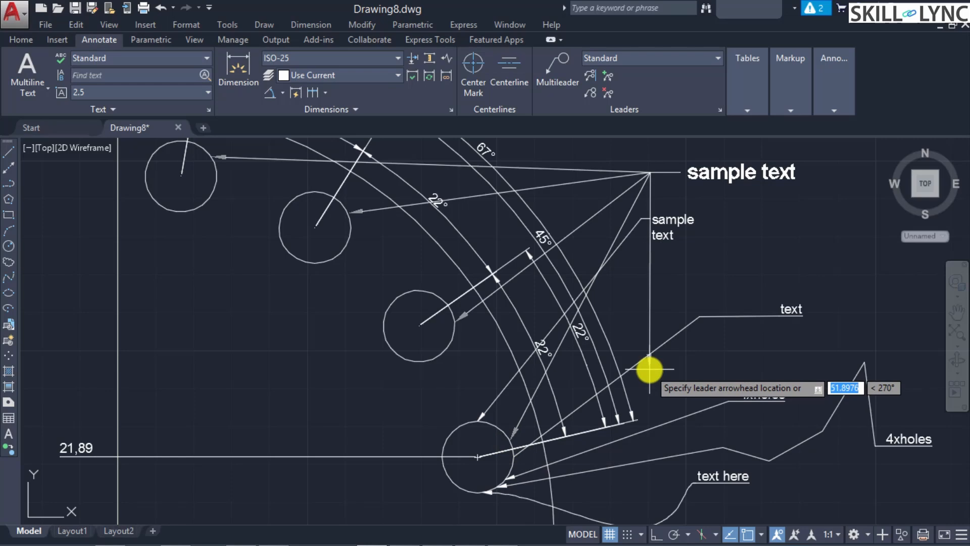
{"action": "key", "text": "Escape"}
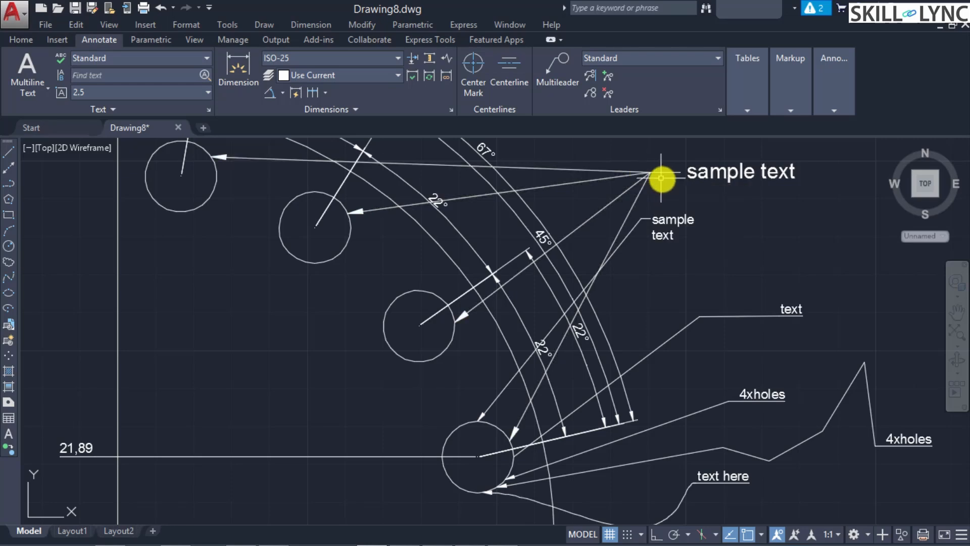
Step: Try to remove the leaders pointing at the two lower holes from the "sample text" multileader
{"action": "left_click", "coordinate": [609, 96]}
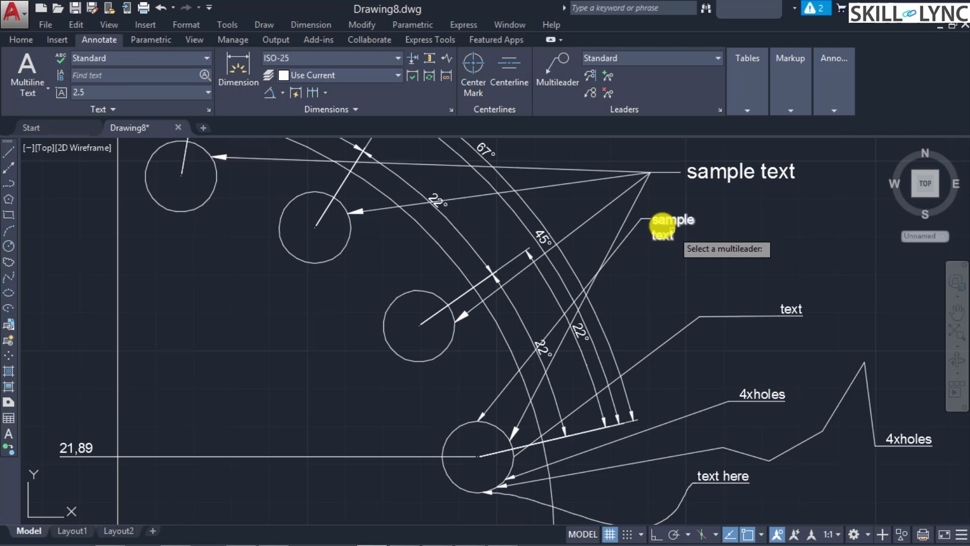
{"action": "left_click", "coordinate": [634, 203]}
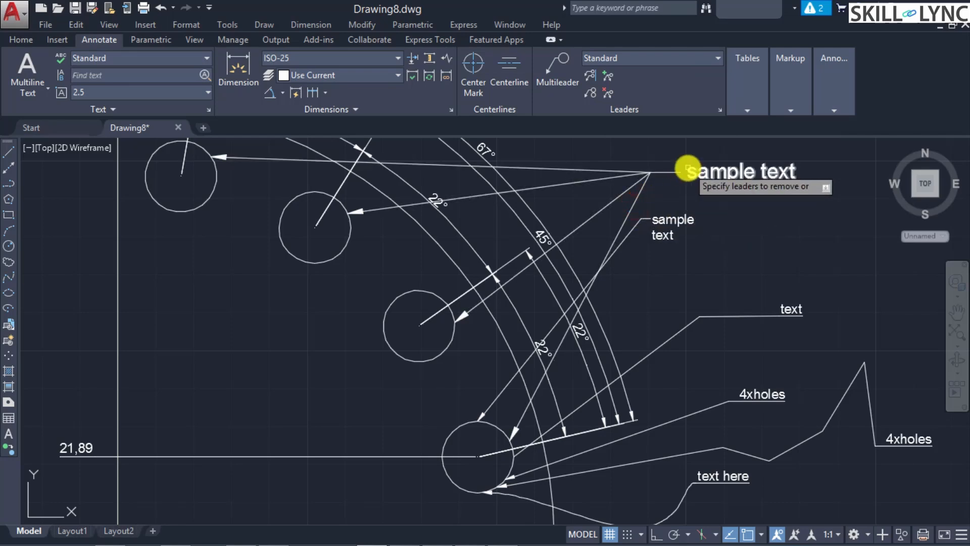
{"action": "left_click", "coordinate": [638, 197]}
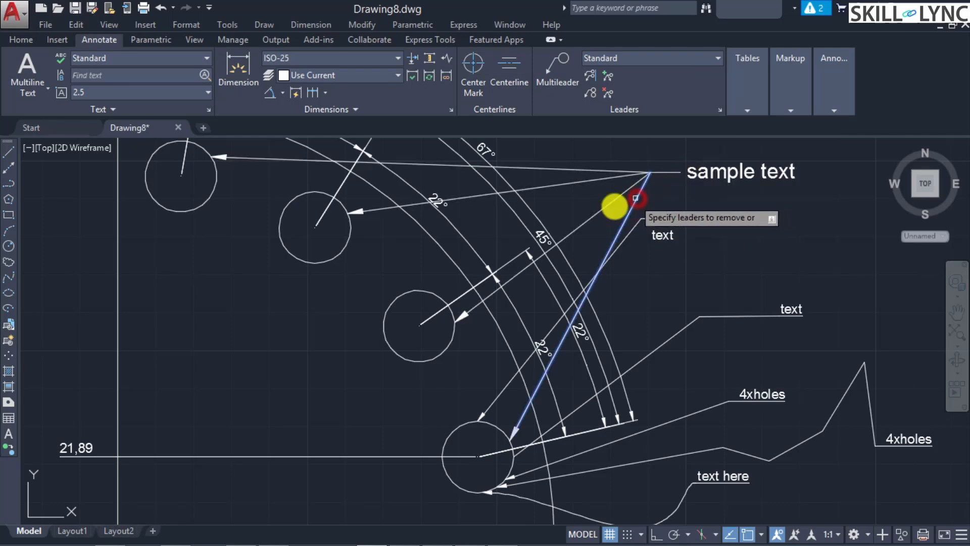
{"action": "left_click", "coordinate": [602, 208]}
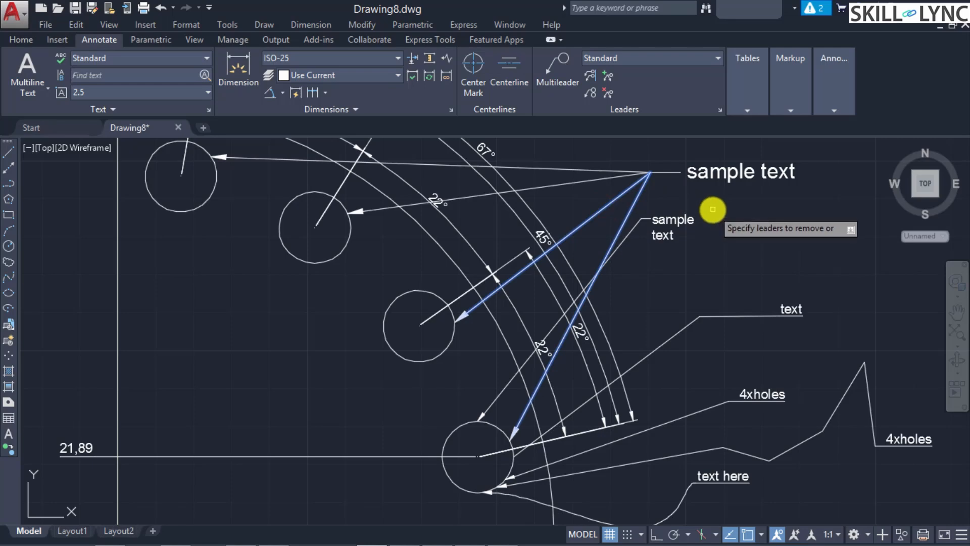
{"action": "key", "text": "Down"}
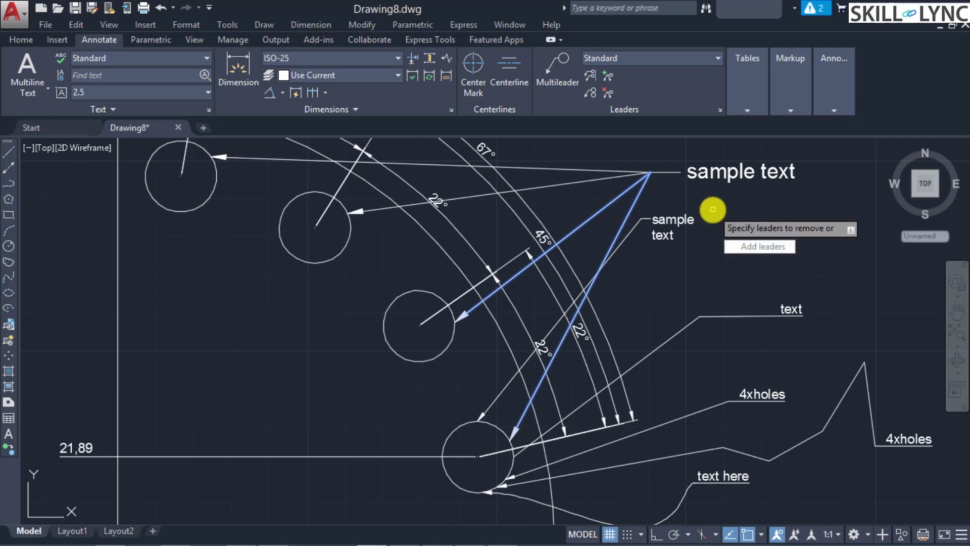
{"action": "left_click", "coordinate": [768, 248]}
{"action": "key", "text": "Return"}
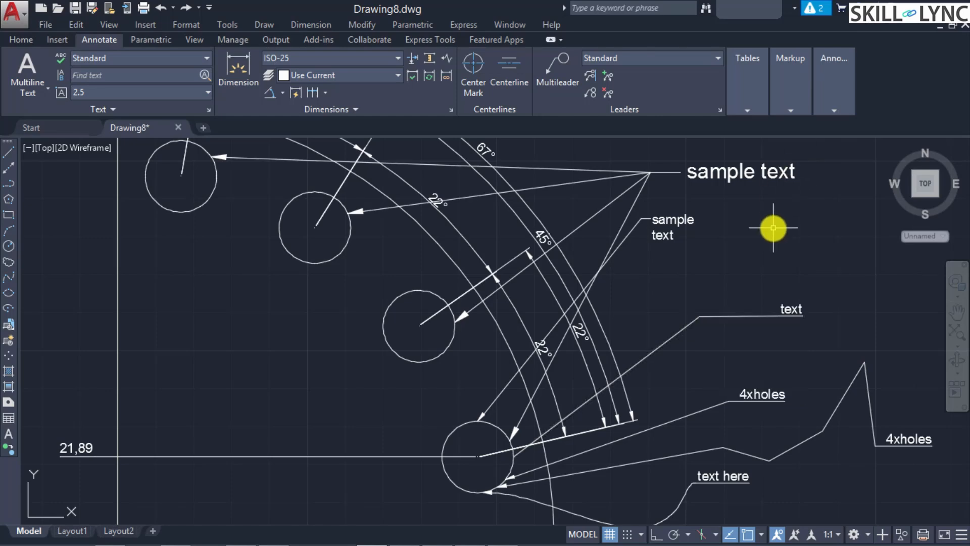
Step: Start a multileader with MLEADER, set its leader type to None and use a landing with a distance of 8
{"action": "type", "text": "MLEADER"}
{"action": "key", "text": "Return"}
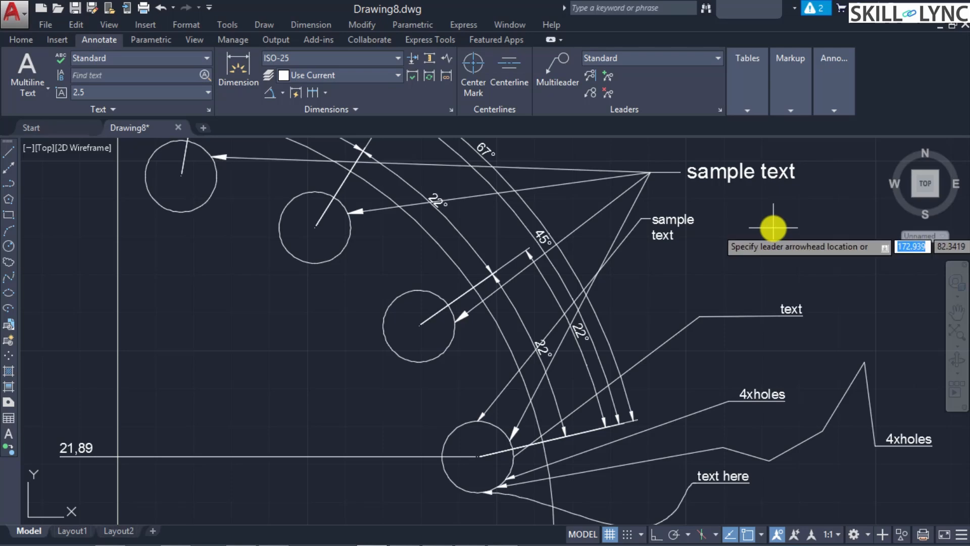
{"action": "key", "text": "Down"}
{"action": "key", "text": "Down"}
{"action": "key", "text": "Return"}
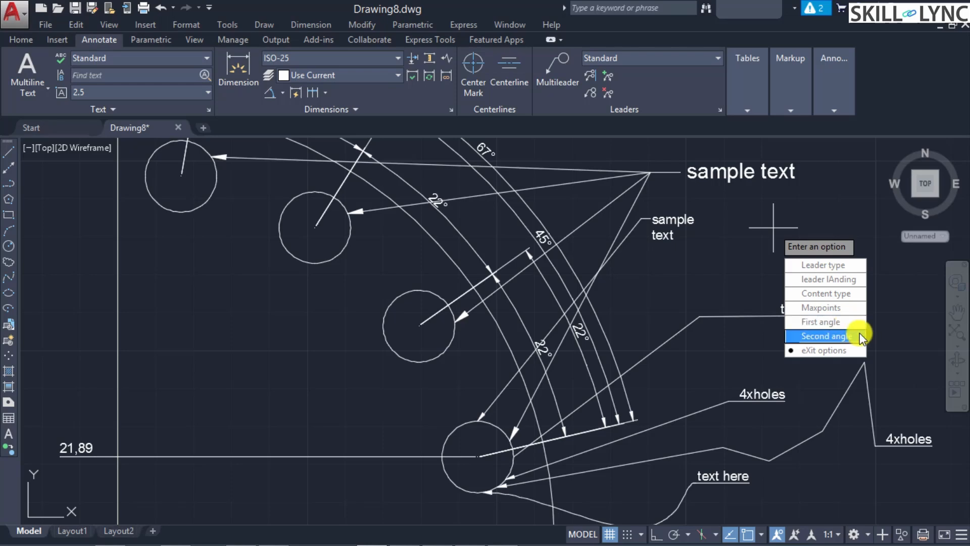
{"action": "left_click", "coordinate": [848, 265]}
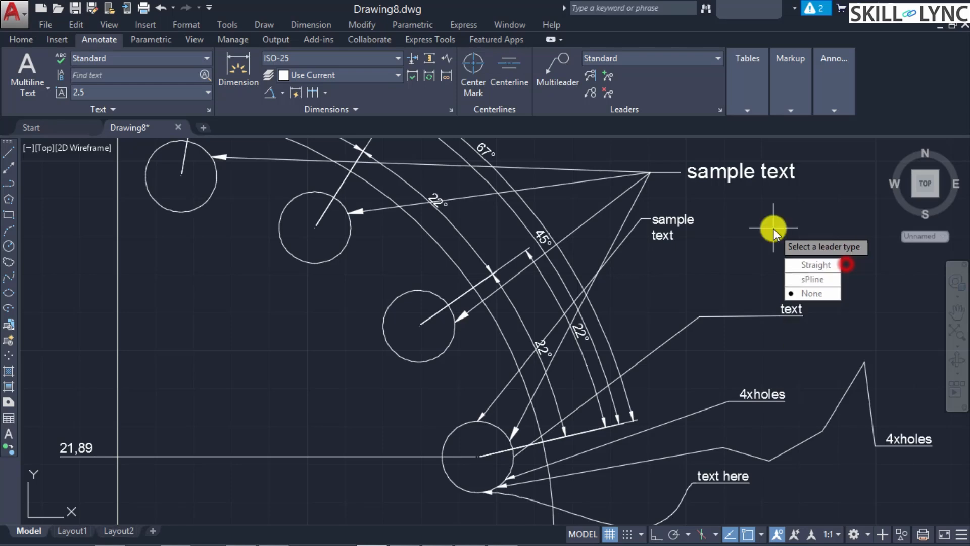
{"action": "left_click", "coordinate": [817, 296]}
{"action": "left_click", "coordinate": [820, 280]}
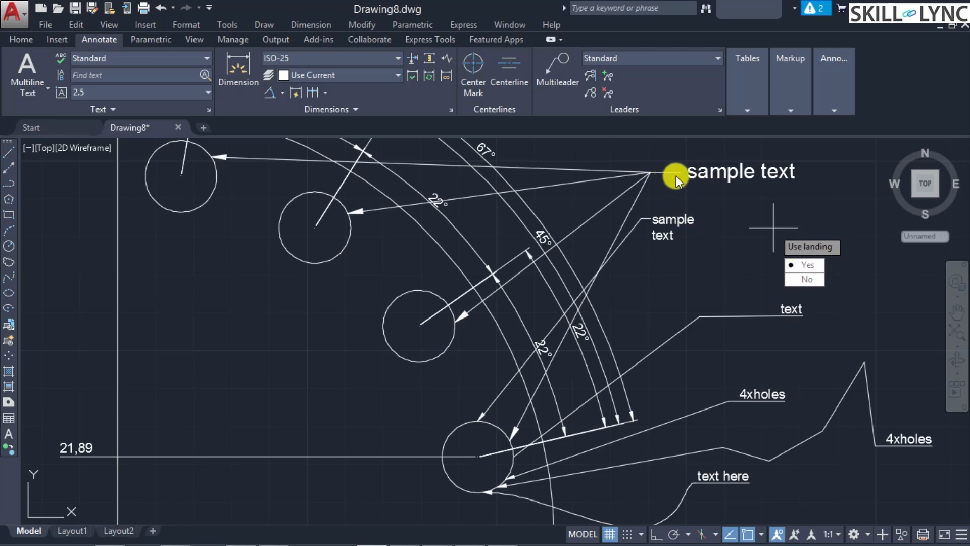
{"action": "left_click", "coordinate": [807, 265]}
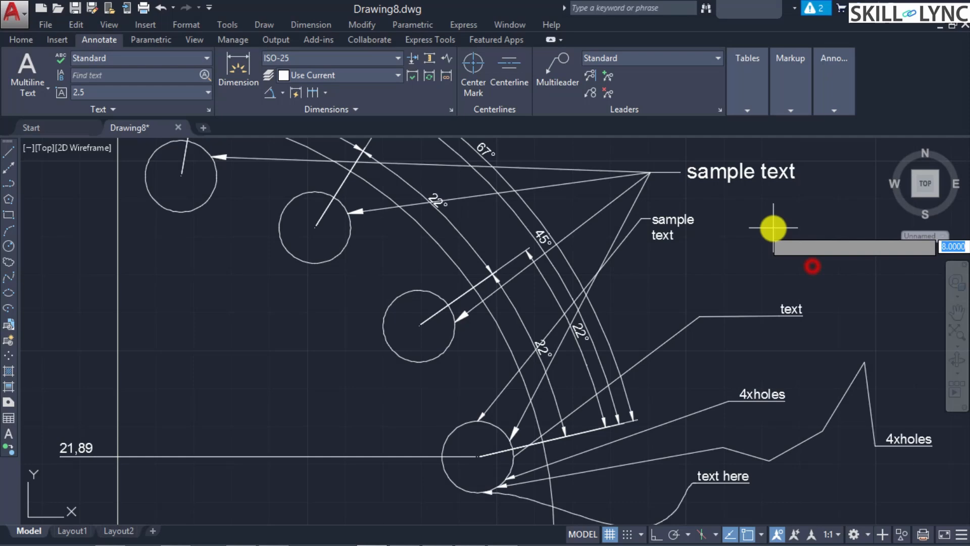
{"action": "key", "text": "Return"}
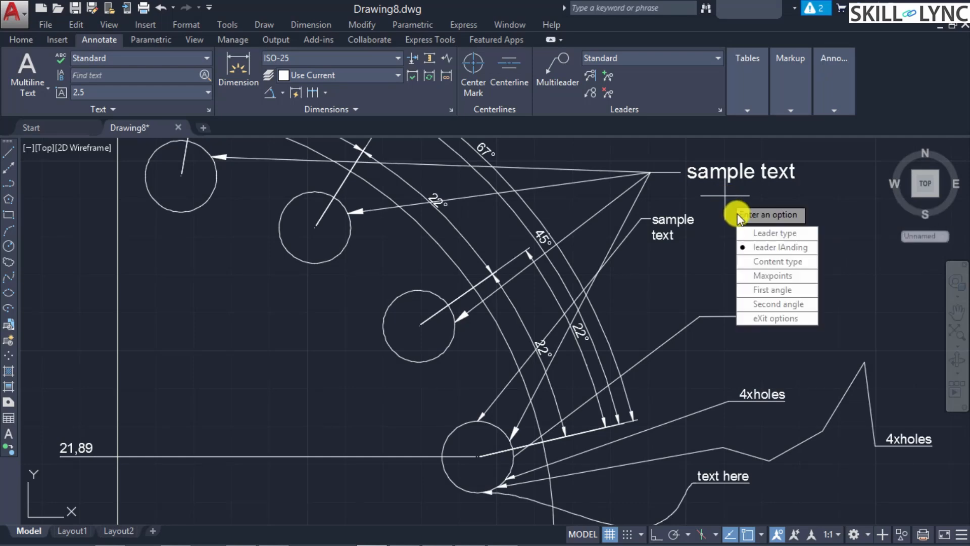
Step: Set the multileader's content type to None, its maximum leader points to 2 and its first angle constraint to 0
{"action": "left_click", "coordinate": [772, 262]}
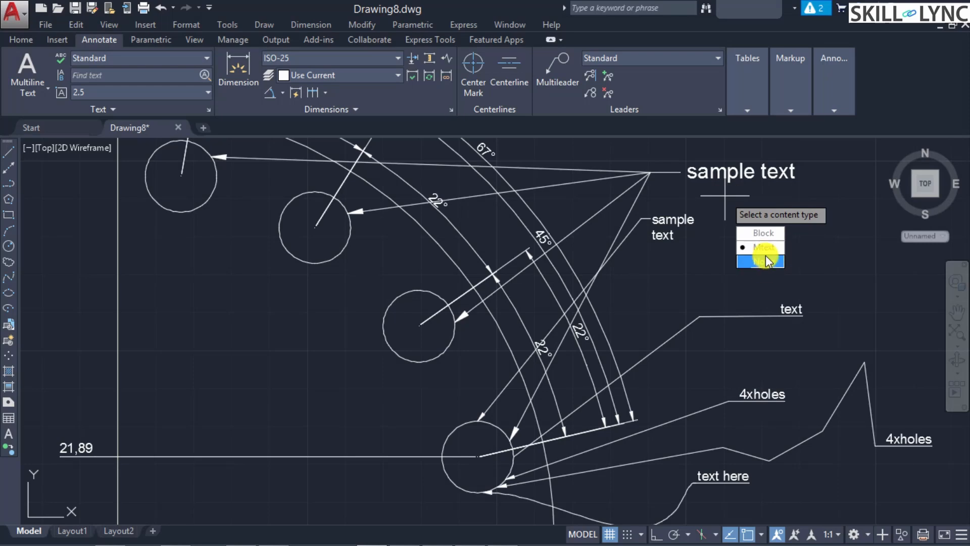
{"action": "left_click", "coordinate": [765, 261]}
{"action": "left_click", "coordinate": [786, 278]}
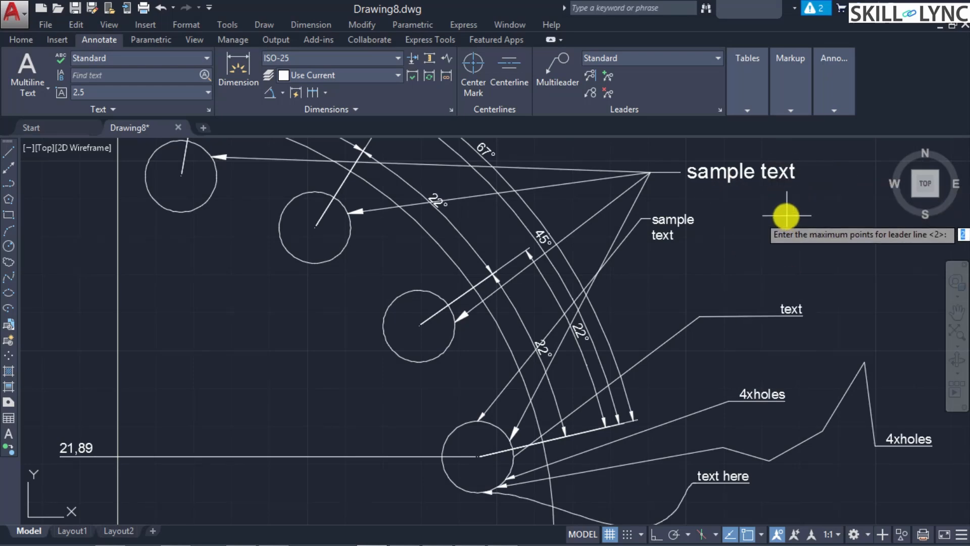
{"action": "type", "text": "2"}
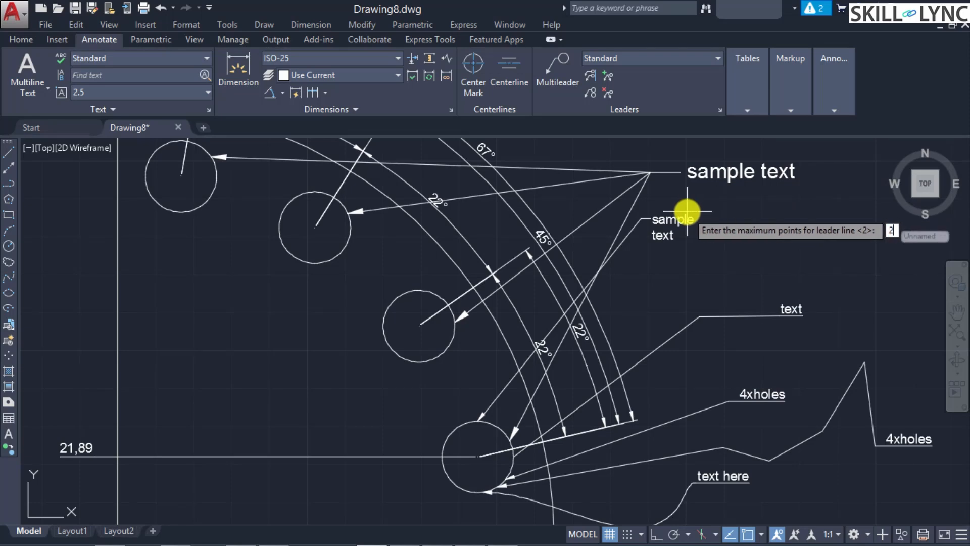
{"action": "key", "text": "Return"}
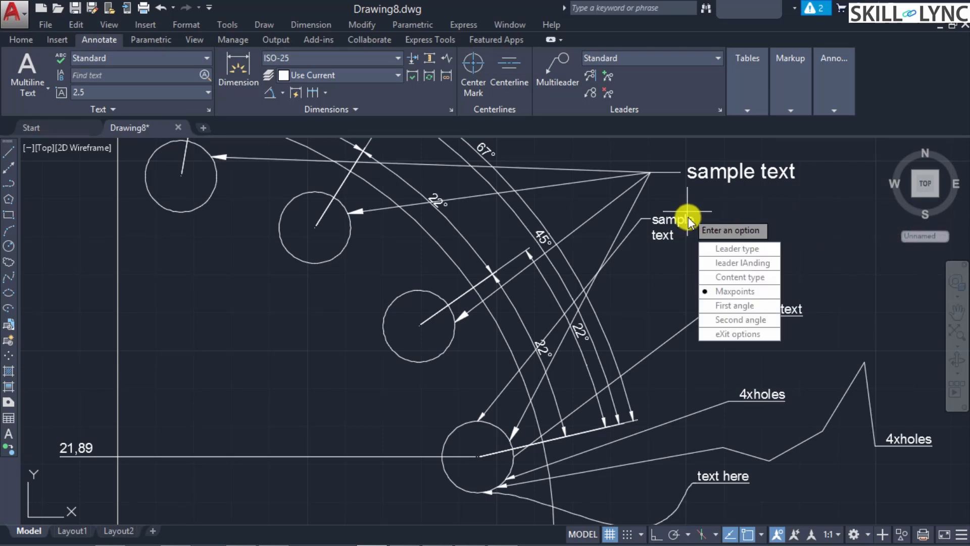
{"action": "key", "text": "Down"}
{"action": "key", "text": "Return"}
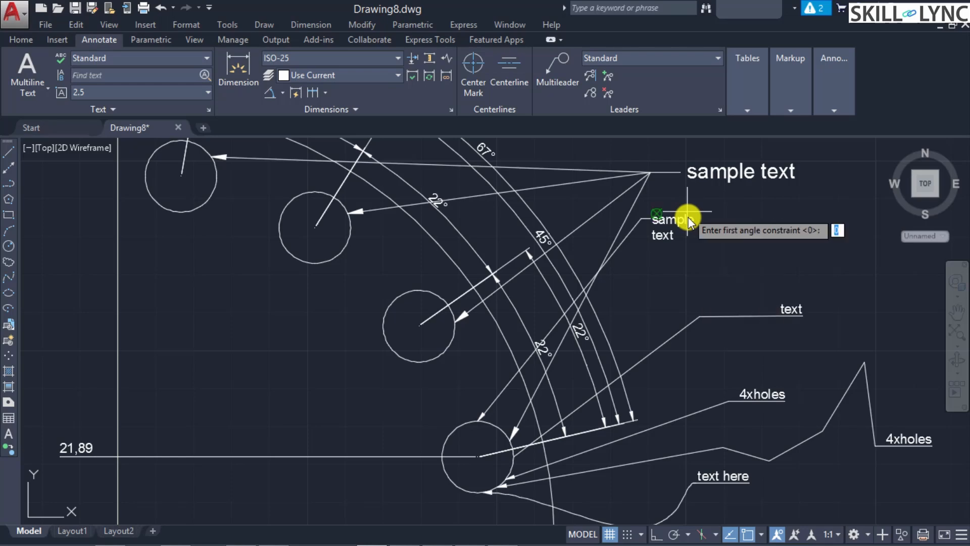
{"action": "key", "text": "Return"}
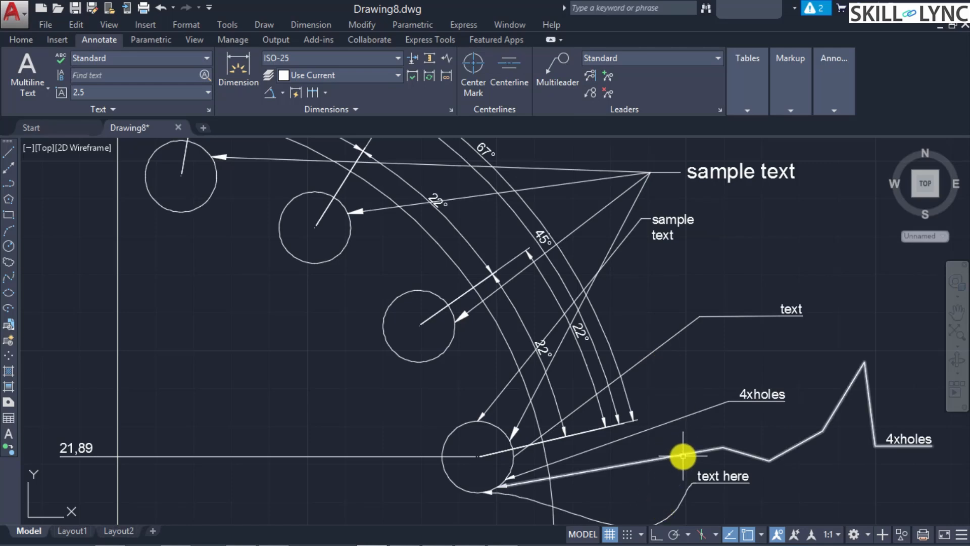
Step: Align the four-arrow "sample text" multileader with the Distribute option, using two points slightly down and to the left between its leaders and text
{"action": "left_click", "coordinate": [588, 76]}
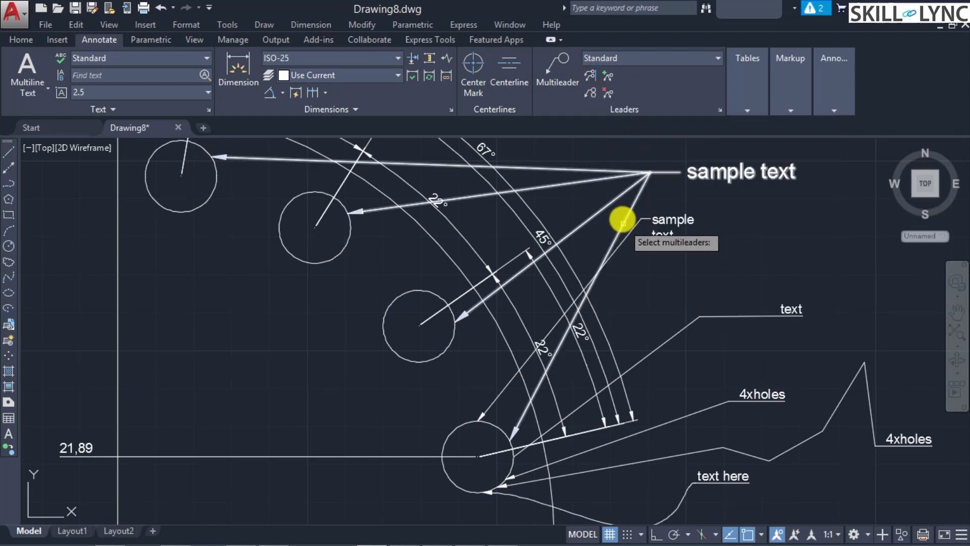
{"action": "left_click", "coordinate": [634, 201]}
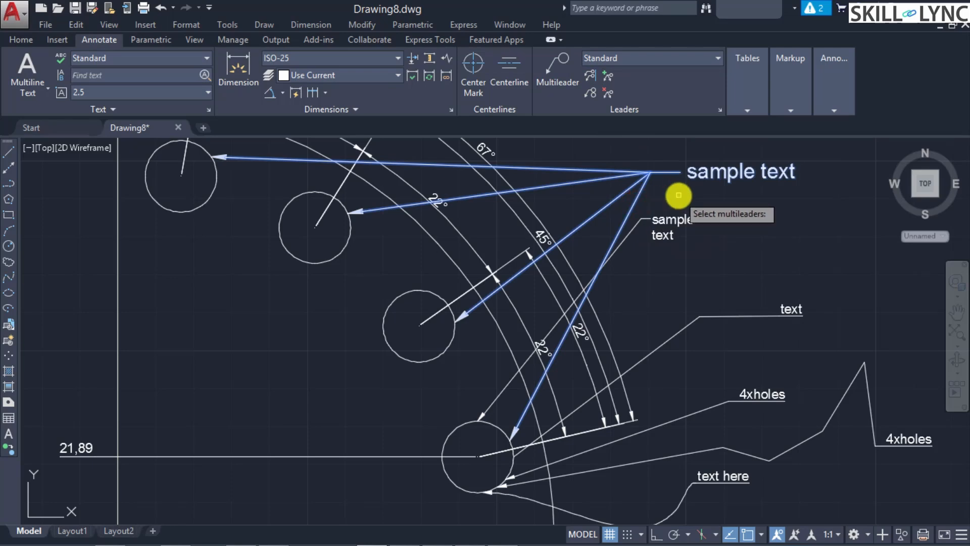
{"action": "key", "text": "Return"}
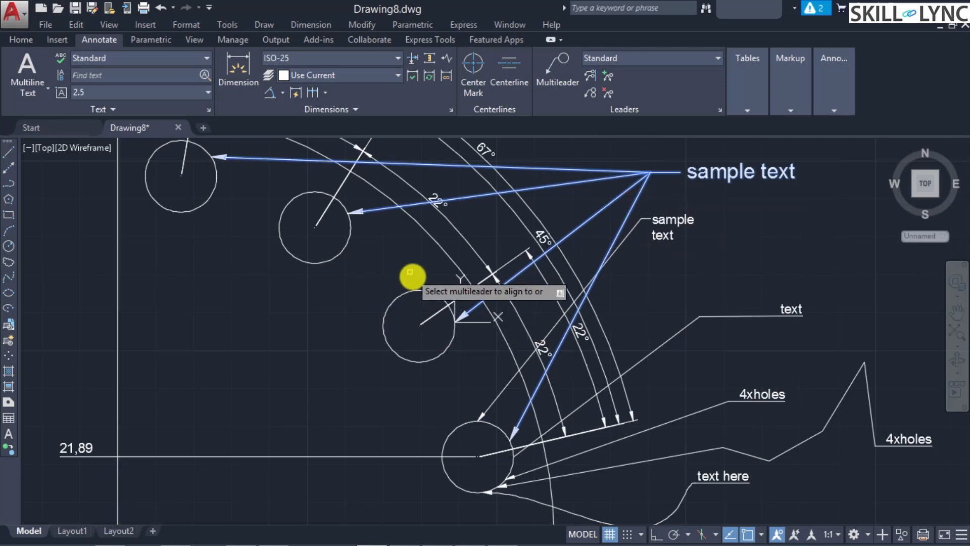
{"action": "key", "text": "Down"}
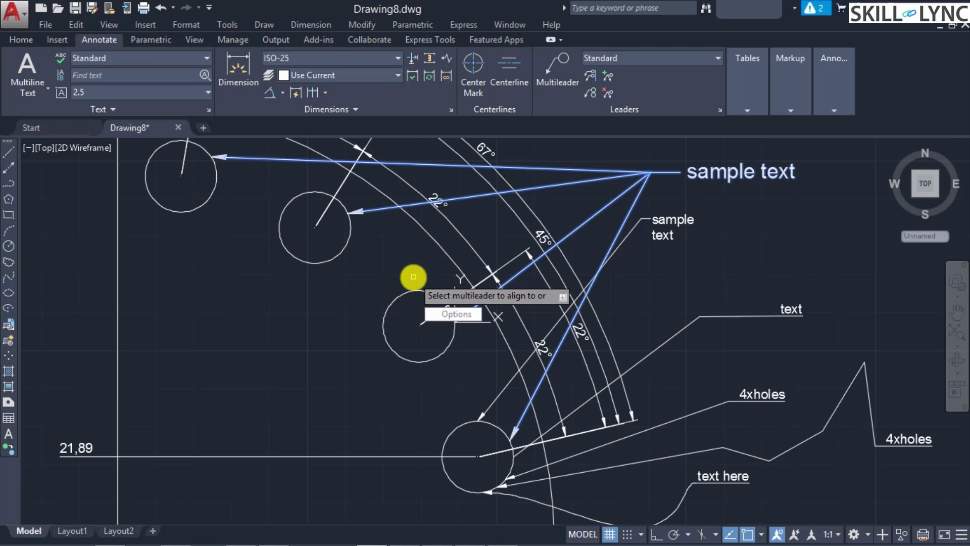
{"action": "key", "text": "Return"}
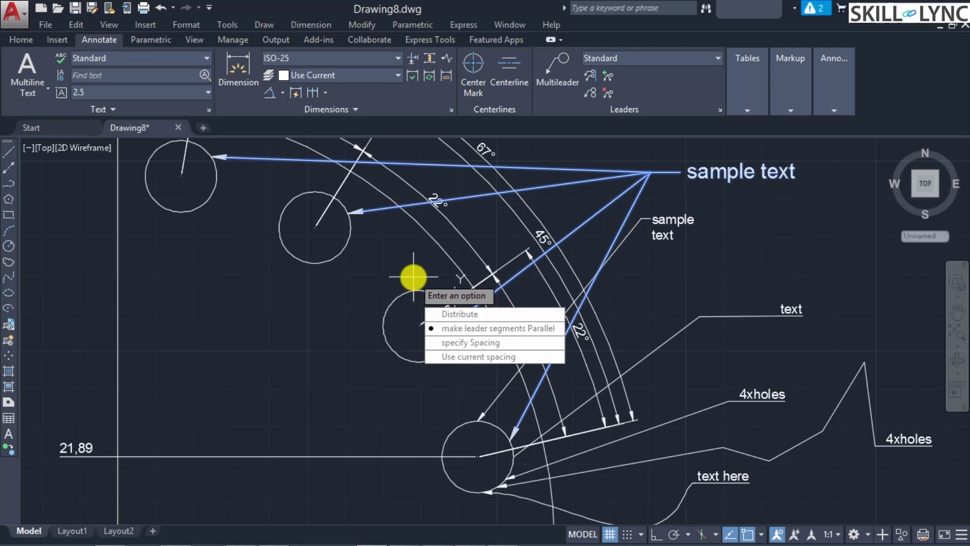
{"action": "key", "text": "Down"}
{"action": "key", "text": "Up"}
{"action": "key", "text": "Down"}
{"action": "key", "text": "Down"}
{"action": "key", "text": "Up"}
{"action": "key", "text": "Up"}
{"action": "key", "text": "Up"}
{"action": "key", "text": "Return"}
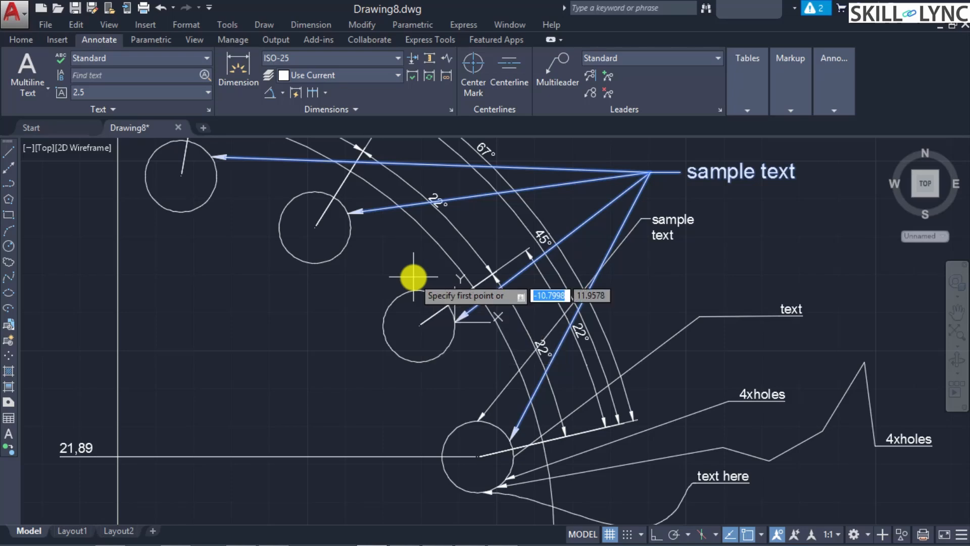
{"action": "key", "text": "Return"}
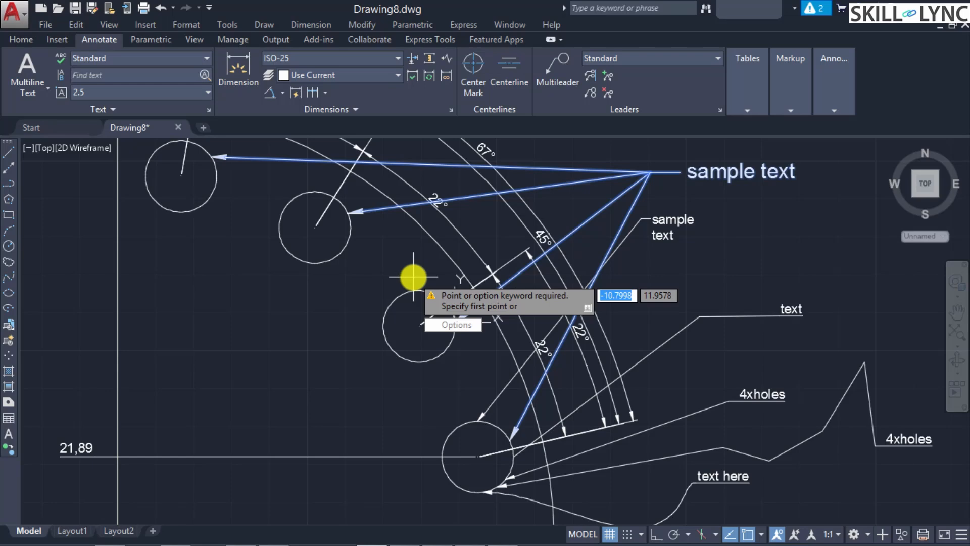
{"action": "left_click", "coordinate": [606, 185]}
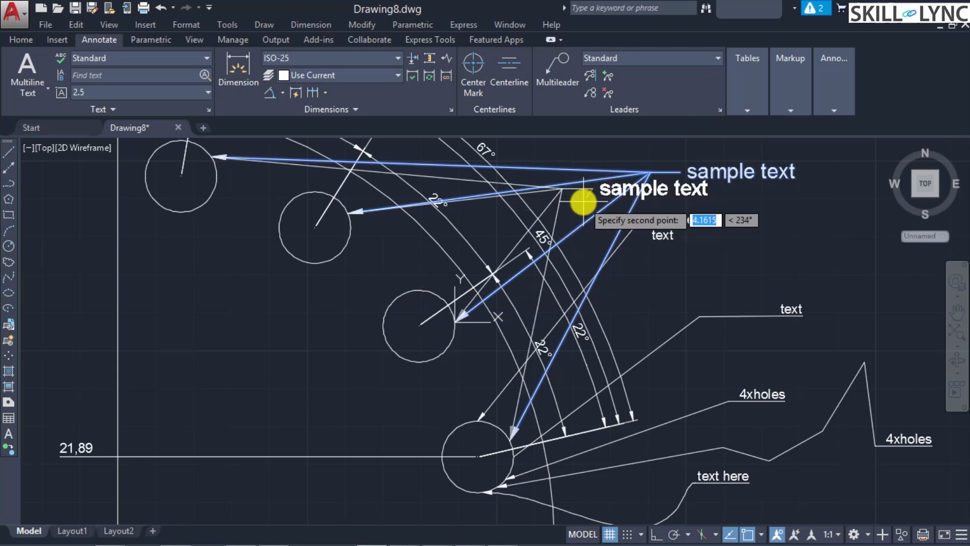
{"action": "left_click", "coordinate": [583, 201]}
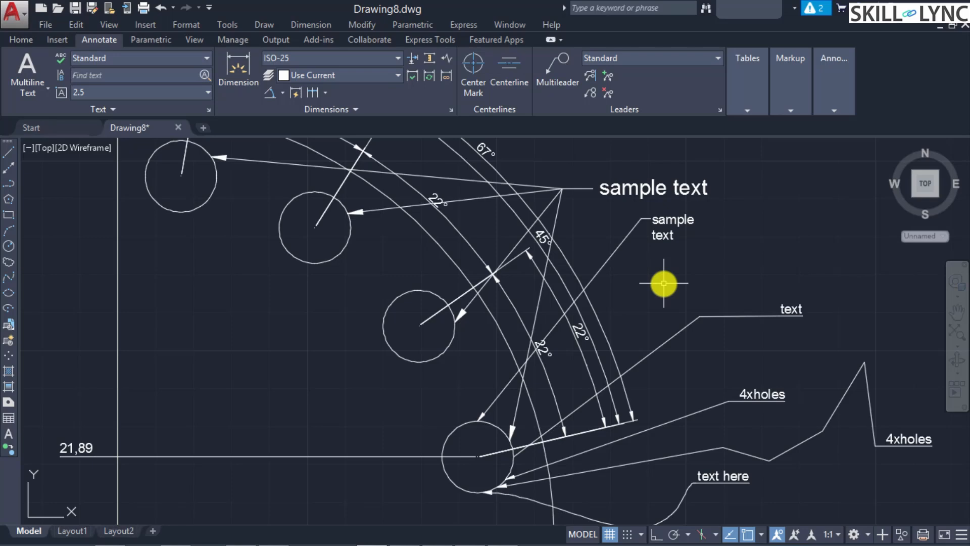
Step: Try to align the four-arrow "sample text" multileader again with a different alignment option, picking it as its own alignment target
{"action": "key", "text": "Return"}
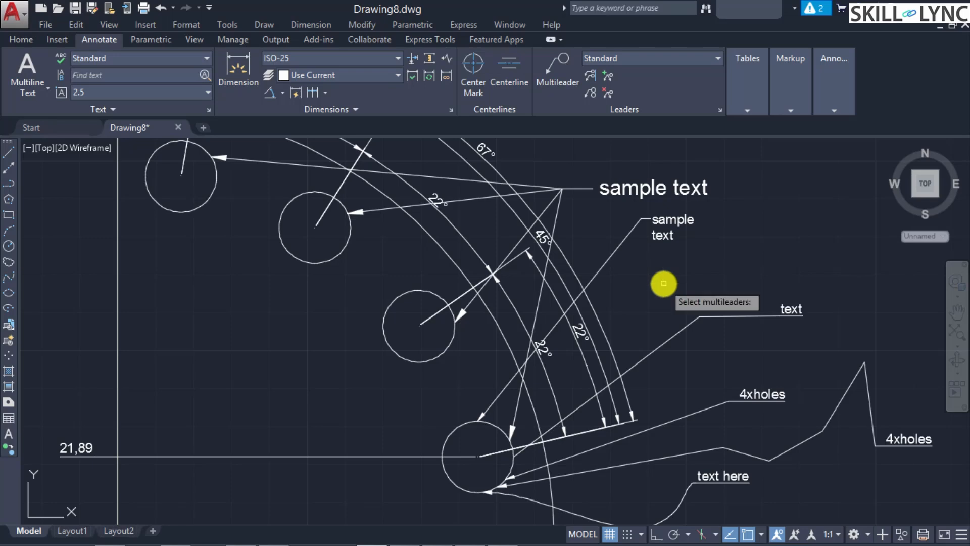
{"action": "left_click", "coordinate": [529, 192]}
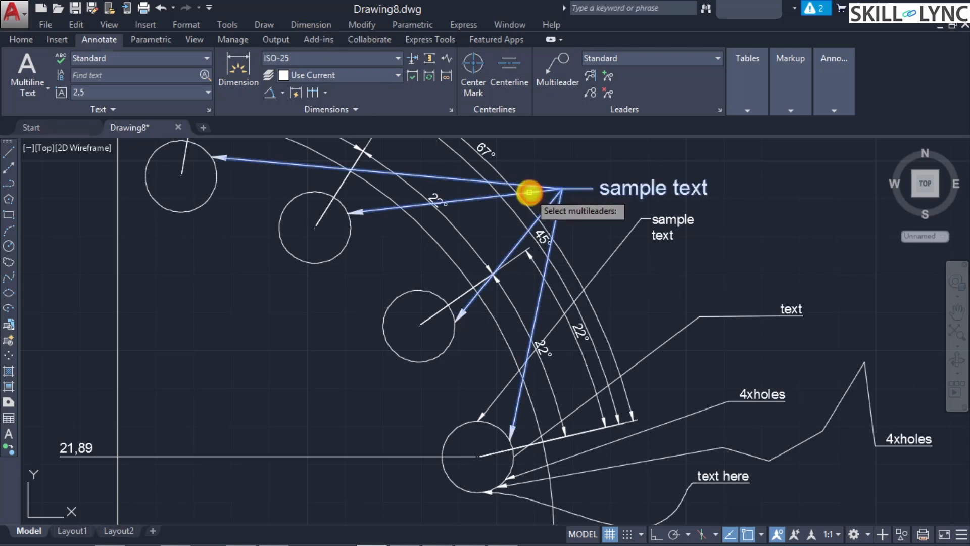
{"action": "key", "text": "Return"}
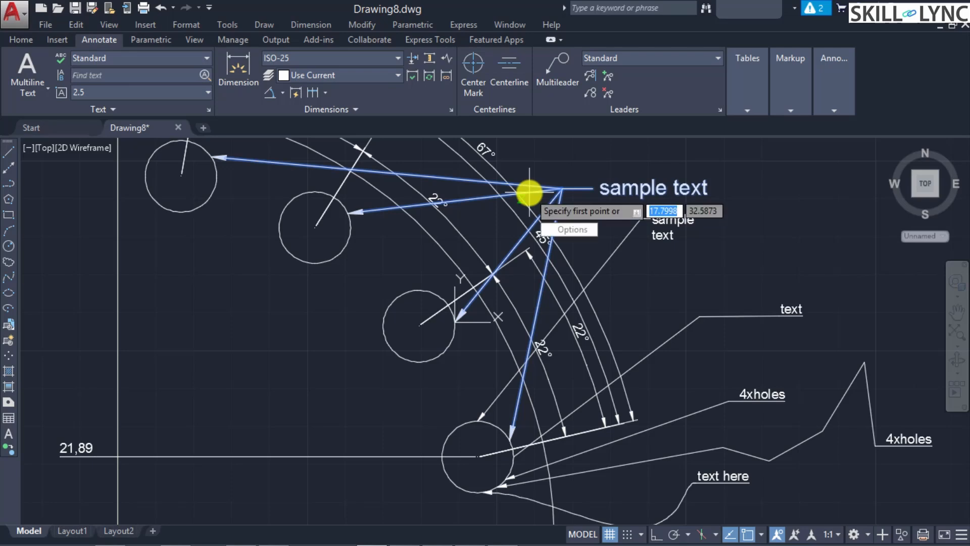
{"action": "key", "text": "Down"}
{"action": "key", "text": "Down"}
{"action": "key", "text": "Down"}
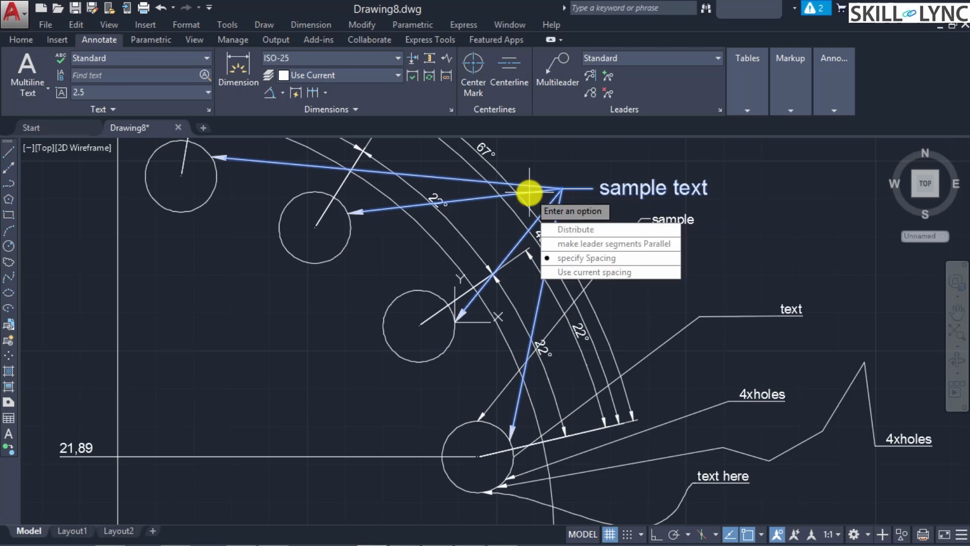
{"action": "key", "text": "Return"}
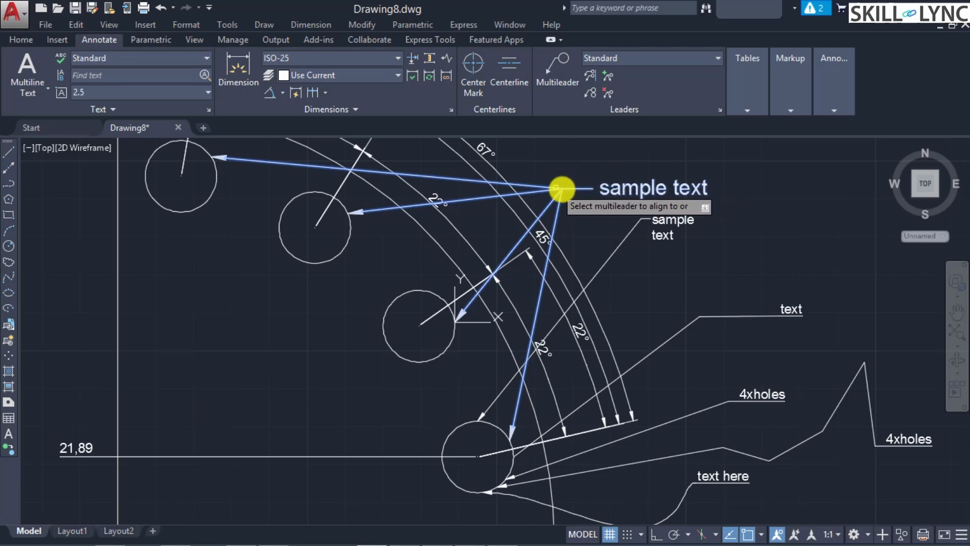
{"action": "left_click", "coordinate": [546, 192]}
{"action": "left_click", "coordinate": [547, 187]}
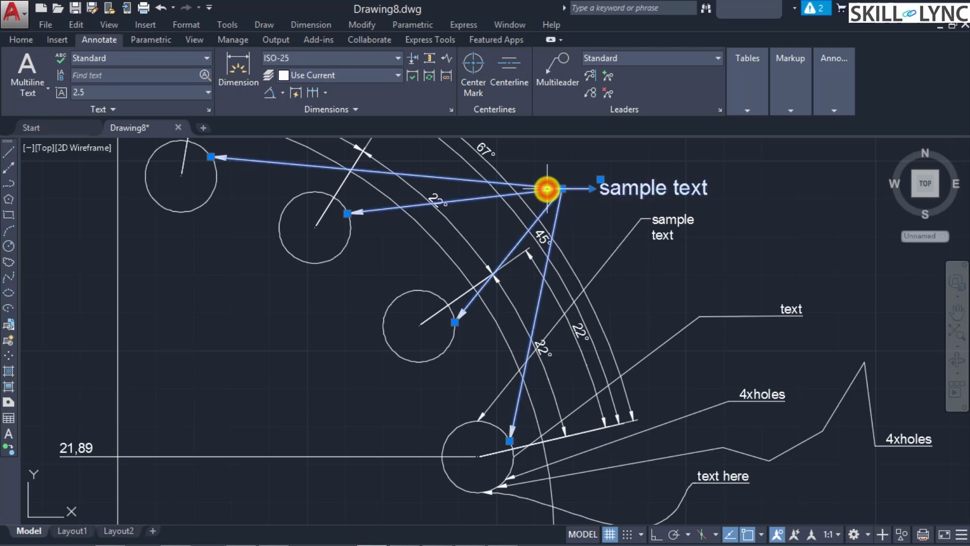
{"action": "key", "text": "Return"}
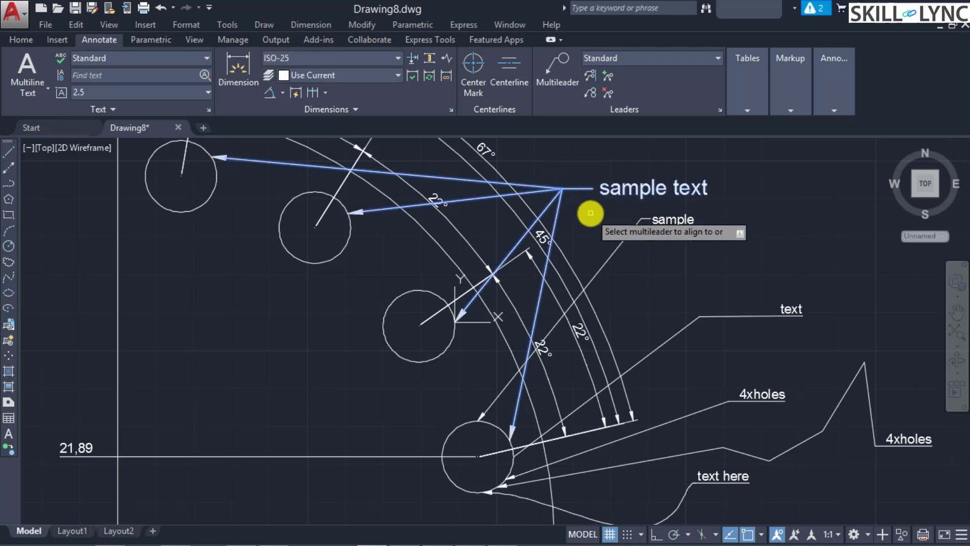
{"action": "key", "text": "Escape"}
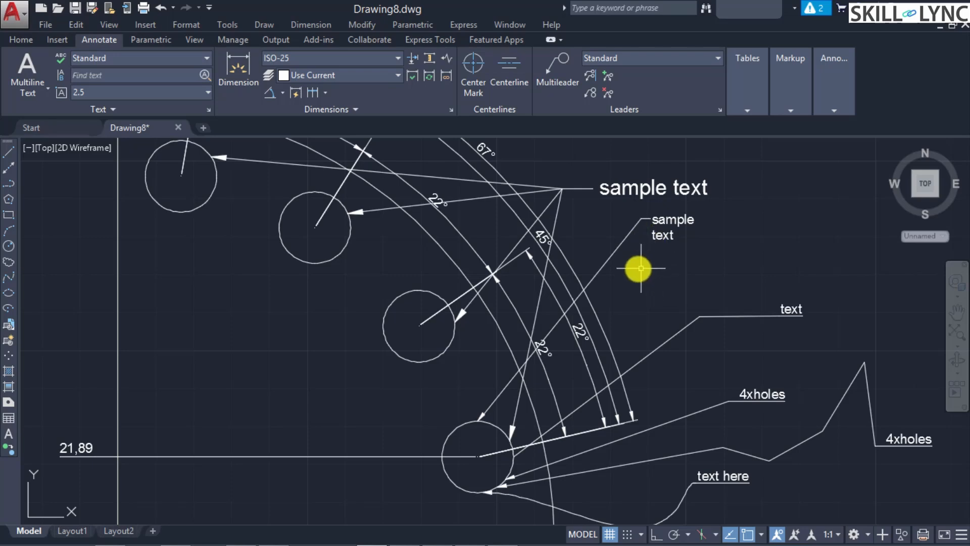
{"action": "left_click", "coordinate": [559, 190]}
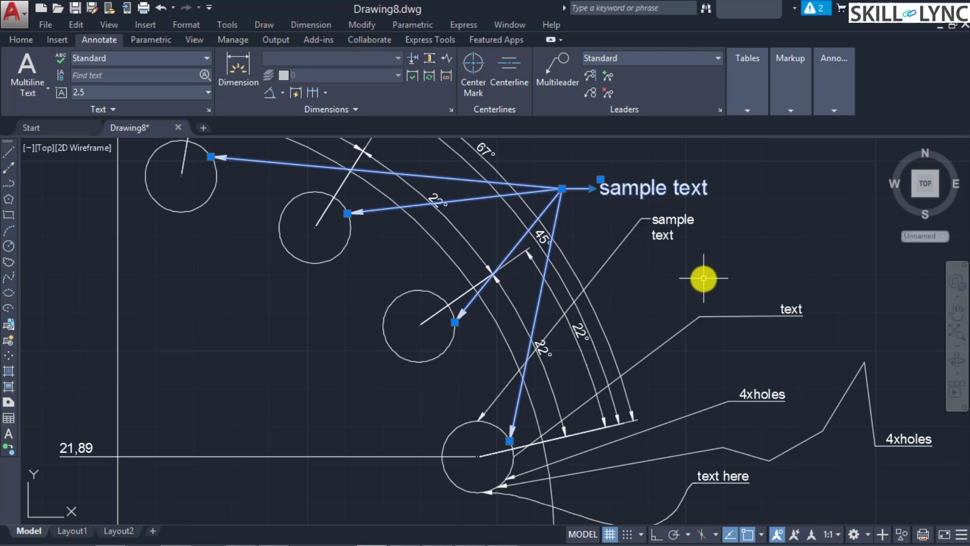
{"action": "key", "text": "Escape"}
Step: Delete the smaller "sample text" annotation with its leader, and the leader line of the "text" annotation
{"action": "left_click", "coordinate": [627, 231]}
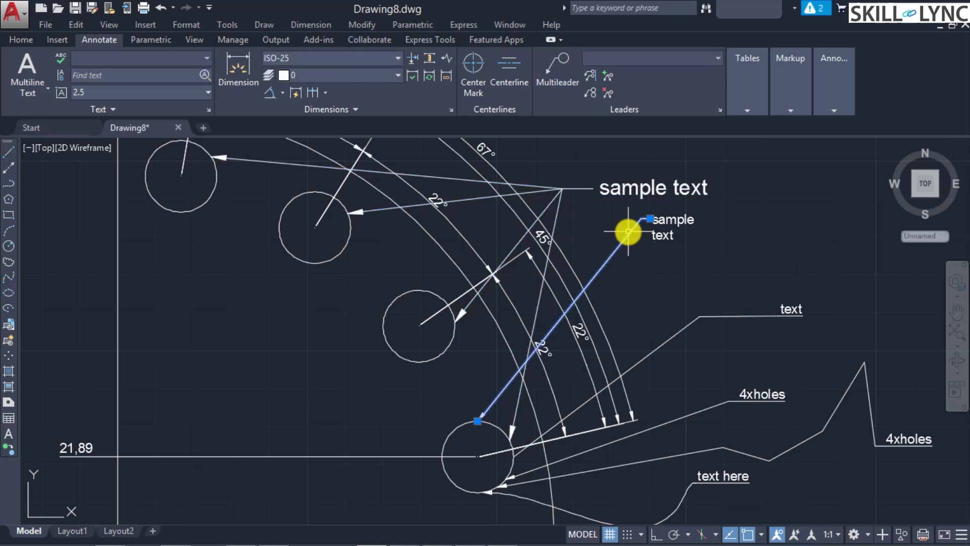
{"action": "left_click", "coordinate": [628, 231]}
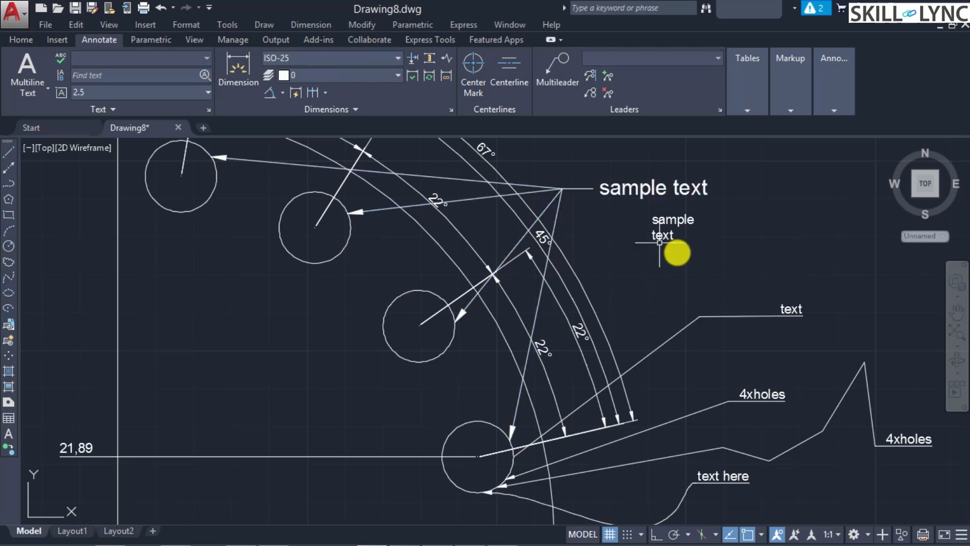
{"action": "left_click", "coordinate": [694, 321]}
{"action": "key", "text": "Delete"}
{"action": "left_click", "coordinate": [665, 232]}
{"action": "key", "text": "Delete"}
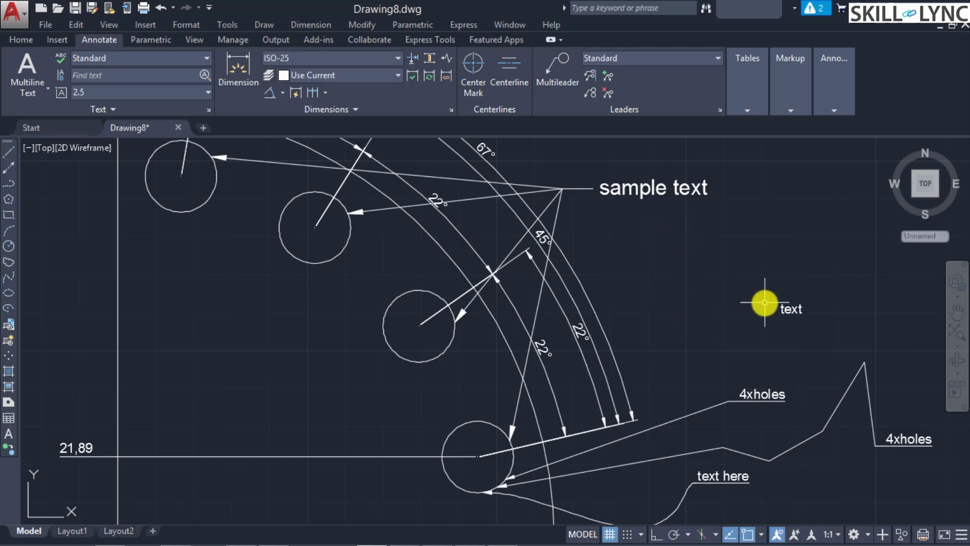
Step: Delete the "text" label, the "4xholes" label with the straight leader together with that leader, and the "text here" label
{"action": "left_click", "coordinate": [788, 308]}
{"action": "key", "text": "Delete"}
{"action": "left_click", "coordinate": [761, 393]}
{"action": "key", "text": "Delete"}
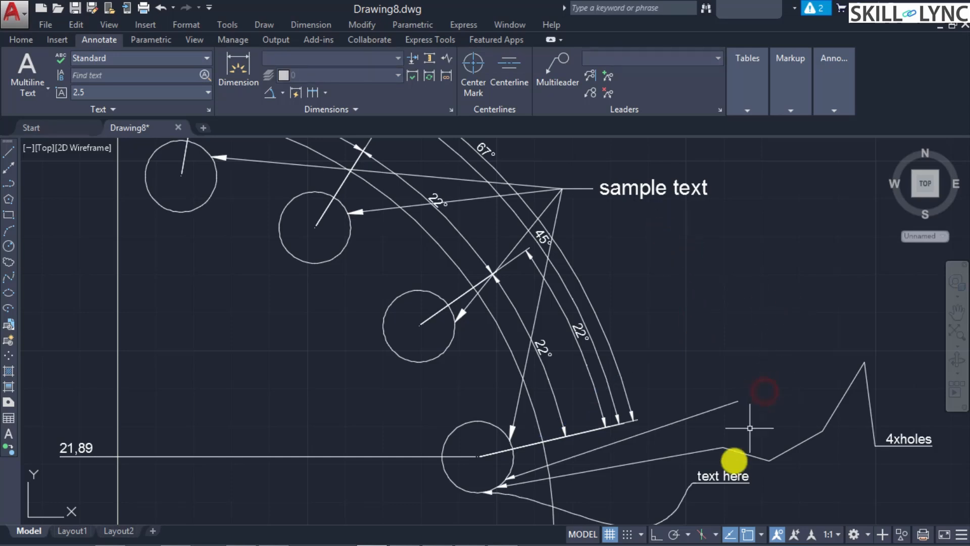
{"action": "left_click", "coordinate": [721, 473]}
{"action": "key", "text": "Delete"}
{"action": "left_click", "coordinate": [720, 406]}
{"action": "key", "text": "Delete"}
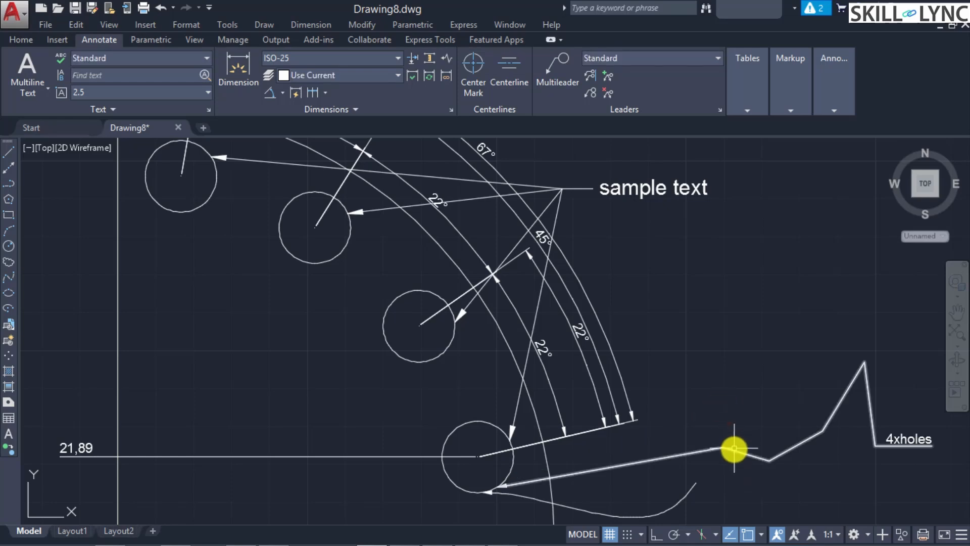
Step: Delete the zigzag leader and the curved leader at the lowest hole, along with the remaining "4xholes" label
{"action": "left_click", "coordinate": [734, 447]}
{"action": "key", "text": "Delete"}
{"action": "left_click", "coordinate": [690, 488]}
{"action": "key", "text": "Delete"}
{"action": "left_click", "coordinate": [903, 442]}
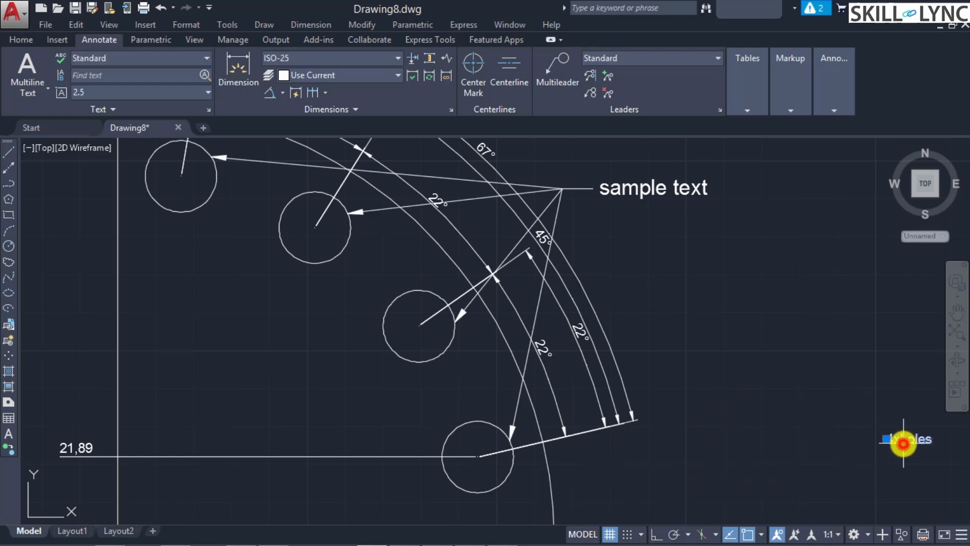
{"action": "key", "text": "Delete"}
Step: Add a multileader with MLEADER from the lowest hole's edge, landing up and to the right, with the text "lead 1"
{"action": "type", "text": "mlear"}
{"action": "key", "text": "BackSpace"}
{"action": "type", "text": "der"}
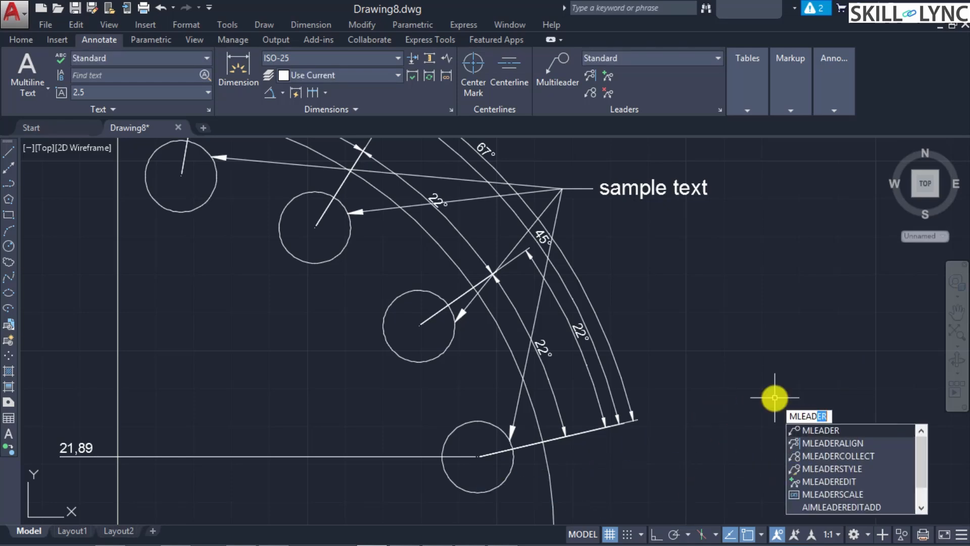
{"action": "key", "text": "Return"}
{"action": "left_click", "coordinate": [518, 464]}
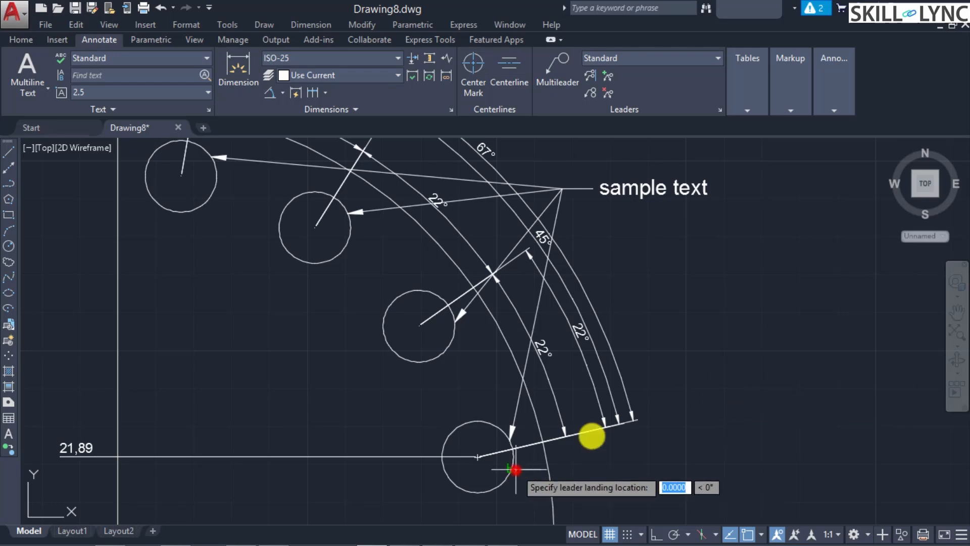
{"action": "left_click", "coordinate": [755, 400]}
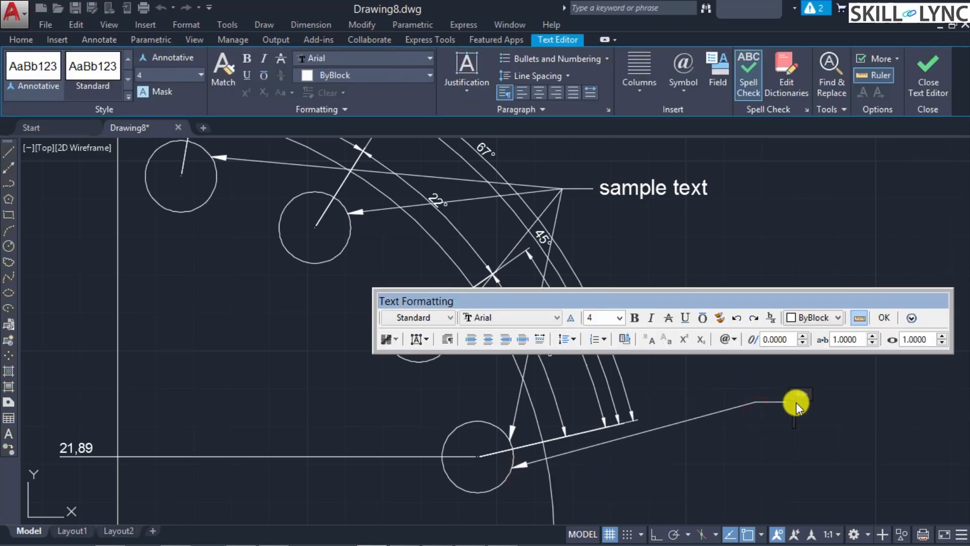
{"action": "type", "text": "lead 1"}
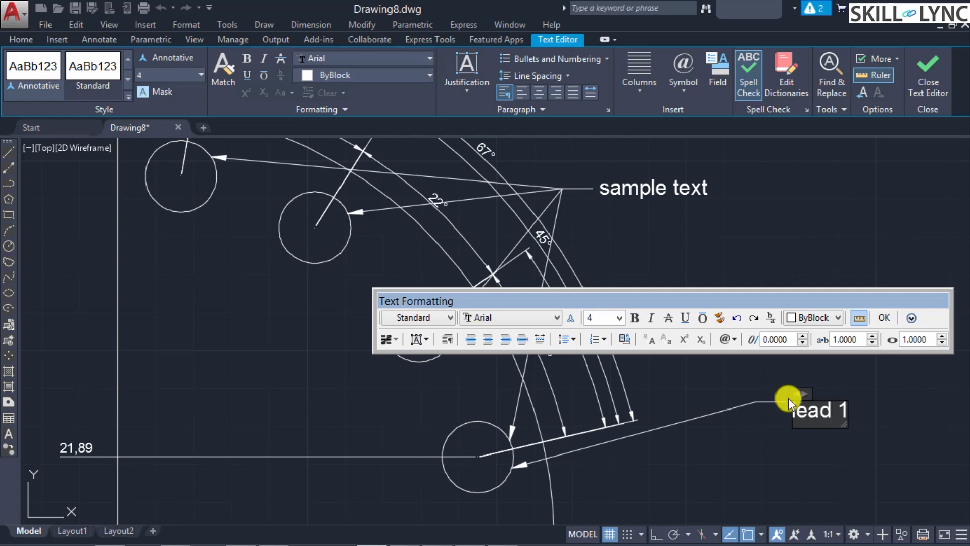
{"action": "key", "text": "Return"}
{"action": "left_click", "coordinate": [883, 317]}
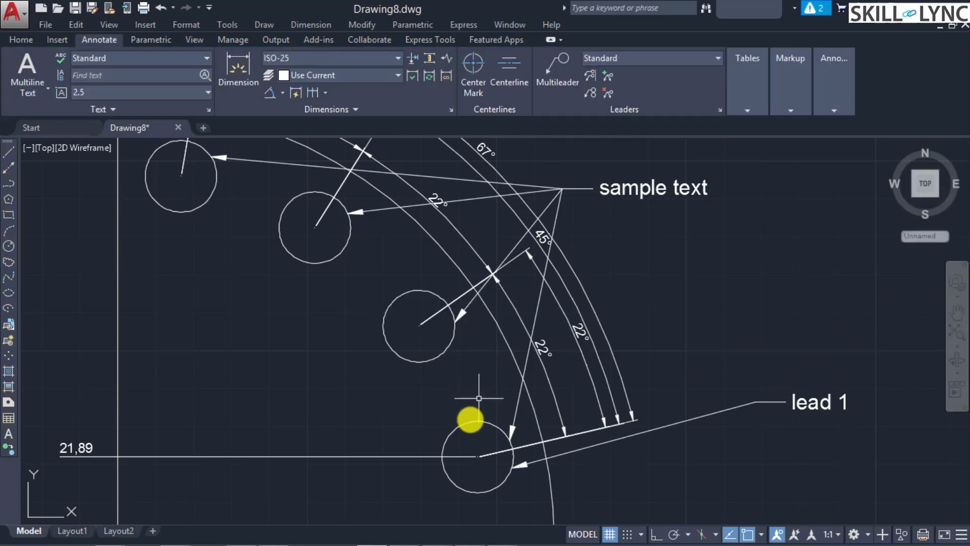
Step: Add a multileader from the second-lowest hole's edge, landing above "lead 1", with the text "Lead 2"
{"action": "key", "text": "Return"}
{"action": "left_click", "coordinate": [454, 335]}
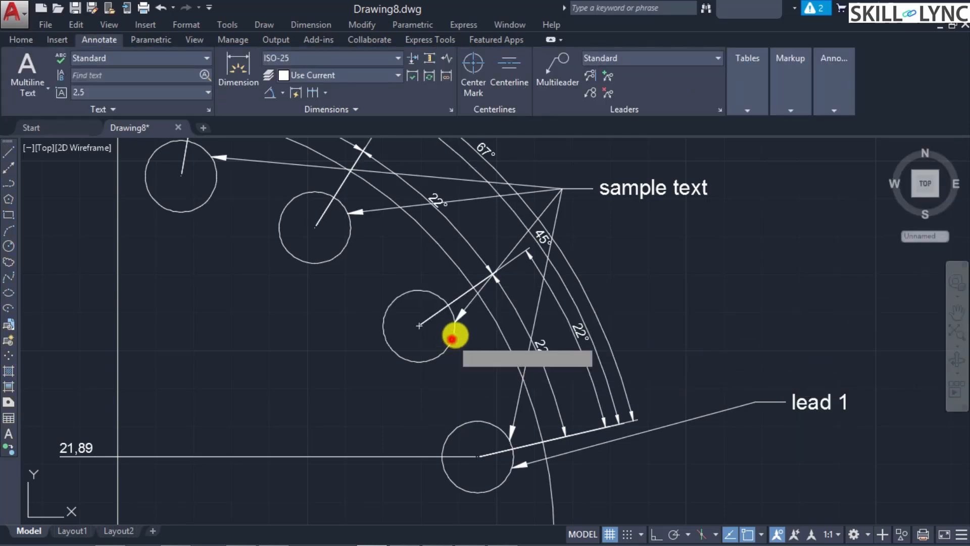
{"action": "left_click", "coordinate": [703, 302]}
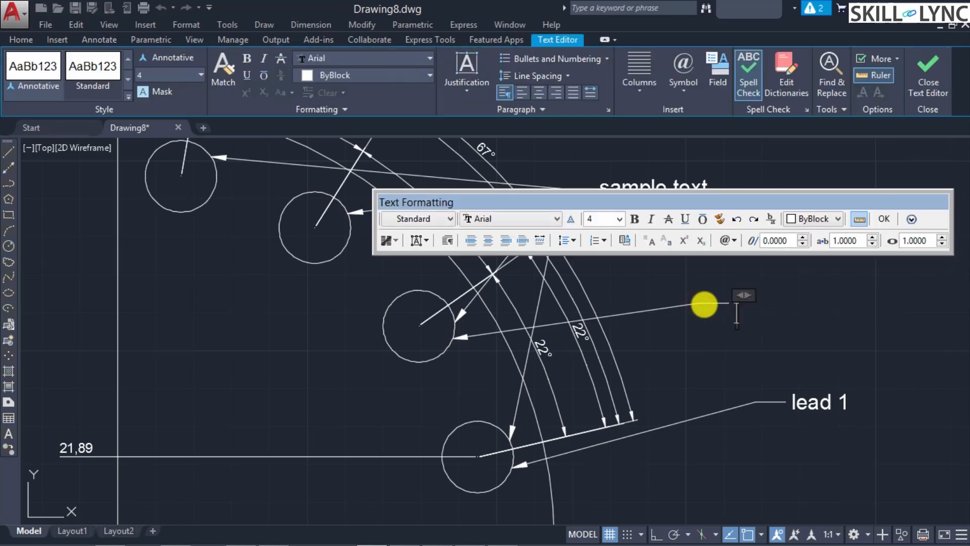
{"action": "type", "text": "Lead 2"}
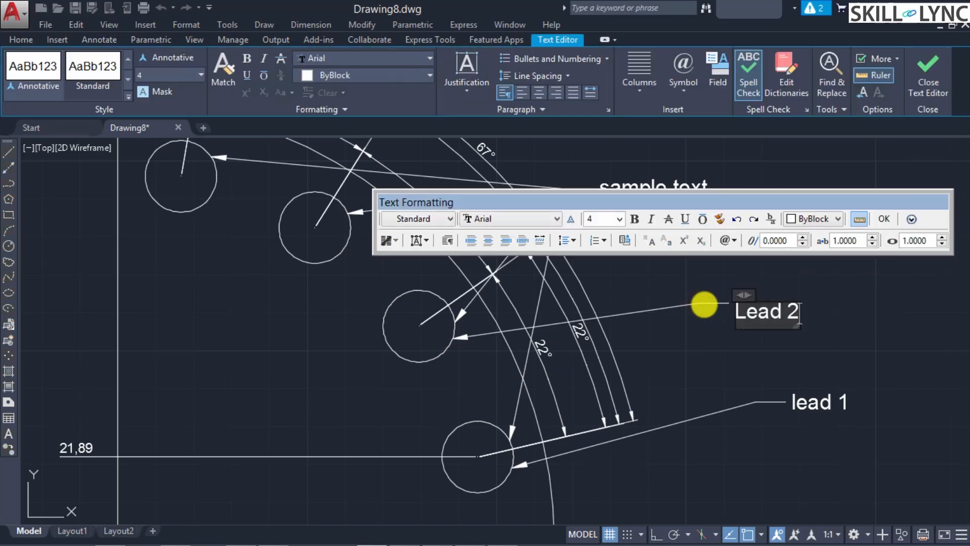
{"action": "left_click", "coordinate": [885, 224]}
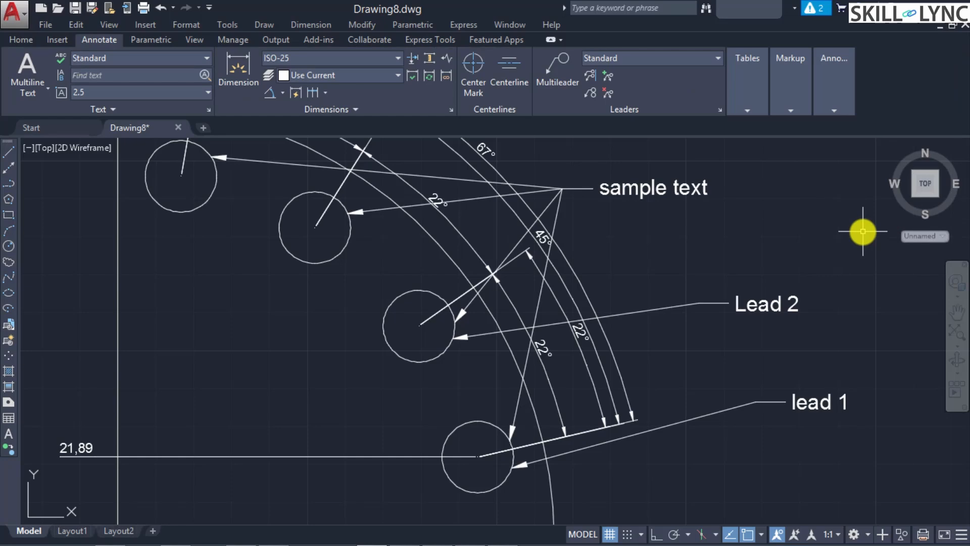
Step: Add a multileader from the third hole's edge, landing between "sample text" and "Lead 2", with the text "Lead 3"
{"action": "key", "text": "Return"}
{"action": "left_click", "coordinate": [355, 236]}
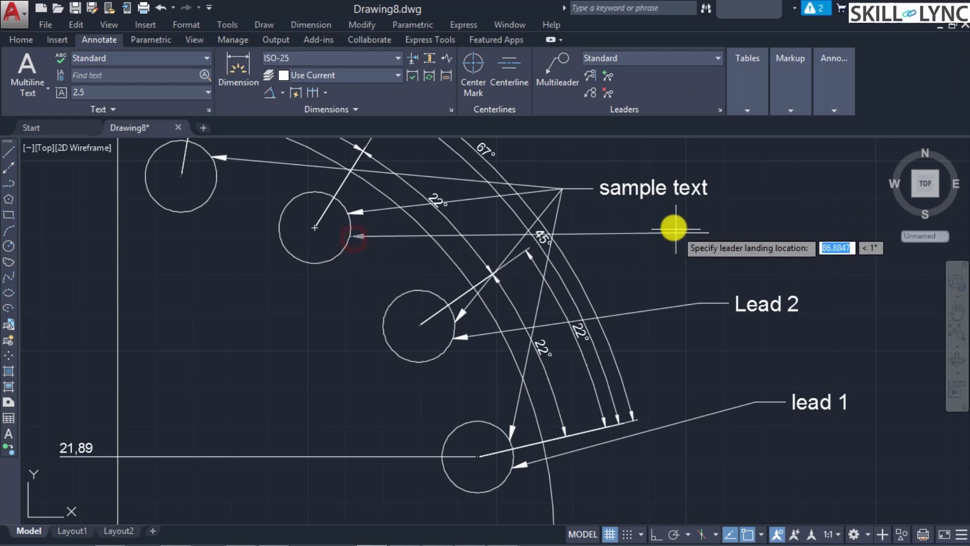
{"action": "left_click", "coordinate": [703, 229]}
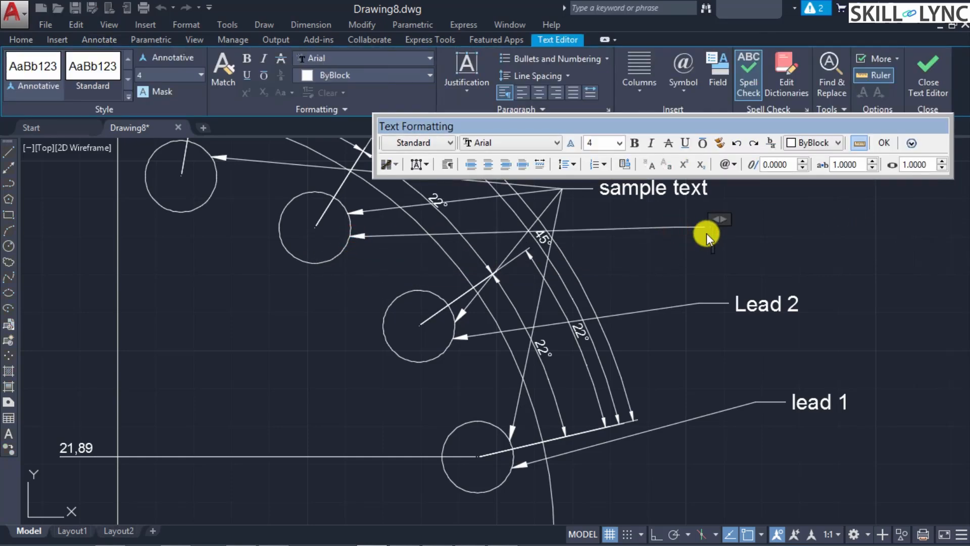
{"action": "type", "text": "Lead 3"}
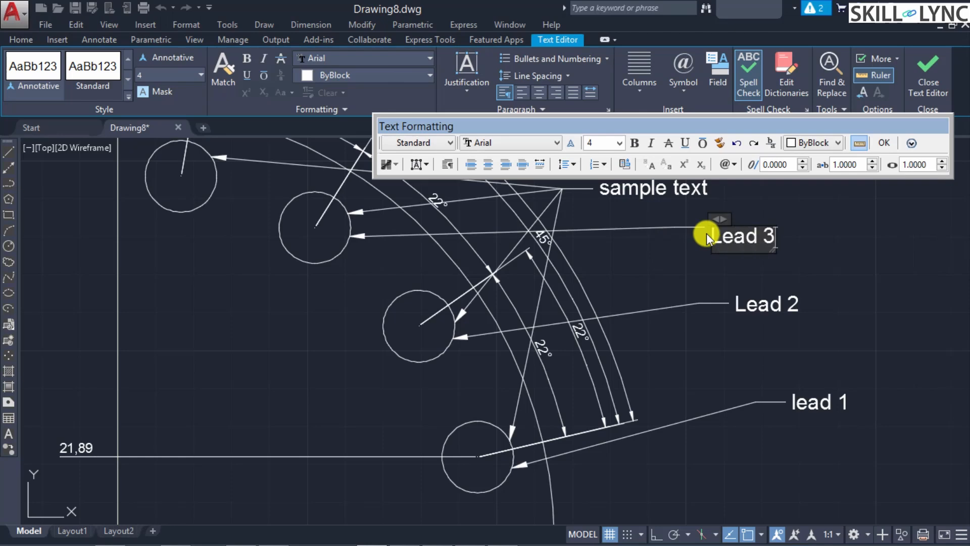
{"action": "left_click", "coordinate": [883, 143]}
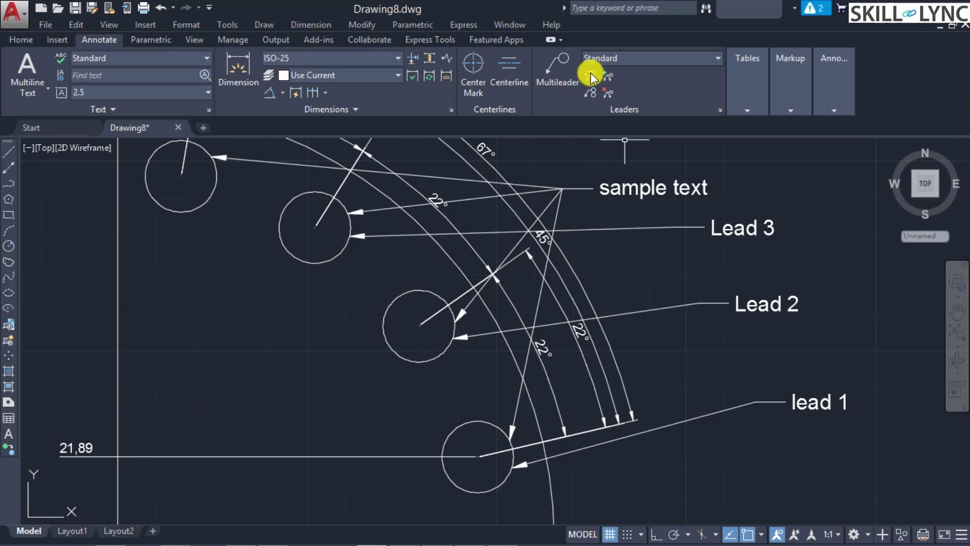
{"action": "left_click", "coordinate": [590, 76]}
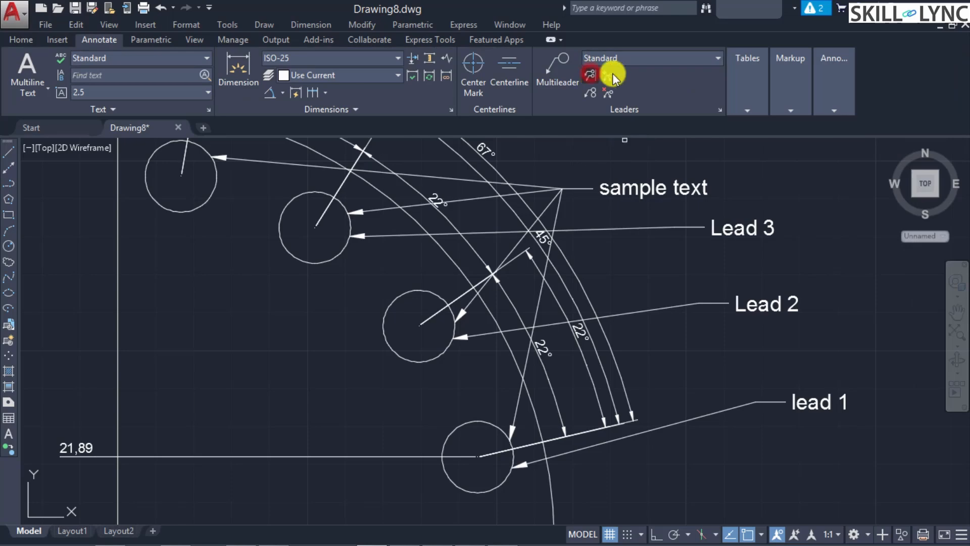
{"action": "left_click", "coordinate": [742, 403]}
{"action": "left_click", "coordinate": [689, 304]}
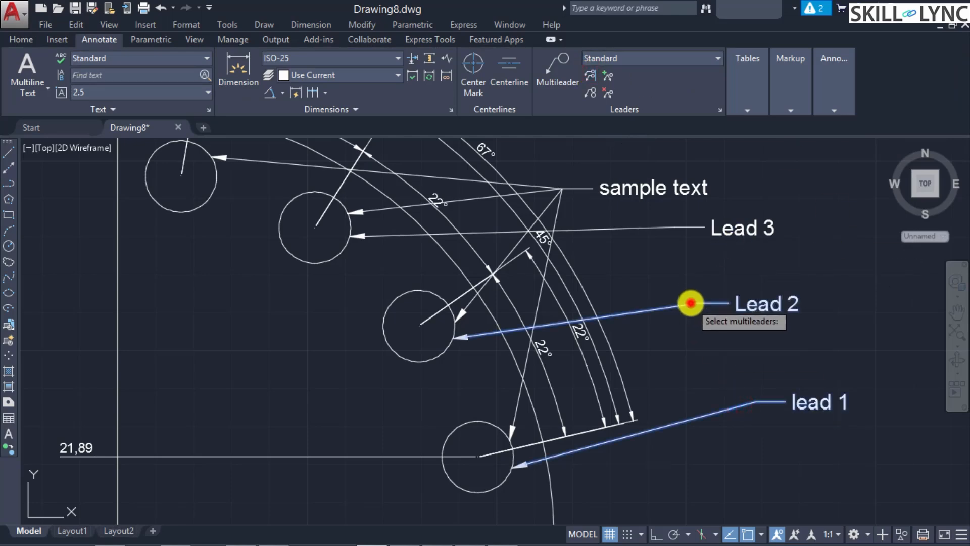
{"action": "left_click", "coordinate": [665, 226]}
{"action": "key", "text": "Return"}
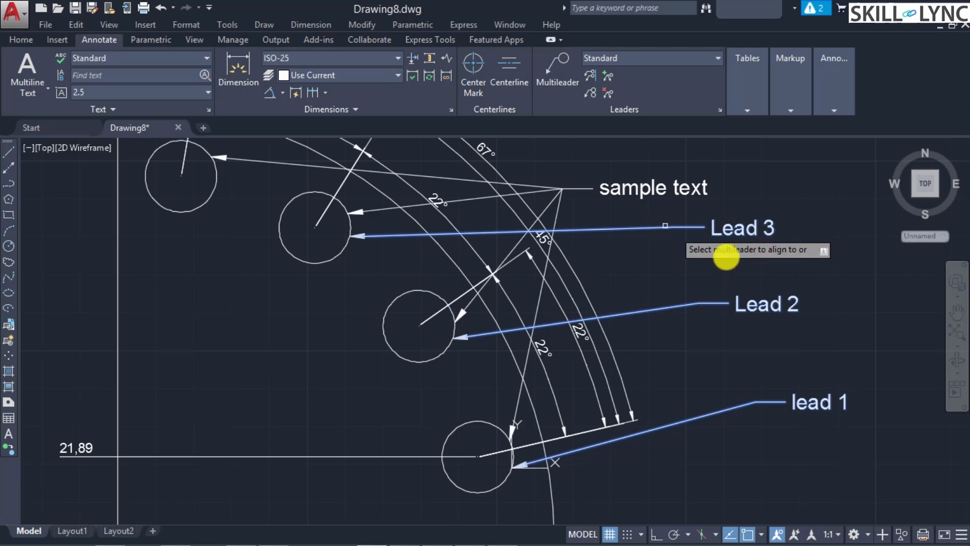
{"action": "type", "text": "o"}
{"action": "key", "text": "Return"}
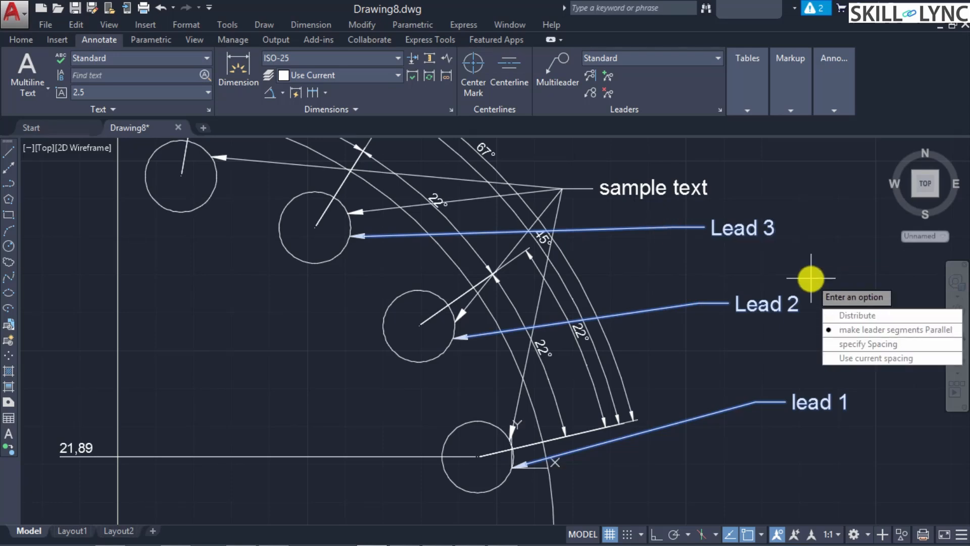
{"action": "key", "text": "Return"}
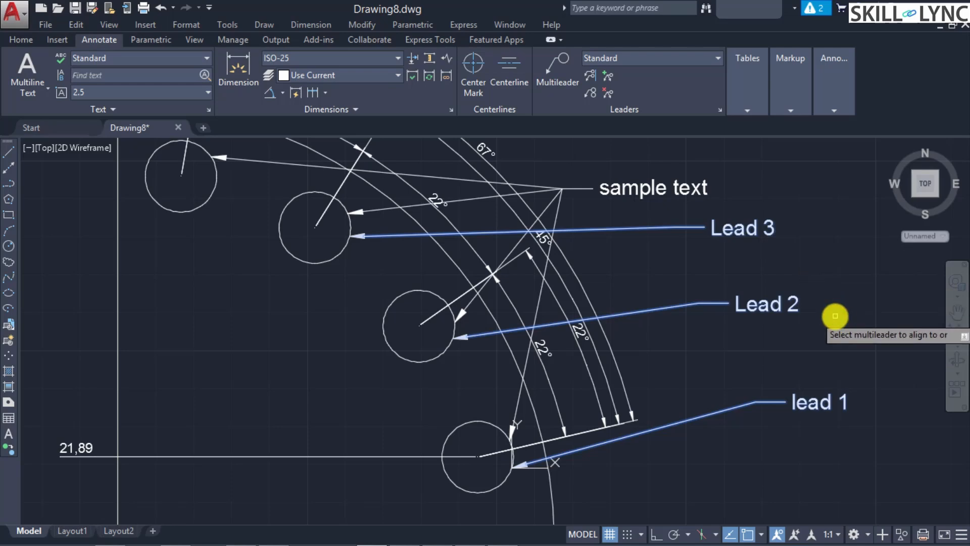
{"action": "key", "text": "Escape"}
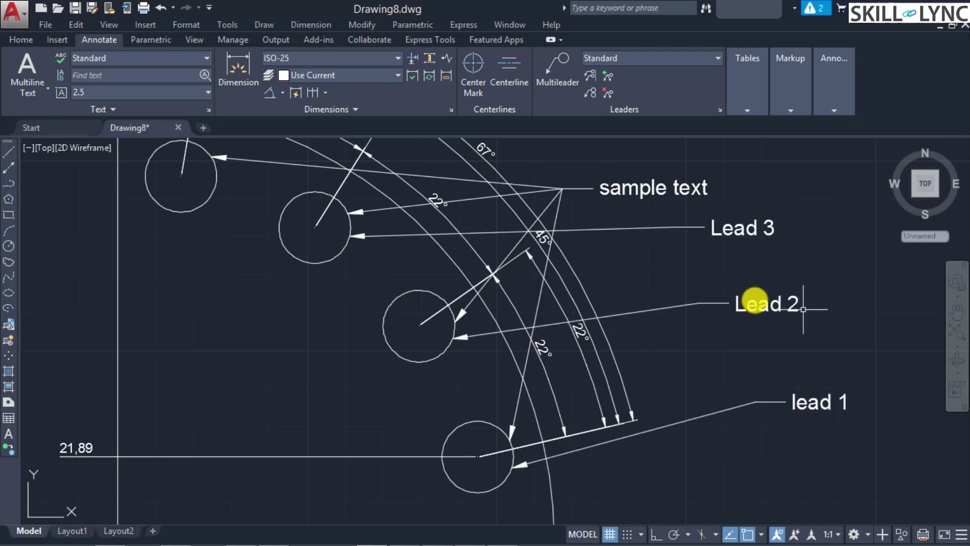
Step: Align the "Lead 2", "Lead 3" and "lead 1" multileaders with parallel leader segments, using "lead 1" as the reference
{"action": "key", "text": "Return"}
{"action": "key", "text": "Return"}
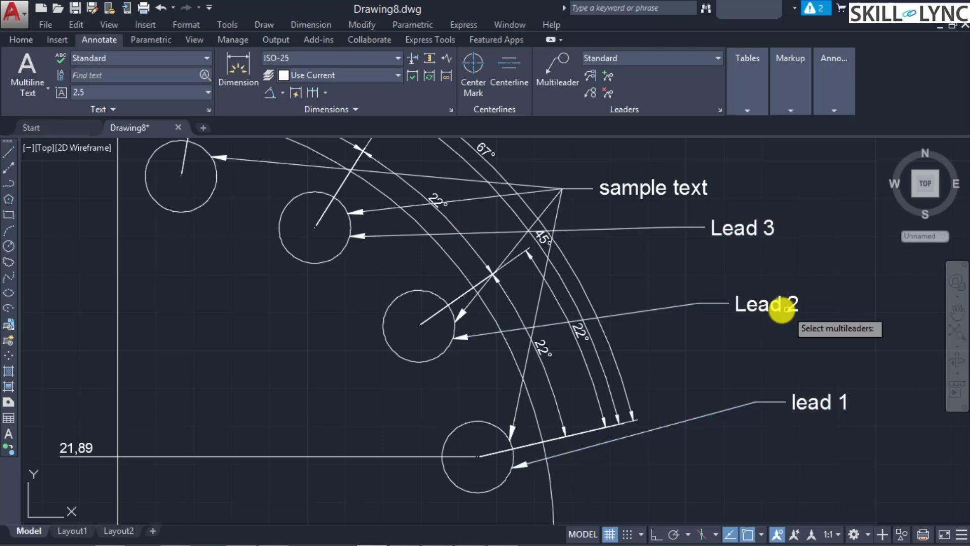
{"action": "left_click", "coordinate": [705, 303]}
{"action": "left_click", "coordinate": [665, 228]}
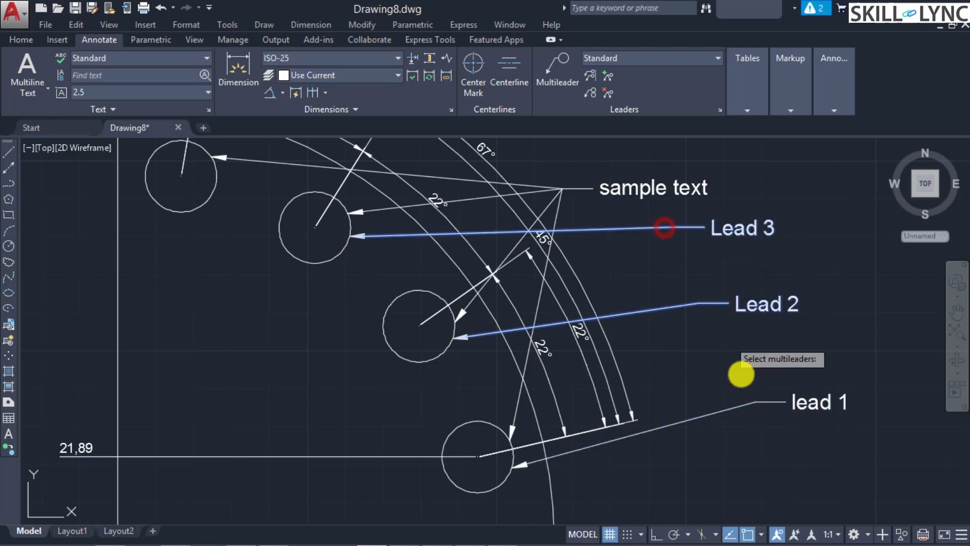
{"action": "left_click", "coordinate": [745, 405]}
{"action": "key", "text": "Return"}
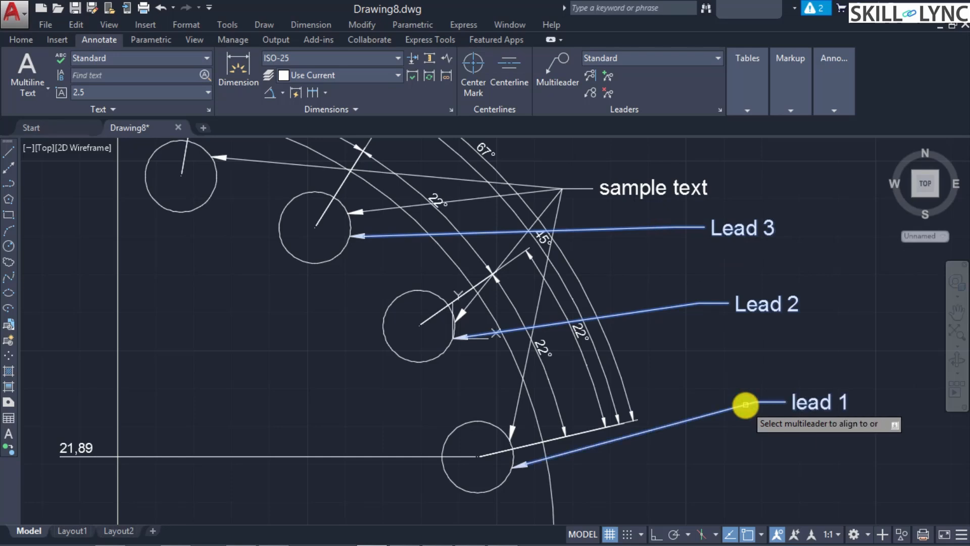
{"action": "key", "text": "Down"}
{"action": "key", "text": "Return"}
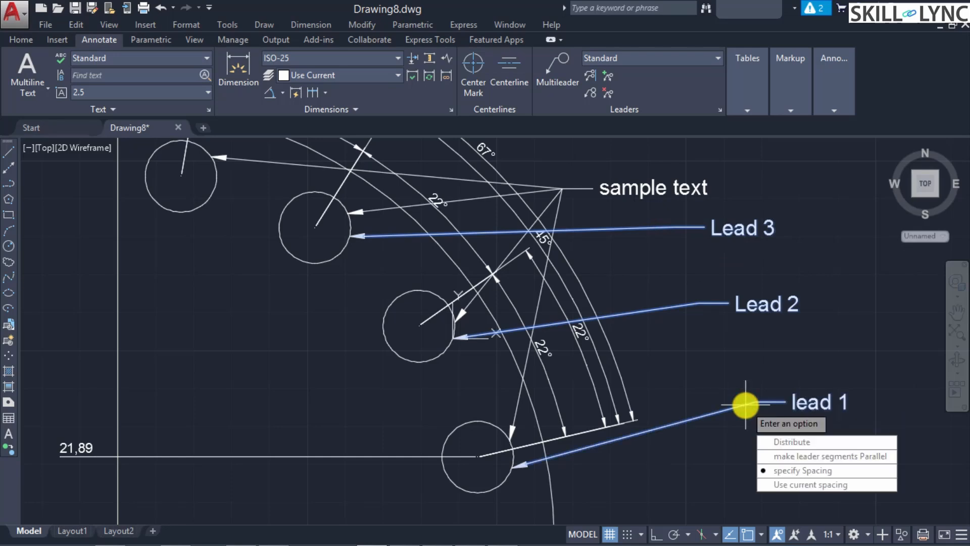
{"action": "key", "text": "Return"}
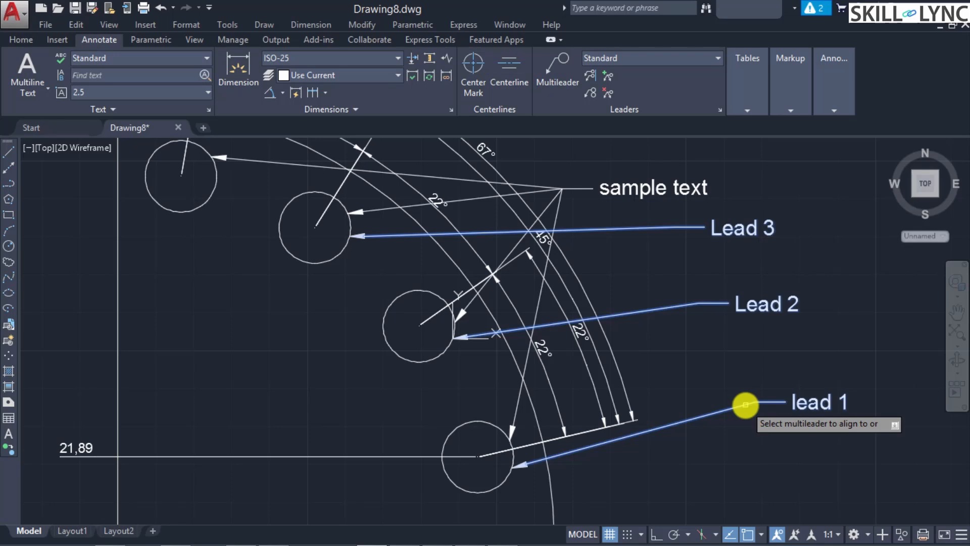
{"action": "left_click", "coordinate": [805, 399]}
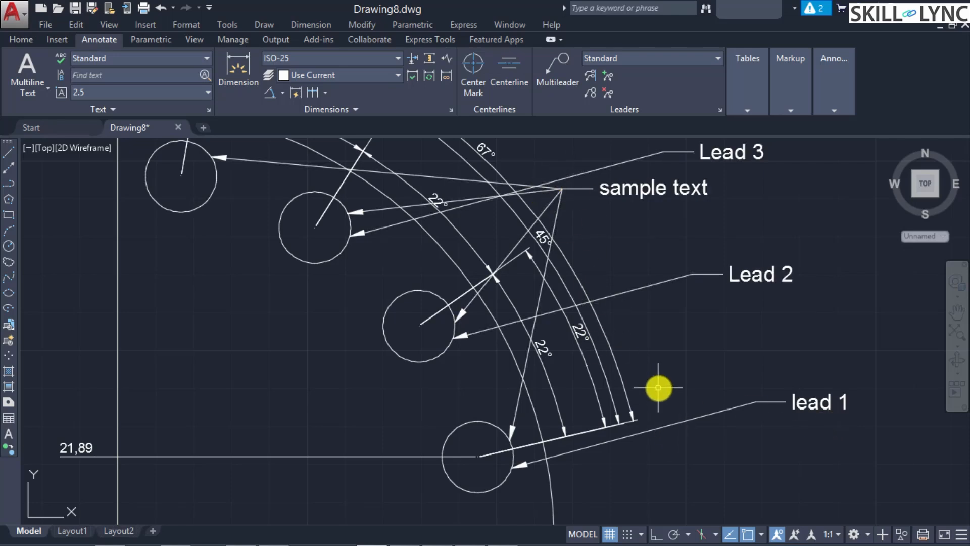
{"action": "type", "text": "mleaderalign"}
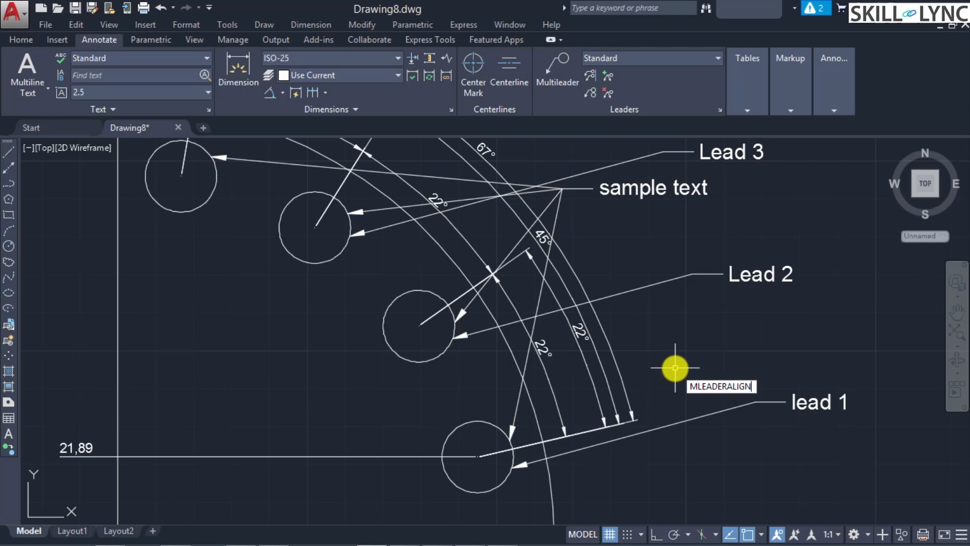
{"action": "key", "text": "Return"}
{"action": "left_click", "coordinate": [754, 401]}
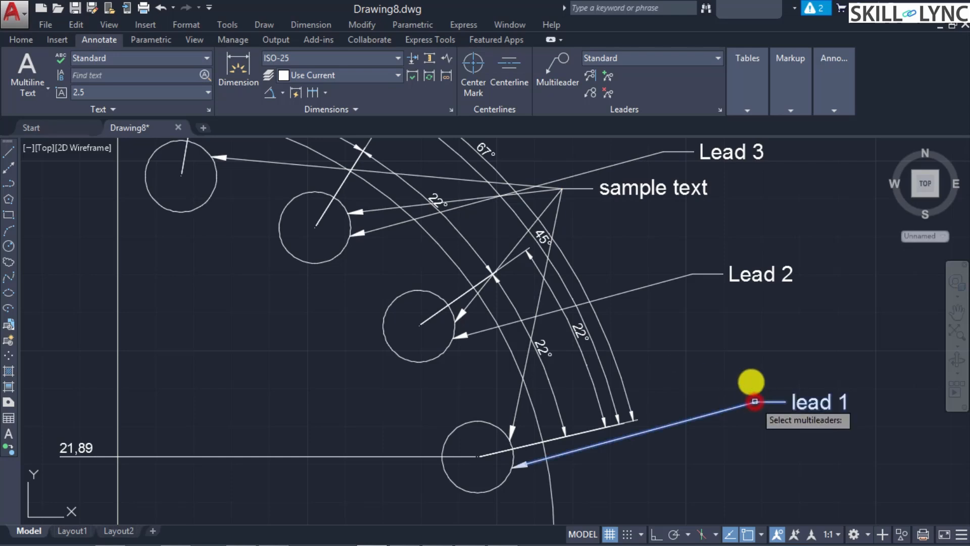
{"action": "left_click", "coordinate": [700, 270]}
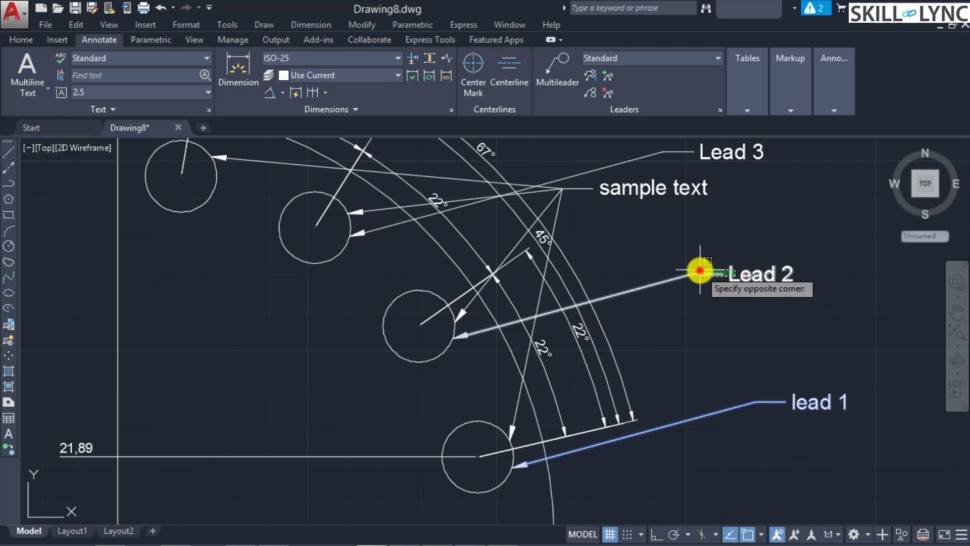
{"action": "left_click", "coordinate": [736, 310]}
{"action": "left_click", "coordinate": [606, 143]}
{"action": "left_click", "coordinate": [565, 191]}
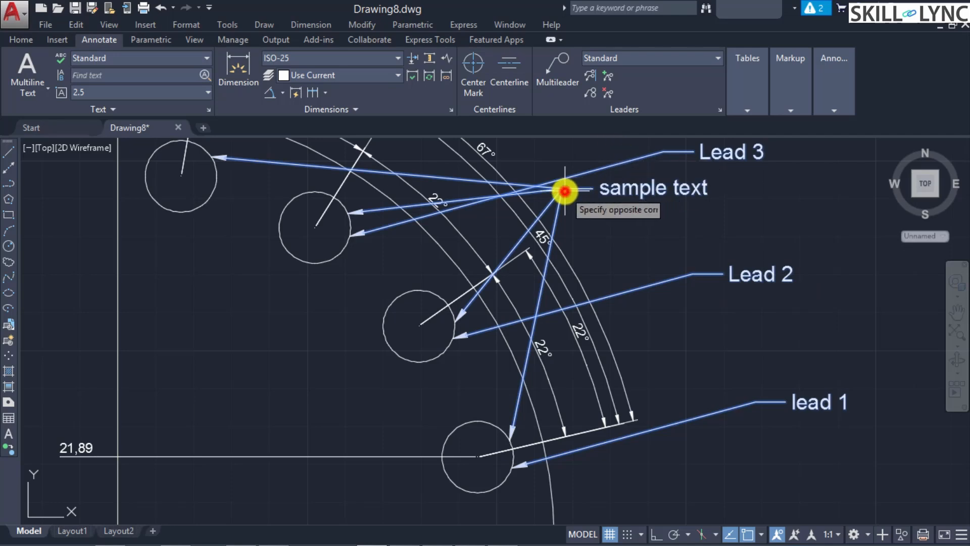
{"action": "left_click", "coordinate": [576, 221]}
{"action": "left_click", "coordinate": [558, 203]}
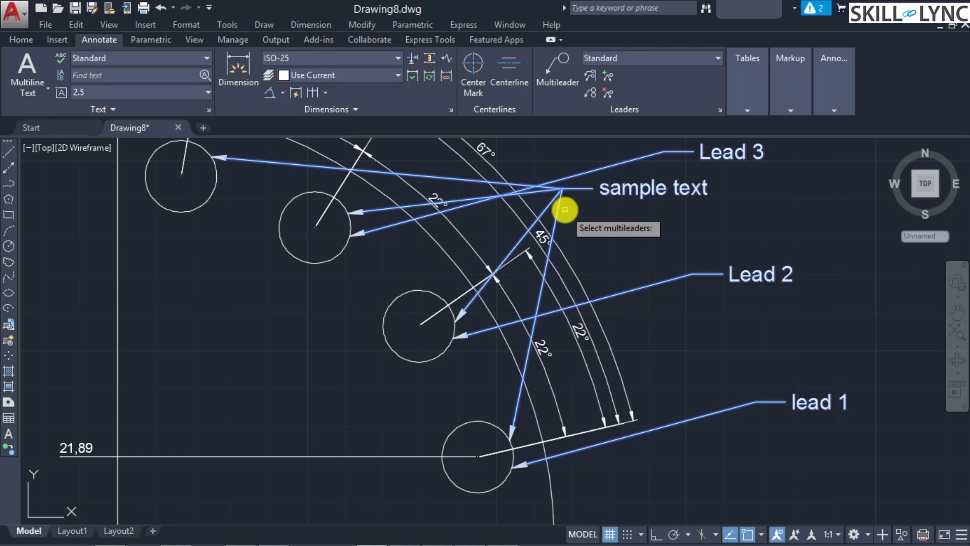
{"action": "key", "text": "Return"}
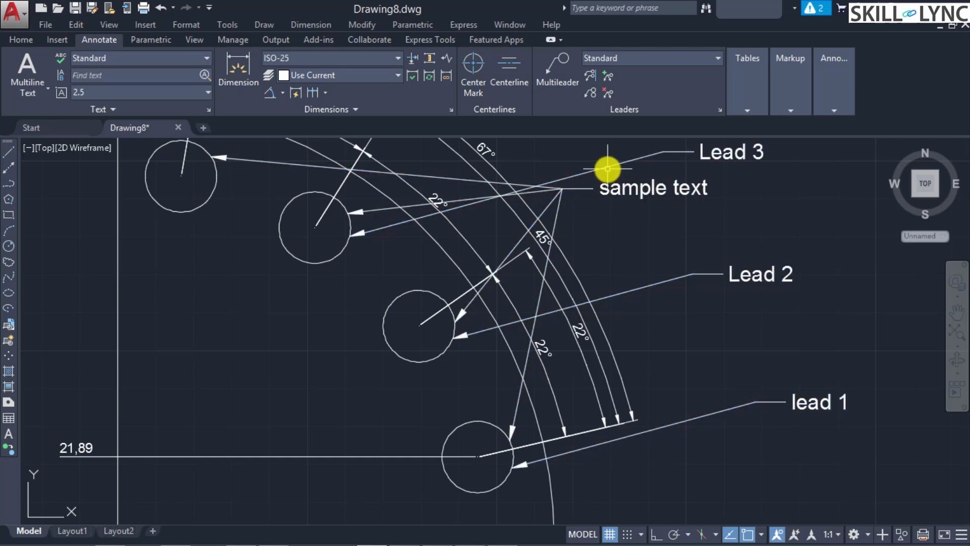
Step: Align the "Lead 3", "Lead 2" and "lead 1" multileaders with a specified spacing of 5, vertically above the reference "lead 1"
{"action": "key", "text": "Return"}
{"action": "left_click", "coordinate": [621, 162]}
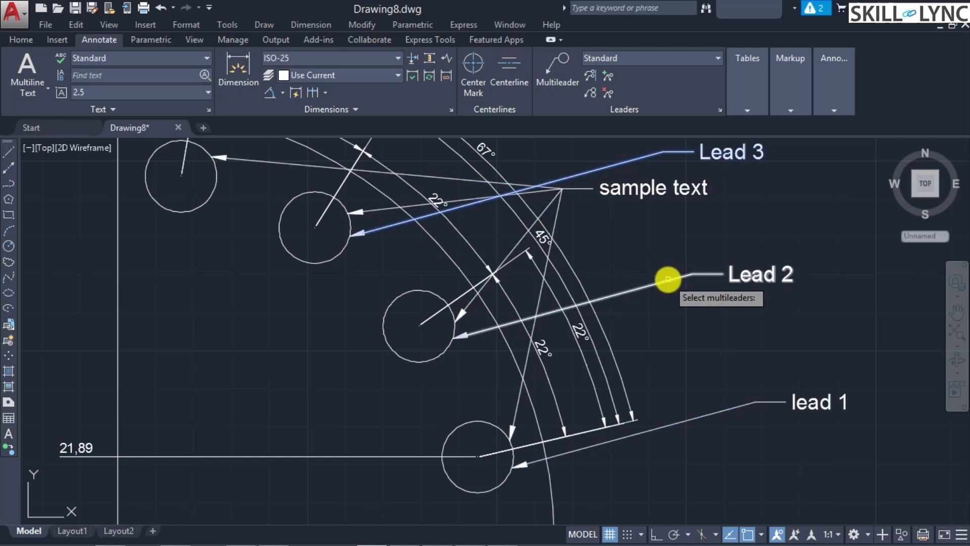
{"action": "left_click", "coordinate": [669, 279]}
{"action": "left_click", "coordinate": [697, 414]}
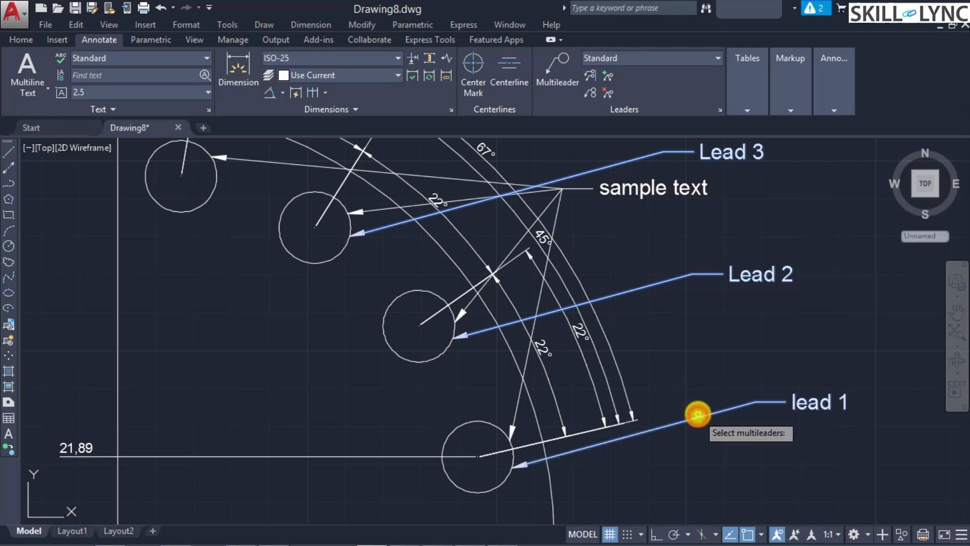
{"action": "key", "text": "Return"}
{"action": "key", "text": "Down"}
{"action": "key", "text": "Return"}
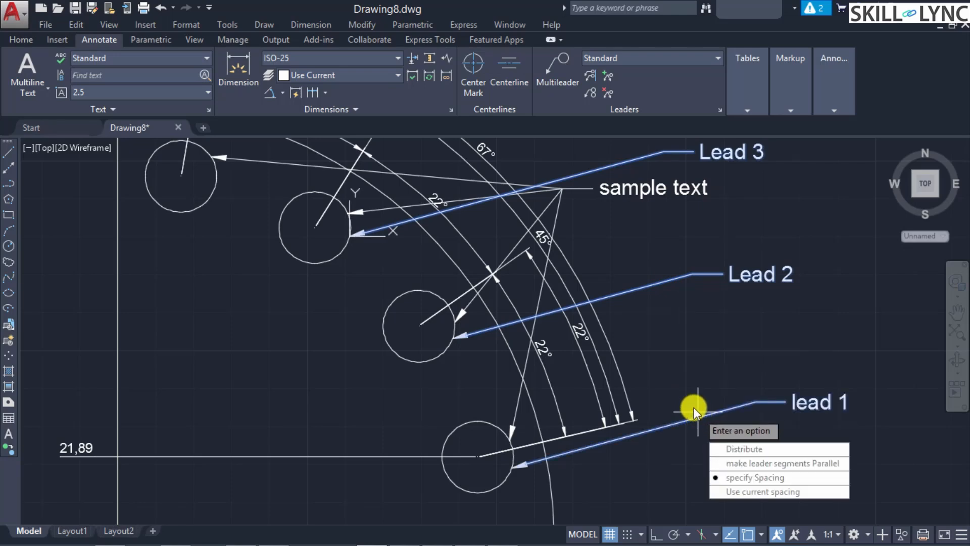
{"action": "key", "text": "Return"}
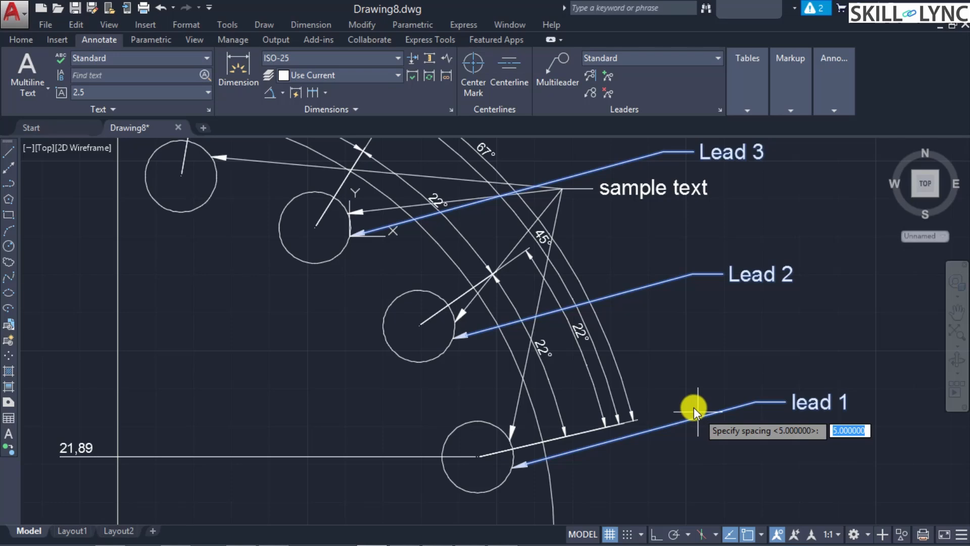
{"action": "key", "text": "Return"}
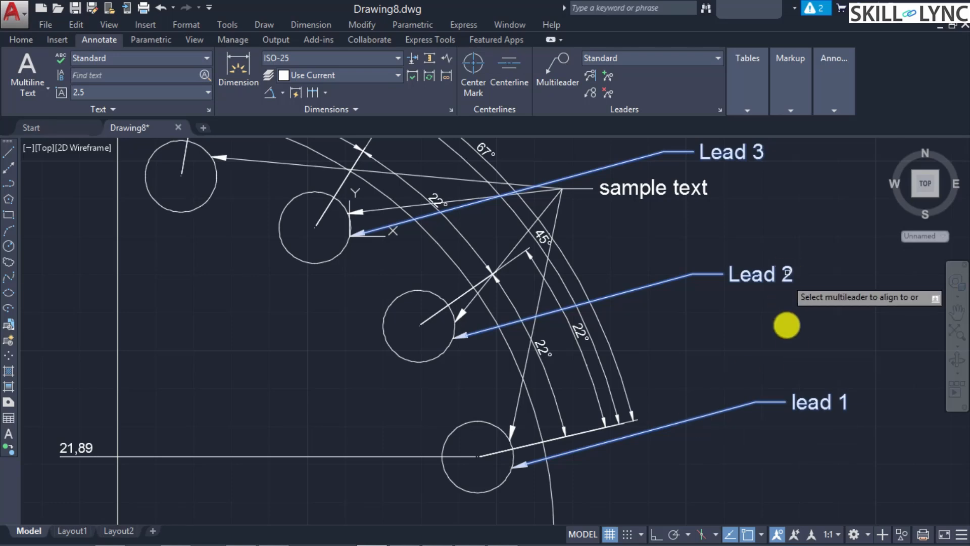
{"action": "left_click", "coordinate": [788, 329]}
{"action": "left_click", "coordinate": [809, 403]}
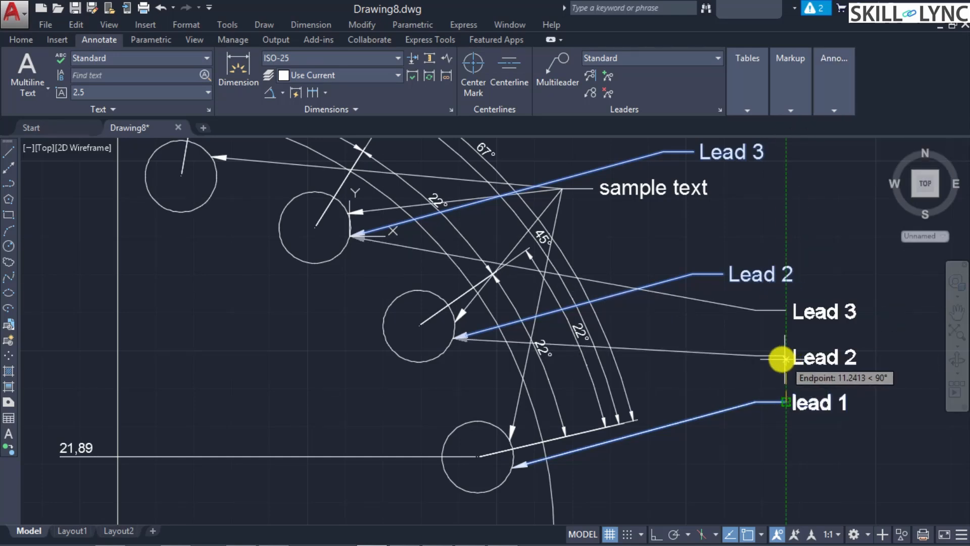
{"action": "left_click", "coordinate": [783, 223]}
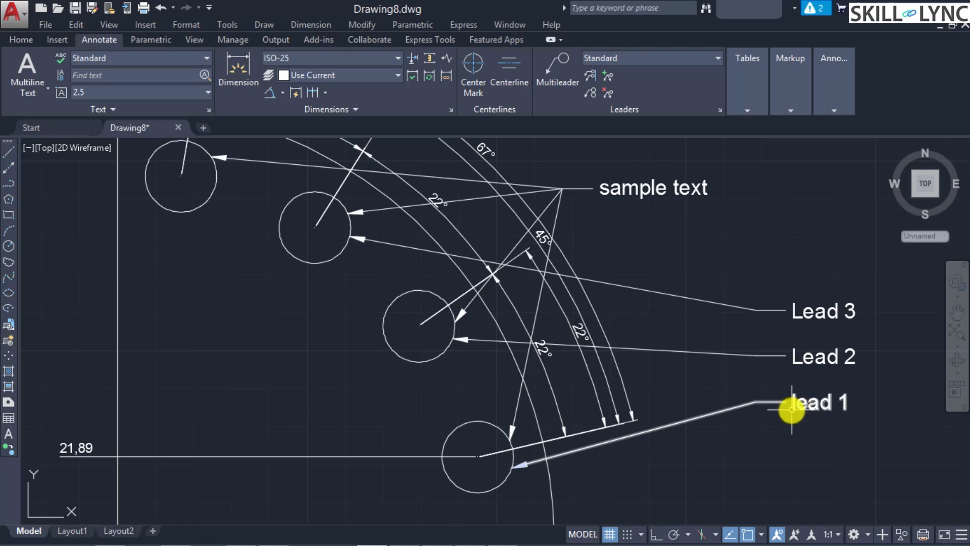
Step: Draw a rectangle with chamfered corners, about 116 by 53, in the empty area below the quarter-circle plate
{"action": "mouse_move", "coordinate": [791, 409]}
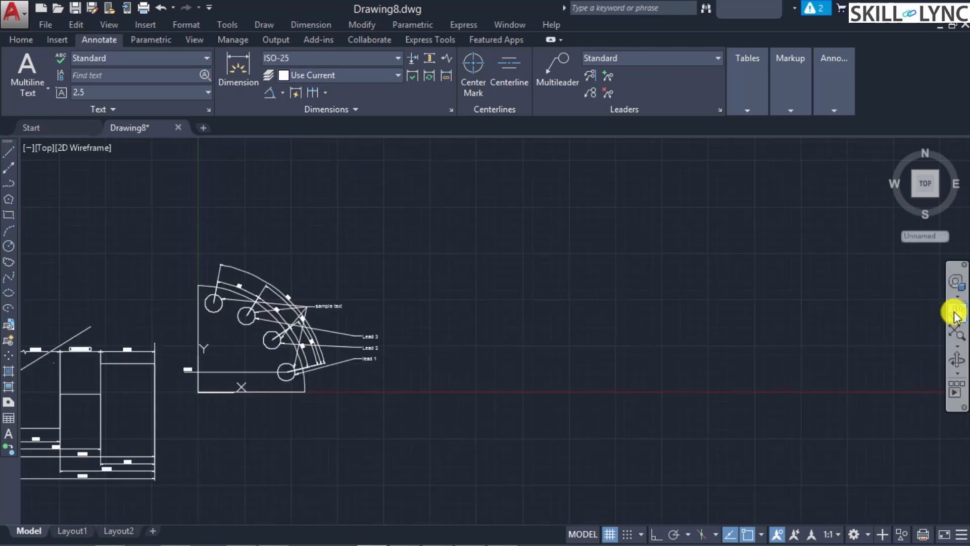
{"action": "left_click", "coordinate": [955, 314]}
{"action": "mouse_move", "coordinate": [206, 451]}
{"action": "left_mouse_down"}
{"action": "mouse_move", "coordinate": [487, 407]}
{"action": "mouse_move", "coordinate": [490, 420]}
{"action": "left_mouse_up"}
{"action": "scroll", "coordinate": [265, 308], "scroll_direction": "up", "scroll_amount": 2}
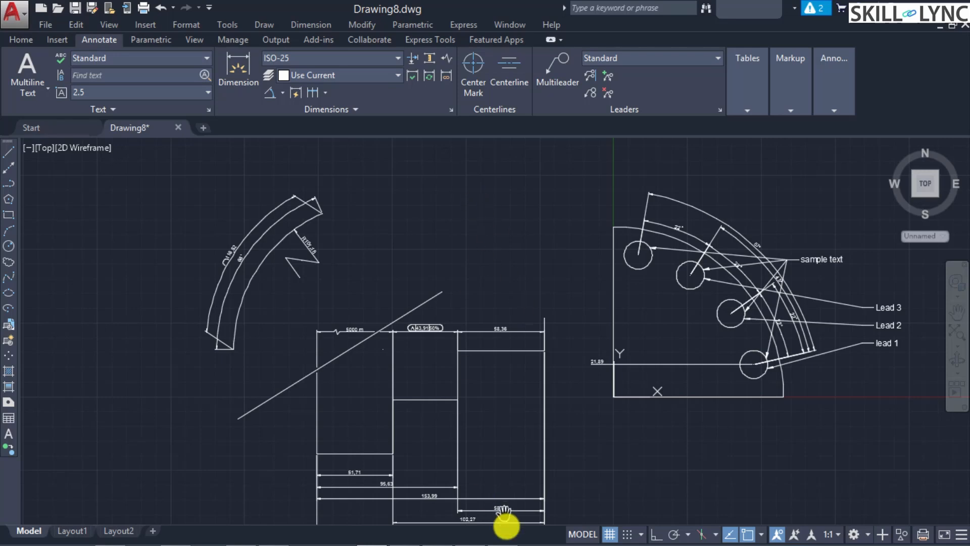
{"action": "mouse_move", "coordinate": [678, 489]}
{"action": "left_mouse_down"}
{"action": "mouse_move", "coordinate": [624, 463]}
{"action": "mouse_move", "coordinate": [607, 395]}
{"action": "left_mouse_up"}
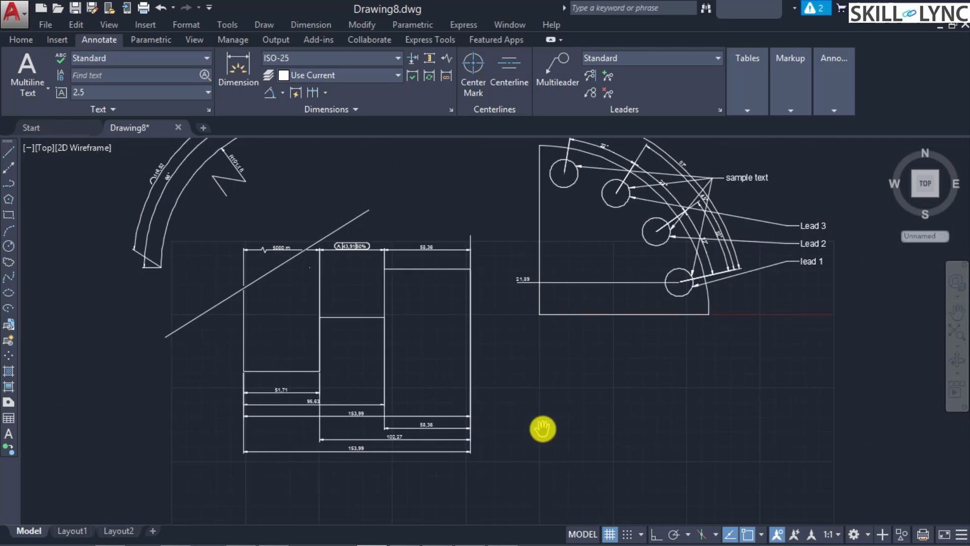
{"action": "left_click_drag", "start_coordinate": [786, 396], "coordinate": [621, 399]}
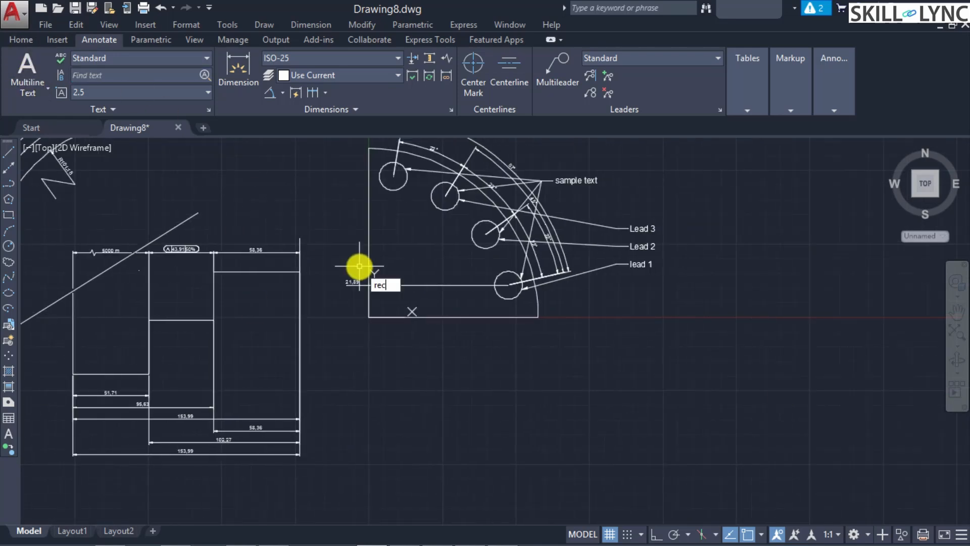
{"action": "key", "text": "Return"}
{"action": "left_click", "coordinate": [444, 412]}
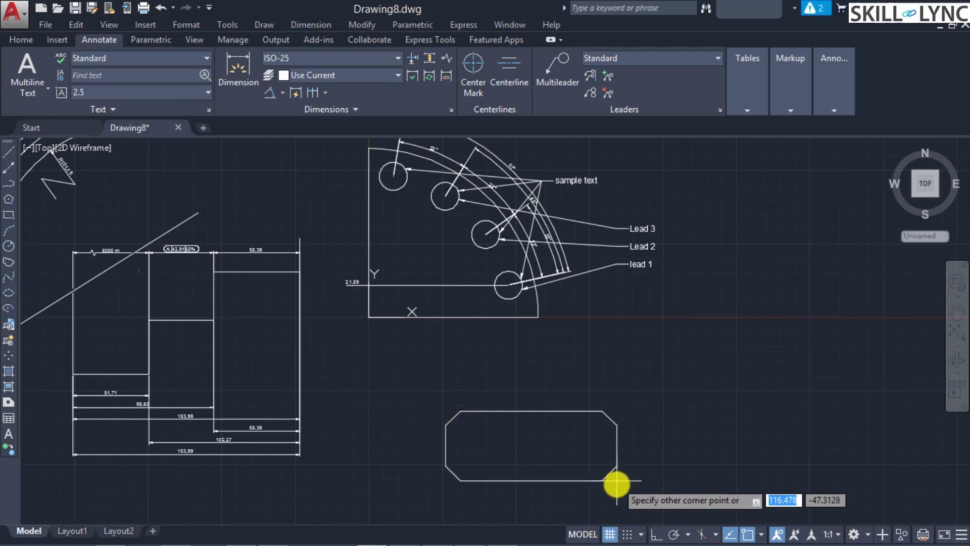
{"action": "left_click", "coordinate": [616, 489]}
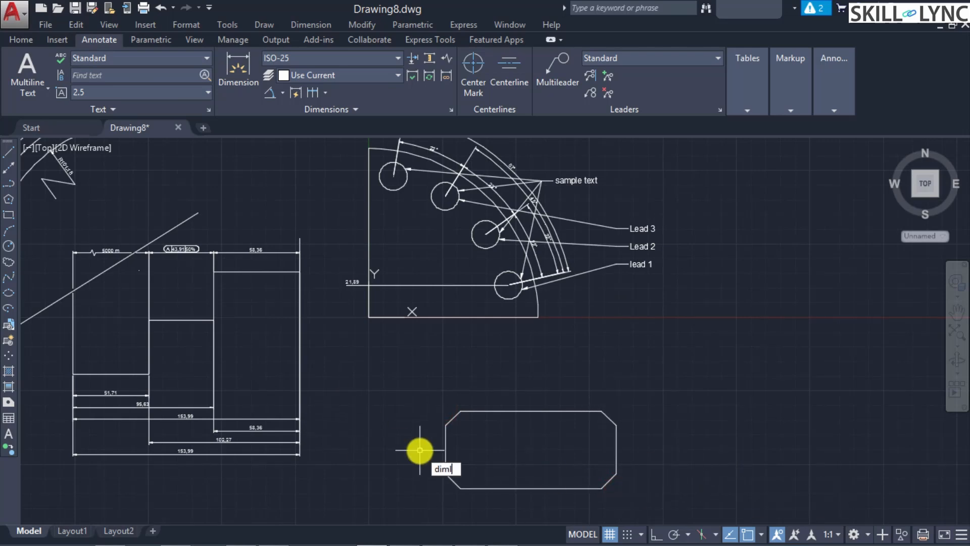
Step: Add a linear dimension for the chamfered rectangle's overall width, placed below its bottom edge
{"action": "key", "text": "Return"}
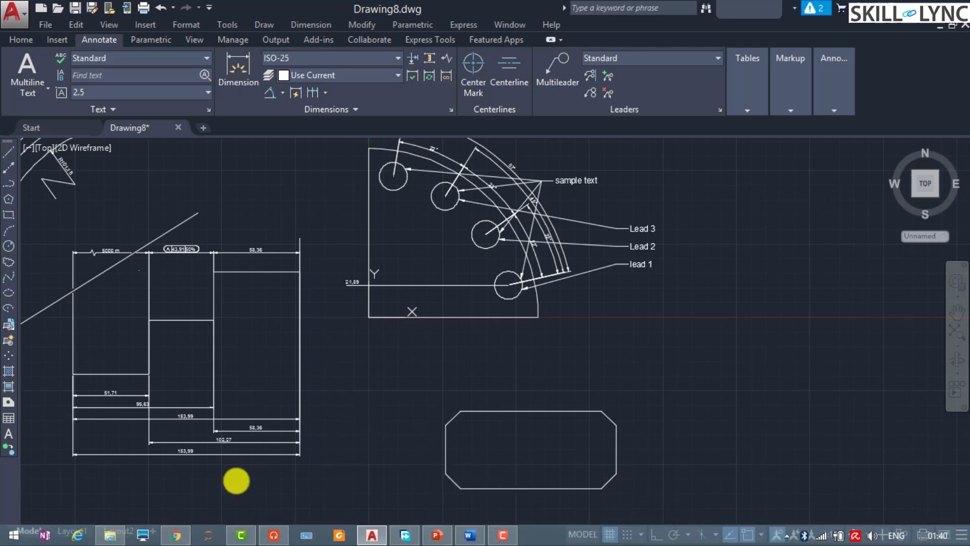
{"action": "left_click", "coordinate": [447, 475]}
{"action": "left_click", "coordinate": [616, 475]}
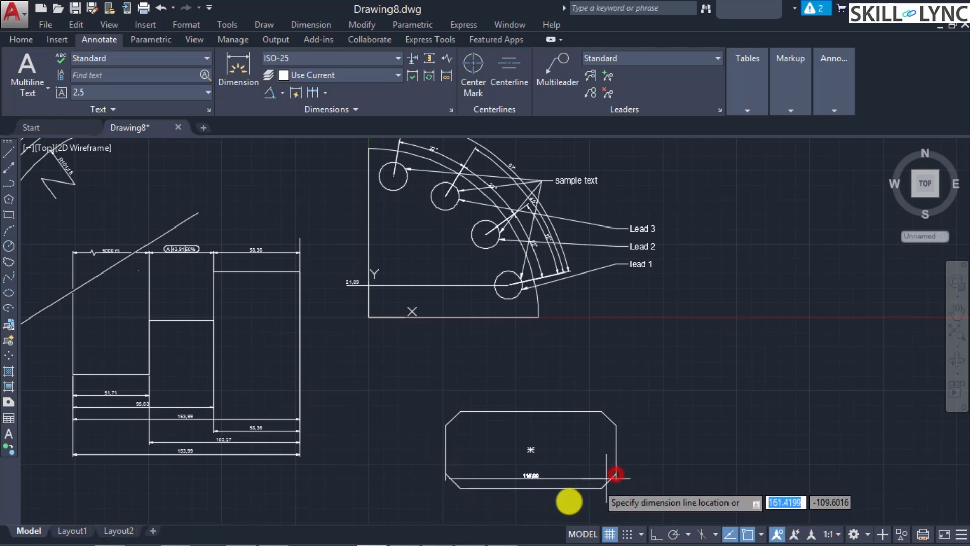
{"action": "left_click", "coordinate": [559, 511]}
{"action": "scroll", "coordinate": [584, 514], "scroll_direction": "up", "scroll_amount": 2}
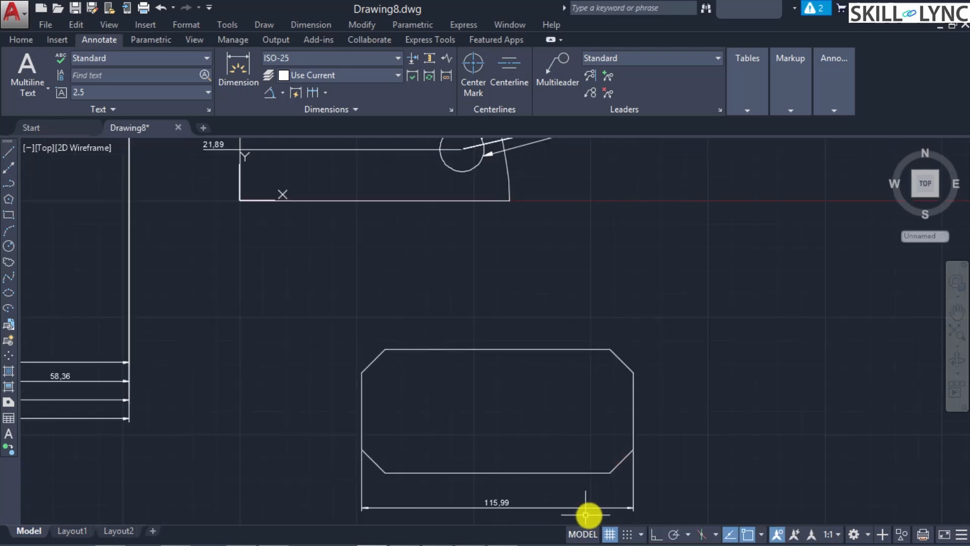
Step: Add a linear dimension for the chamfered rectangle's height between the right ends of its horizontal edges, placed right of the shape
{"action": "key", "text": "Return"}
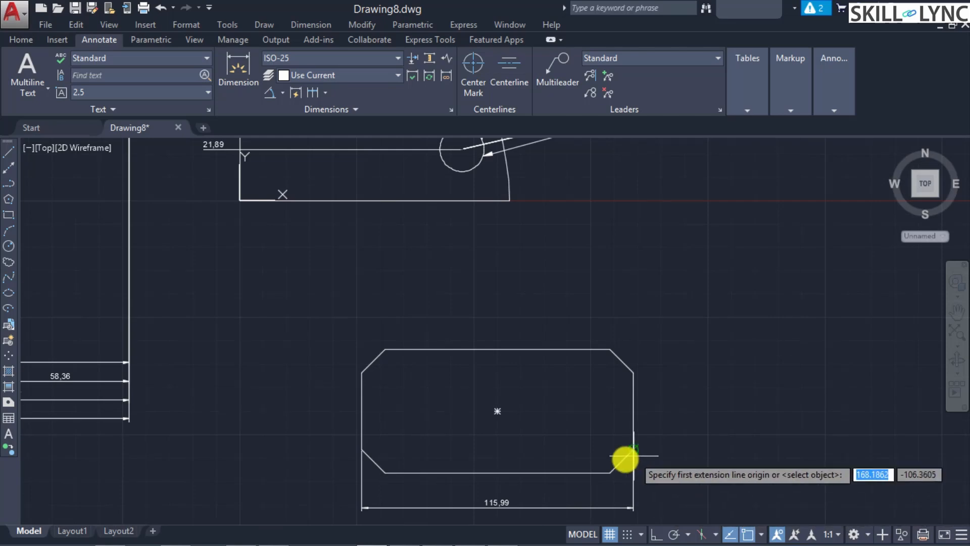
{"action": "left_click", "coordinate": [611, 473]}
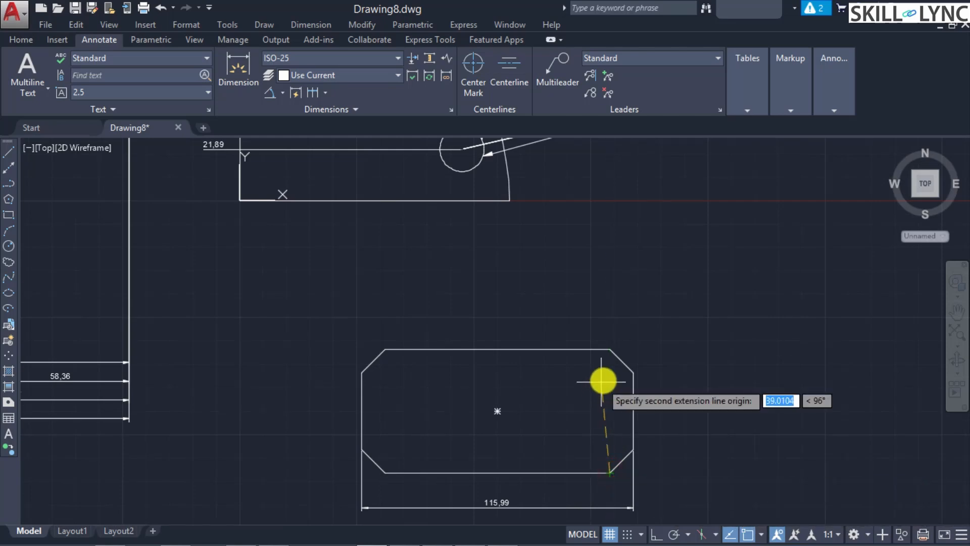
{"action": "left_click", "coordinate": [610, 349]}
{"action": "left_click", "coordinate": [709, 364]}
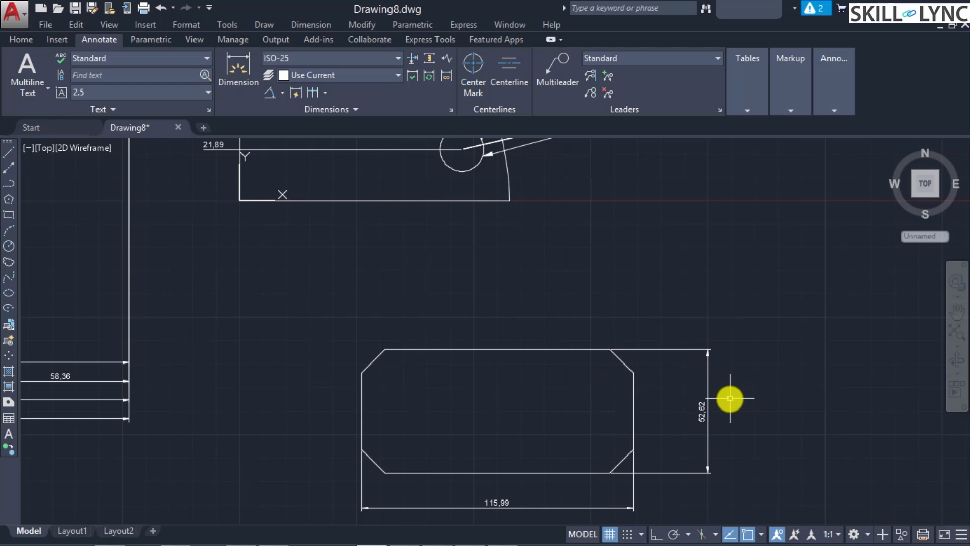
Step: Add an aligned dimension to the rectangle's upper-right chamfer with DIMALIGNED, placed outside the corner
{"action": "type", "text": "dimaligned"}
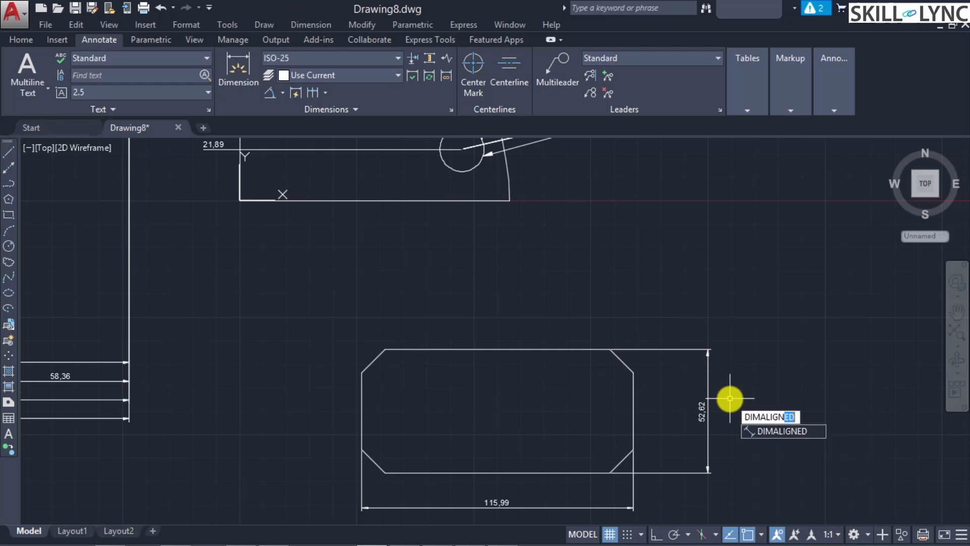
{"action": "key", "text": "Return"}
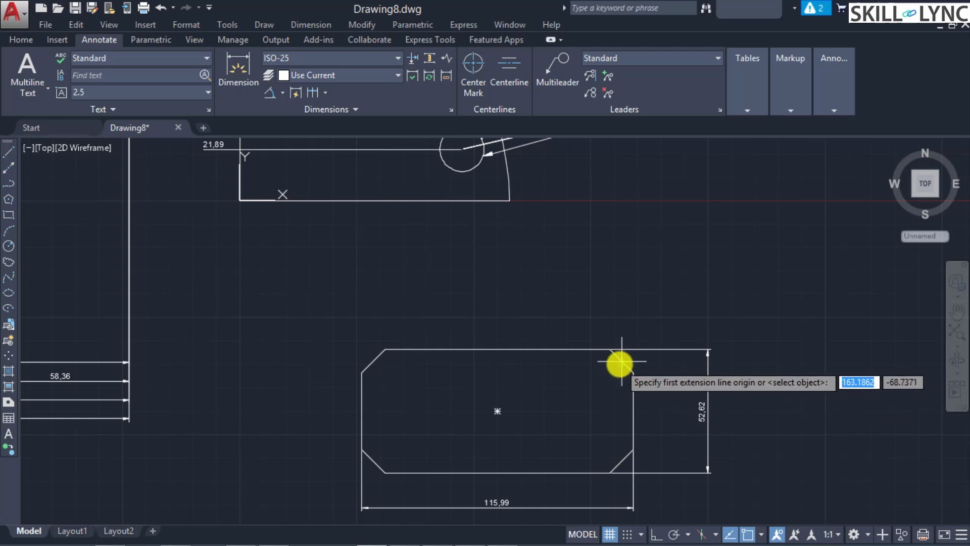
{"action": "left_click", "coordinate": [611, 350]}
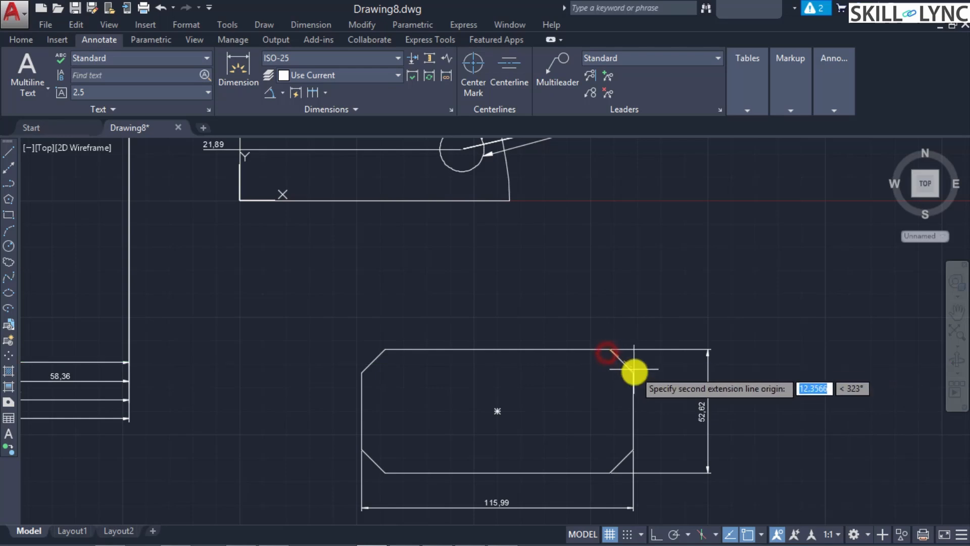
{"action": "left_click", "coordinate": [632, 371]}
{"action": "left_click", "coordinate": [678, 327]}
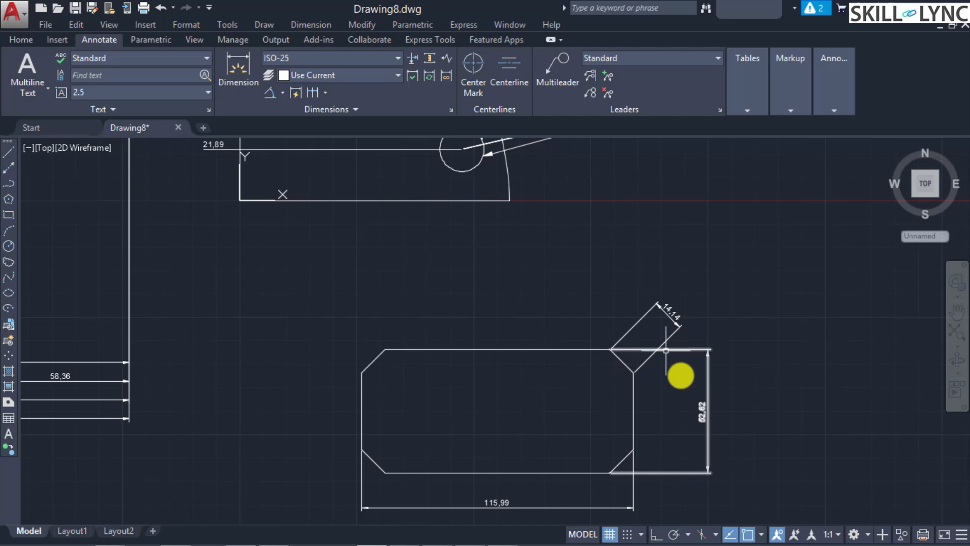
Step: Break the chamfer's aligned dimension automatically with DIMBREAK where it crosses the height dimension's extension line
{"action": "type", "text": "dimbrea"}
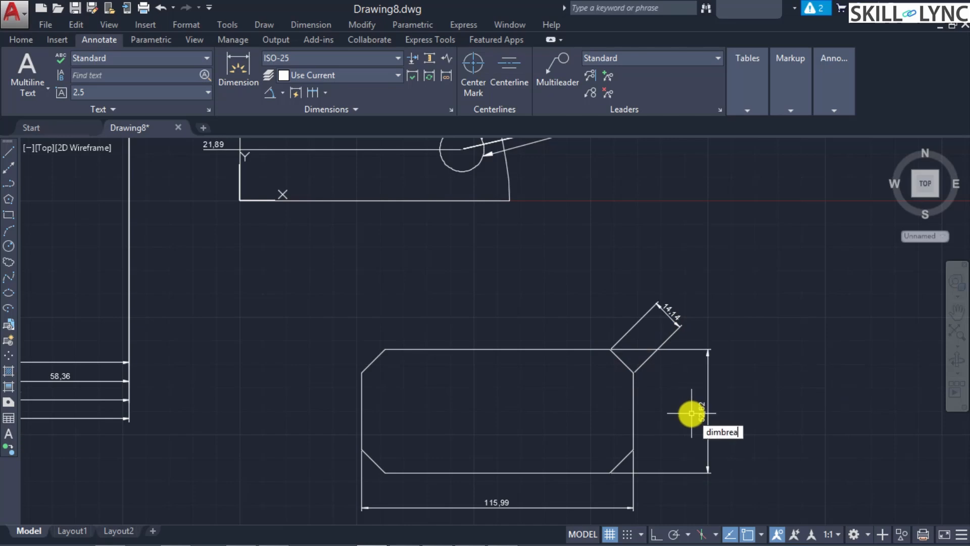
{"action": "type", "text": "k"}
{"action": "key", "text": "Return"}
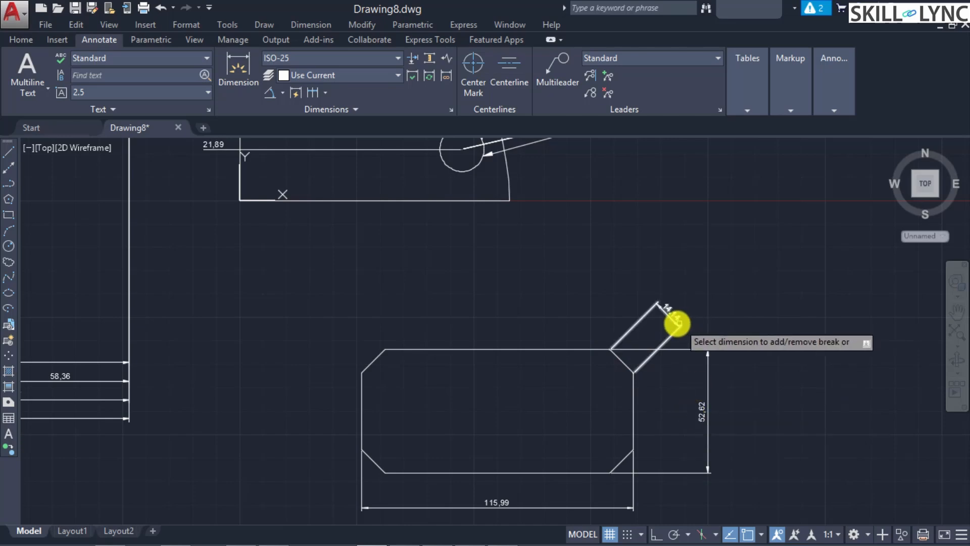
{"action": "left_click", "coordinate": [672, 319]}
{"action": "key", "text": "Return"}
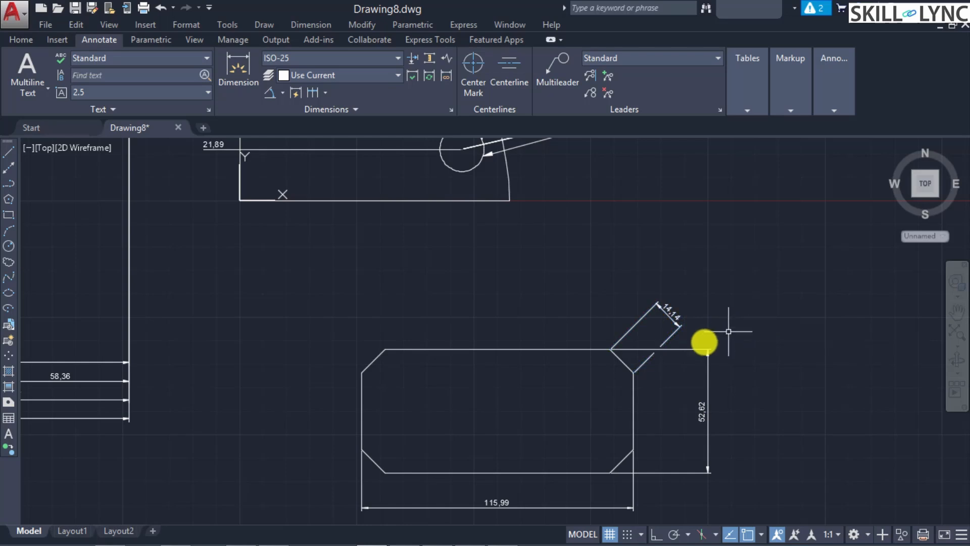
{"action": "scroll", "coordinate": [643, 366], "scroll_direction": "up", "scroll_amount": 2}
{"action": "scroll", "coordinate": [649, 413], "scroll_direction": "down", "scroll_amount": 2}
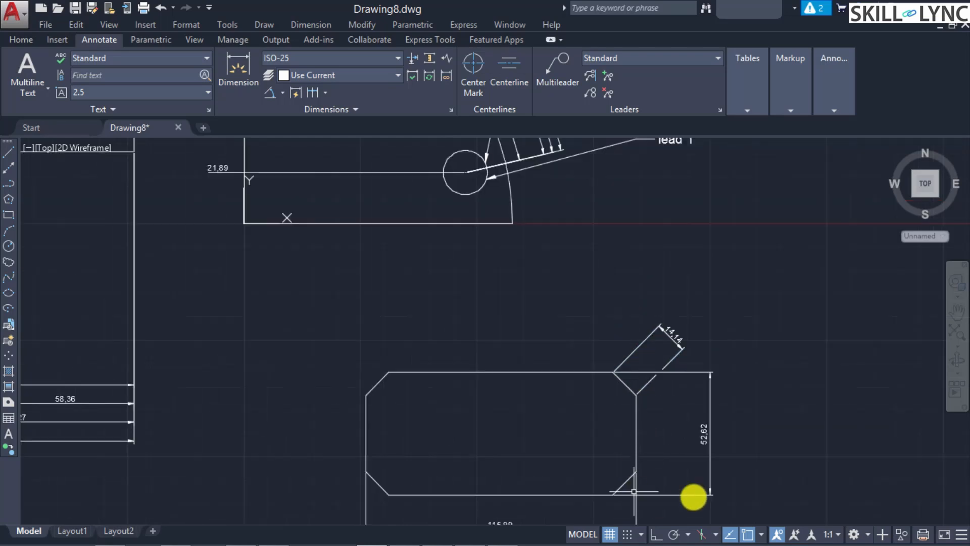
Step: Scale the chamfered rectangle up to about 203 by 92, using the left end of its bottom edge as the base point
{"action": "left_click", "coordinate": [956, 311]}
{"action": "left_click_drag", "start_coordinate": [826, 456], "coordinate": [812, 397]}
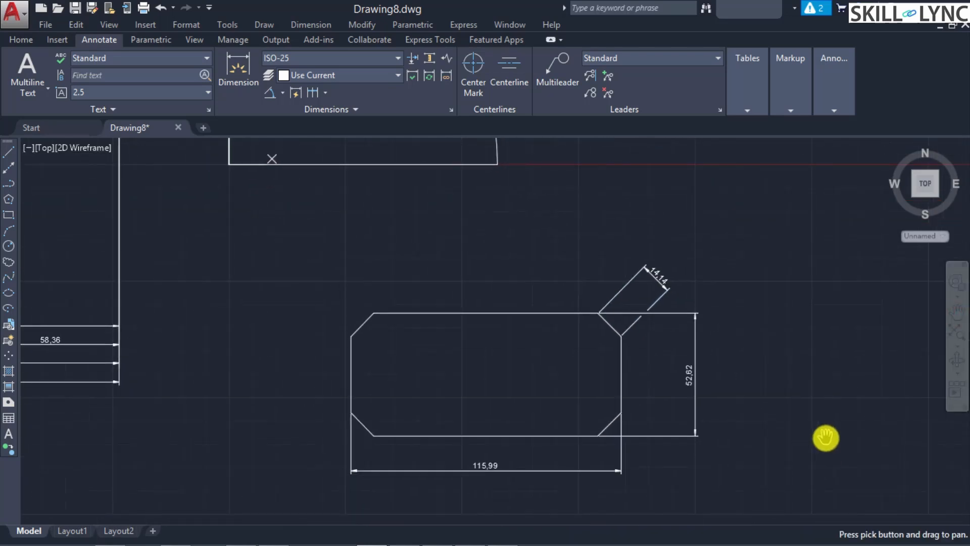
{"action": "key", "text": "Escape"}
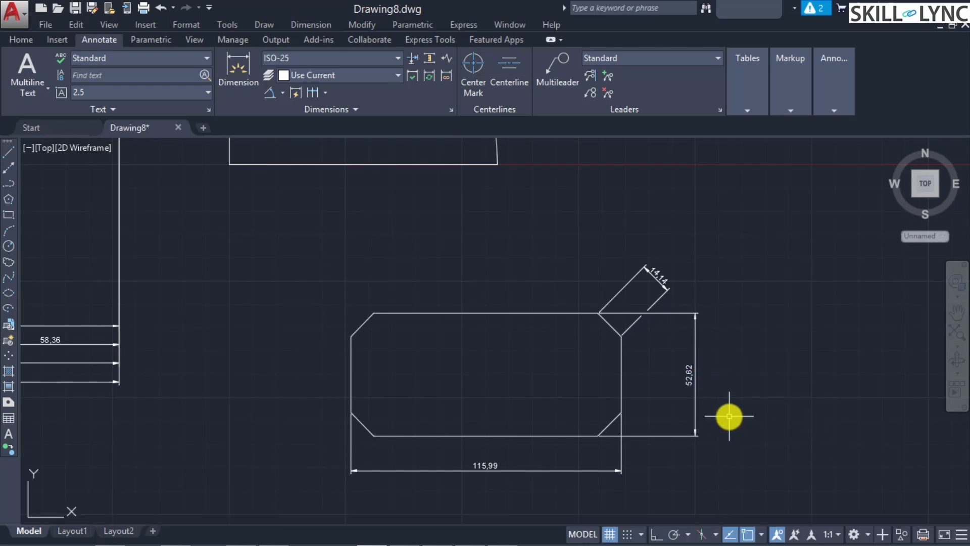
{"action": "type", "text": "sc"}
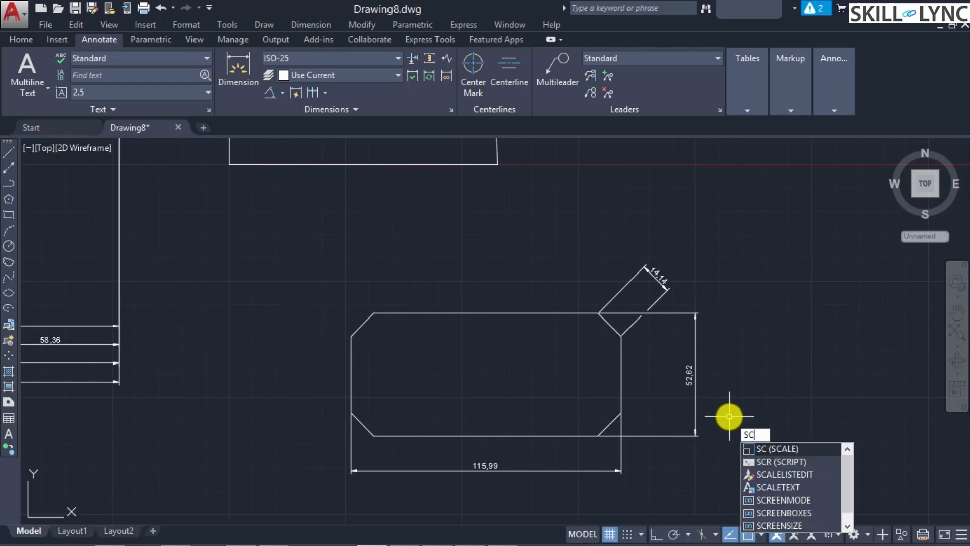
{"action": "key", "text": "Return"}
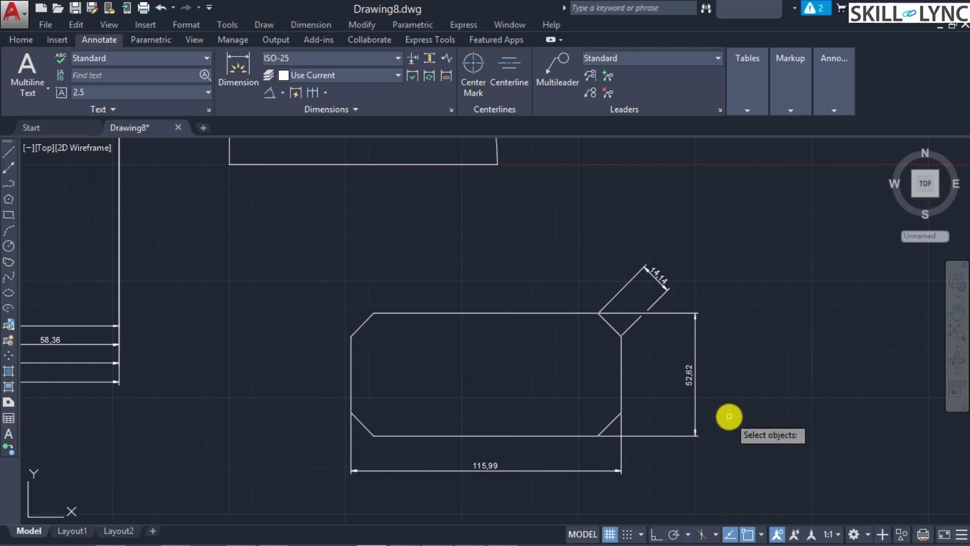
{"action": "left_click", "coordinate": [562, 437]}
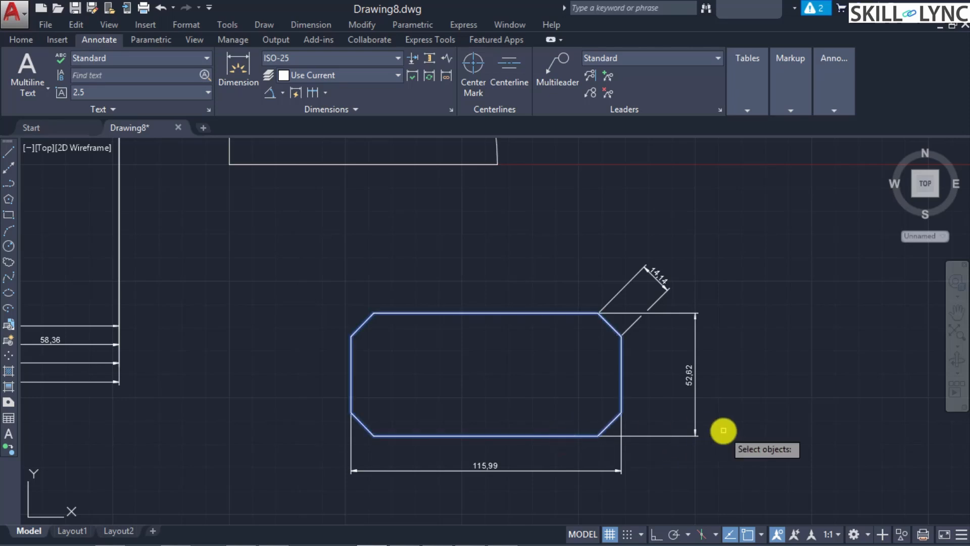
{"action": "key", "text": "Return"}
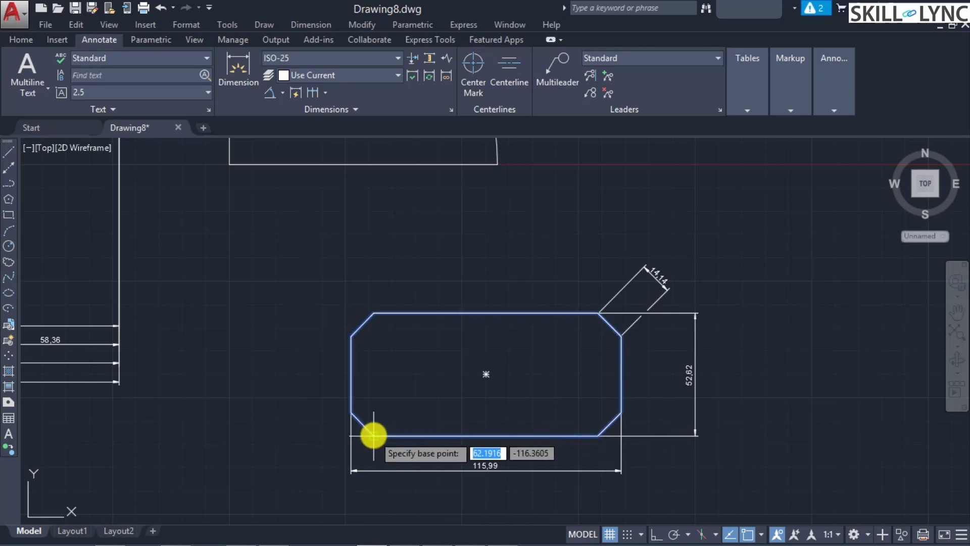
{"action": "left_click", "coordinate": [373, 435]}
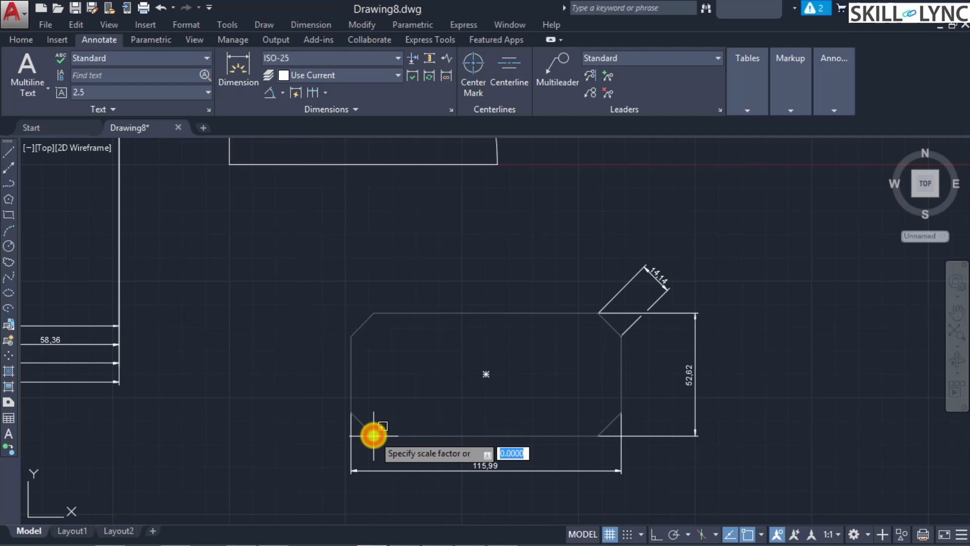
{"action": "left_click", "coordinate": [596, 356]}
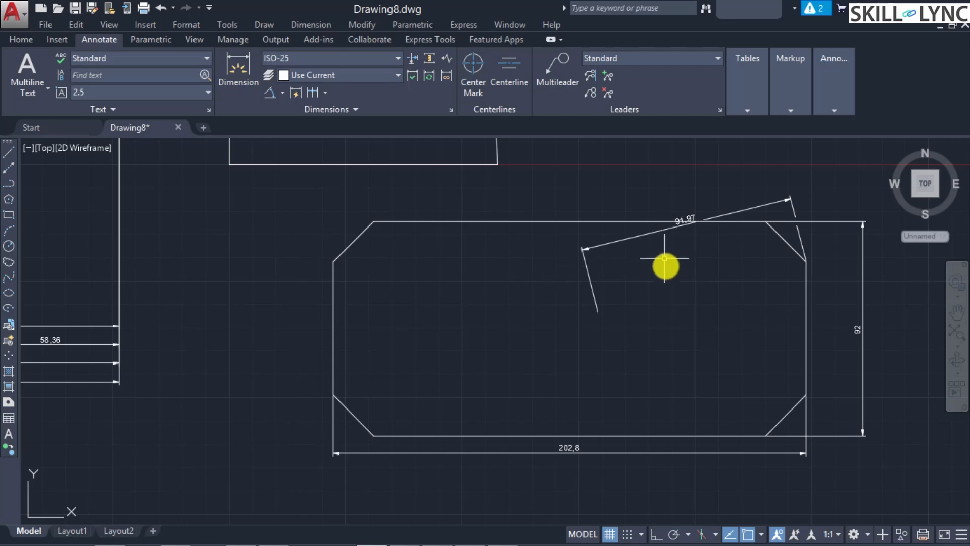
Step: Delete the misplaced aligned chamfer dimension from the scaled rectangle
{"action": "left_click", "coordinate": [593, 298]}
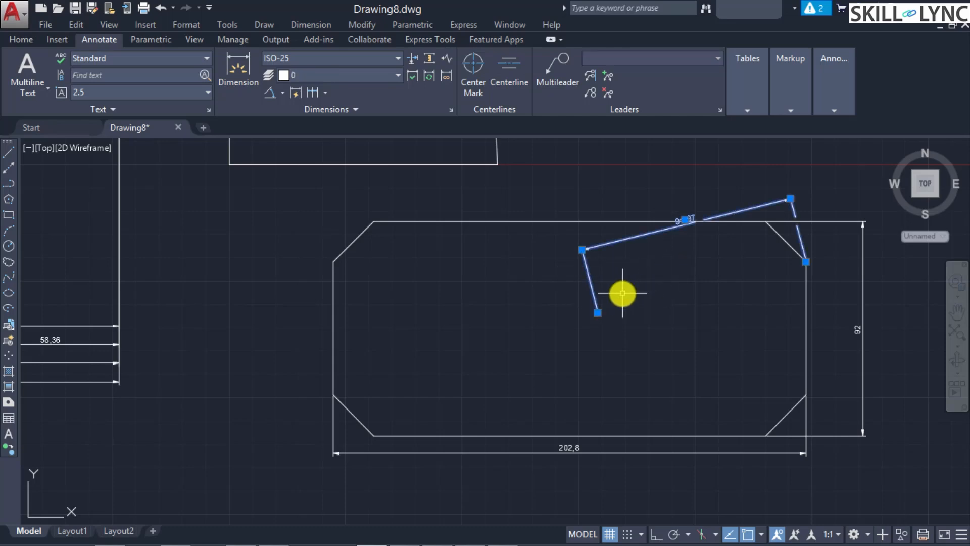
{"action": "key", "text": "Delete"}
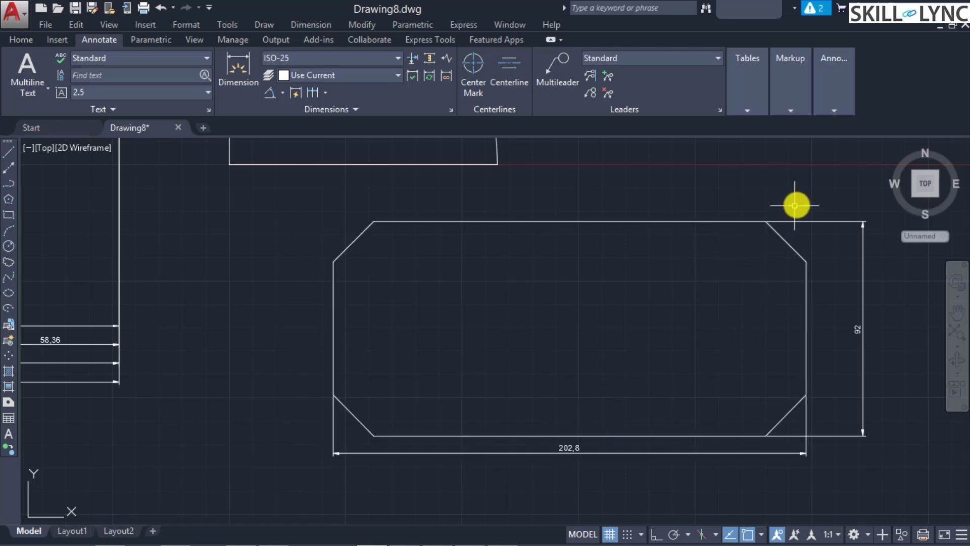
{"action": "mouse_move", "coordinate": [807, 284]}
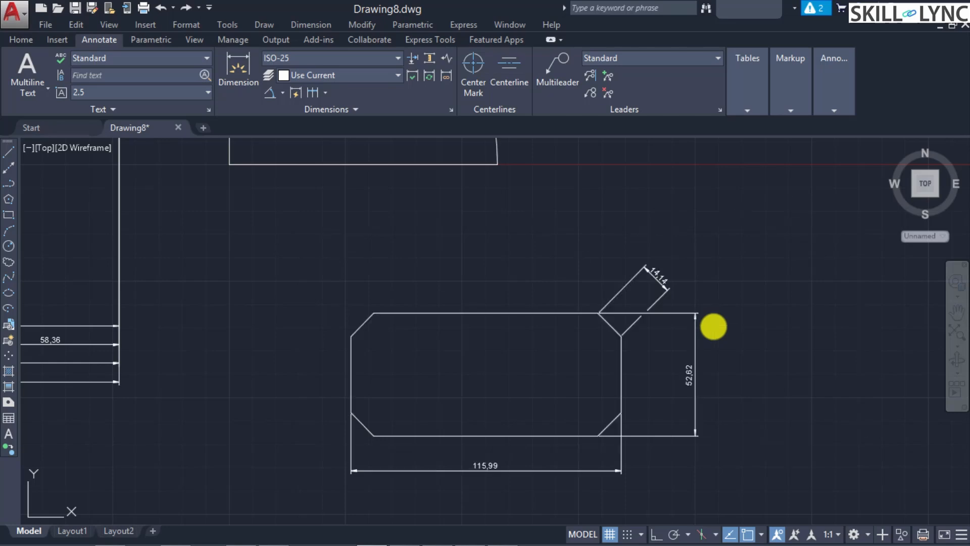
Step: Set the DIMASSOC system variable to 1 so that new dimensions are non-associative
{"action": "type", "text": "dimassi"}
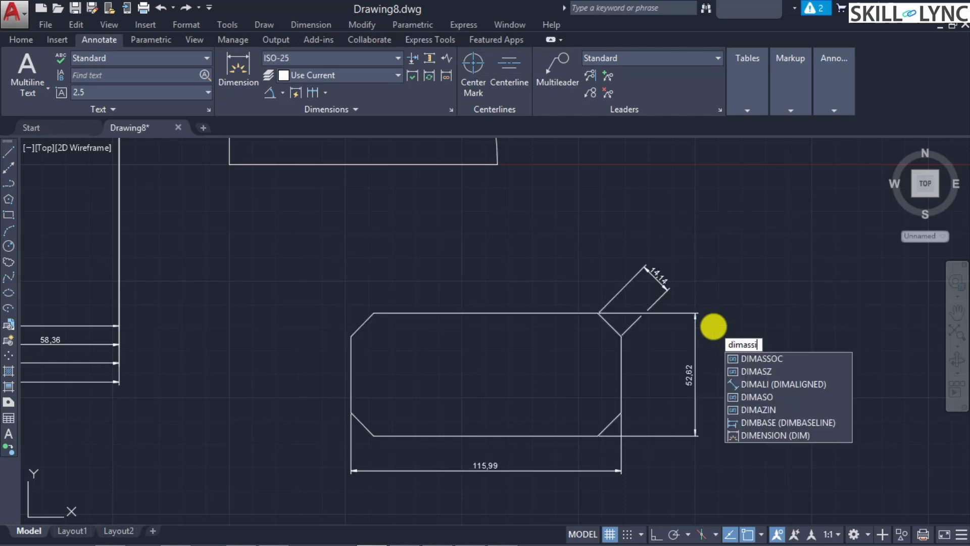
{"action": "key", "text": "BackSpace"}
{"action": "type", "text": "oc"}
{"action": "key", "text": "Return"}
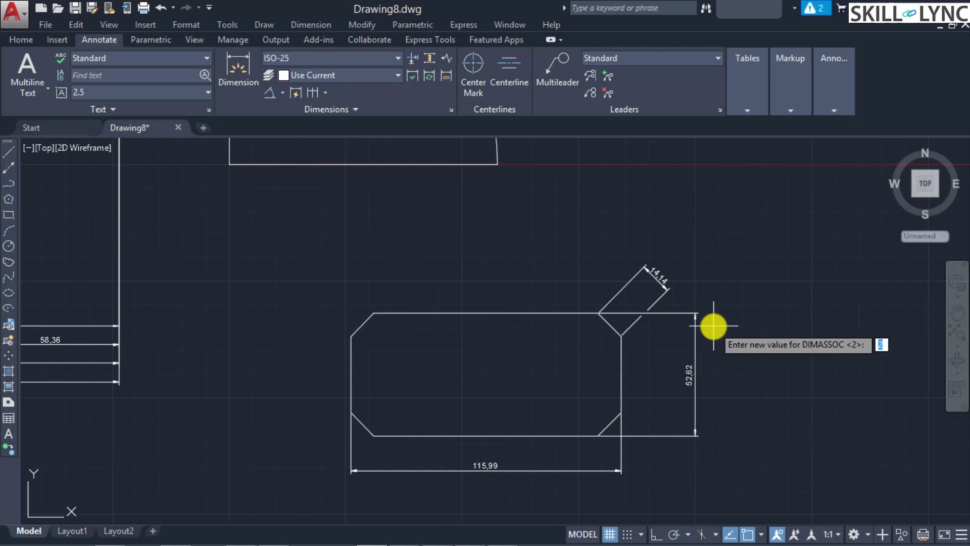
{"action": "type", "text": "1"}
{"action": "key", "text": "Return"}
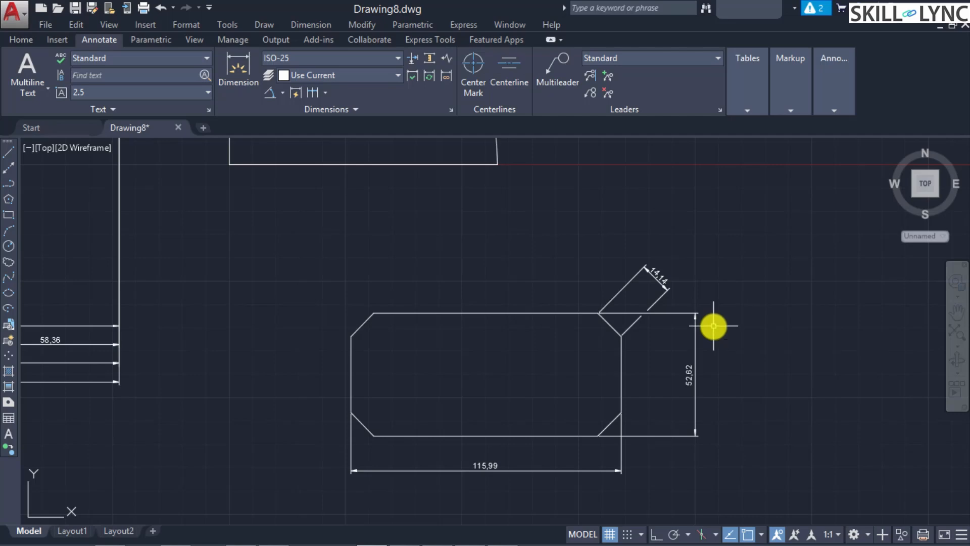
Step: Delete the aligned dimension on the rectangle's upper-right chamfer
{"action": "left_click", "coordinate": [674, 281]}
{"action": "key", "text": "Delete"}
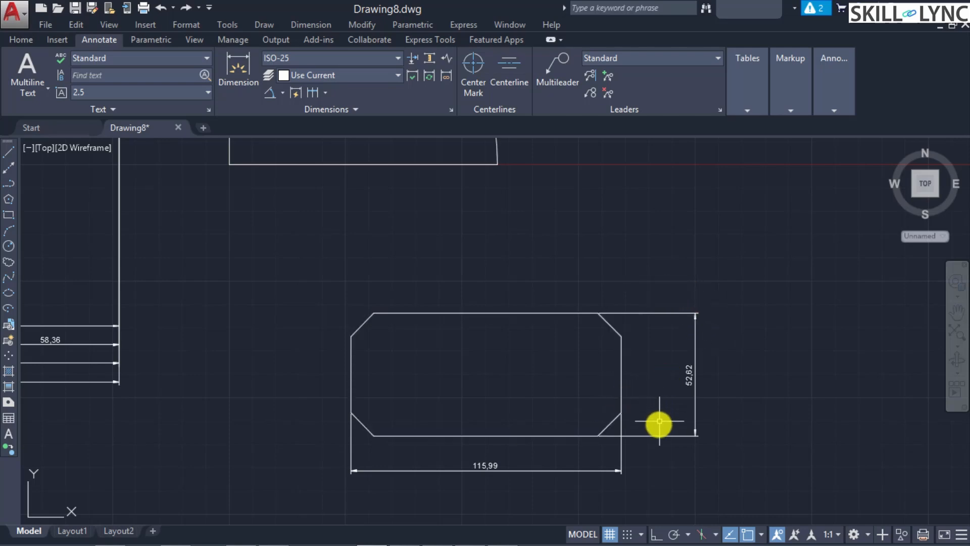
{"action": "left_click", "coordinate": [595, 471]}
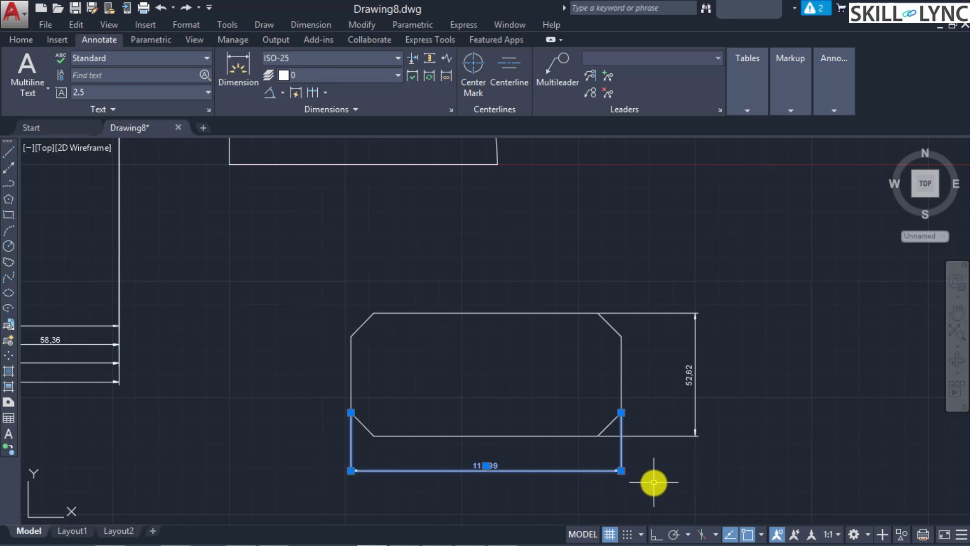
{"action": "key", "text": "Escape"}
Step: Enter 1 once more as the DIMASSOC value
{"action": "type", "text": "dima"}
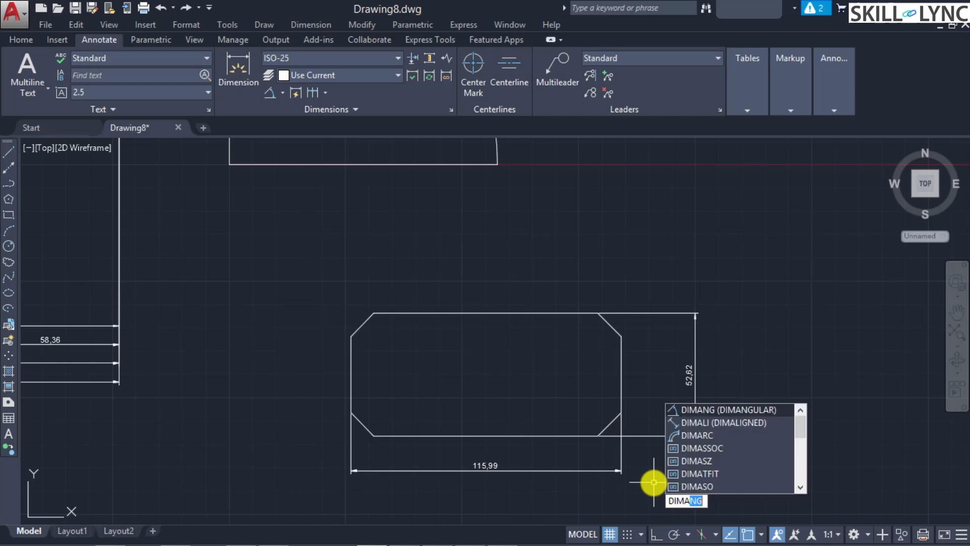
{"action": "type", "text": "s"}
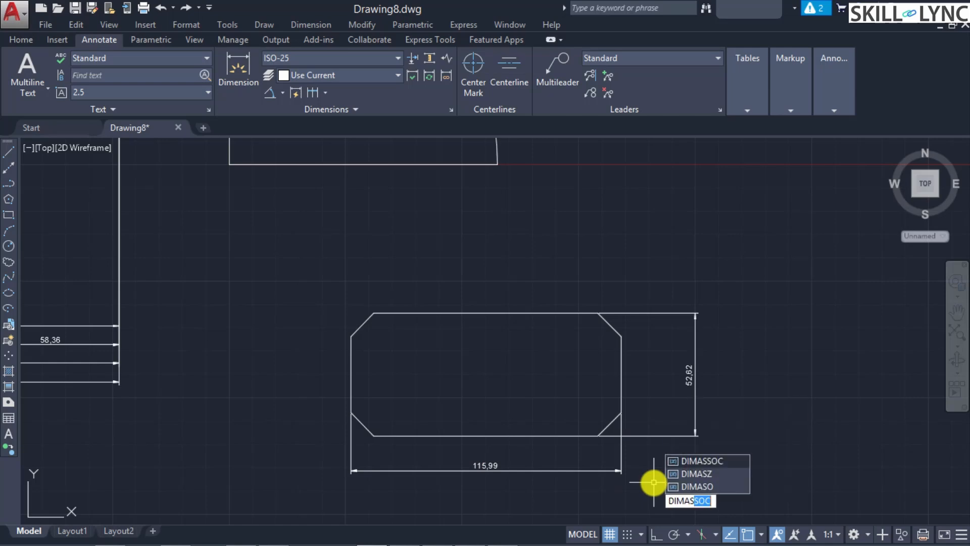
{"action": "key", "text": "Return"}
{"action": "type", "text": "0"}
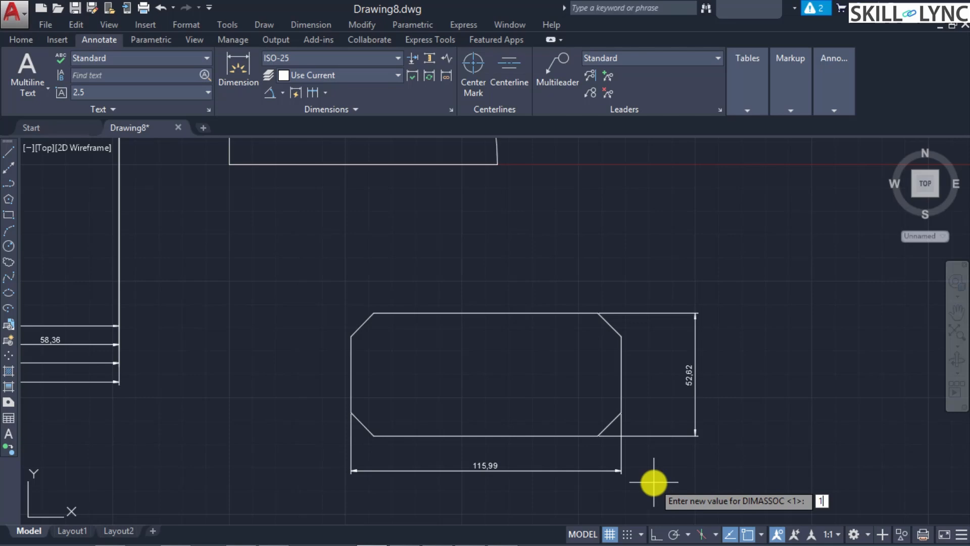
{"action": "key", "text": "Return"}
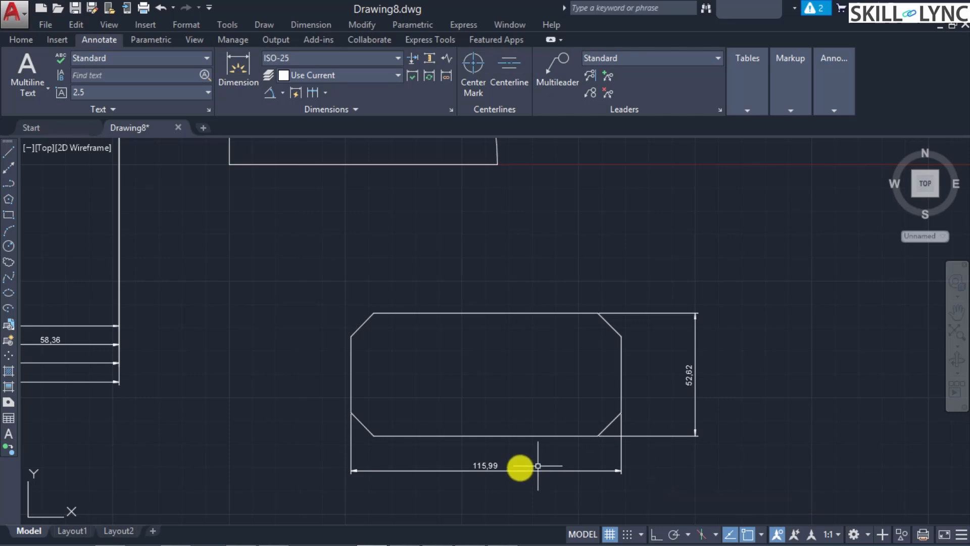
Step: Delete the linear width and height dimensions of the chamfered rectangle
{"action": "left_click", "coordinate": [511, 466]}
{"action": "key", "text": "Delete"}
{"action": "left_click", "coordinate": [697, 376]}
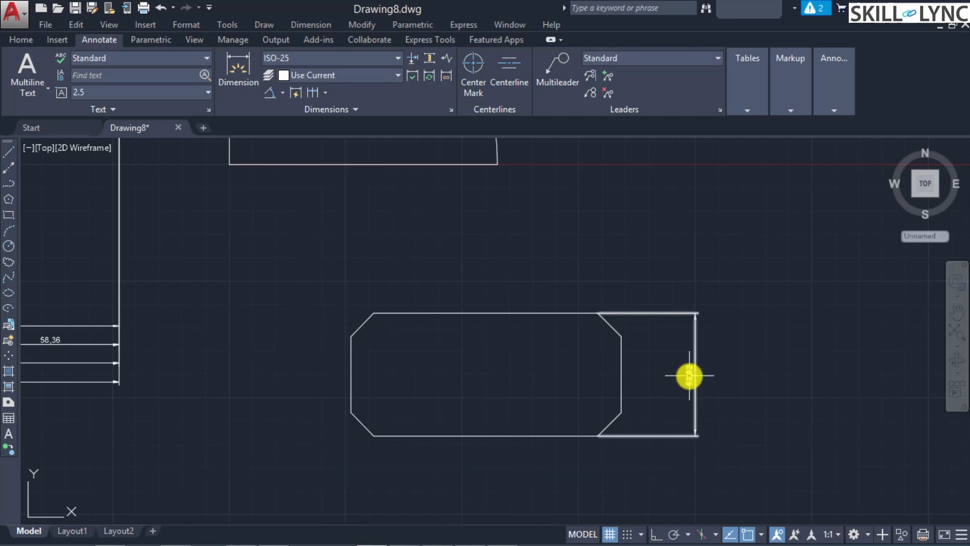
{"action": "key", "text": "Delete"}
Step: Add a linear dimension for the rectangle's overall width between the lower ends of its vertical edges, placed below the shape
{"action": "type", "text": "dimassoc"}
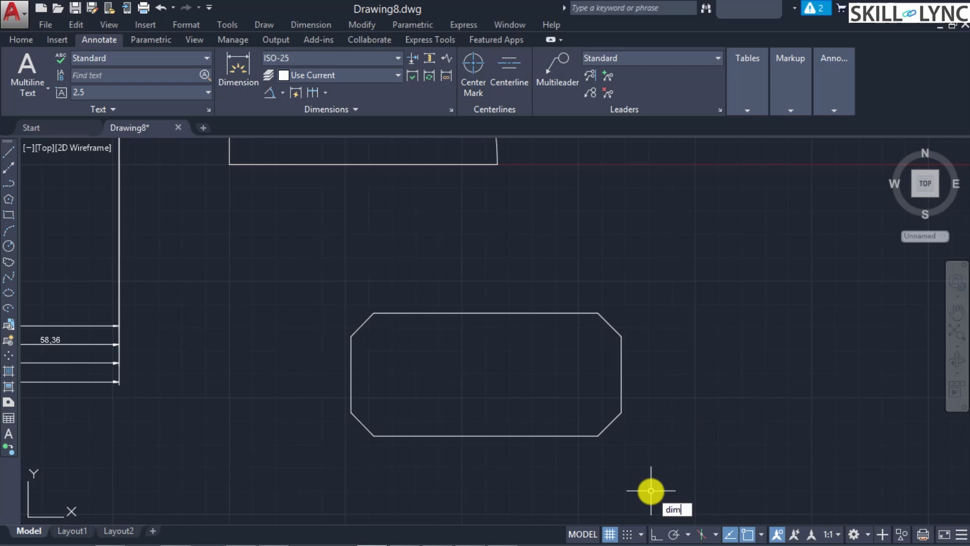
{"action": "key", "text": "Return"}
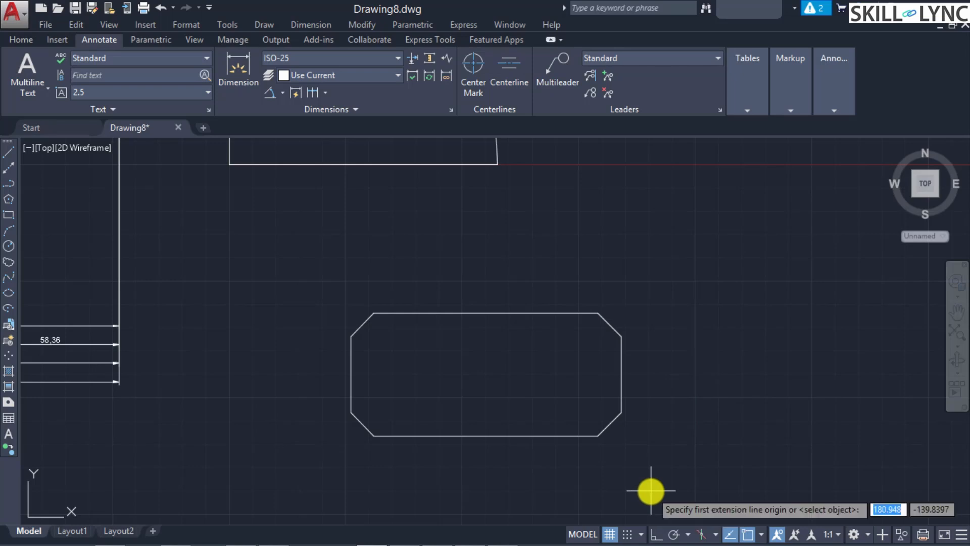
{"action": "left_click", "coordinate": [348, 414]}
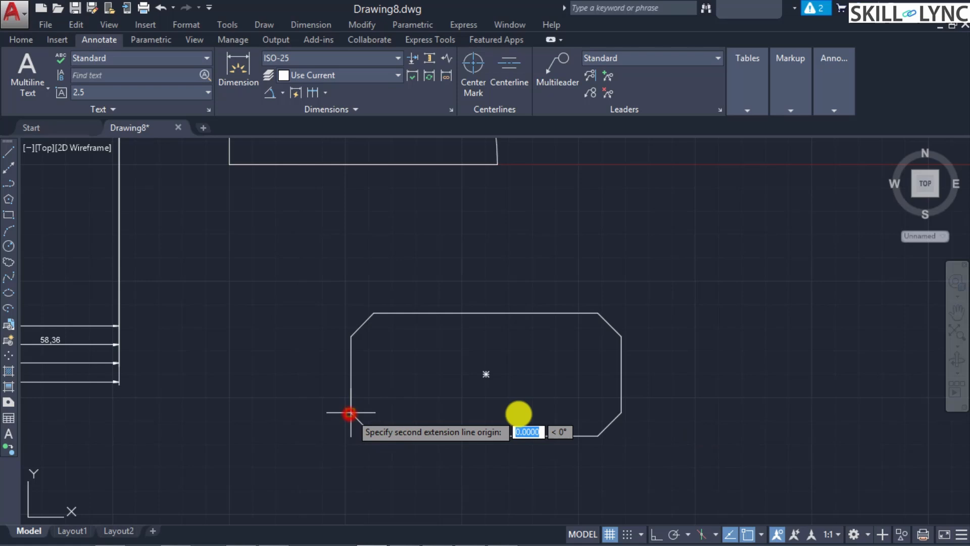
{"action": "left_click", "coordinate": [621, 413]}
{"action": "left_click", "coordinate": [585, 478]}
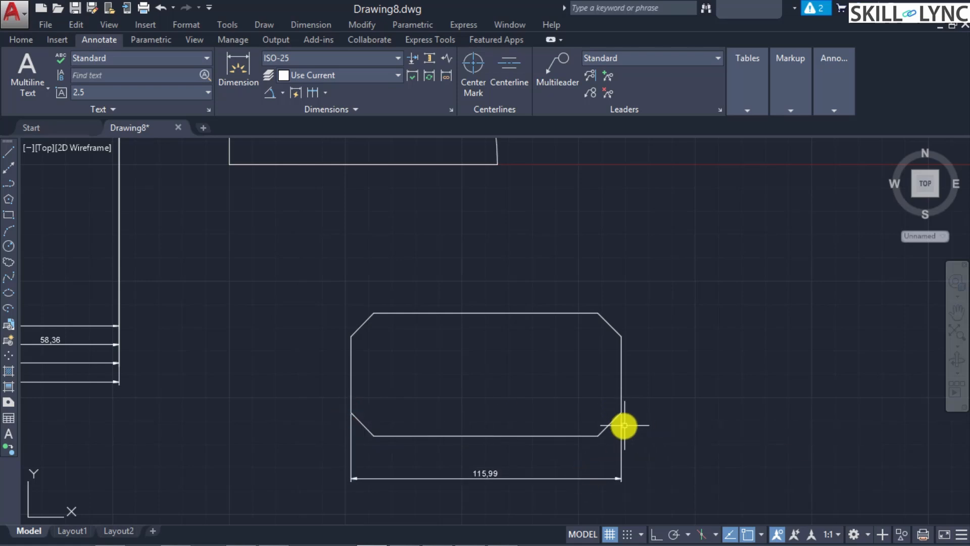
Step: Add a linear dimension for the rectangle's height between the right ends of its horizontal edges, placed right of the shape
{"action": "key", "text": "Return"}
{"action": "left_click", "coordinate": [597, 436]}
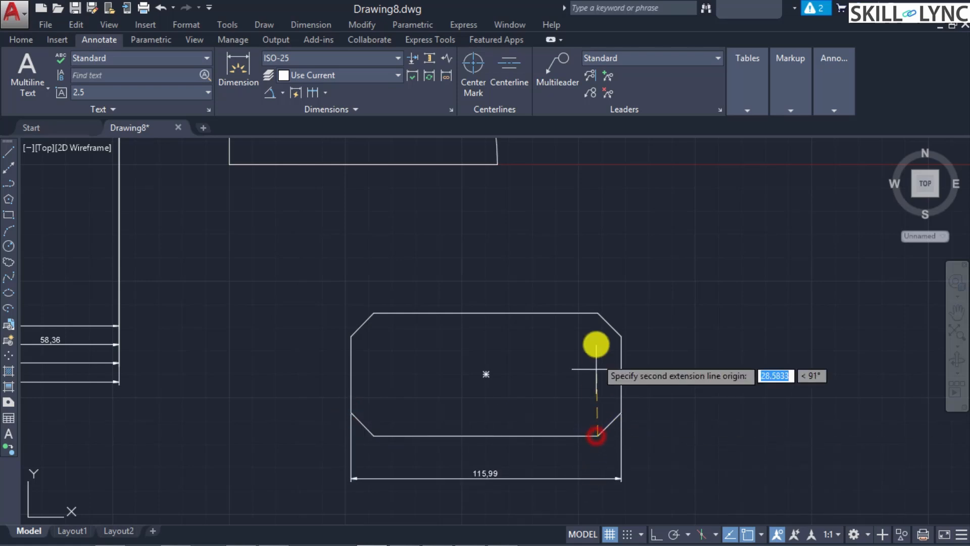
{"action": "left_click", "coordinate": [597, 313]}
{"action": "left_click", "coordinate": [667, 343]}
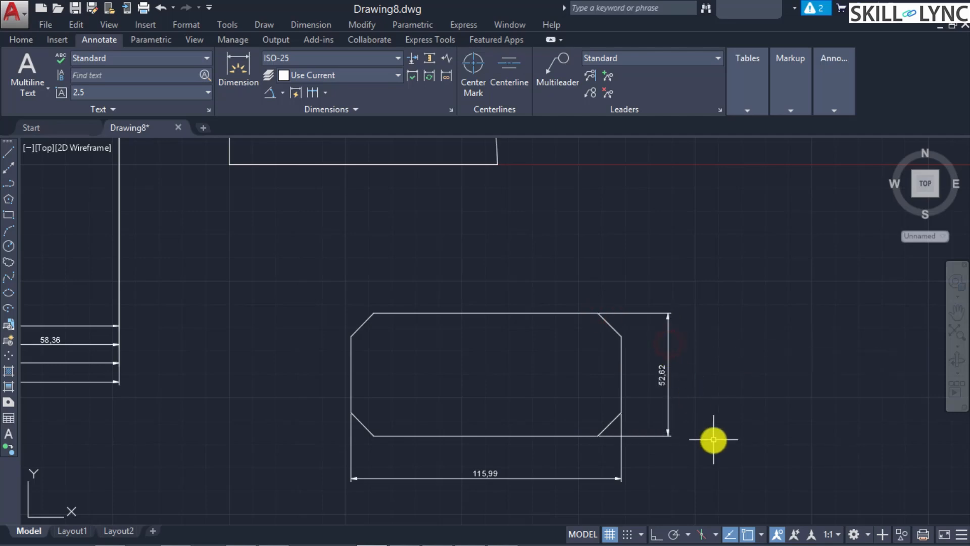
Step: Scale the chamfered rectangle up to a height of about 83, using the left end of its bottom edge as the base point
{"action": "type", "text": "x"}
{"action": "key", "text": "Return"}
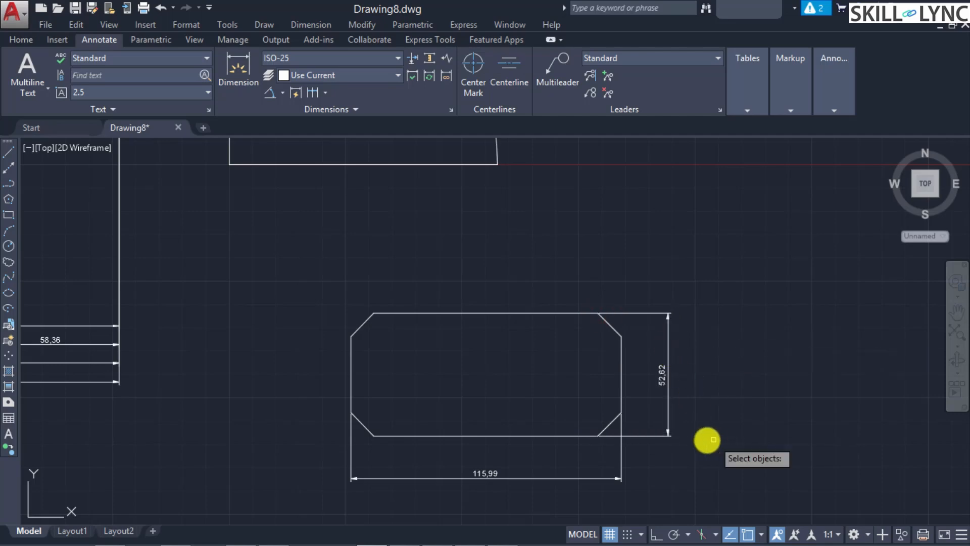
{"action": "left_click", "coordinate": [541, 435]}
{"action": "key", "text": "Return"}
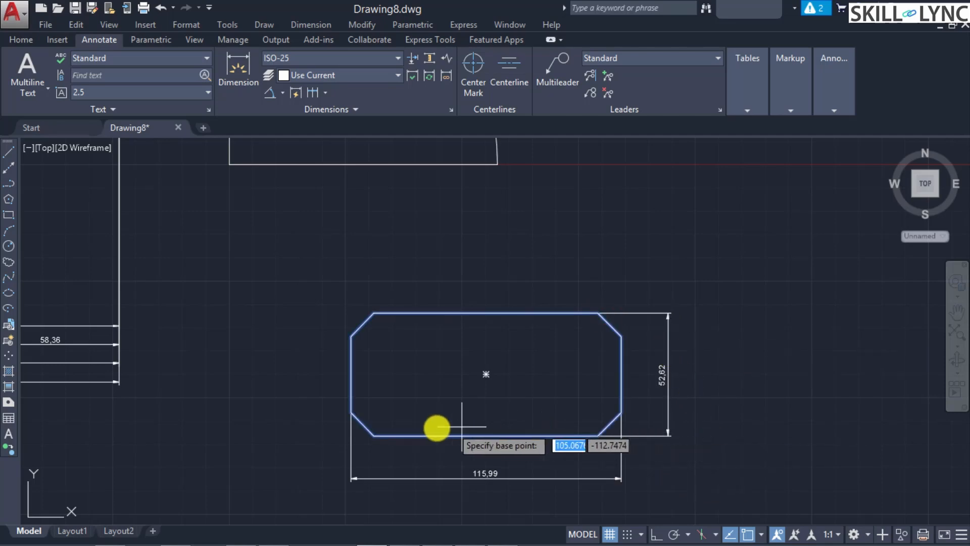
{"action": "left_click", "coordinate": [379, 435]}
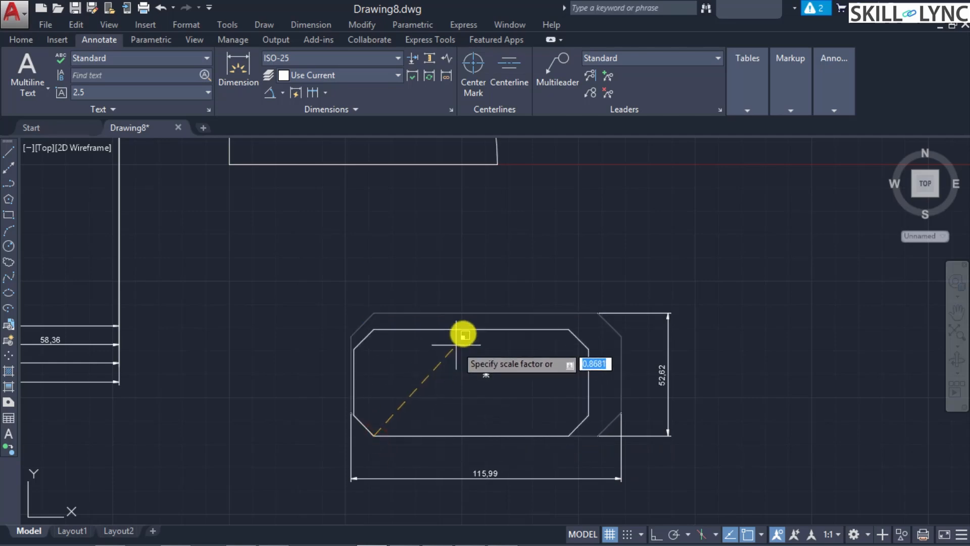
{"action": "left_click", "coordinate": [507, 270]}
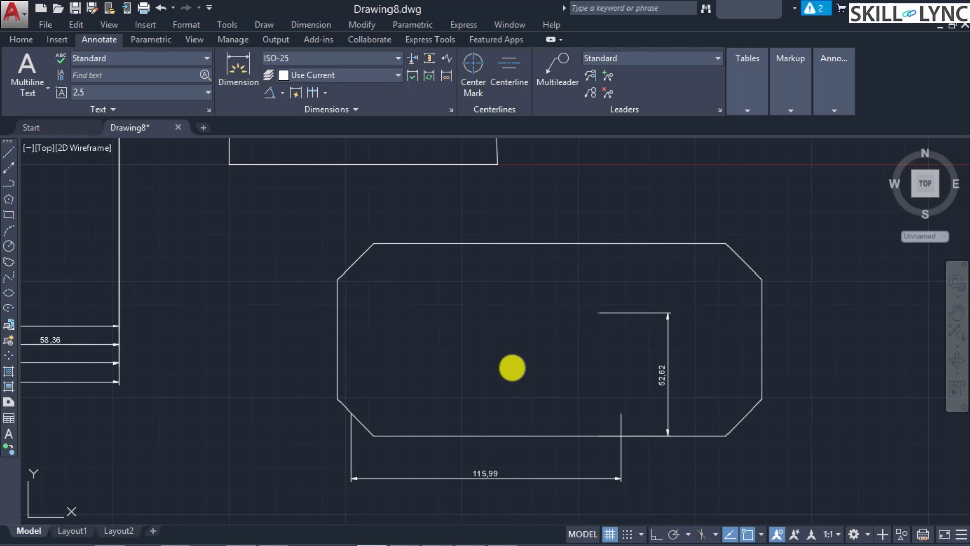
Step: Run DIMASSOC with the rectangle scaled and enter 1 as its value
{"action": "type", "text": "DIM"}
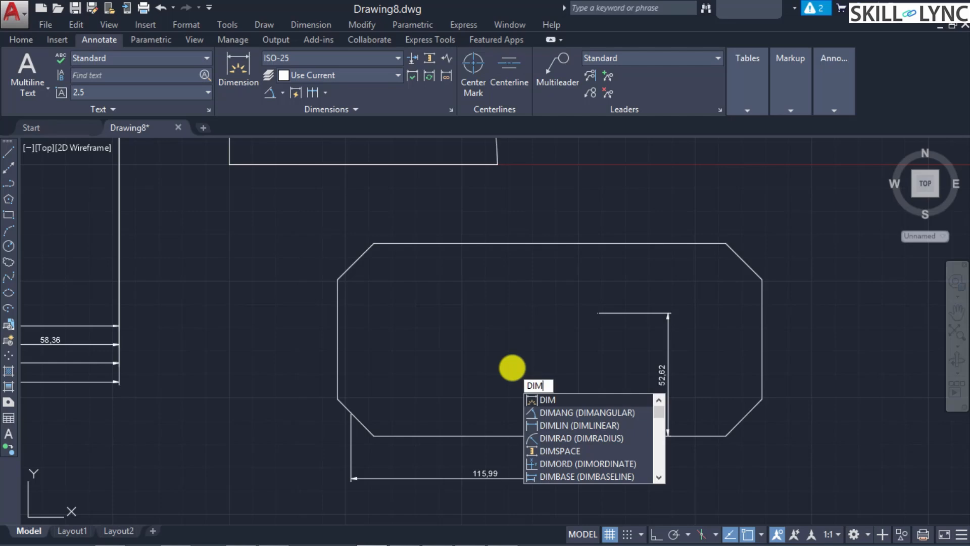
{"action": "type", "text": "ANG"}
{"action": "key", "text": "BackSpace"}
{"action": "key", "text": "BackSpace"}
{"action": "type", "text": "SS"}
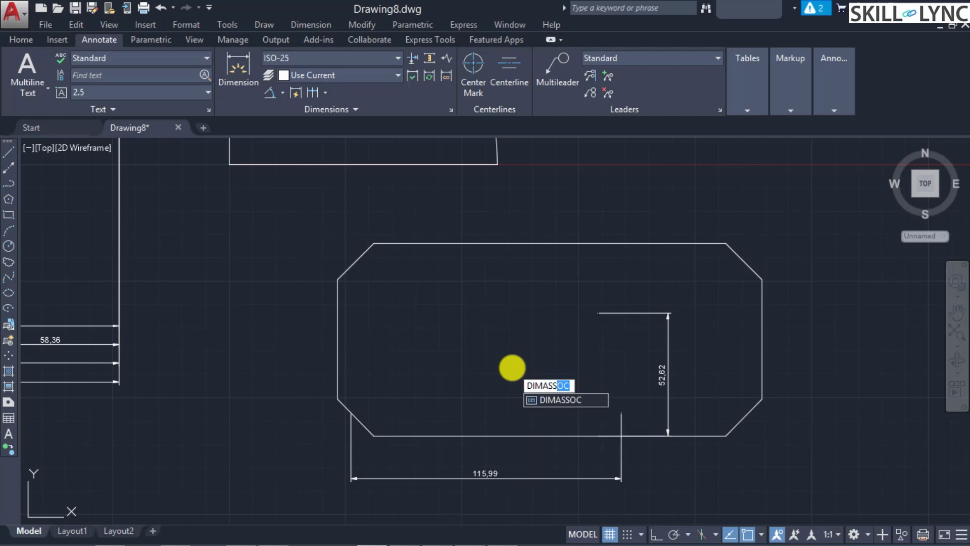
{"action": "key", "text": "Return"}
{"action": "type", "text": "1"}
{"action": "key", "text": "Return"}
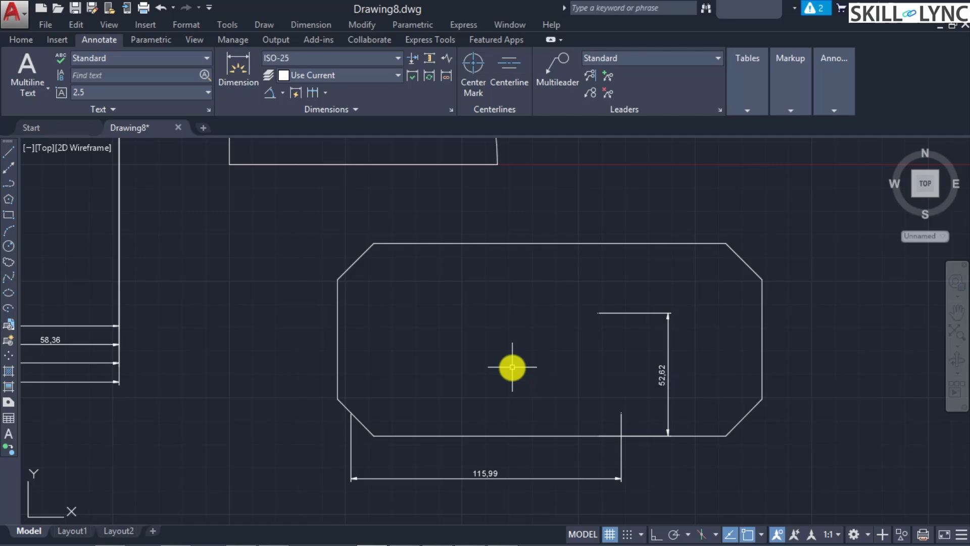
Step: Start DIMREASSOCIATE on both linear dimensions and attach the horizontal one to the two ends of the rectangle's bottom edge
{"action": "type", "text": "r"}
{"action": "key", "text": "BackSpace"}
{"action": "type", "text": "dimre"}
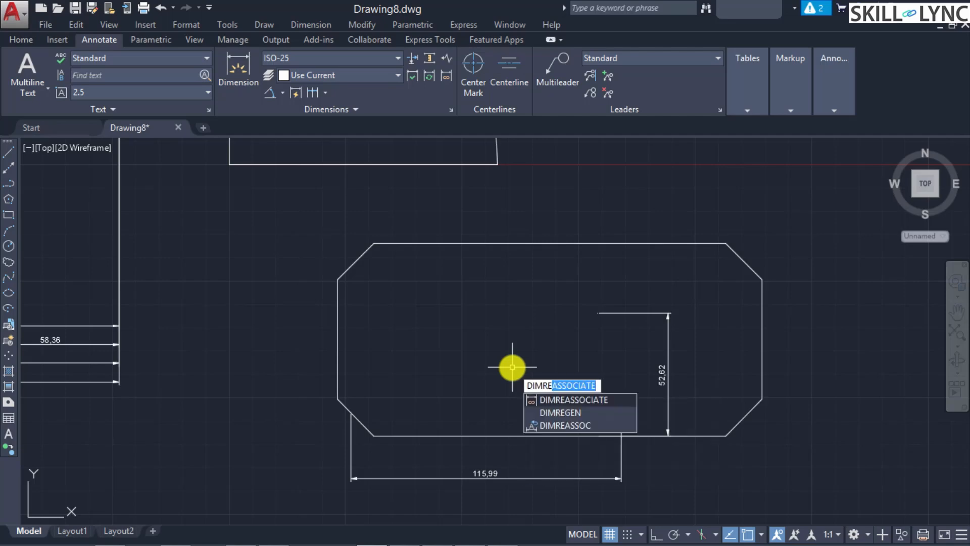
{"action": "key", "text": "Return"}
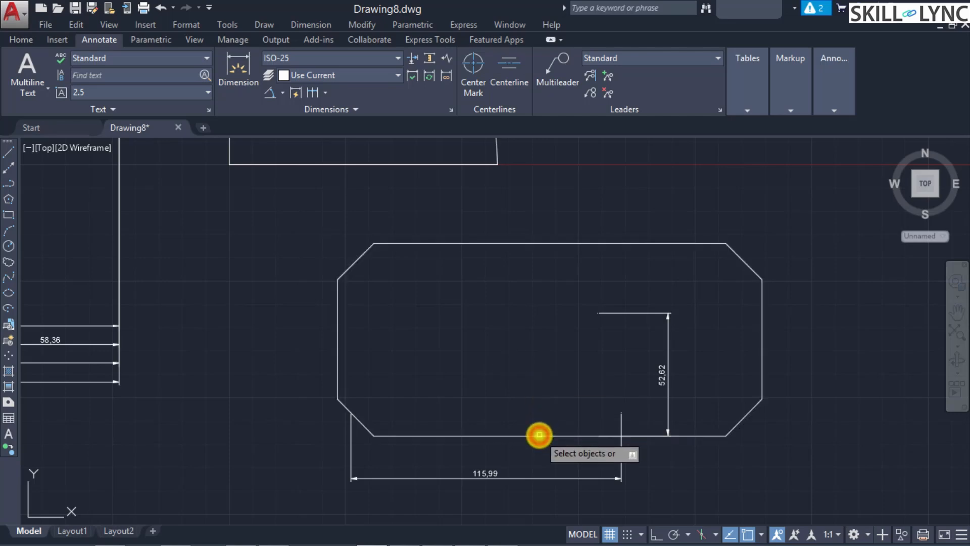
{"action": "left_click", "coordinate": [539, 479]}
{"action": "left_click", "coordinate": [666, 365]}
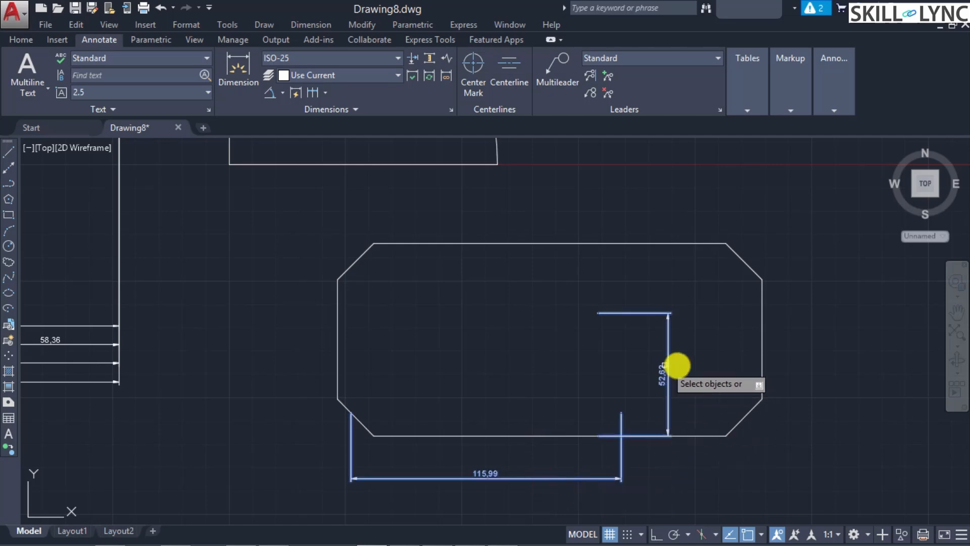
{"action": "key", "text": "Return"}
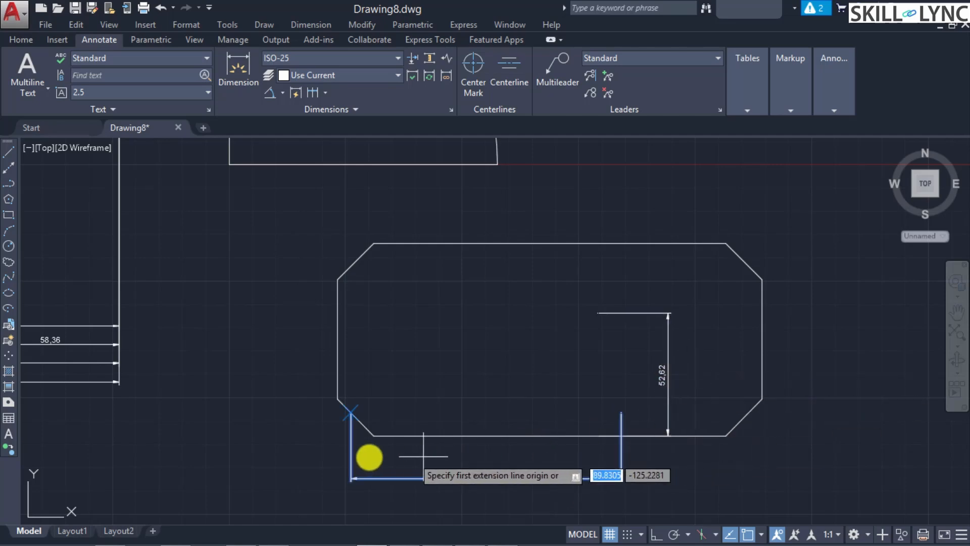
{"action": "left_click", "coordinate": [373, 434]}
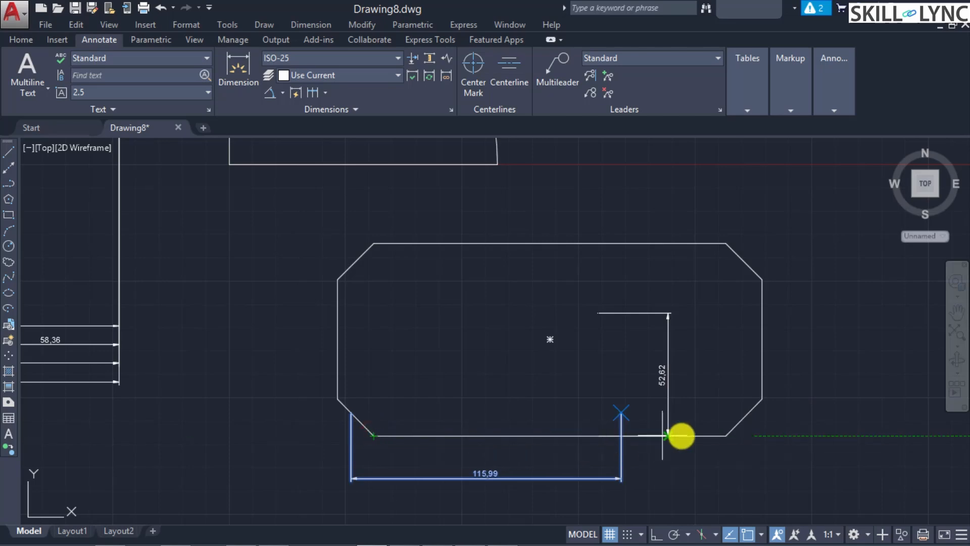
{"action": "left_click", "coordinate": [723, 435]}
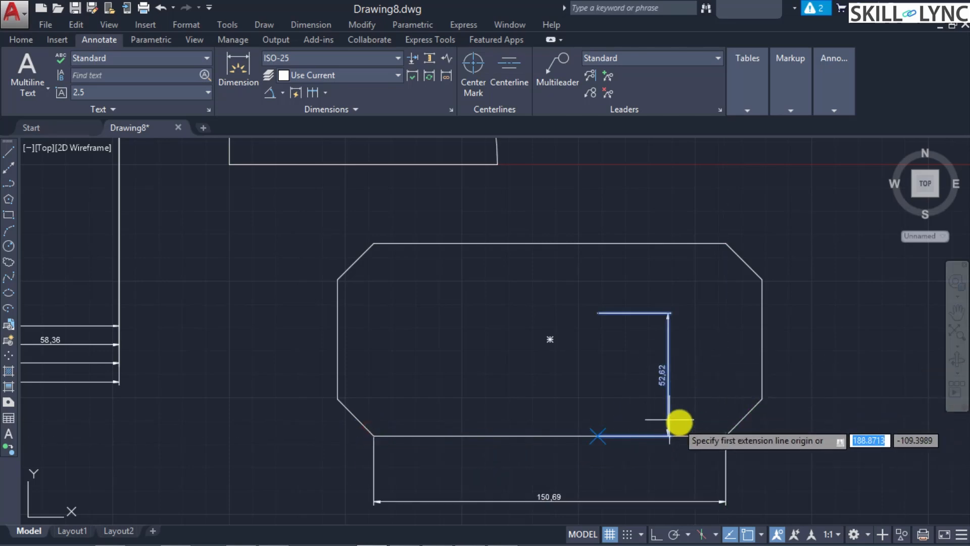
Step: Reassociate the vertical dimension with the right ends of the rectangle's bottom and top edges
{"action": "left_click", "coordinate": [726, 435]}
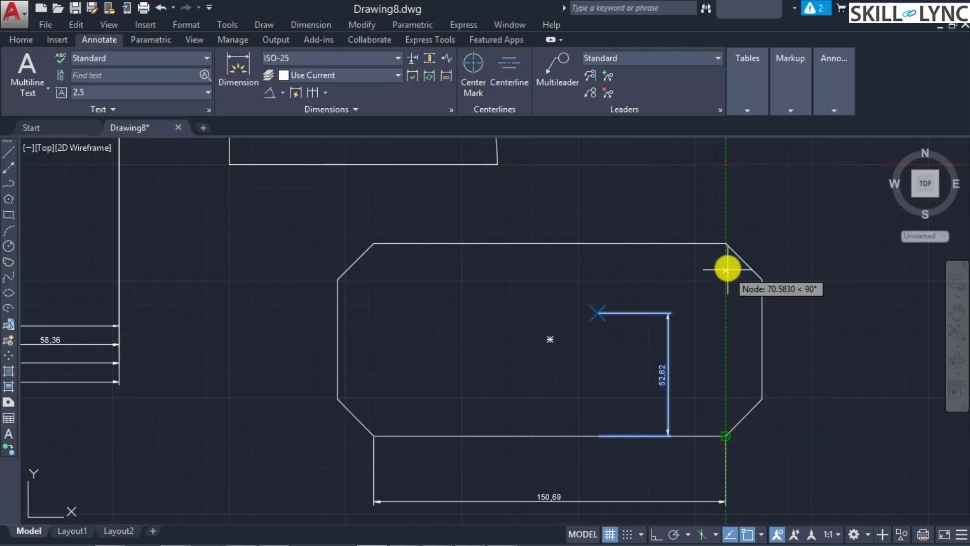
{"action": "left_click", "coordinate": [726, 244]}
{"action": "left_click", "coordinate": [803, 309]}
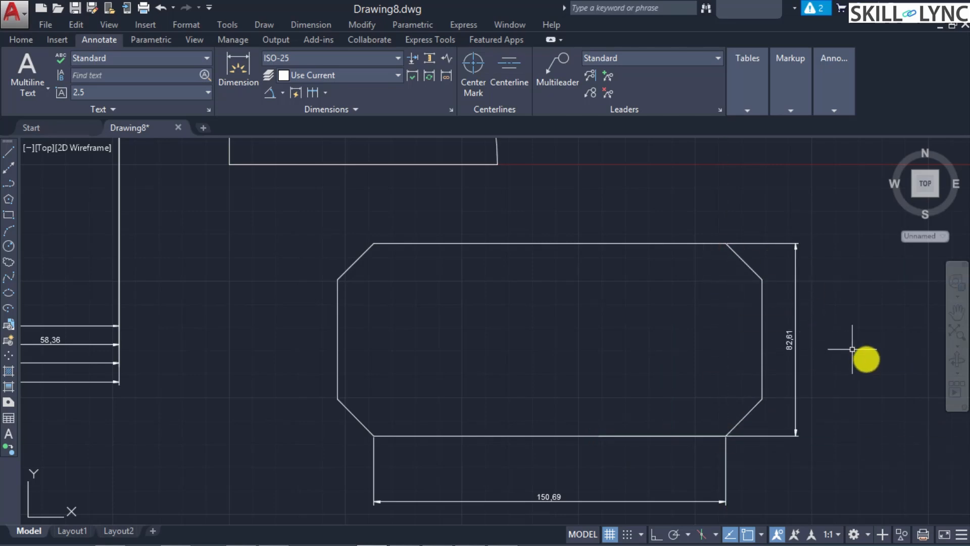
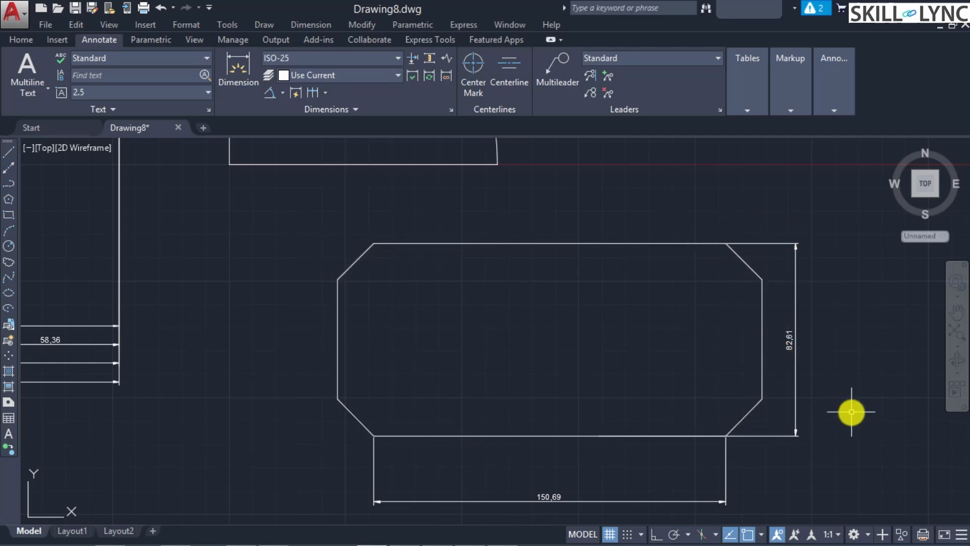
Step: Run DIMASSOC again and accept its current value
{"action": "type", "text": "sc"}
{"action": "key", "text": "Return"}
{"action": "type", "text": "dimassoc"}
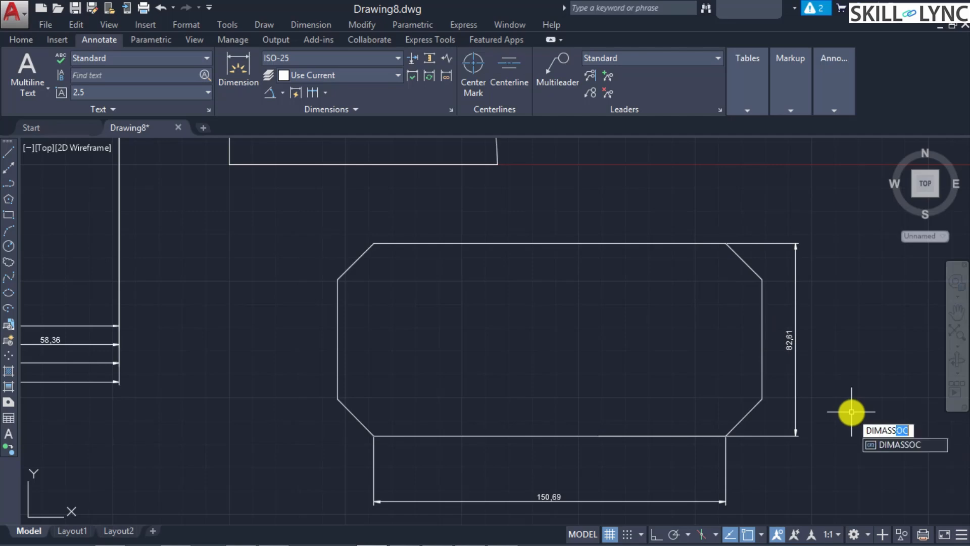
{"action": "key", "text": "Return"}
{"action": "key", "text": "Return"}
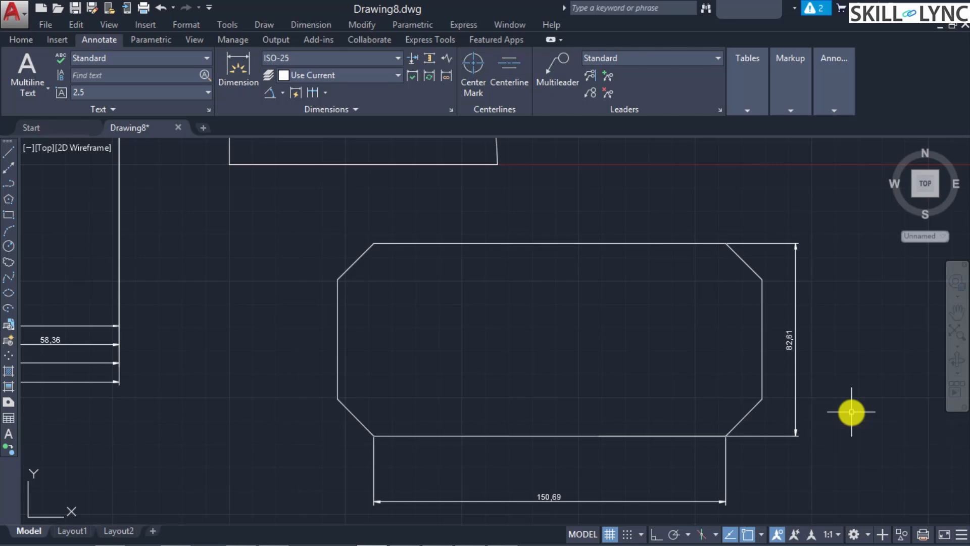
Step: Scale the chamfered rectangle down to a height of about 67, using the left end of its bottom edge as the base point
{"action": "type", "text": "x"}
{"action": "key", "text": "Return"}
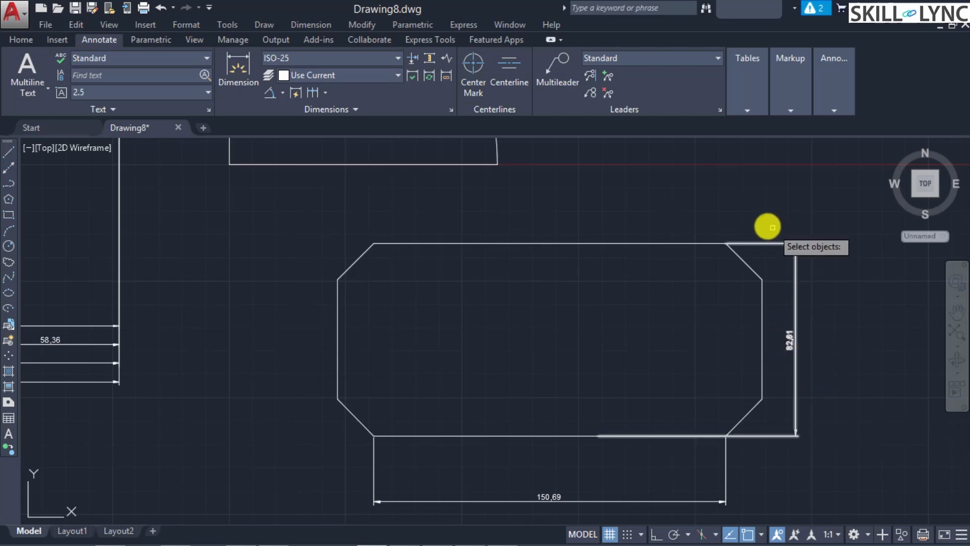
{"action": "left_click", "coordinate": [760, 305]}
{"action": "key", "text": "Return"}
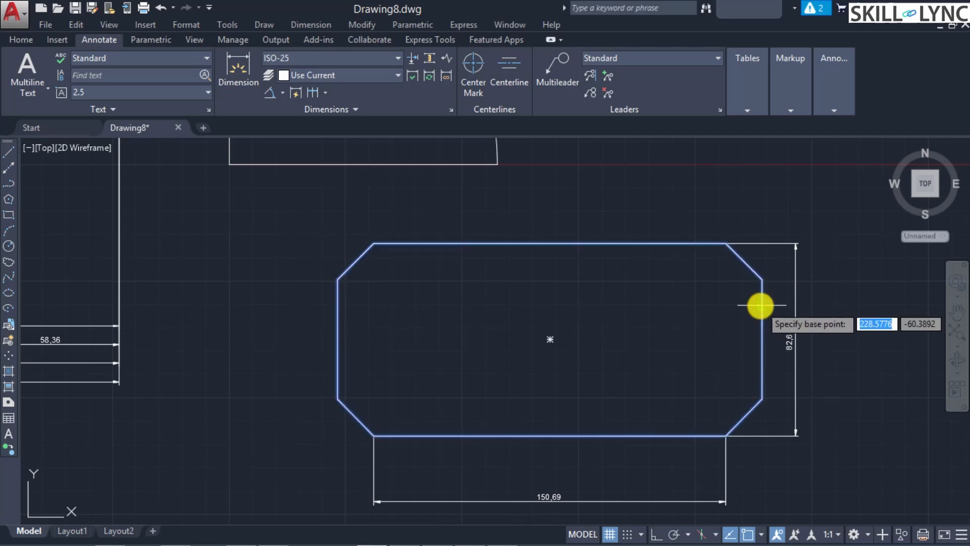
{"action": "left_click", "coordinate": [373, 433]}
{"action": "left_click", "coordinate": [486, 303]}
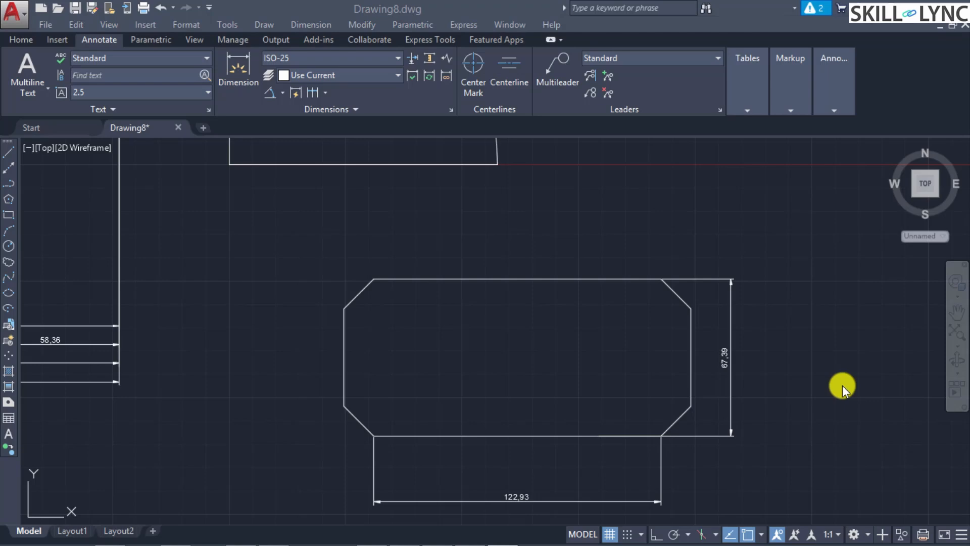
Step: Apply the Home option of DIMEDIT to the vertical dimension beside the rectangle
{"action": "left_click", "coordinate": [824, 335]}
{"action": "type", "text": "dimedit"}
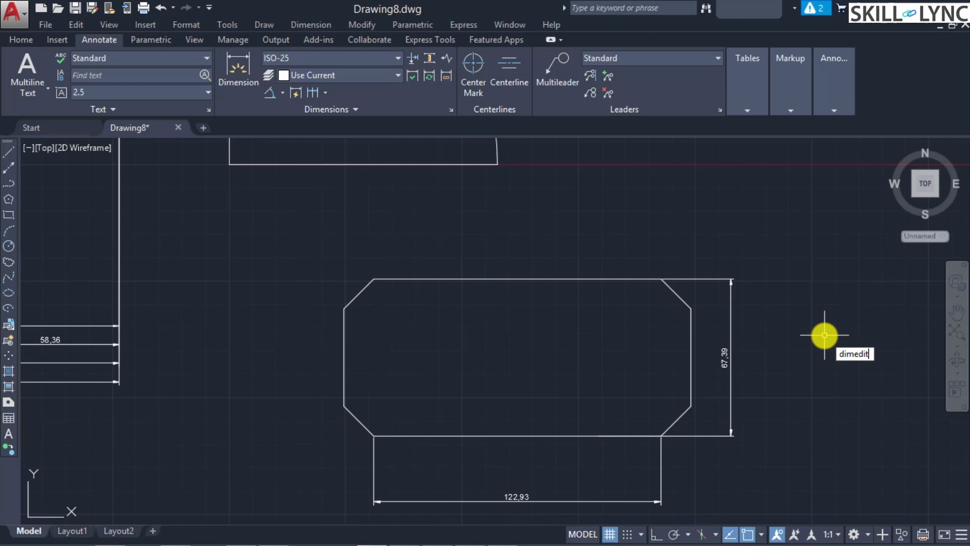
{"action": "key", "text": "Return"}
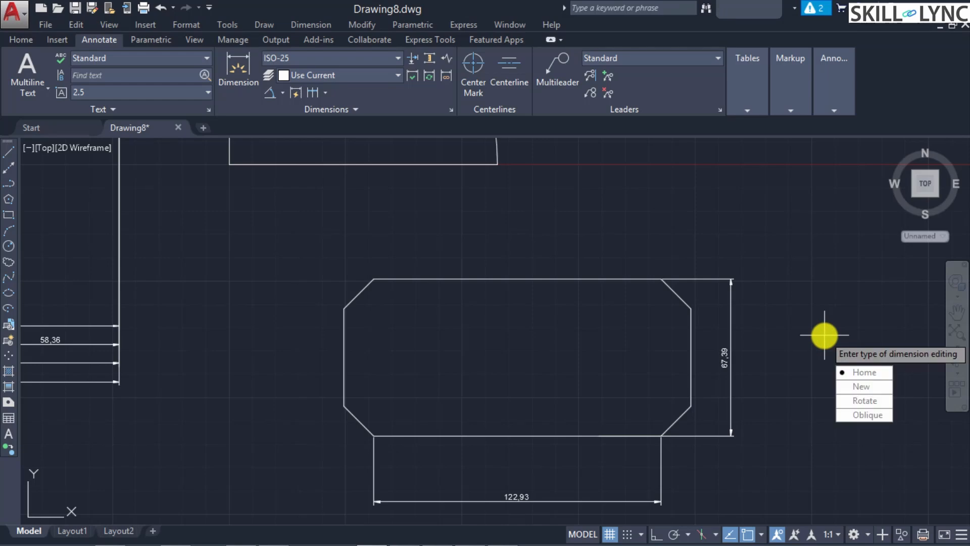
{"action": "left_click", "coordinate": [868, 373]}
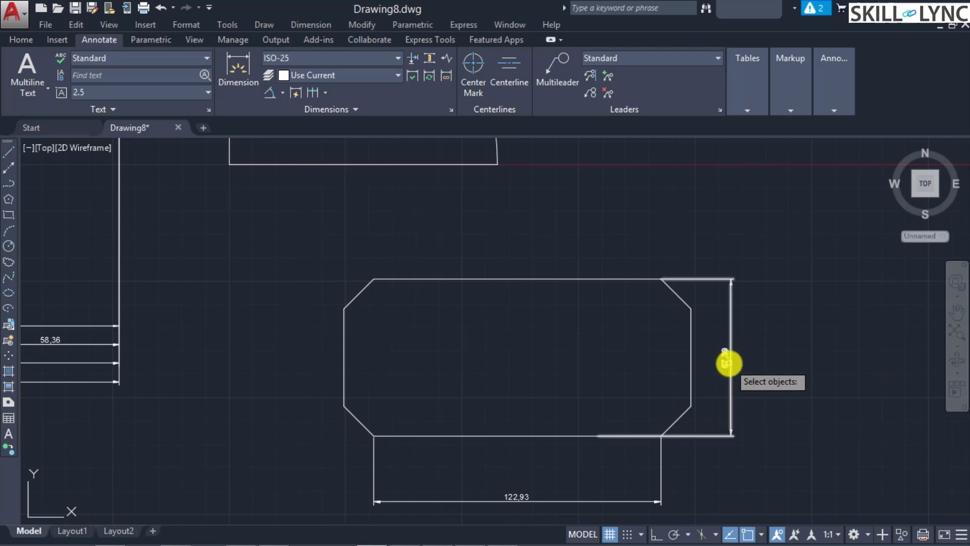
{"action": "left_click", "coordinate": [726, 362]}
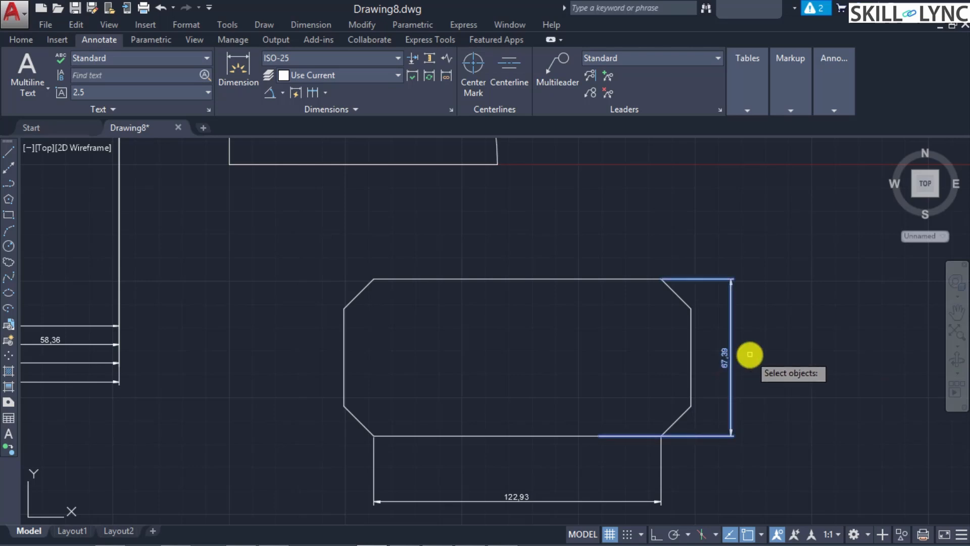
{"action": "key", "text": "Return"}
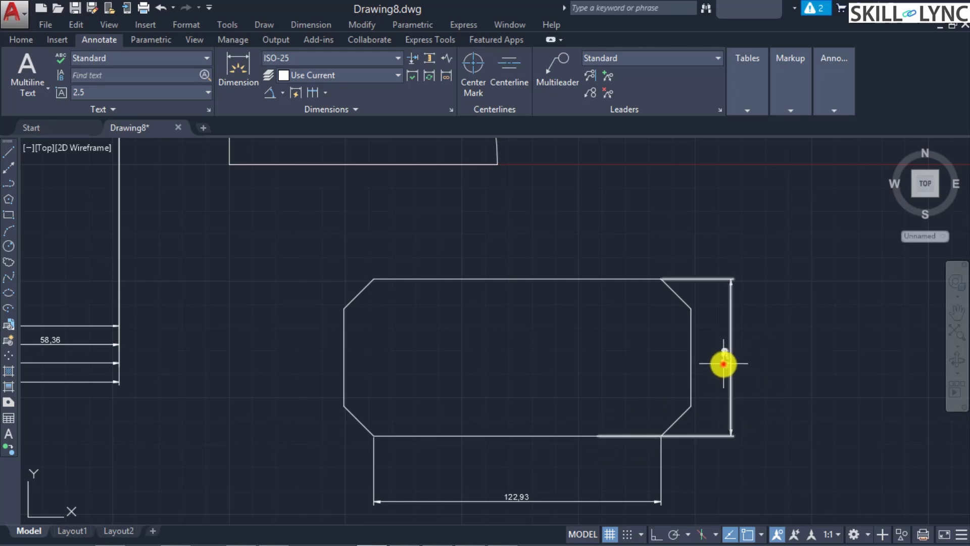
Step: Move the vertical dimension line farther from the rectangle and shift its text down toward the lower end
{"action": "left_click", "coordinate": [728, 360]}
{"action": "left_click", "coordinate": [724, 358]}
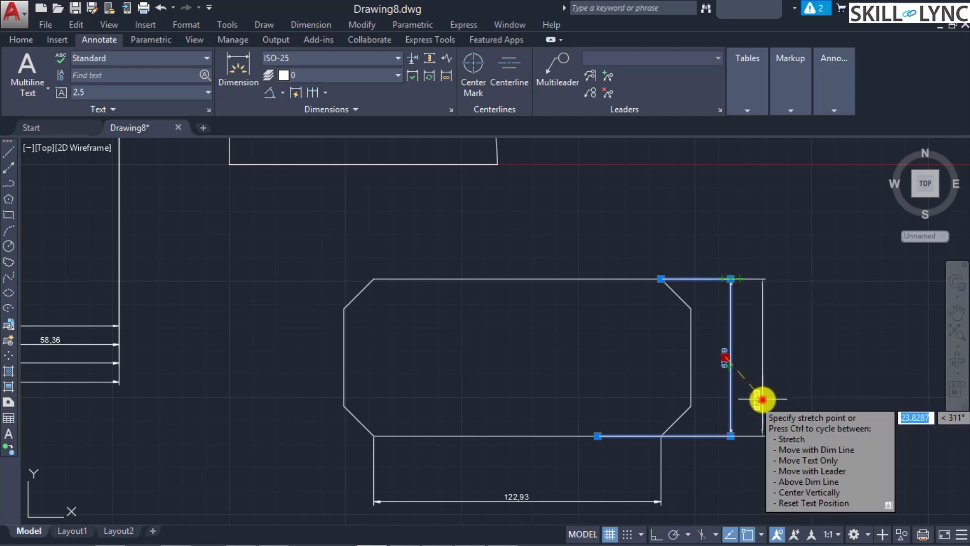
{"action": "left_click", "coordinate": [763, 398]}
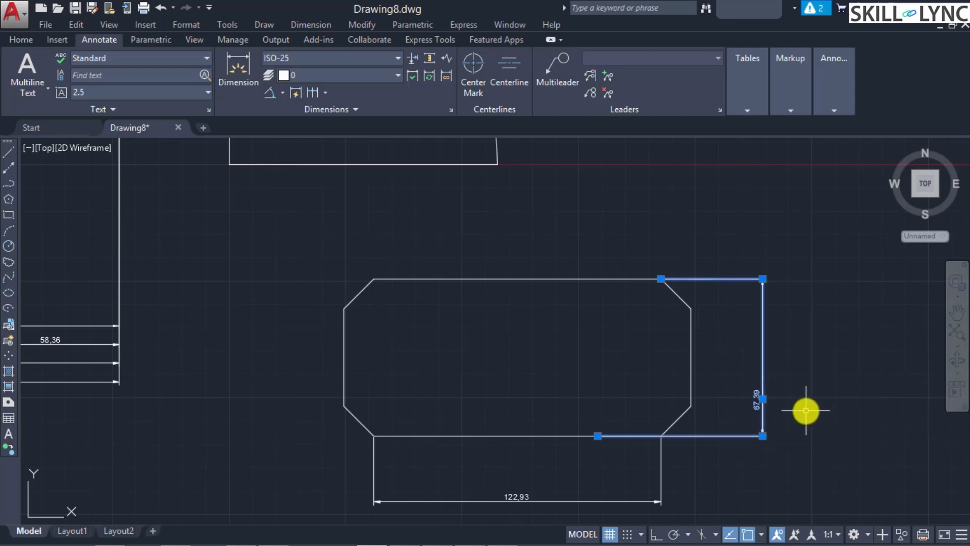
Step: Return the vertical dimension's text to its default position with the Home option of DIMEDIT
{"action": "type", "text": "DIMEDIT"}
{"action": "key", "text": "Return"}
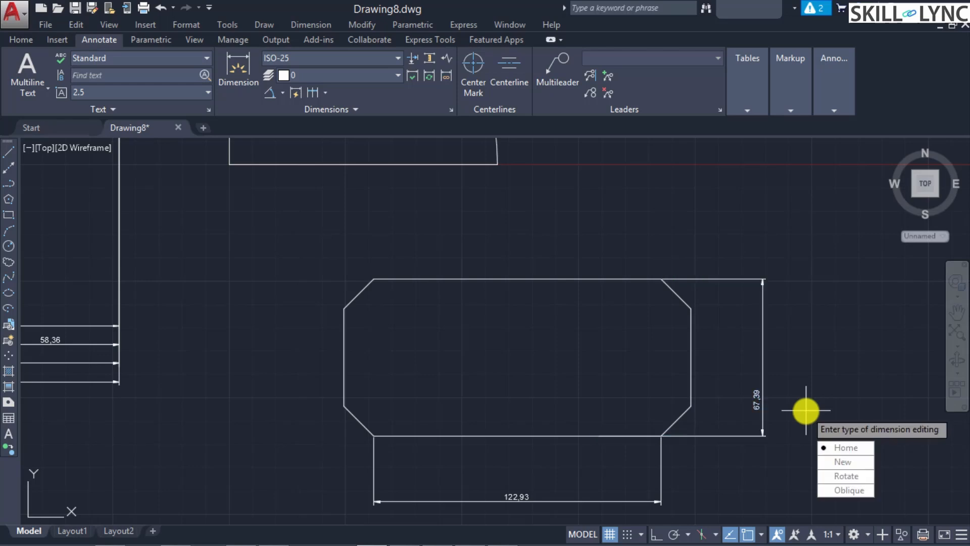
{"action": "left_click", "coordinate": [836, 446]}
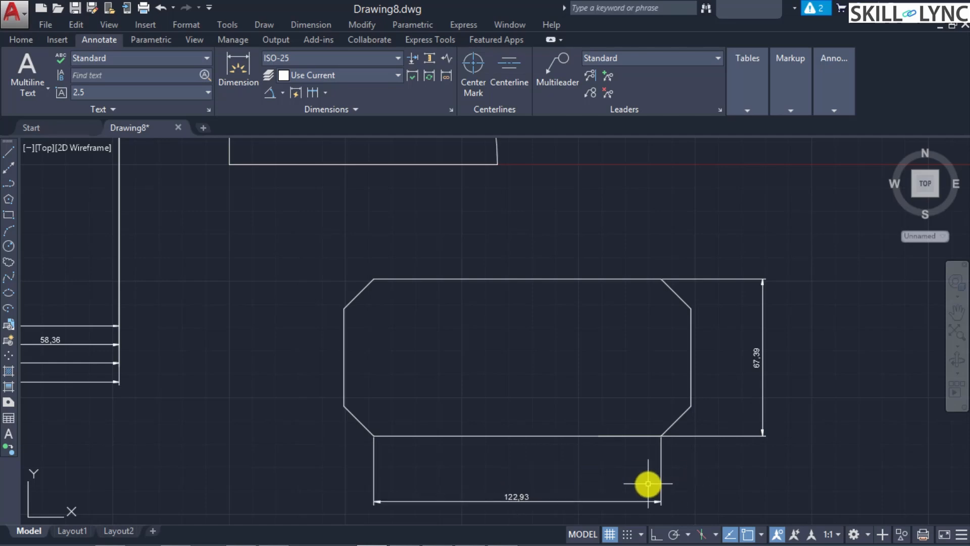
{"action": "type", "text": "DIMEDIT"}
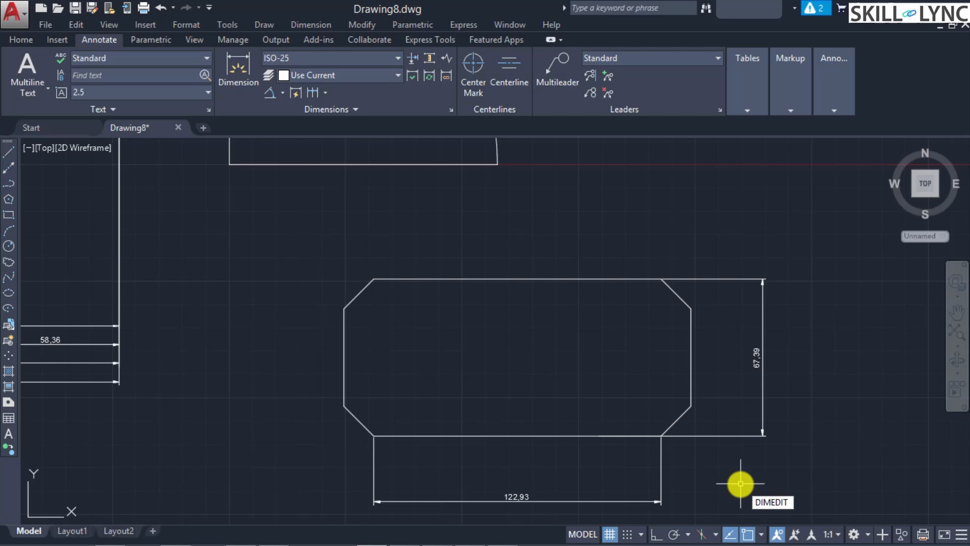
{"action": "key", "text": "Return"}
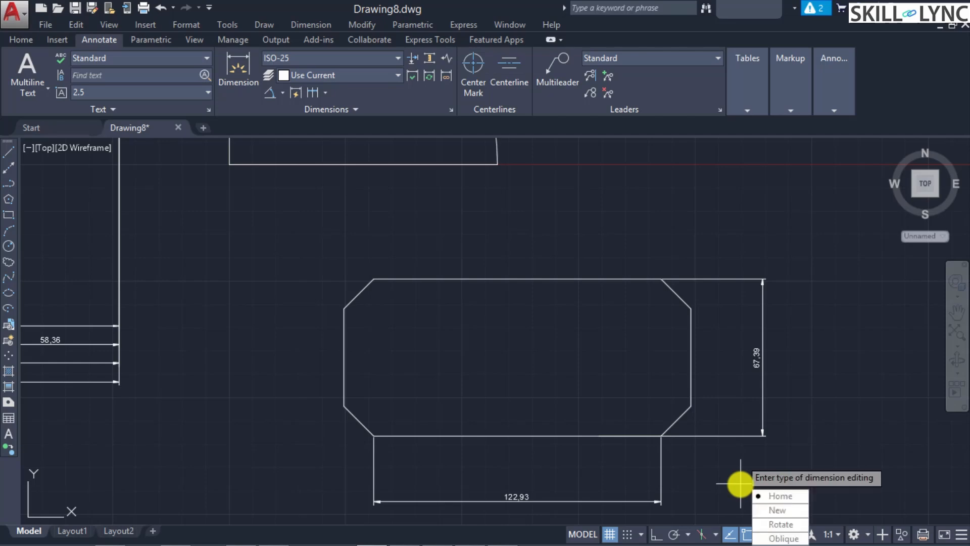
{"action": "left_click", "coordinate": [772, 510]}
{"action": "left_click", "coordinate": [755, 359]}
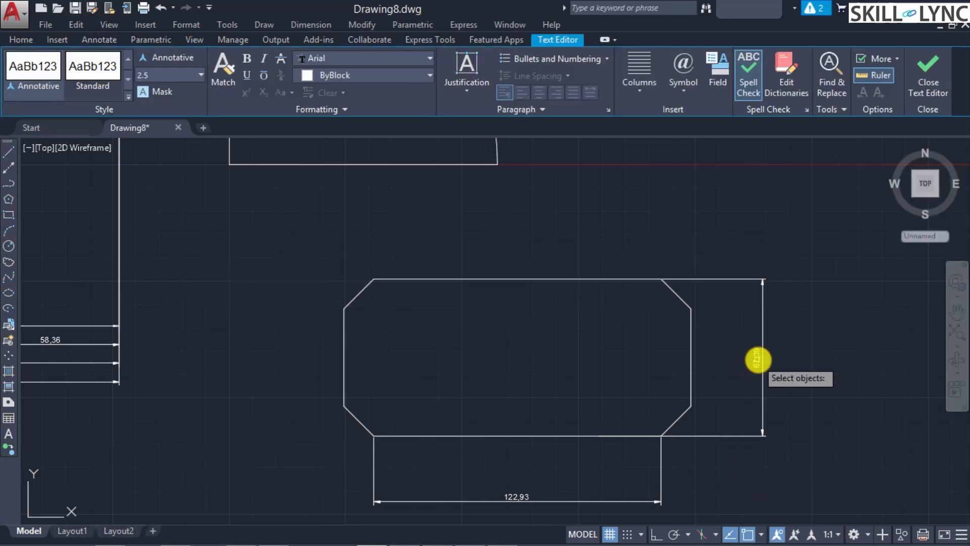
{"action": "left_click", "coordinate": [759, 360]}
{"action": "key", "text": "Return"}
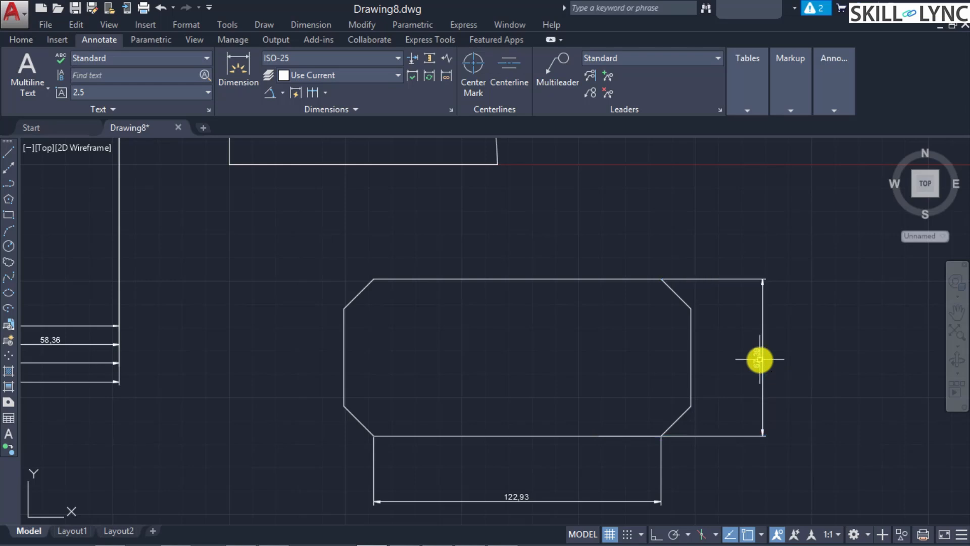
Step: Replace the vertical dimension's text with "150 mm" using the New option of DIMEDIT
{"action": "key", "text": "Return"}
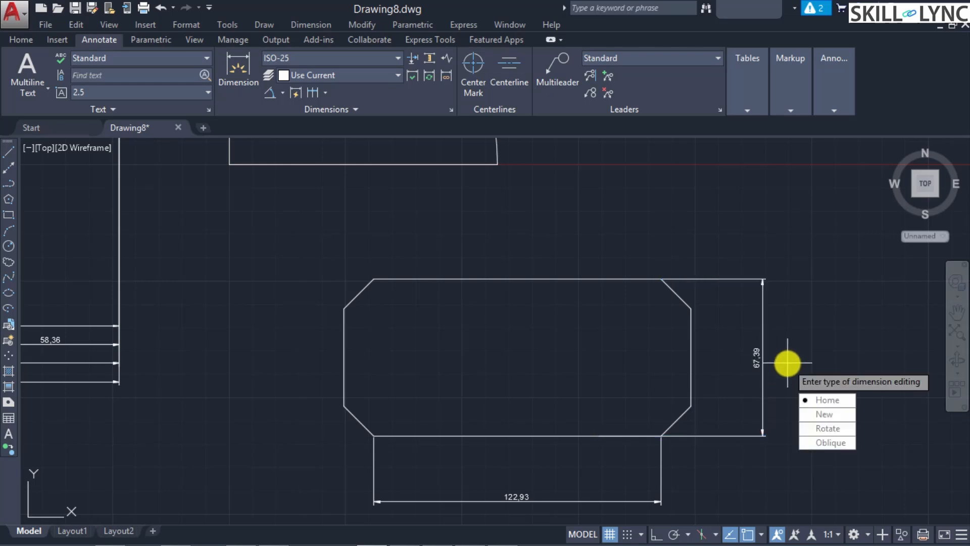
{"action": "key", "text": "Down"}
{"action": "key", "text": "Return"}
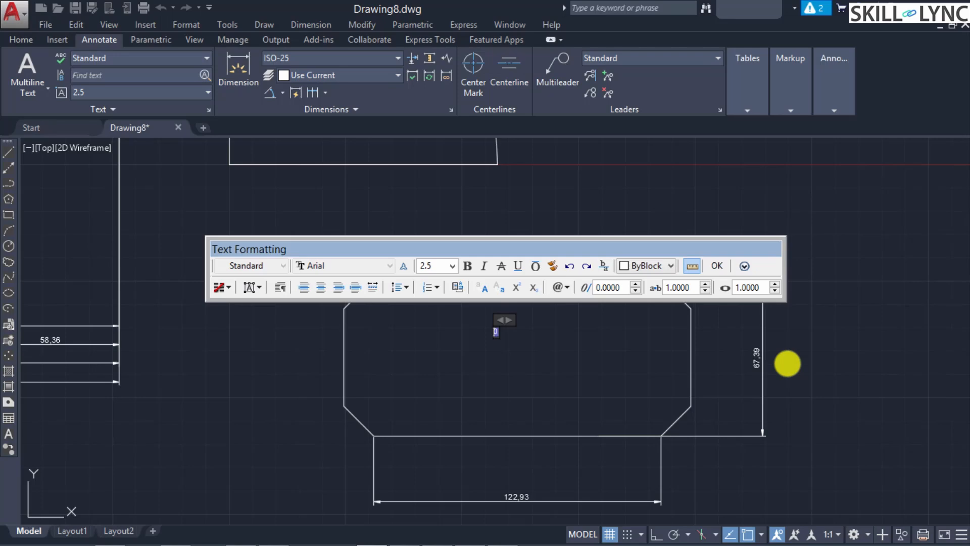
{"action": "type", "text": "150"}
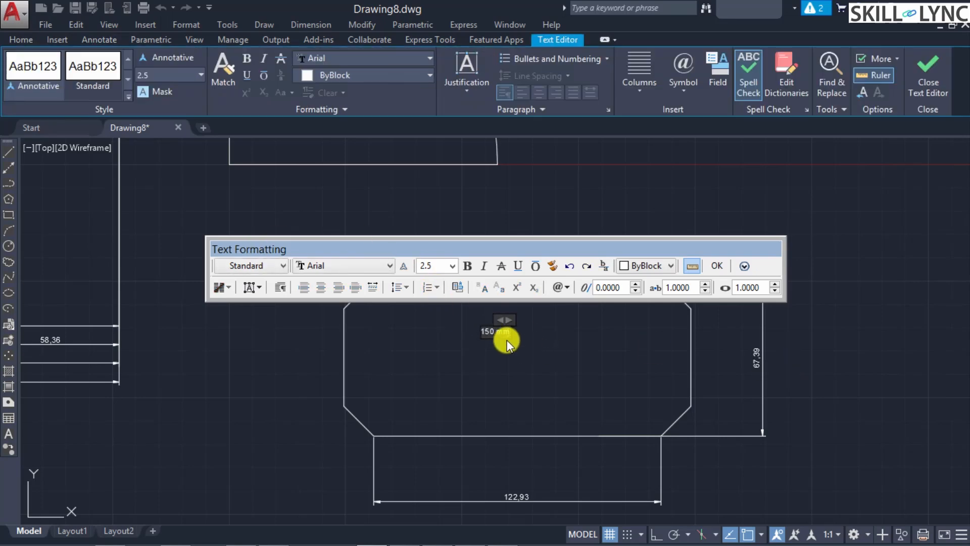
{"action": "left_click", "coordinate": [722, 267]}
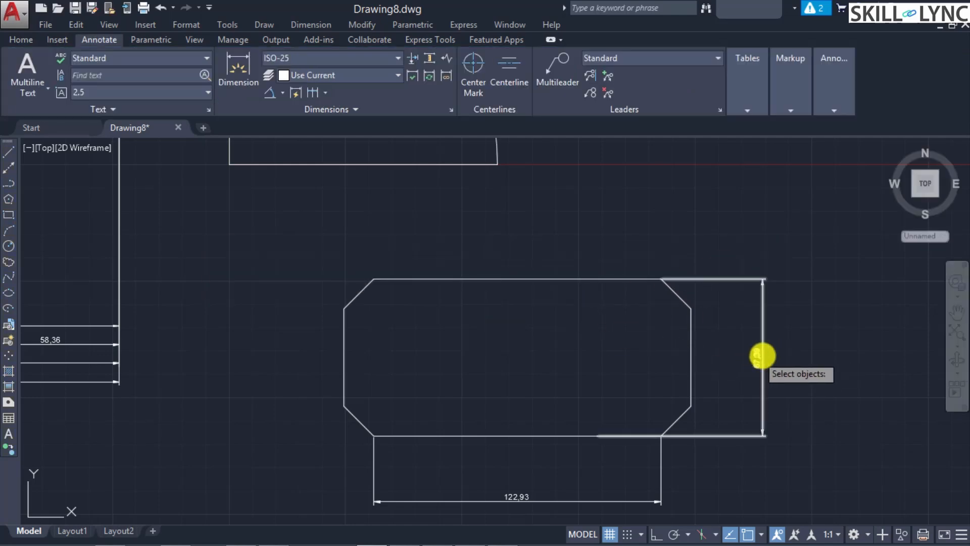
{"action": "left_click", "coordinate": [762, 358]}
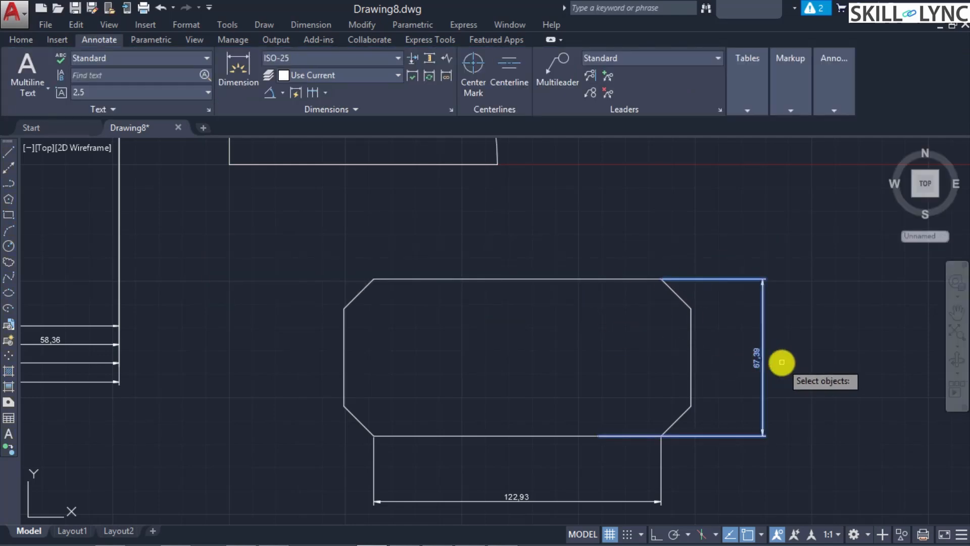
{"action": "key", "text": "Return"}
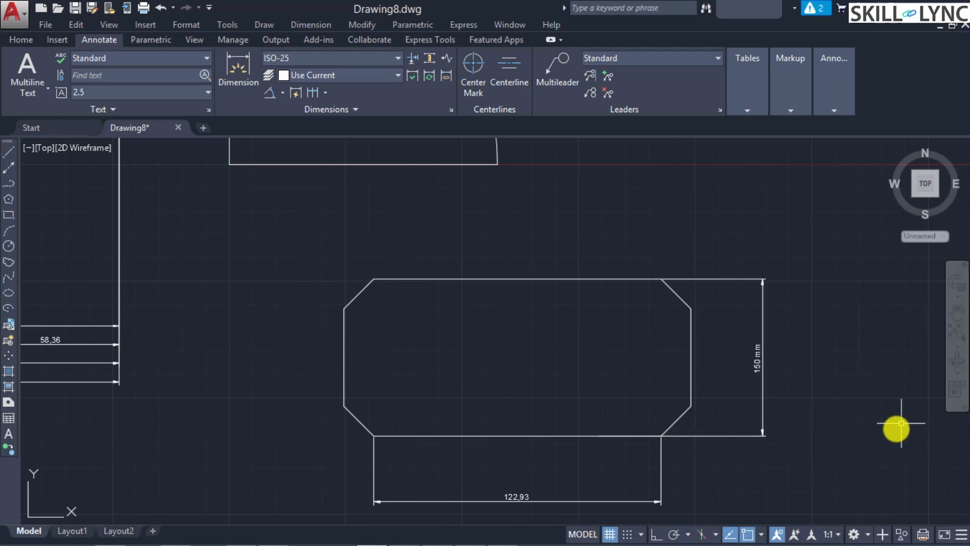
Step: Rotate the horizontal dimension's text to 45 degrees with the Rotate option of DIMEDIT
{"action": "type", "text": "DIMEDIT"}
{"action": "key", "text": "Return"}
{"action": "key", "text": "Down"}
{"action": "key", "text": "Down"}
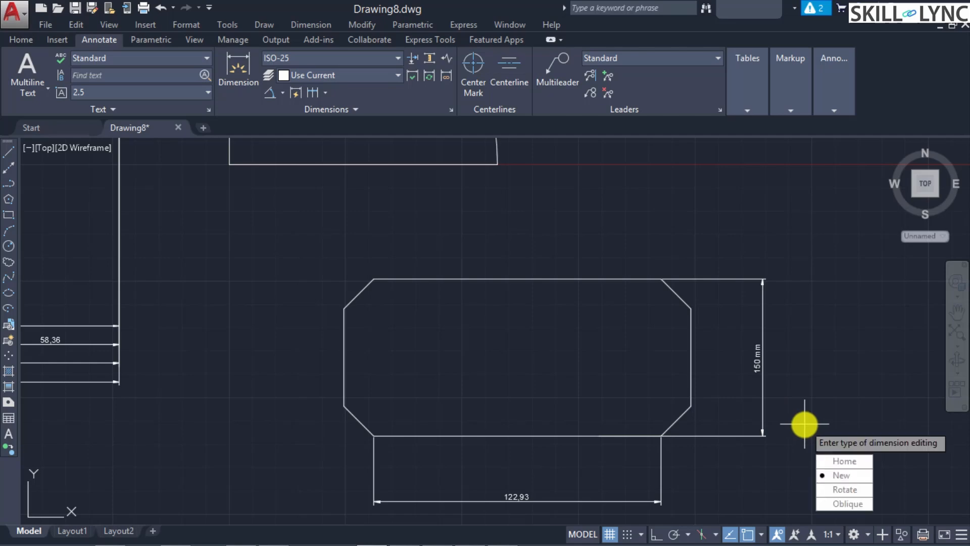
{"action": "key", "text": "Return"}
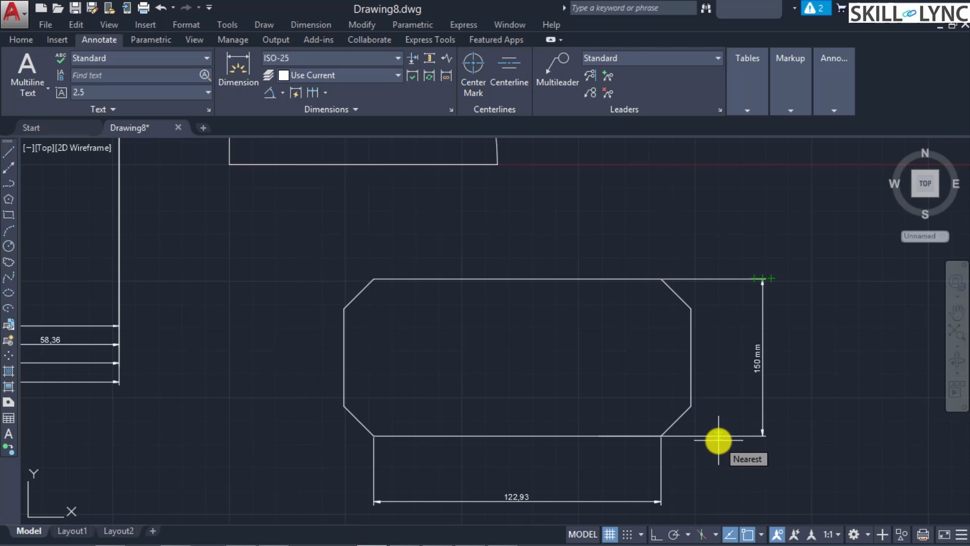
{"action": "type", "text": "45"}
{"action": "key", "text": "Return"}
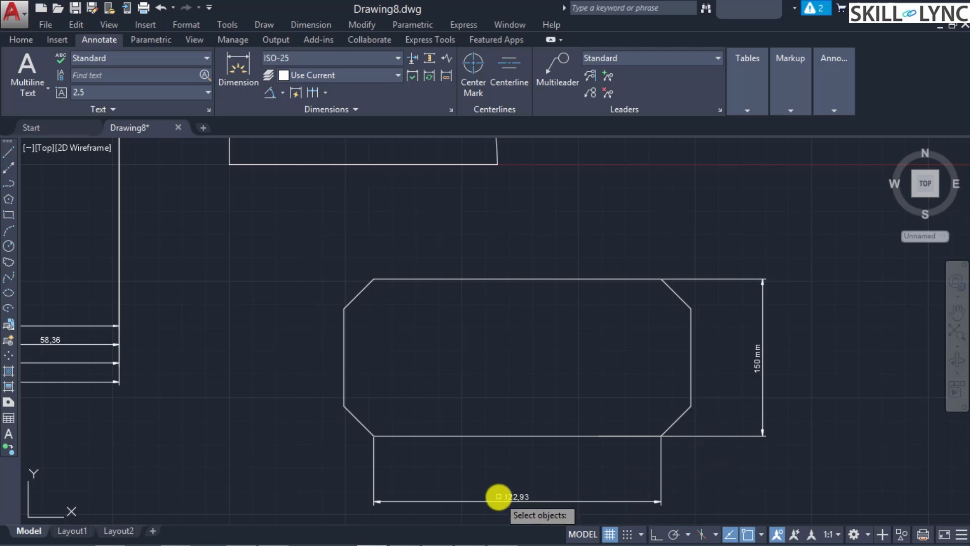
{"action": "left_click", "coordinate": [515, 497]}
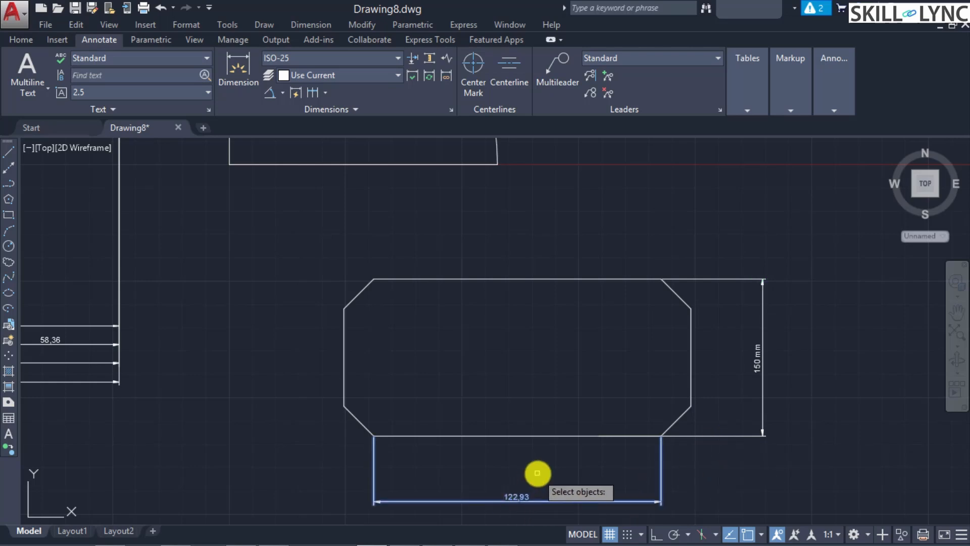
{"action": "key", "text": "Return"}
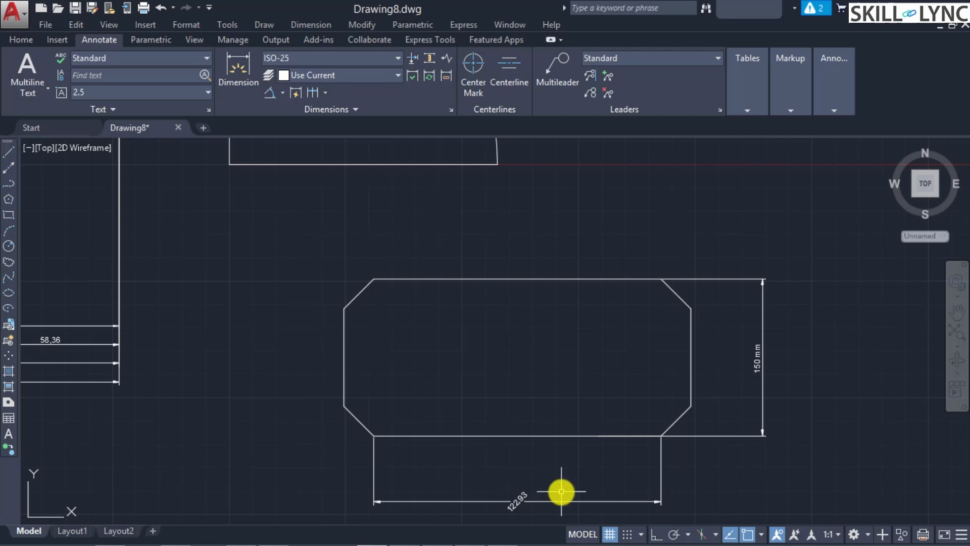
Step: Set the horizontal dimension's text angle back to 0 with the Rotate option of DIMEDIT
{"action": "type", "text": "DIMEDIT"}
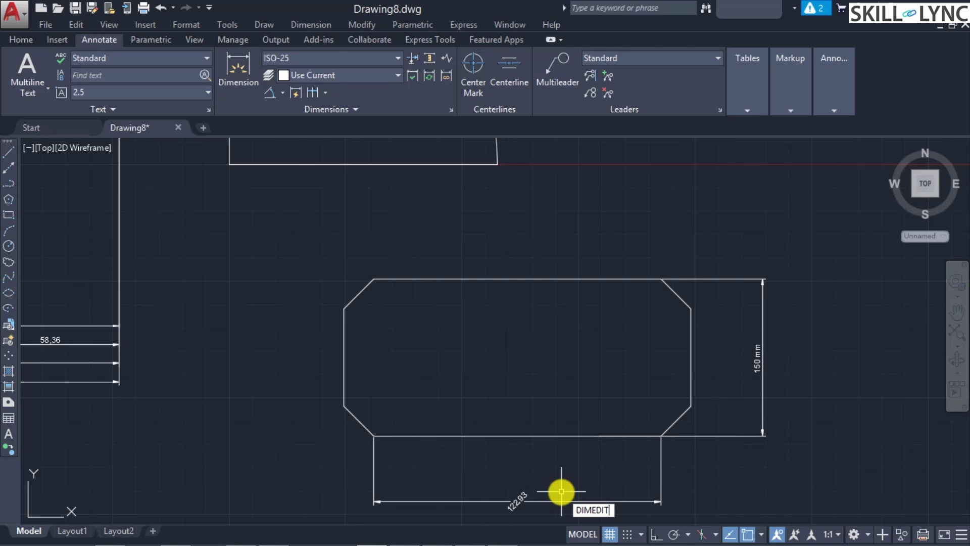
{"action": "key", "text": "Return"}
{"action": "key", "text": "Down"}
{"action": "key", "text": "Down"}
{"action": "key", "text": "Return"}
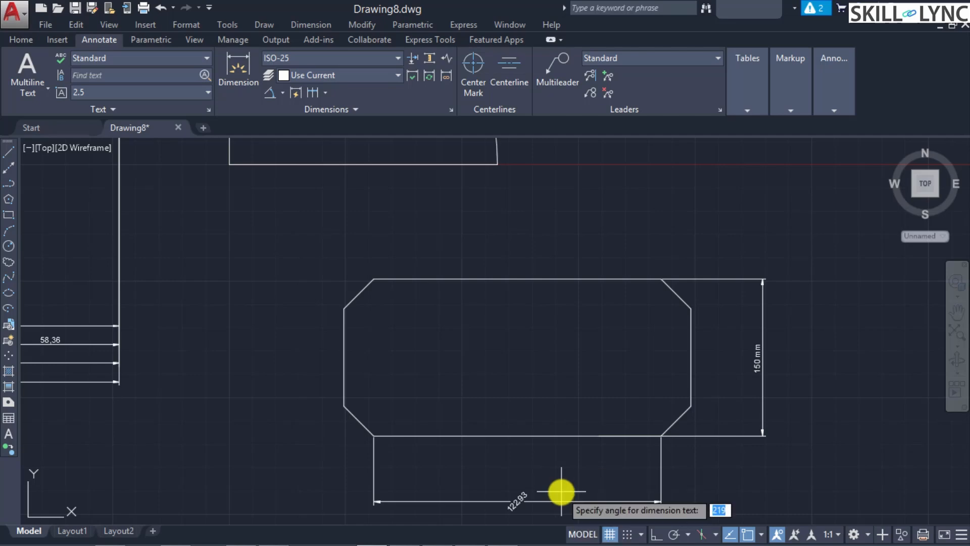
{"action": "type", "text": "0"}
{"action": "key", "text": "Return"}
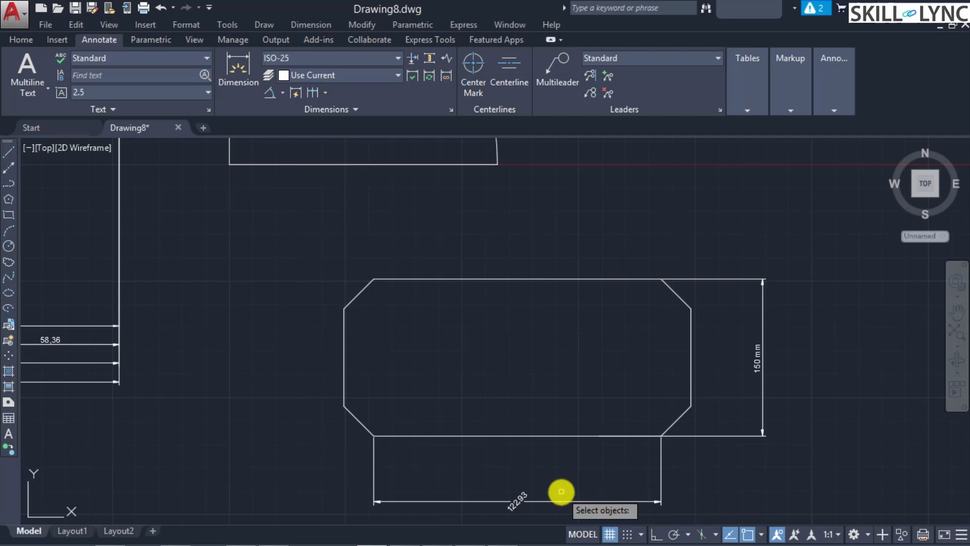
{"action": "left_click", "coordinate": [520, 497]}
{"action": "key", "text": "Return"}
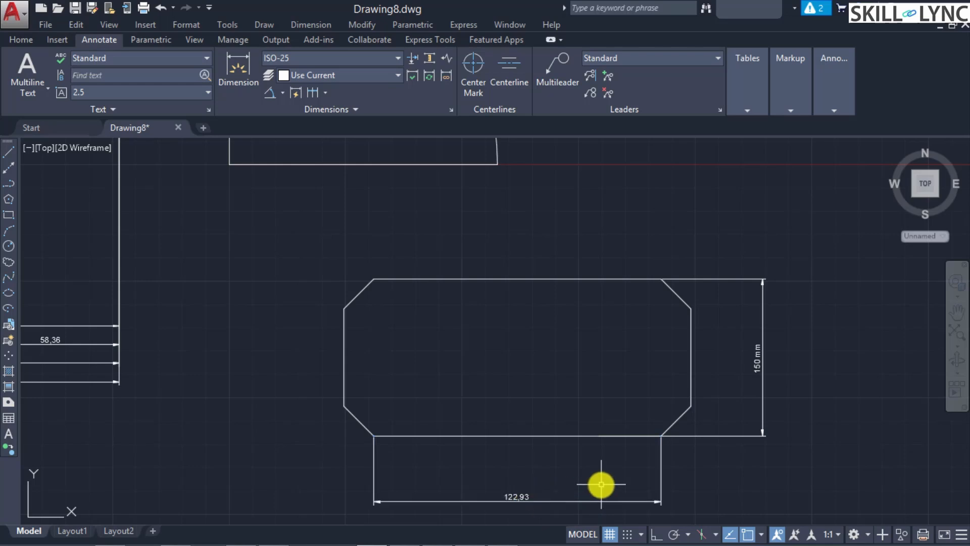
Step: Slant the horizontal dimension's extension lines to 60 degrees with the Oblique option of DIMEDIT
{"action": "key", "text": "Return"}
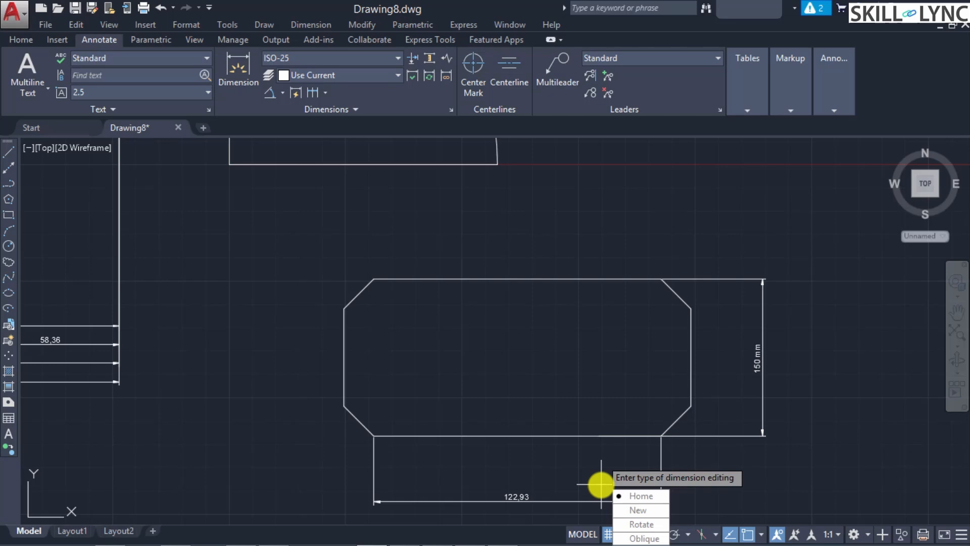
{"action": "key", "text": "Down"}
{"action": "key", "text": "Down"}
{"action": "key", "text": "Down"}
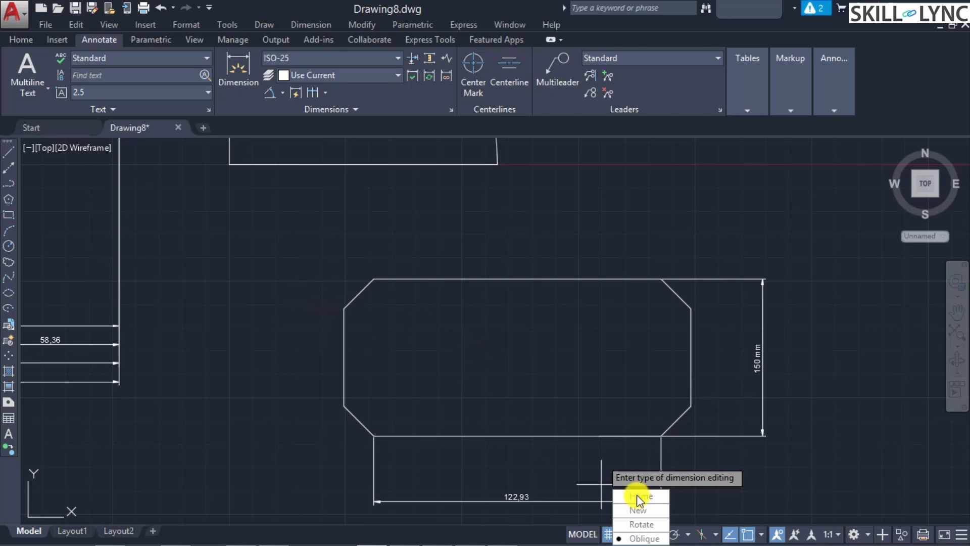
{"action": "left_click", "coordinate": [642, 537]}
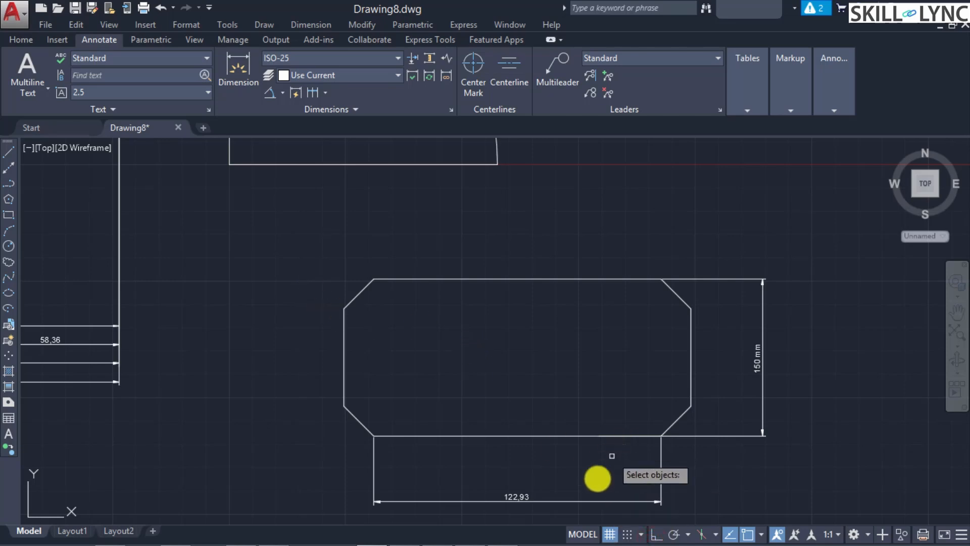
{"action": "left_click", "coordinate": [579, 500]}
{"action": "key", "text": "Return"}
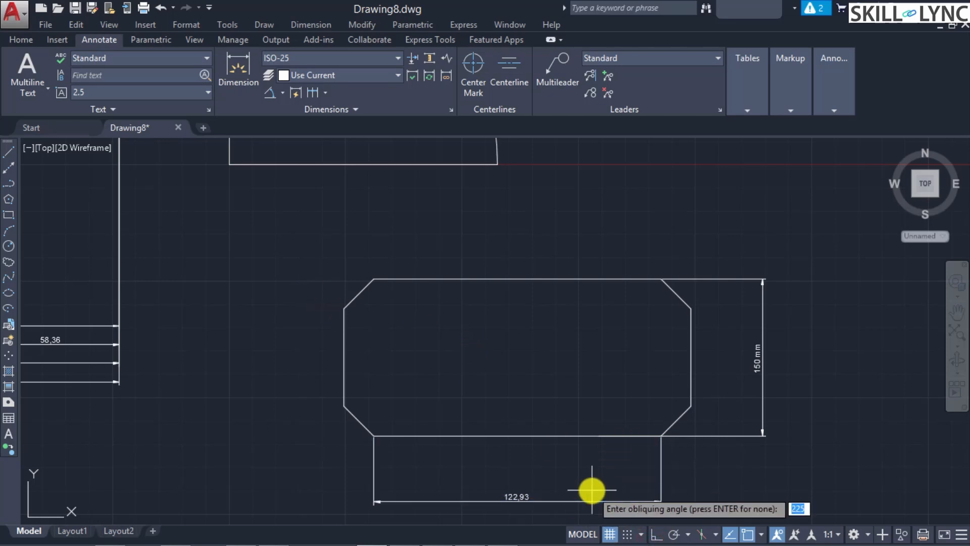
{"action": "type", "text": "60"}
{"action": "key", "text": "Return"}
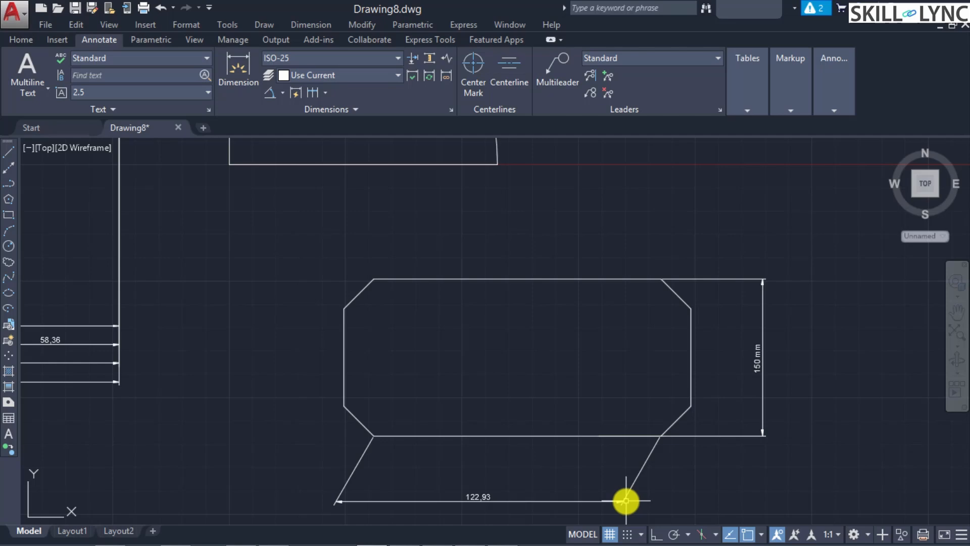
Step: Start the DIMSTYLE command and open the ISO-25 dimension style for modification
{"action": "type", "text": "DIMSTyle"}
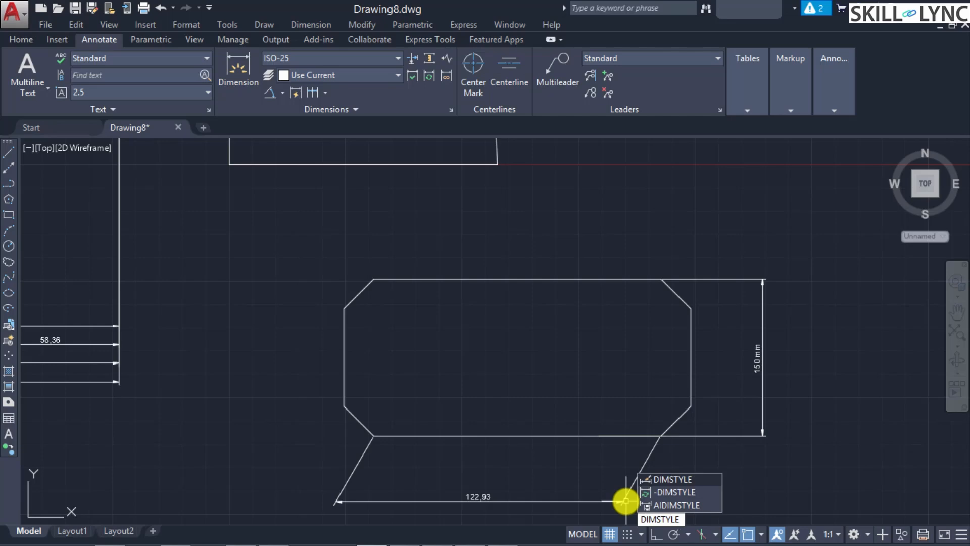
{"action": "key", "text": "Return"}
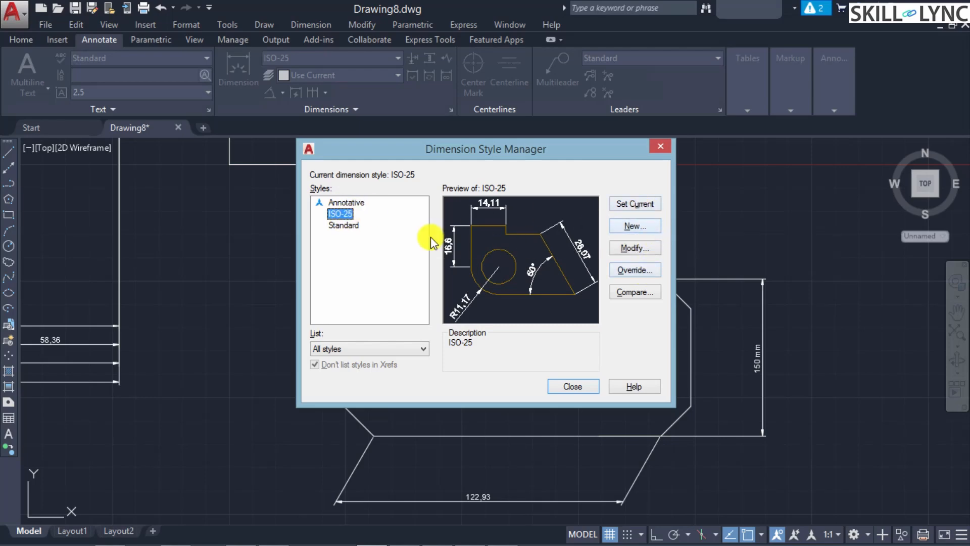
{"action": "left_click", "coordinate": [346, 214]}
{"action": "left_click", "coordinate": [374, 247]}
{"action": "left_click", "coordinate": [637, 247]}
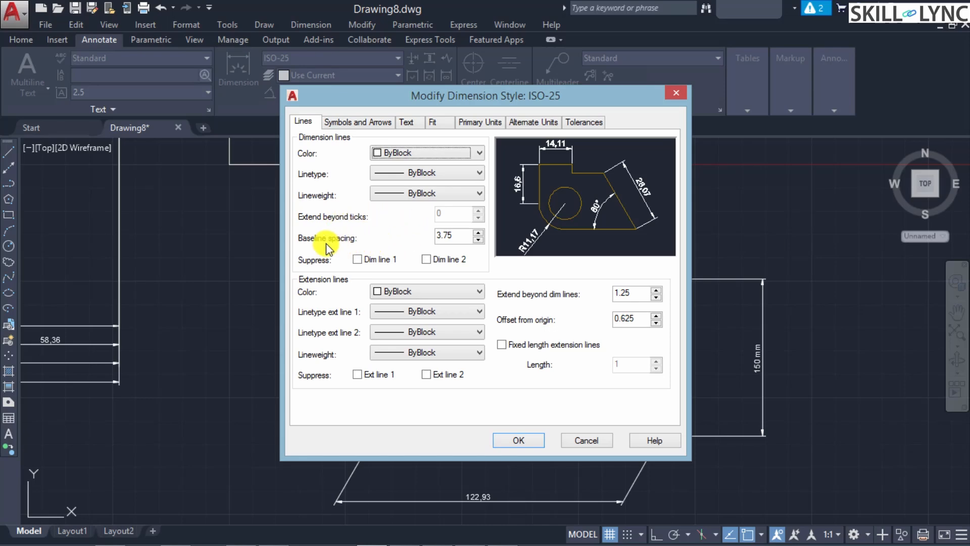
Step: Set the baseline spacing of the ISO-25 style's dimension lines to 5
{"action": "double_click", "coordinate": [448, 241]}
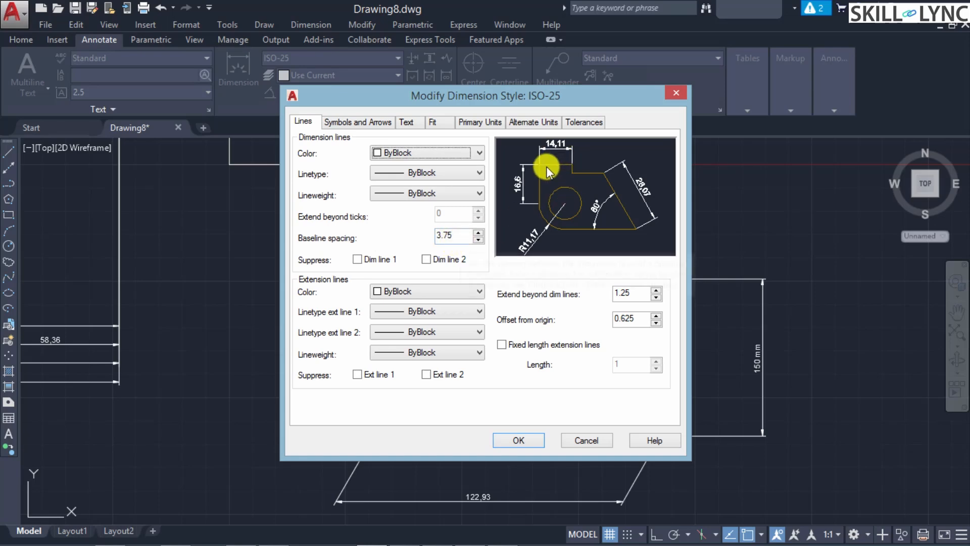
{"action": "double_click", "coordinate": [449, 235]}
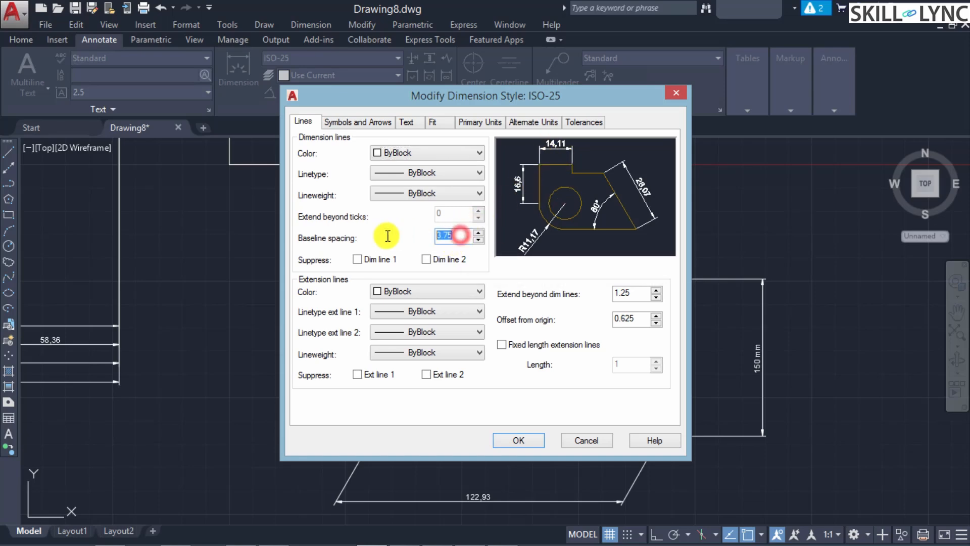
{"action": "type", "text": "5"}
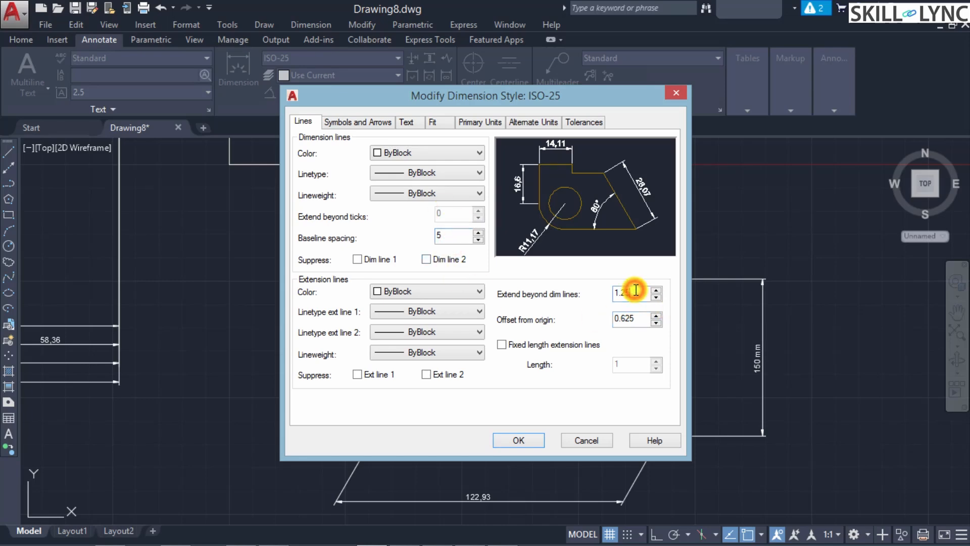
Step: Try suppressing dimension lines 1 and 2 in the style preview, and clear both suppressions again
{"action": "left_click", "coordinate": [359, 259]}
{"action": "left_click", "coordinate": [430, 260]}
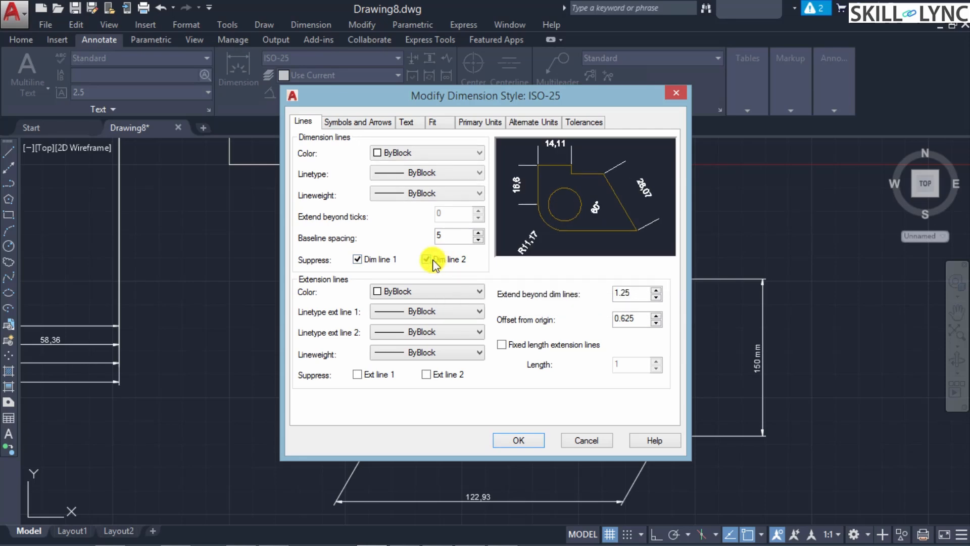
{"action": "left_click", "coordinate": [430, 259]}
{"action": "left_click", "coordinate": [357, 259]}
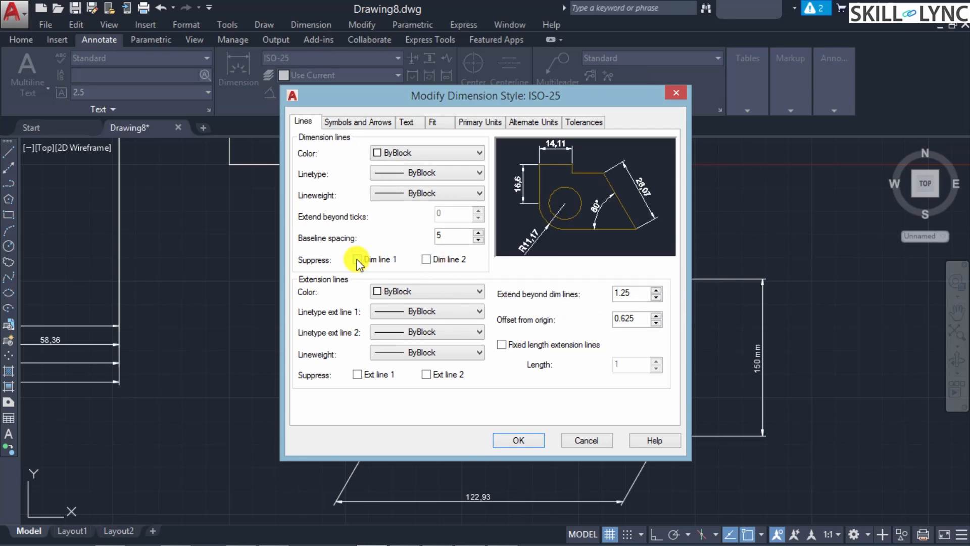
{"action": "left_click", "coordinate": [358, 260]}
{"action": "left_click", "coordinate": [358, 259]}
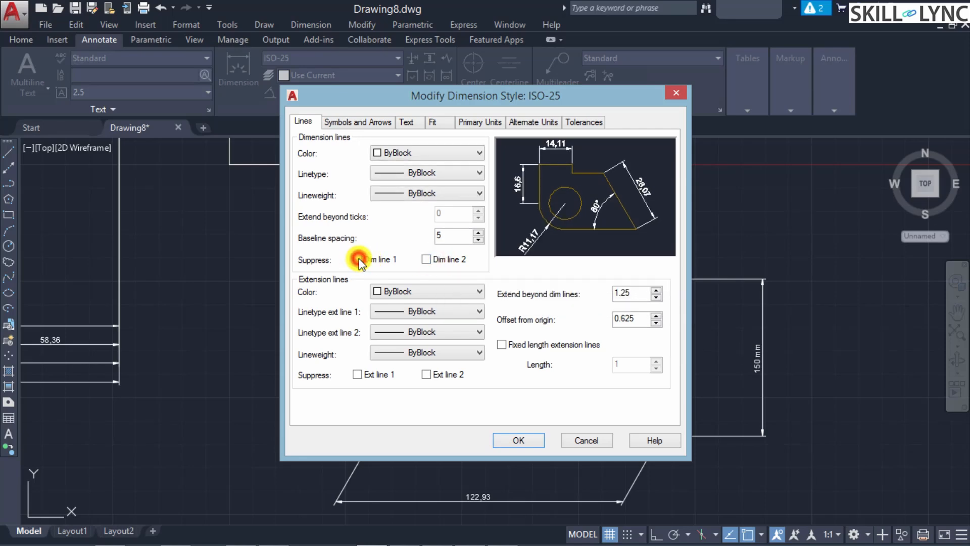
{"action": "left_click", "coordinate": [426, 259]}
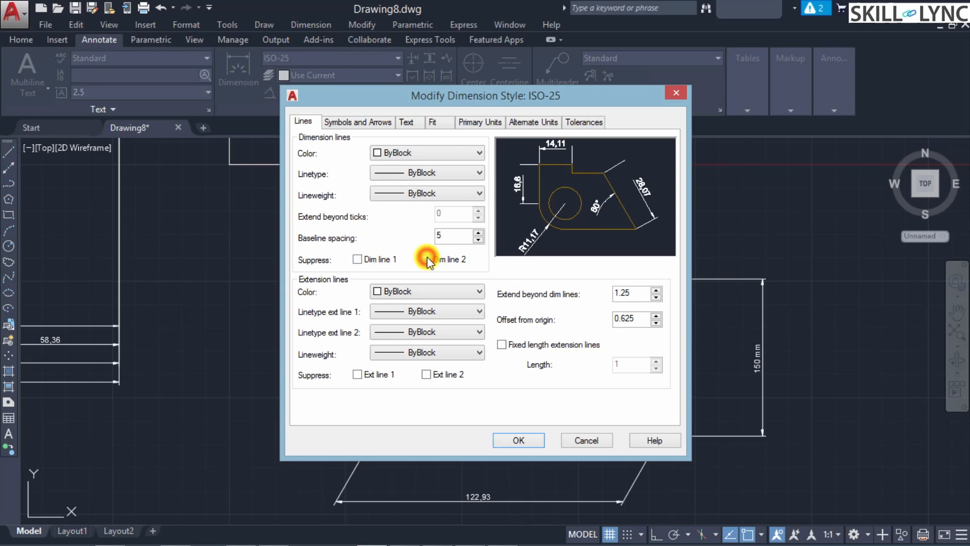
{"action": "left_click", "coordinate": [358, 260]}
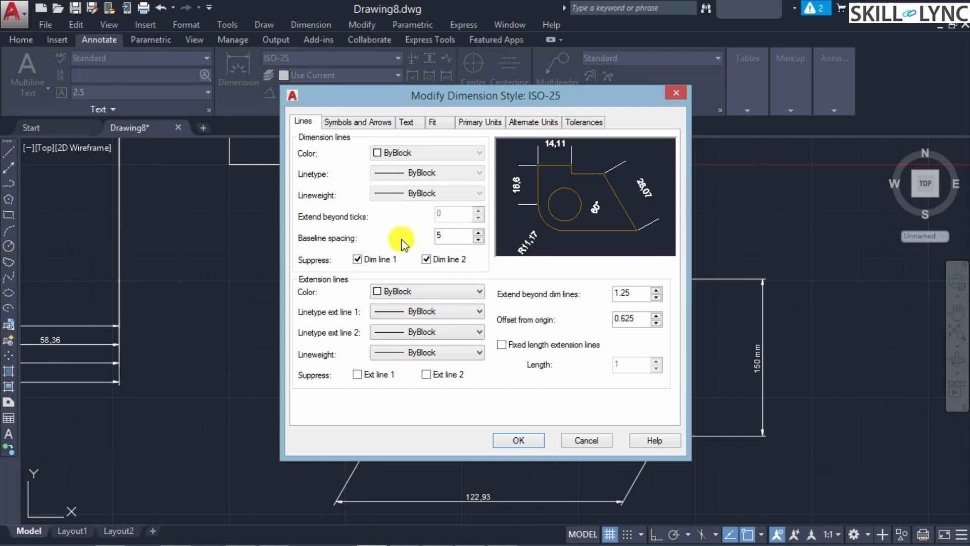
{"action": "left_click", "coordinate": [360, 258]}
{"action": "left_click", "coordinate": [432, 258]}
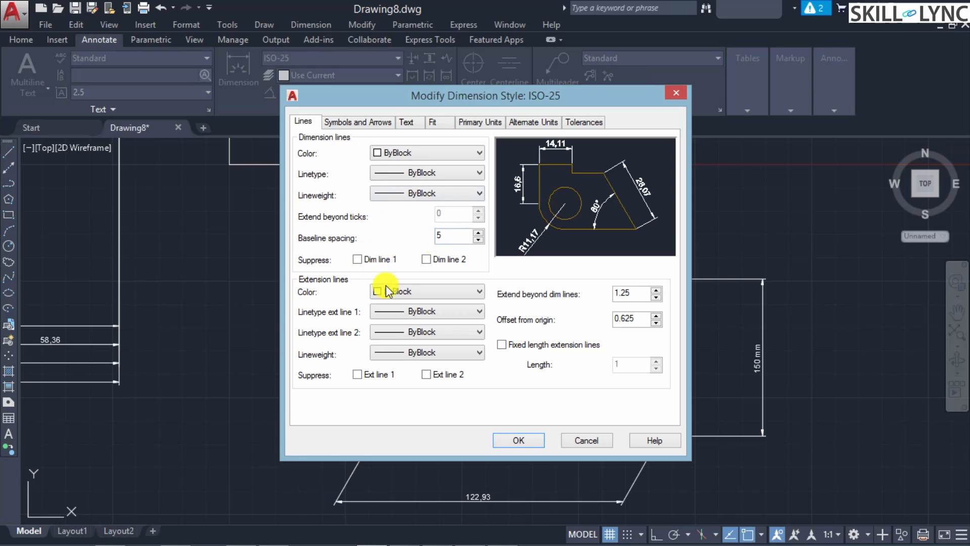
Step: Try suppressing extension lines 1 and 2 in the style preview, and restore both extension lines
{"action": "left_click", "coordinate": [357, 375]}
{"action": "left_click", "coordinate": [357, 374]}
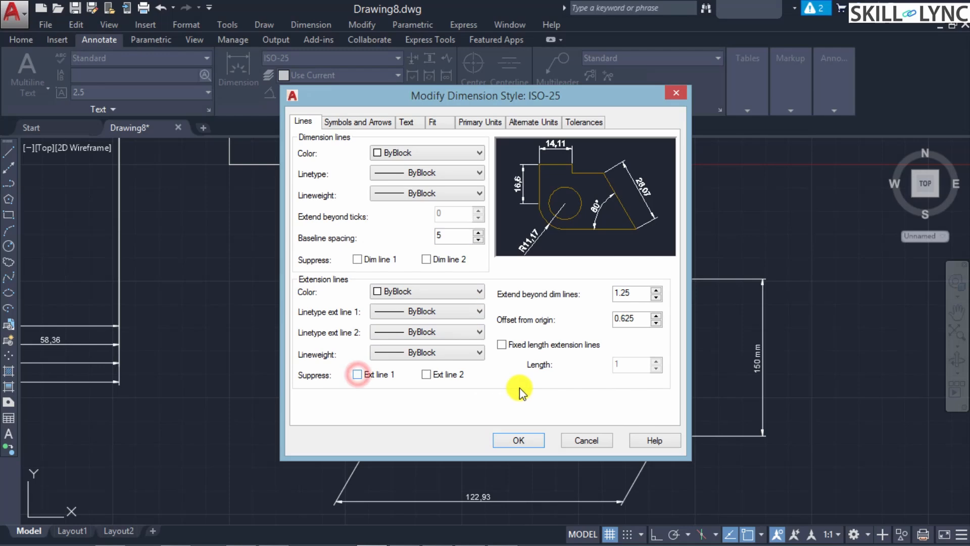
{"action": "left_click", "coordinate": [426, 374]}
{"action": "left_click", "coordinate": [357, 375]}
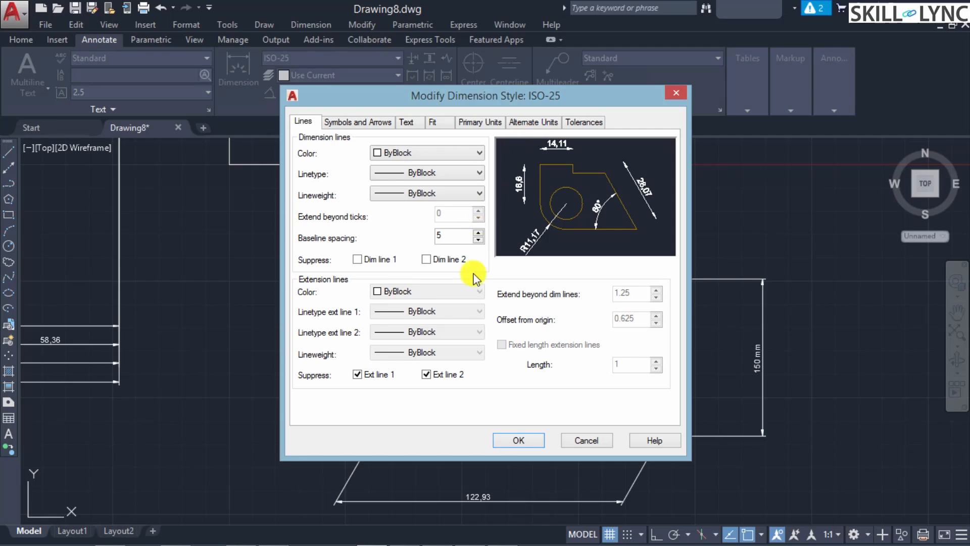
{"action": "left_click", "coordinate": [426, 374]}
{"action": "left_click", "coordinate": [359, 376]}
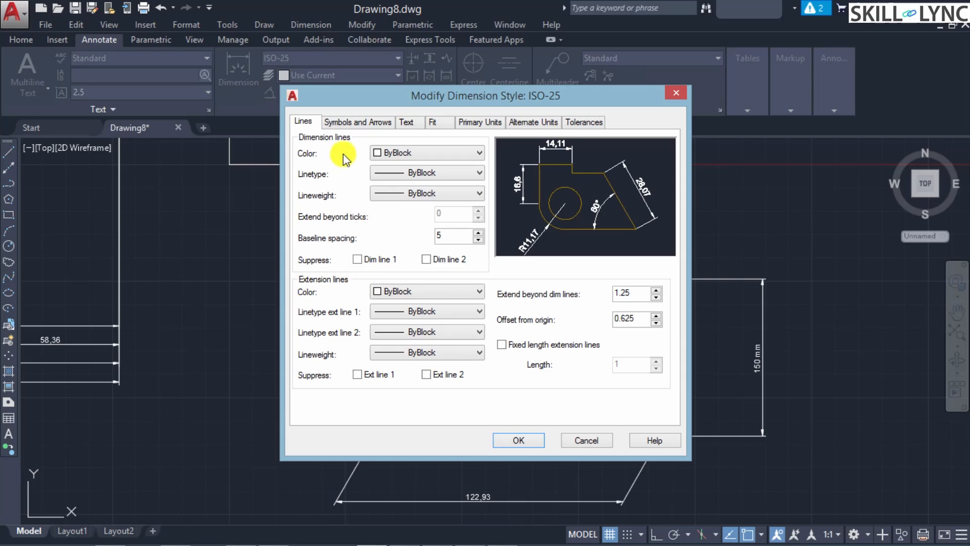
Step: Review the style's symbols and arrows settings, and try the frame around the dimension text before turning it off
{"action": "left_click", "coordinate": [348, 121]}
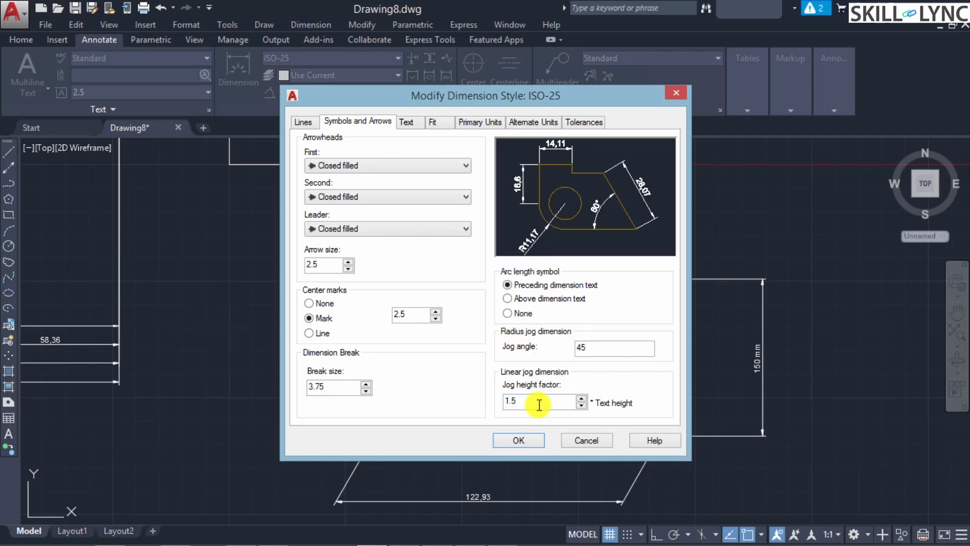
{"action": "mouse_move", "coordinate": [533, 401]}
{"action": "left_click", "coordinate": [423, 126]}
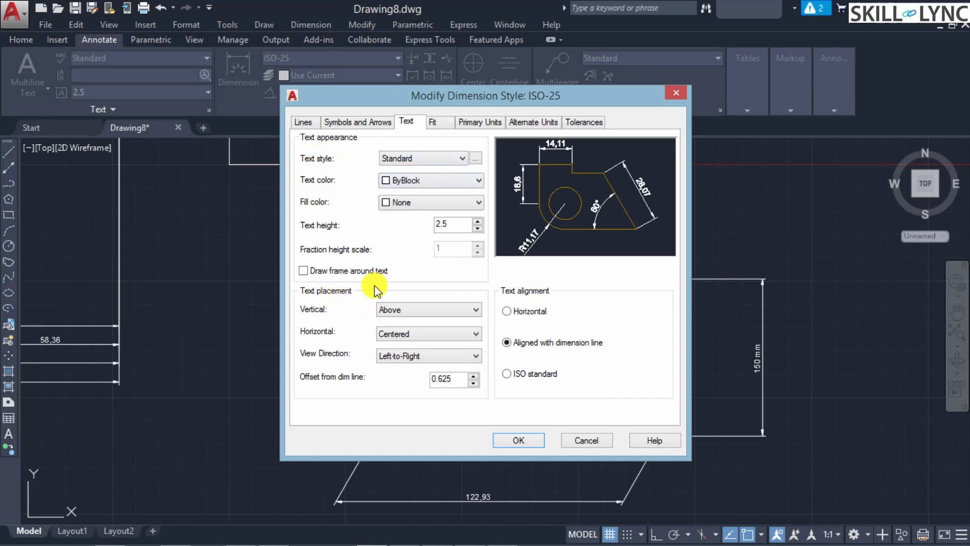
{"action": "left_click", "coordinate": [311, 273]}
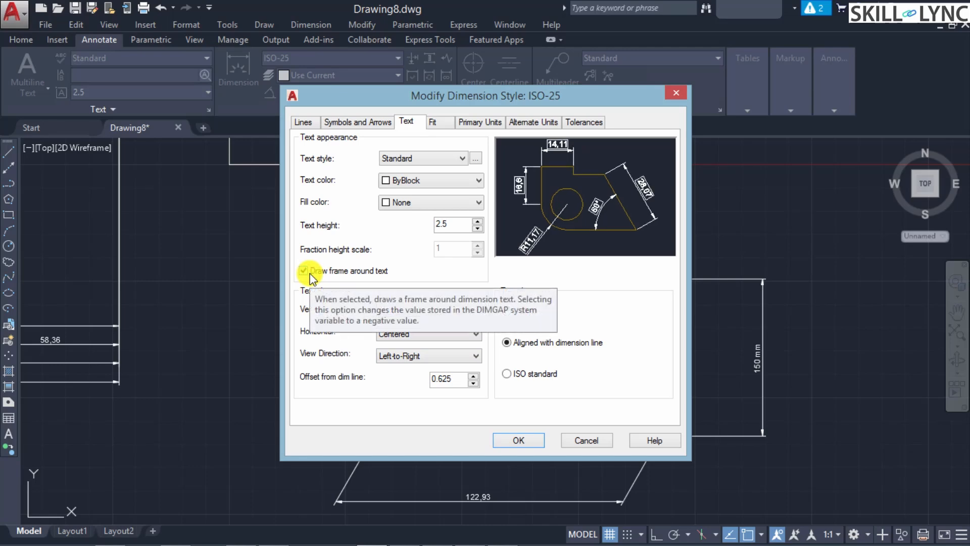
{"action": "left_click", "coordinate": [306, 271]}
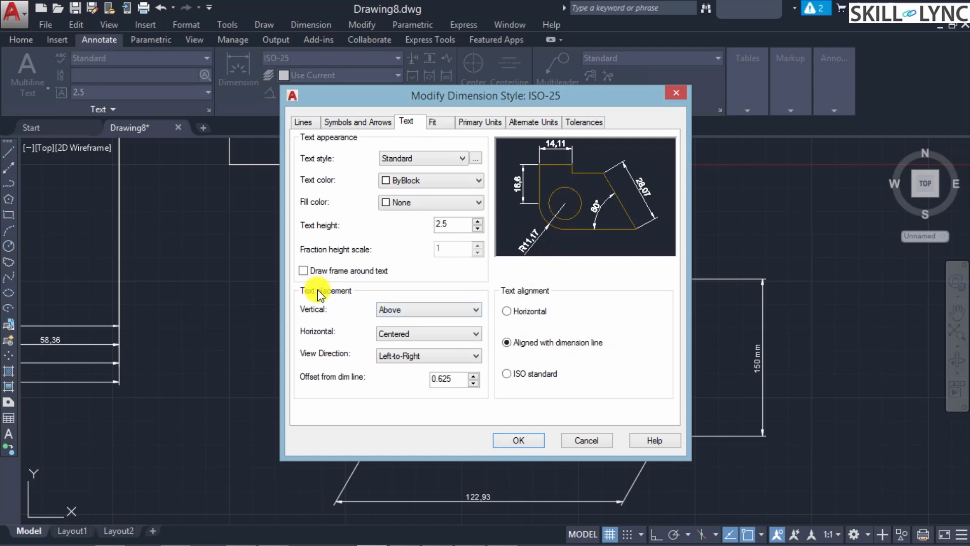
Step: Try the Centered, Outside and JIS vertical text placements, and set the vertical placement back to Above
{"action": "left_click", "coordinate": [412, 308]}
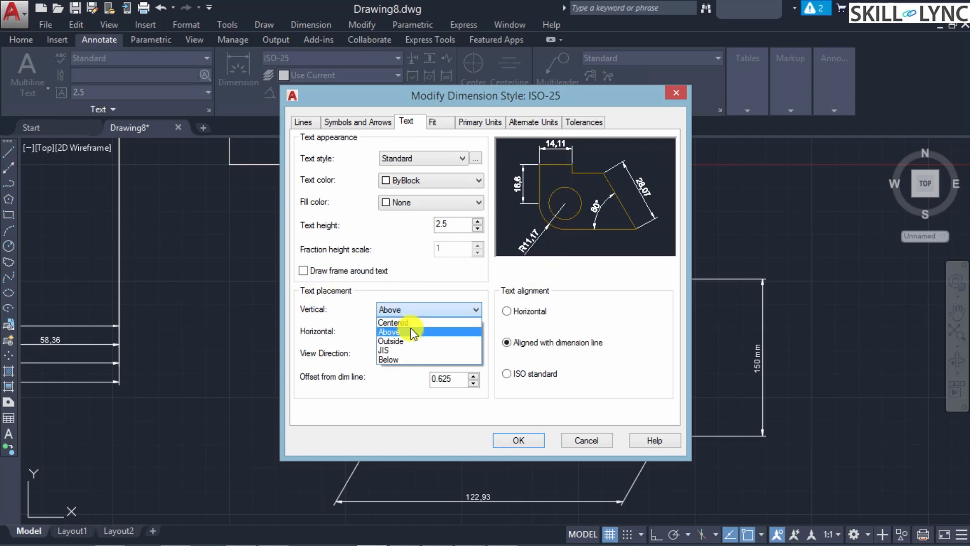
{"action": "left_click", "coordinate": [410, 322]}
{"action": "left_click", "coordinate": [418, 308]}
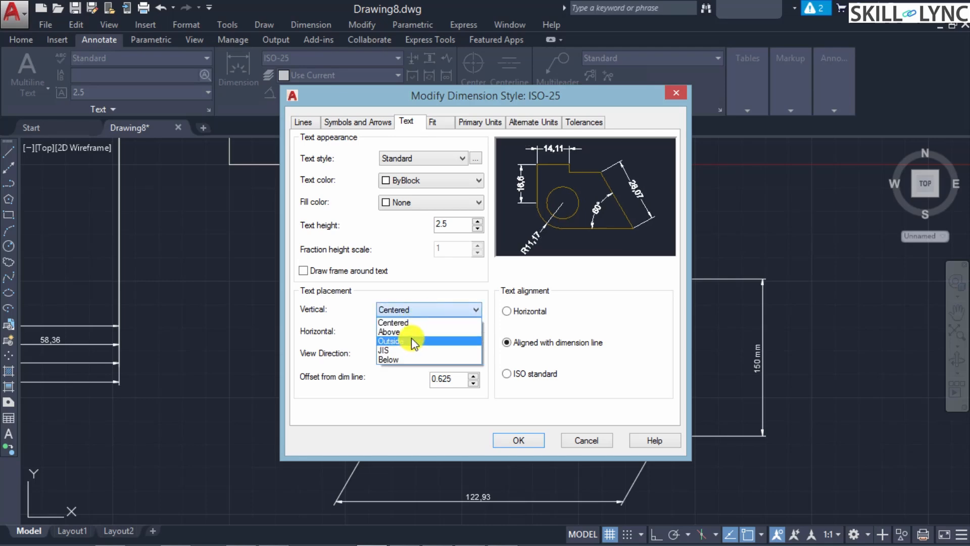
{"action": "left_click", "coordinate": [411, 337]}
{"action": "left_click", "coordinate": [428, 309]}
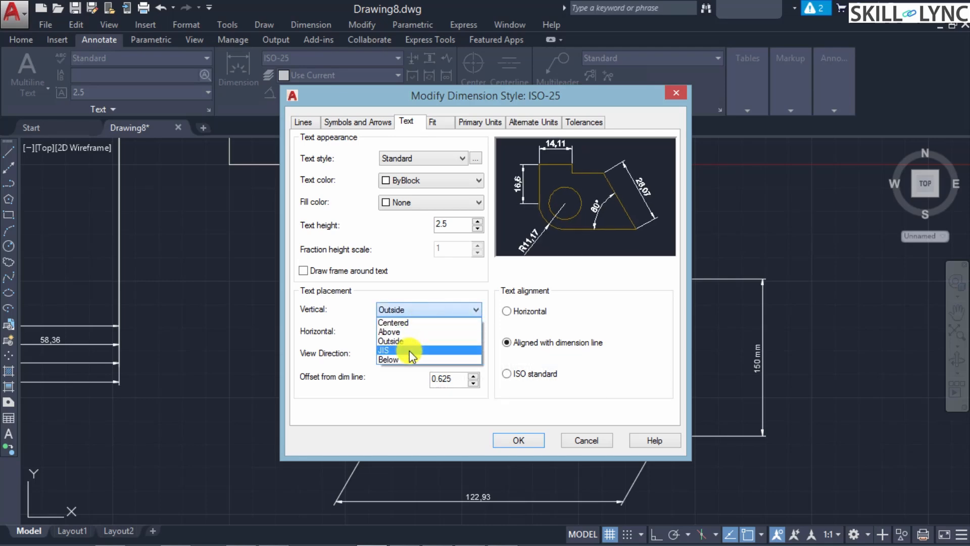
{"action": "left_click", "coordinate": [409, 348]}
{"action": "left_click", "coordinate": [420, 311]}
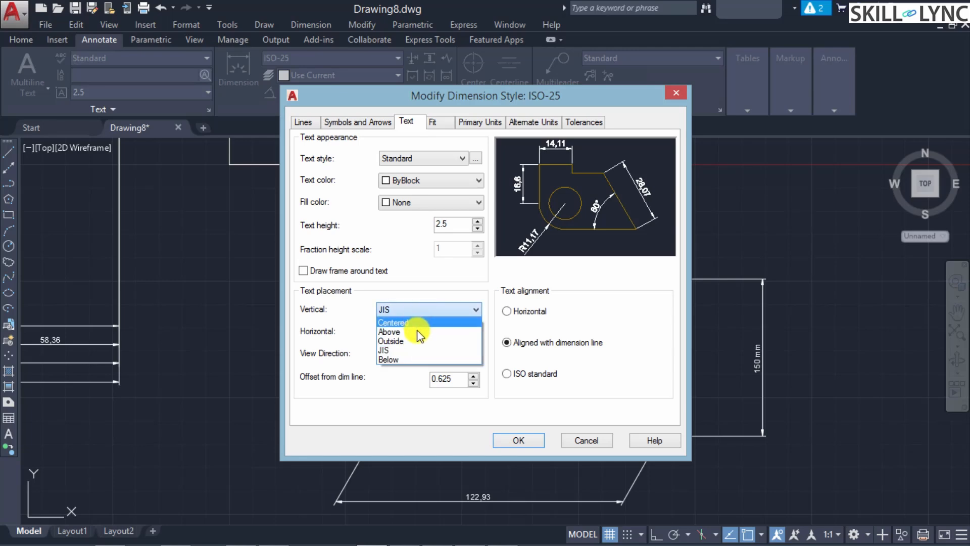
{"action": "left_click", "coordinate": [417, 328]}
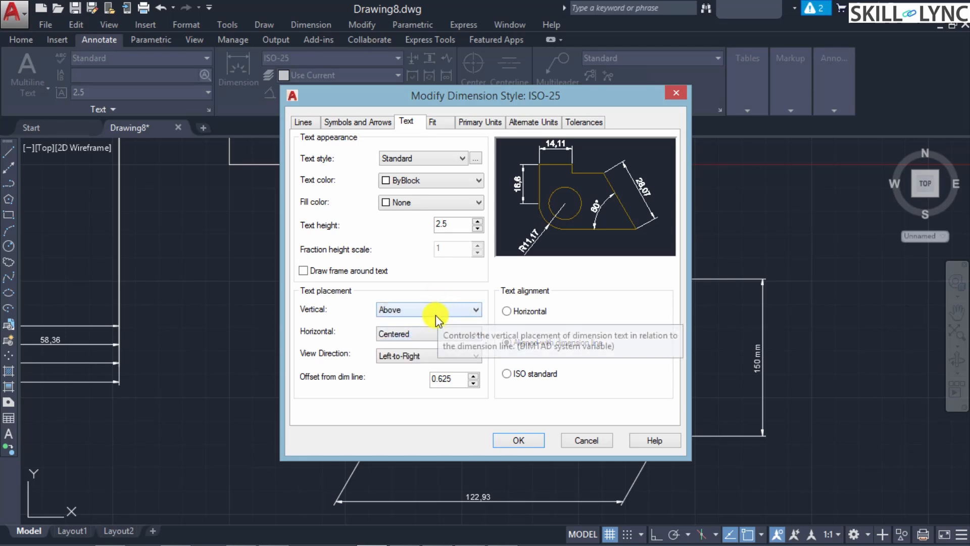
Step: Try the At Ext Line 1, At Ext Line 2 and Over Ext Line 1 horizontal text placements, and return the placement to Centered
{"action": "left_click", "coordinate": [432, 334]}
{"action": "left_click", "coordinate": [423, 356]}
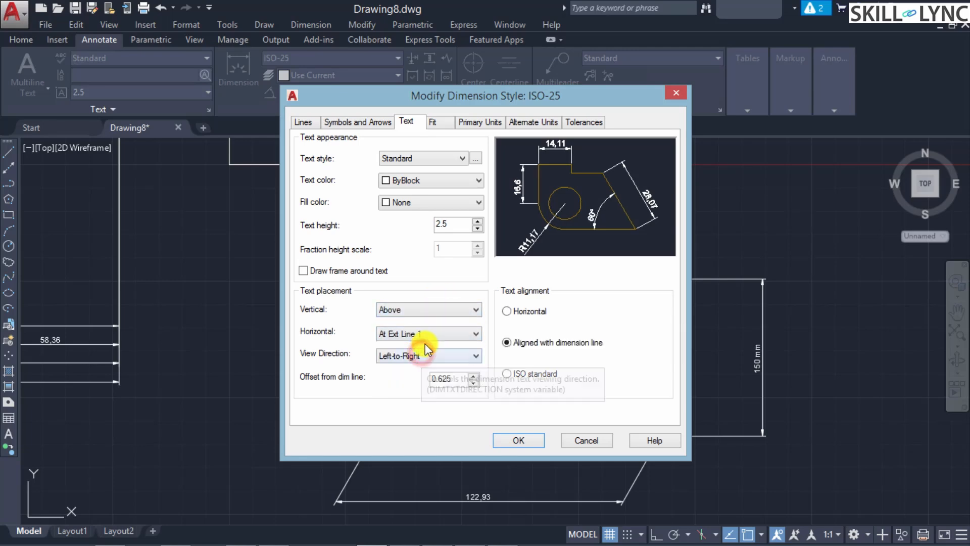
{"action": "left_click", "coordinate": [432, 331]}
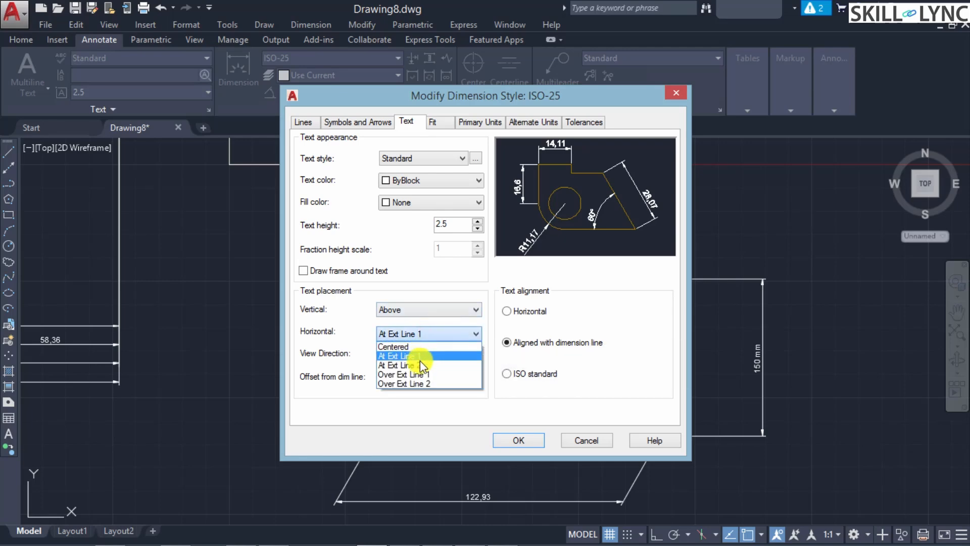
{"action": "left_click", "coordinate": [420, 364]}
{"action": "left_click", "coordinate": [457, 332]}
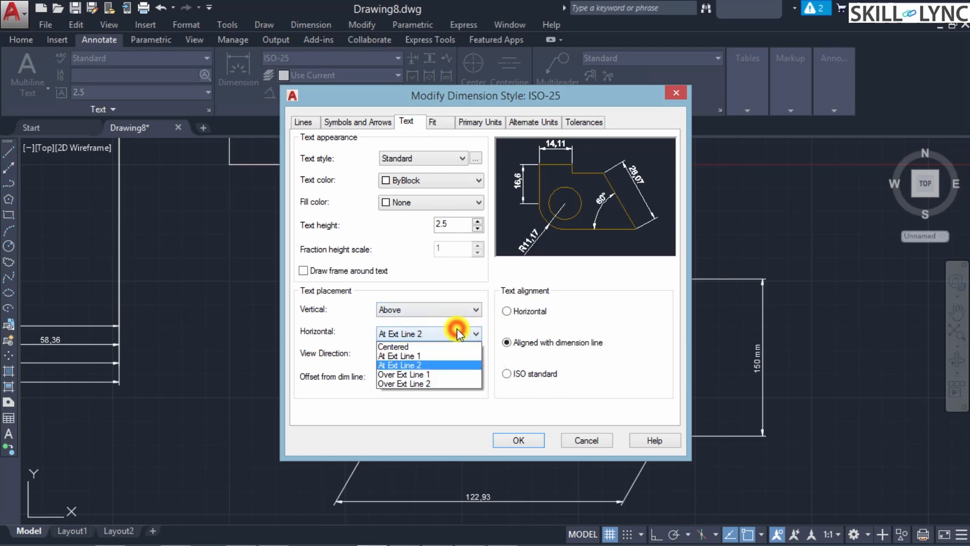
{"action": "left_click", "coordinate": [432, 374]}
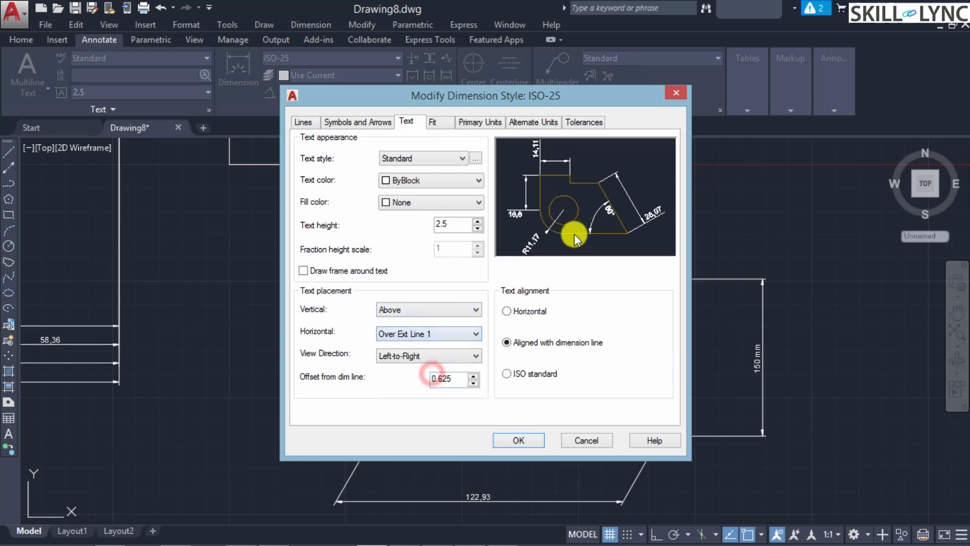
{"action": "left_click", "coordinate": [424, 355]}
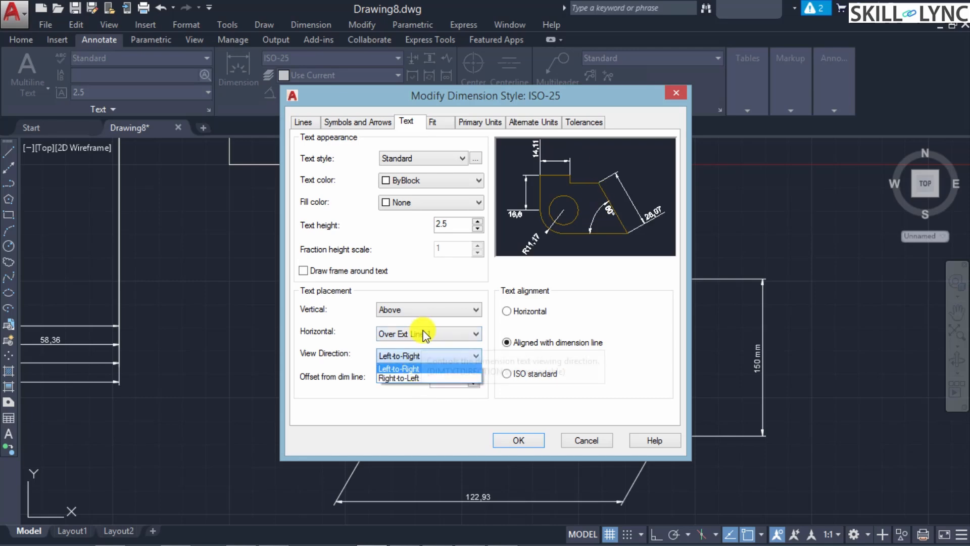
{"action": "left_click", "coordinate": [422, 330]}
{"action": "left_click", "coordinate": [417, 330]}
{"action": "left_click", "coordinate": [414, 347]}
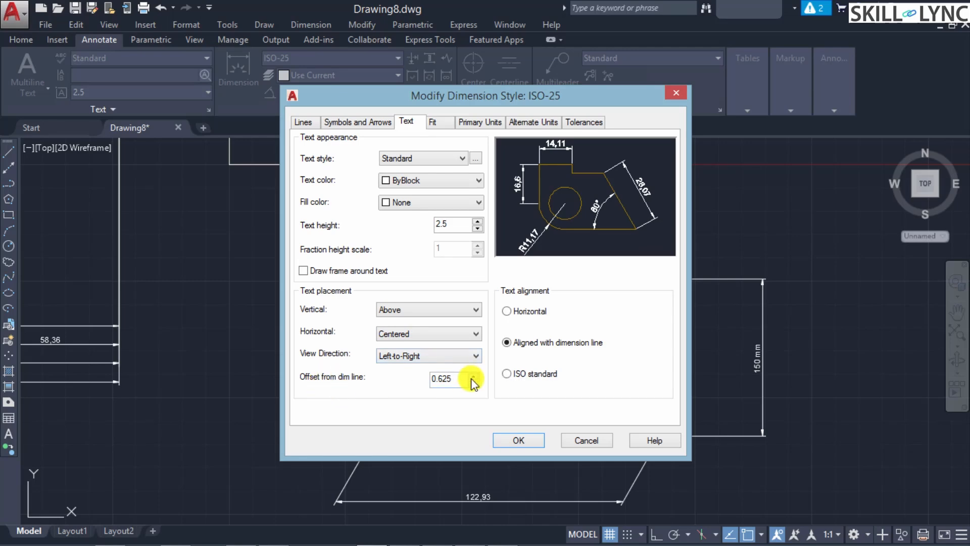
Step: Set the dimension text's offset from the dimension line to 2
{"action": "left_click_drag", "start_coordinate": [445, 379], "coordinate": [371, 379]}
{"action": "type", "text": "2"}
{"action": "left_click", "coordinate": [453, 224]}
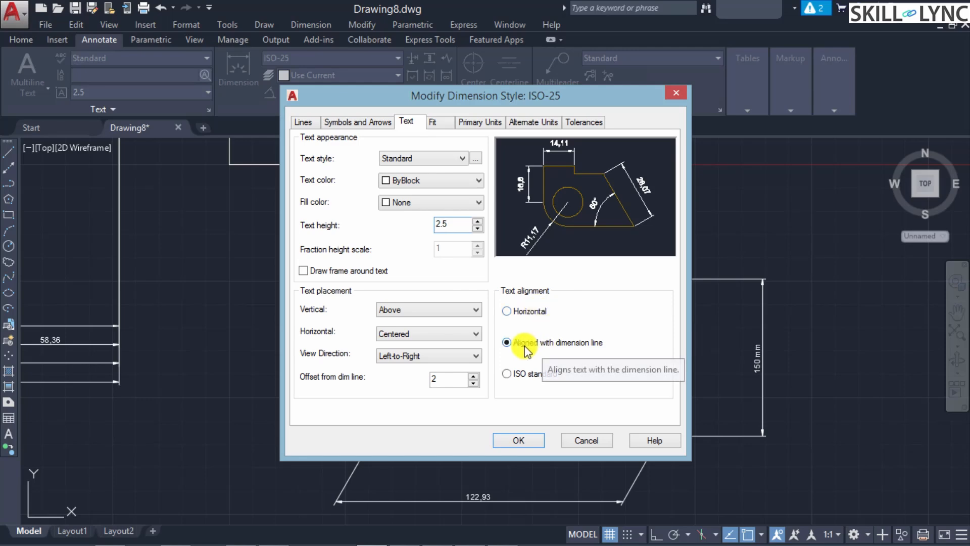
Step: Try the Horizontal and Aligned with dimension line text alignments, and set the alignment to ISO standard
{"action": "left_click", "coordinate": [521, 310]}
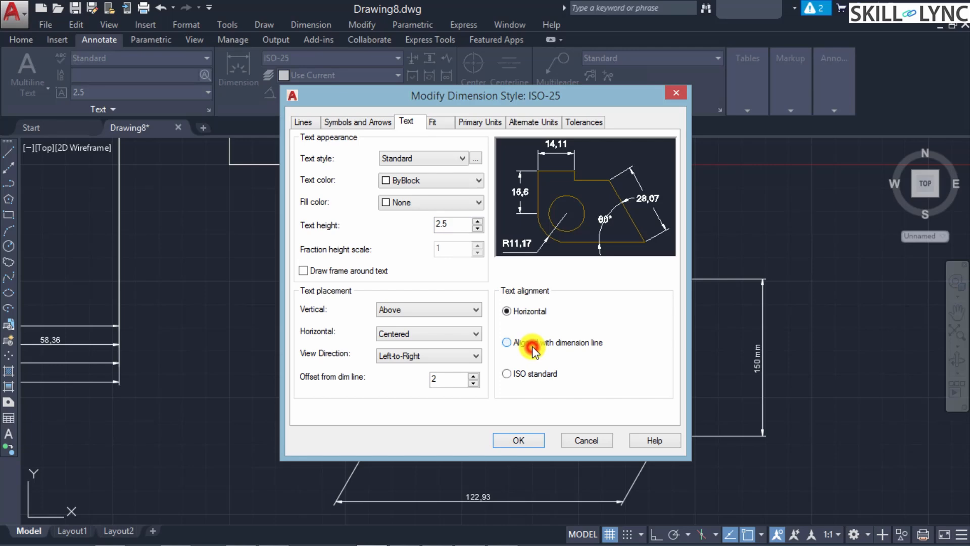
{"action": "left_click", "coordinate": [518, 342]}
{"action": "left_click", "coordinate": [521, 376]}
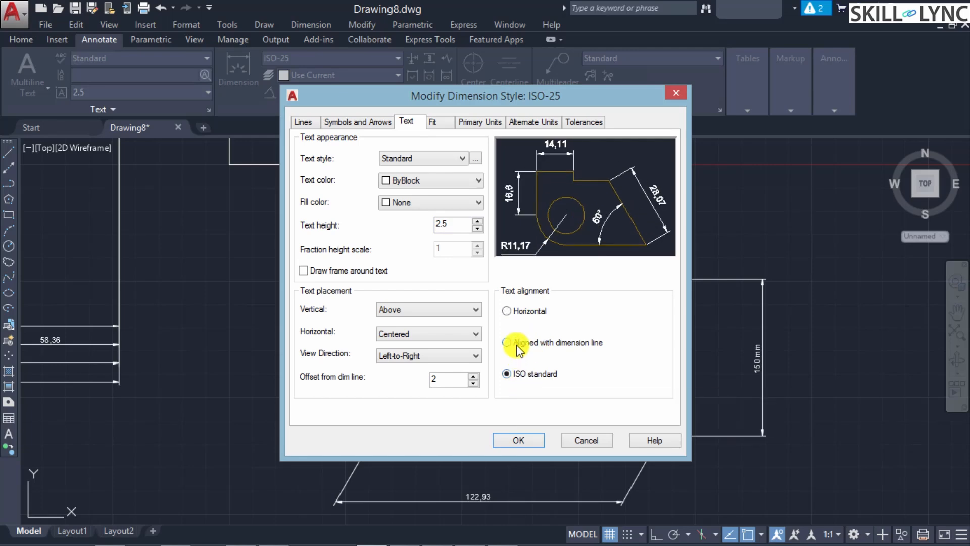
{"action": "left_click", "coordinate": [517, 343]}
{"action": "left_click", "coordinate": [530, 373]}
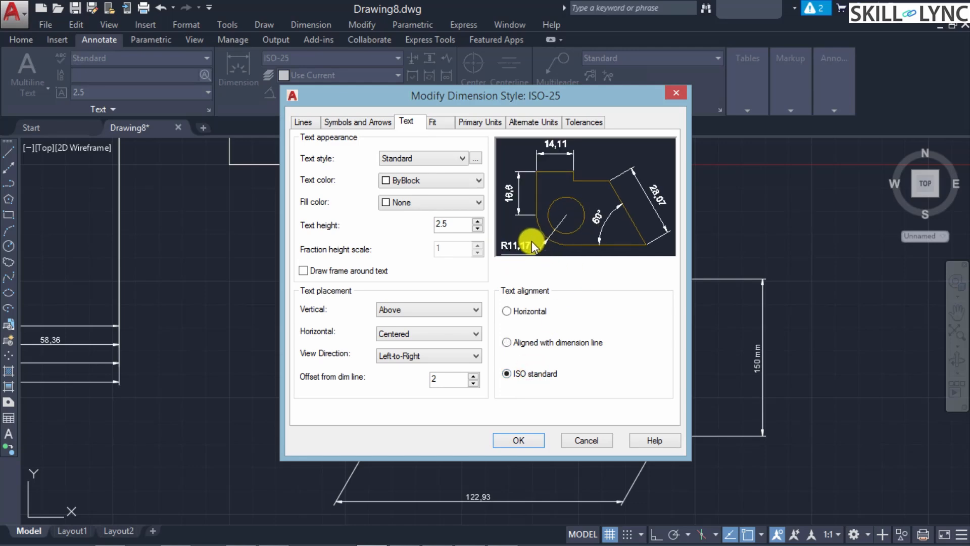
Step: Try the Arrows, Text, Both text and arrows and Always keep text between ext lines fit options, and return to Either text or arrows
{"action": "left_click", "coordinate": [432, 124]}
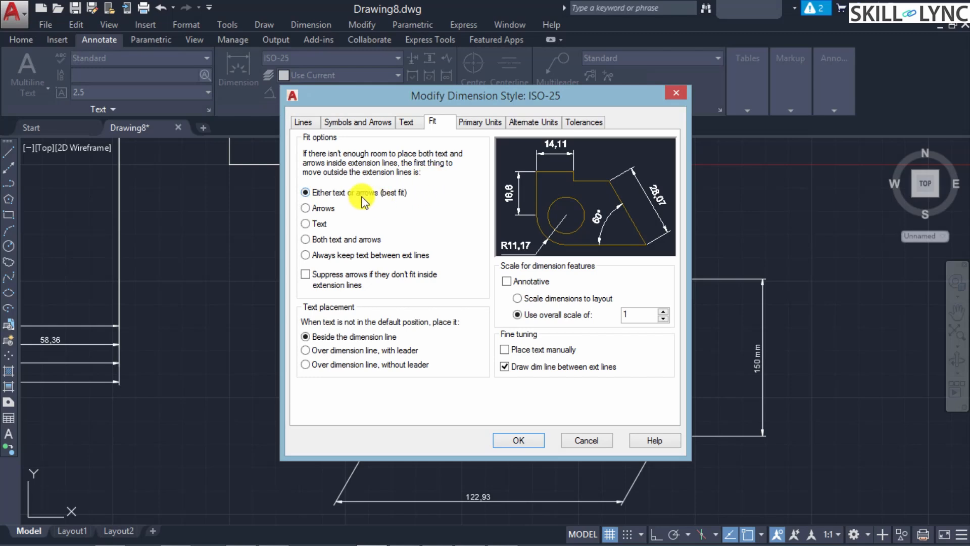
{"action": "left_click", "coordinate": [319, 209]}
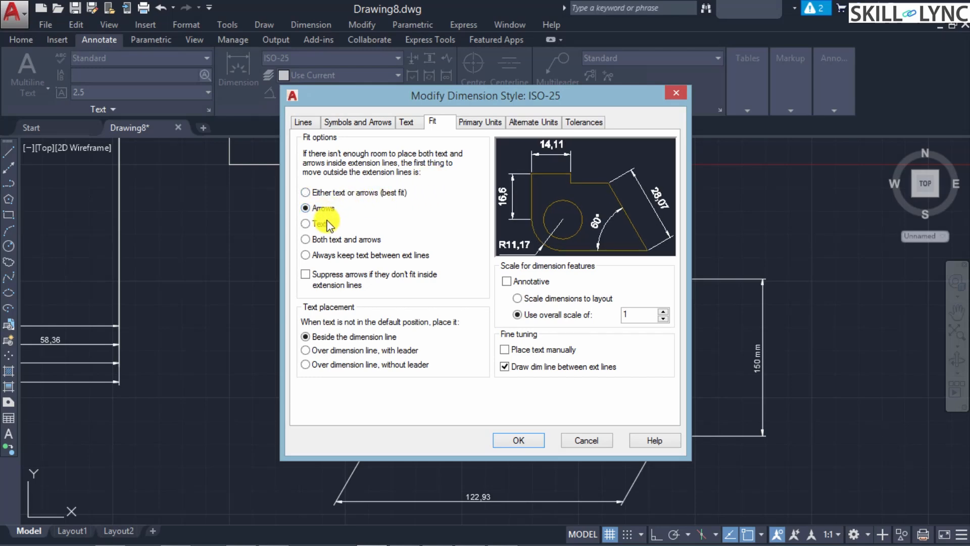
{"action": "left_click", "coordinate": [327, 223]}
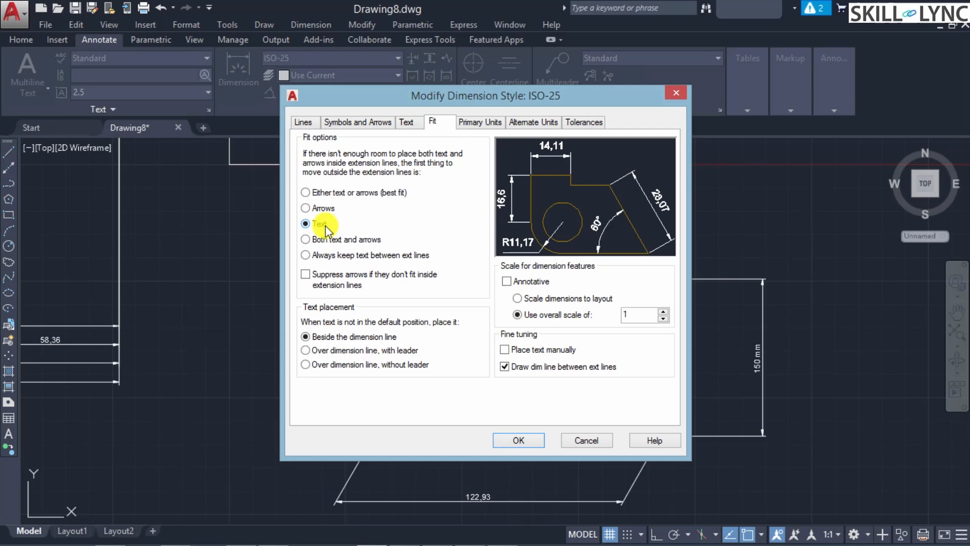
{"action": "left_click", "coordinate": [327, 239]}
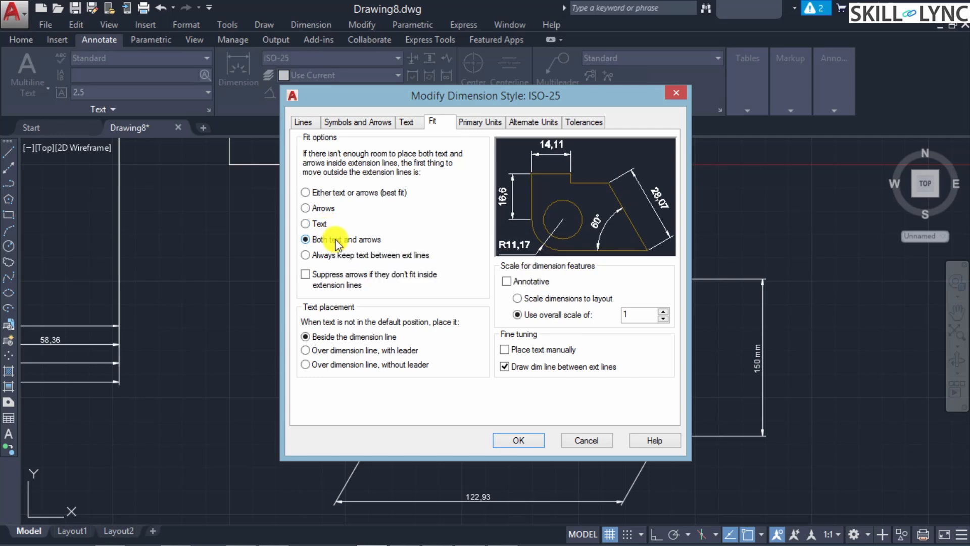
{"action": "left_click", "coordinate": [353, 258]}
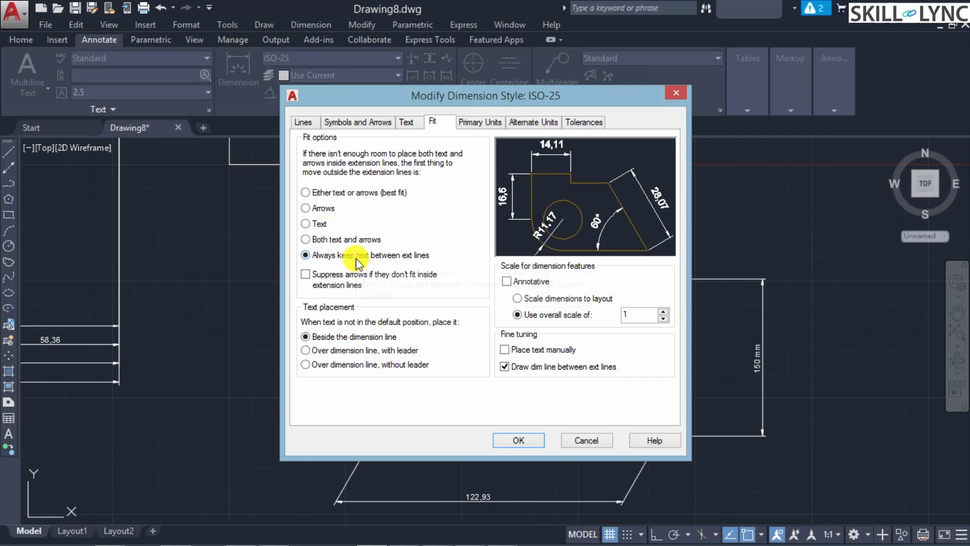
{"action": "left_click", "coordinate": [321, 193]}
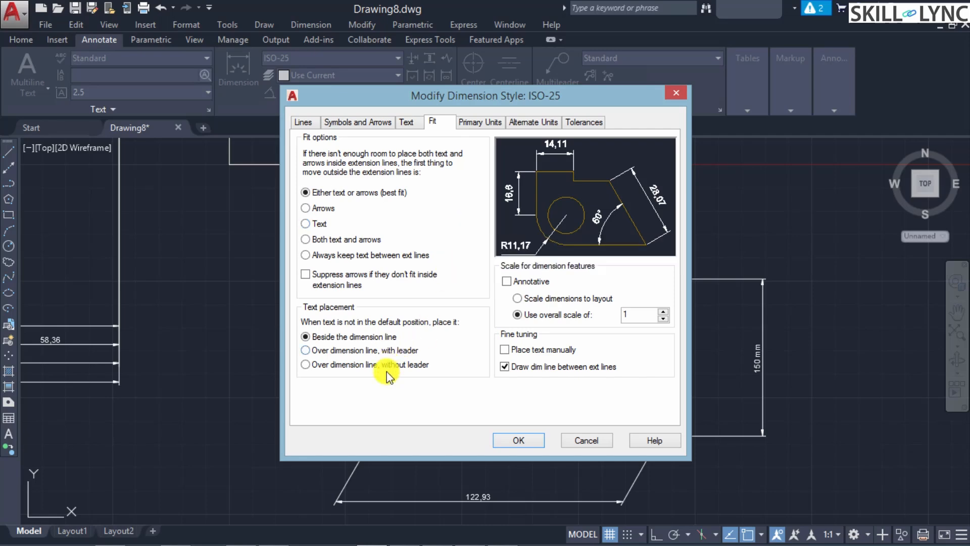
Step: Try placing non-default text over the dimension line with and without a leader, and restore Beside the dimension line
{"action": "left_click", "coordinate": [359, 351]}
{"action": "left_click", "coordinate": [360, 364]}
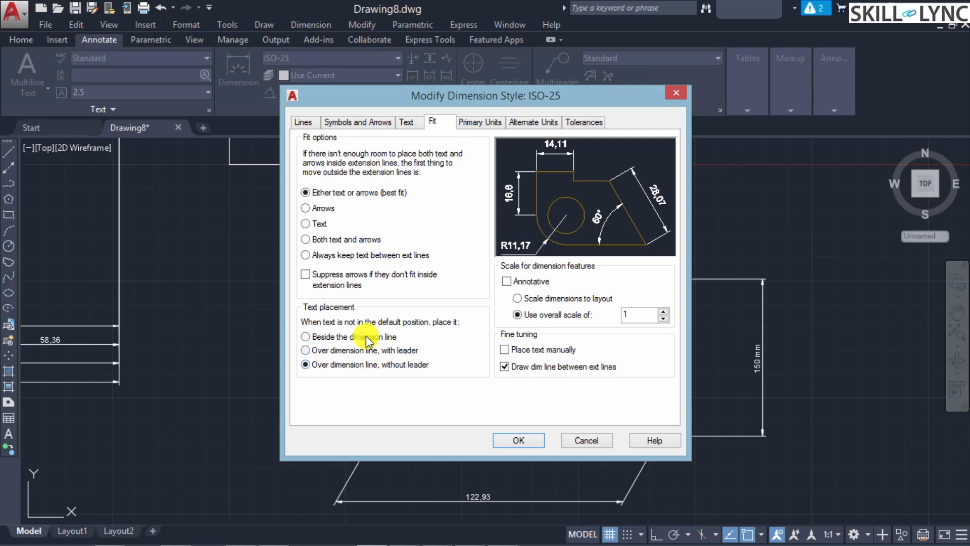
{"action": "left_click", "coordinate": [363, 336]}
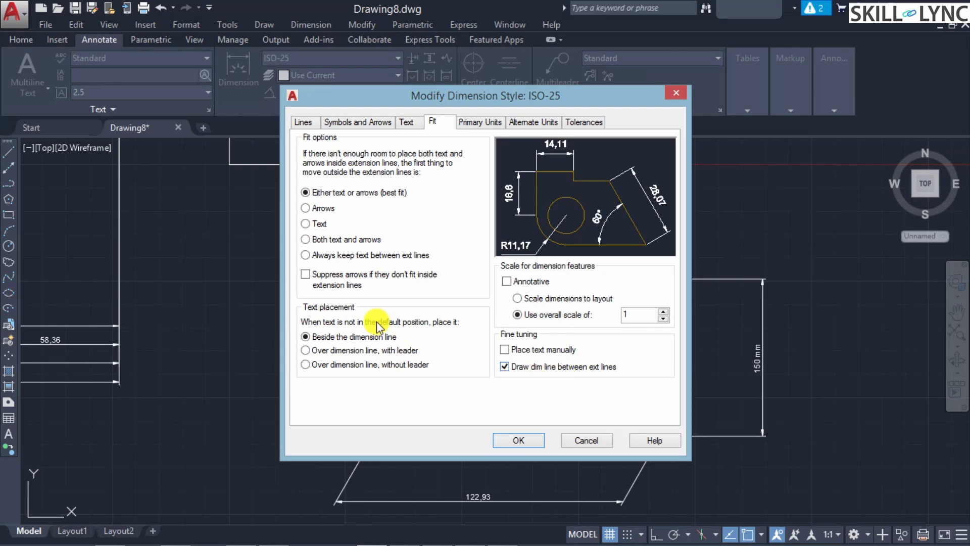
Step: Try a period as the primary units' decimal separator, and set it back to a comma
{"action": "left_click", "coordinate": [475, 123]}
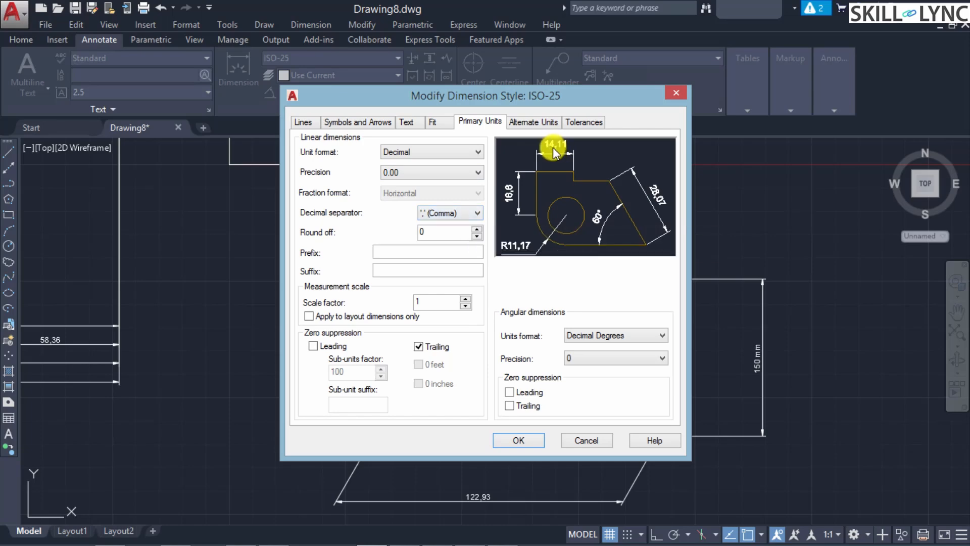
{"action": "left_click", "coordinate": [475, 213]}
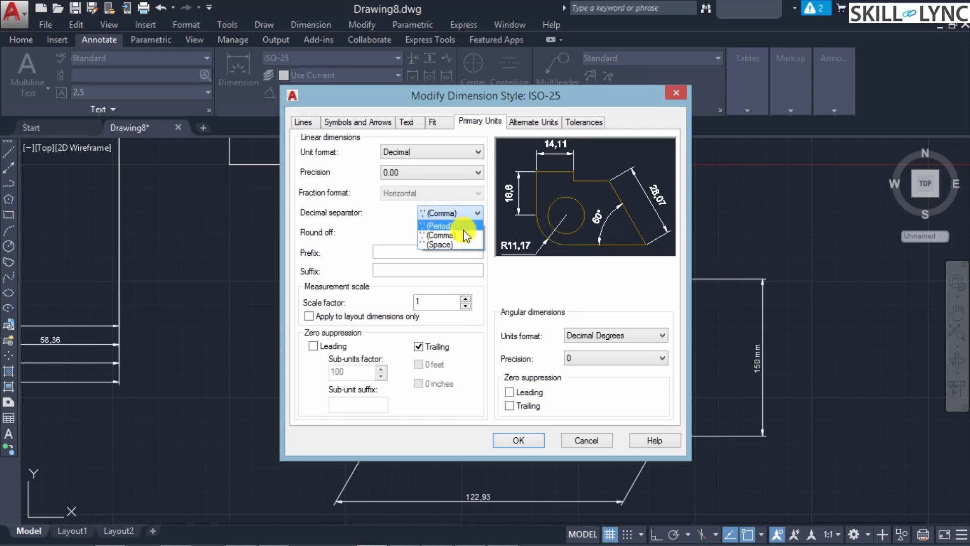
{"action": "left_click", "coordinate": [454, 235]}
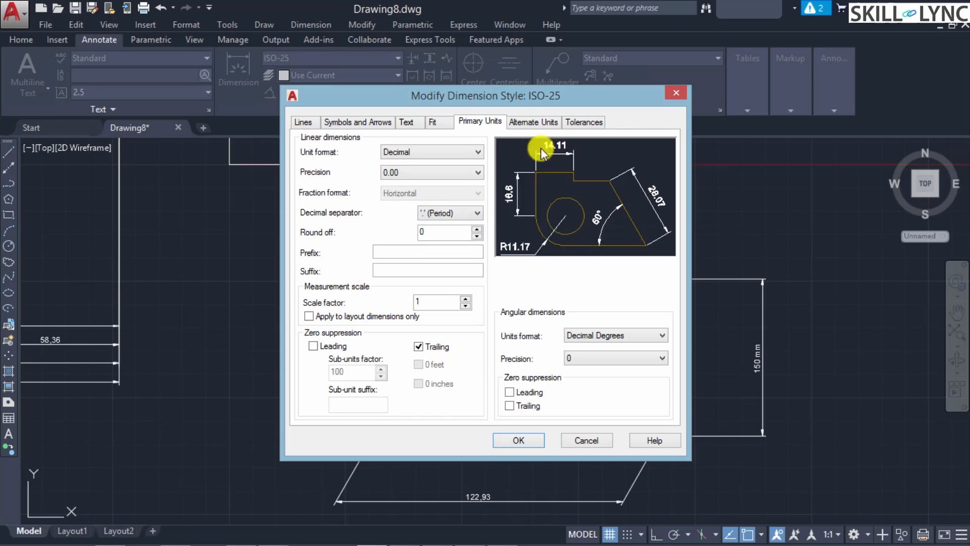
{"action": "left_click", "coordinate": [462, 214]}
{"action": "left_click", "coordinate": [462, 235]}
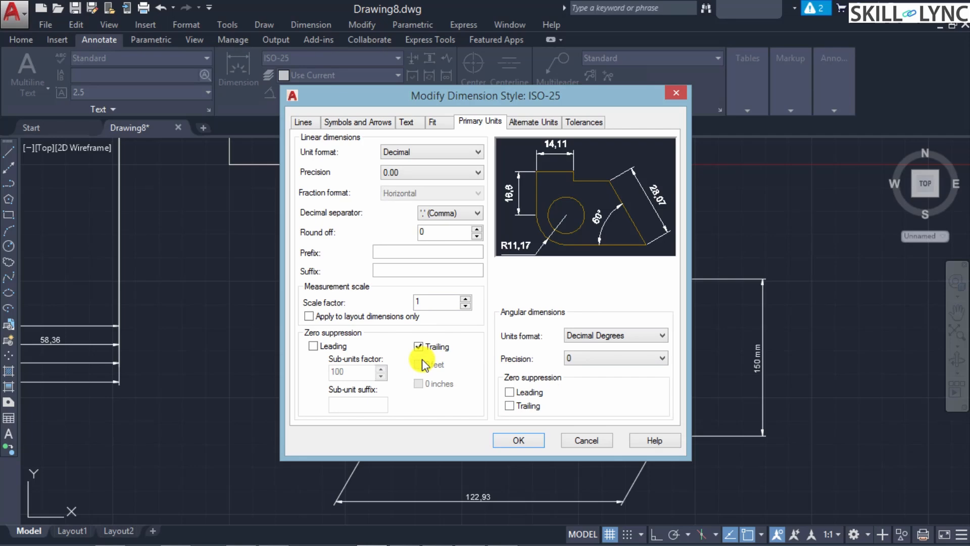
Step: Try displaying alternate units in the style preview, and turn them off again
{"action": "left_click", "coordinate": [538, 125]}
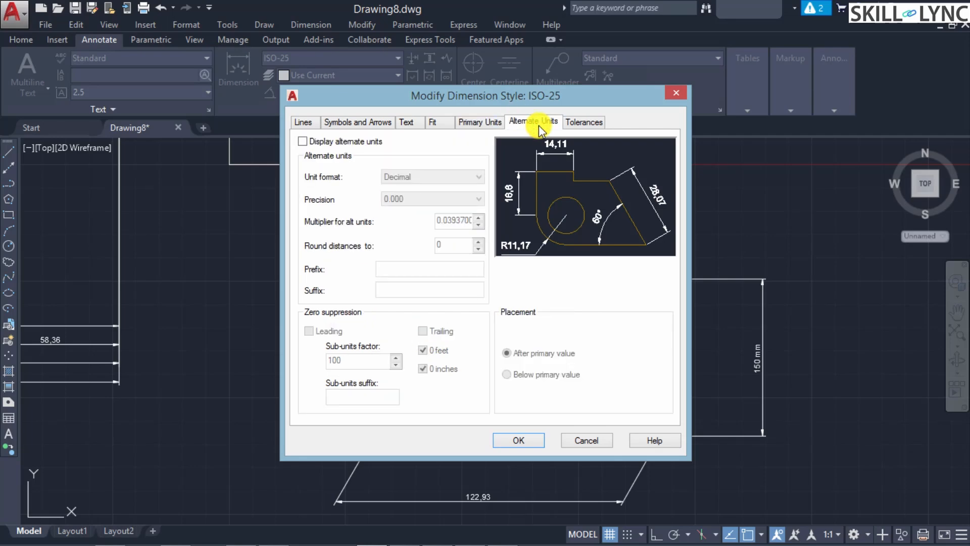
{"action": "left_click", "coordinate": [363, 143]}
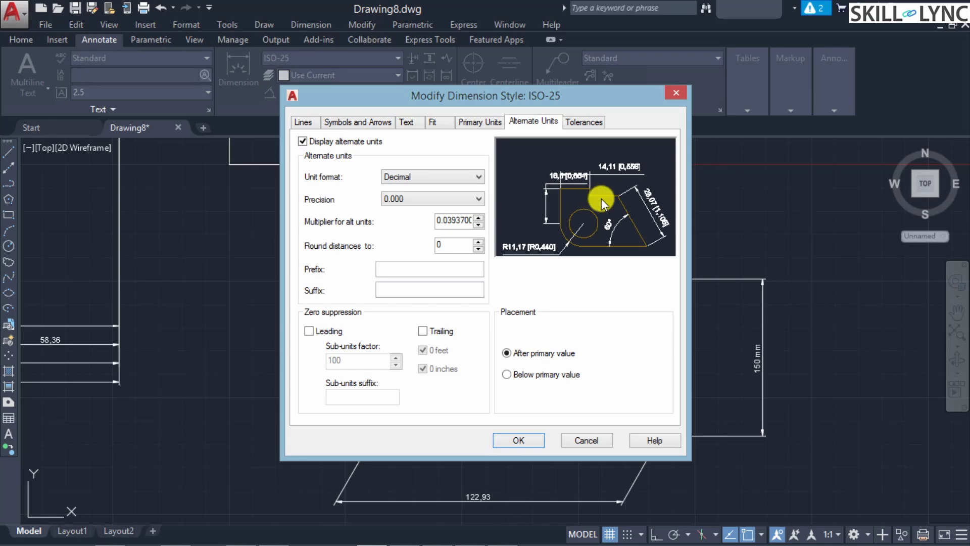
{"action": "left_click", "coordinate": [306, 141]}
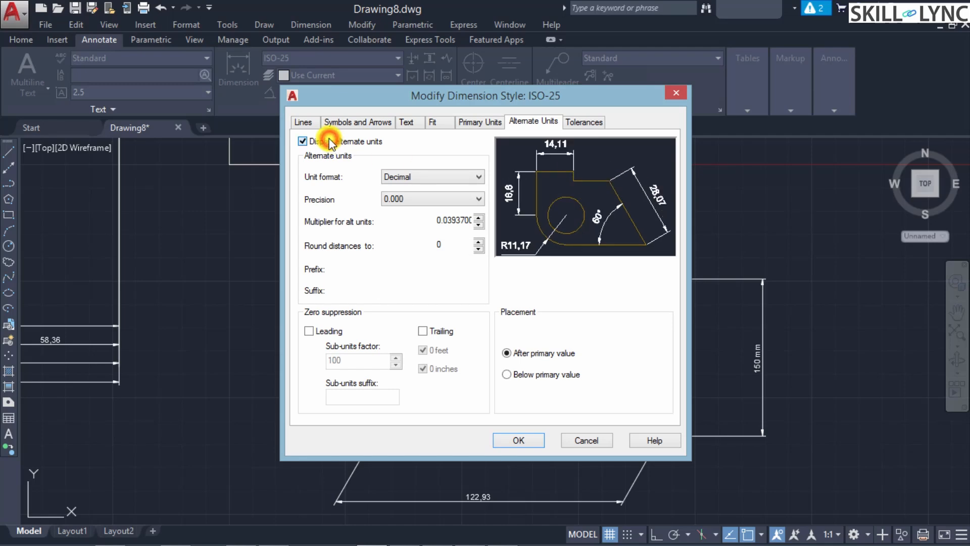
Step: Set the style's tolerance method to Symmetrical, apply the ISO-25 changes and close the Dimension Style Manager
{"action": "left_click", "coordinate": [586, 122]}
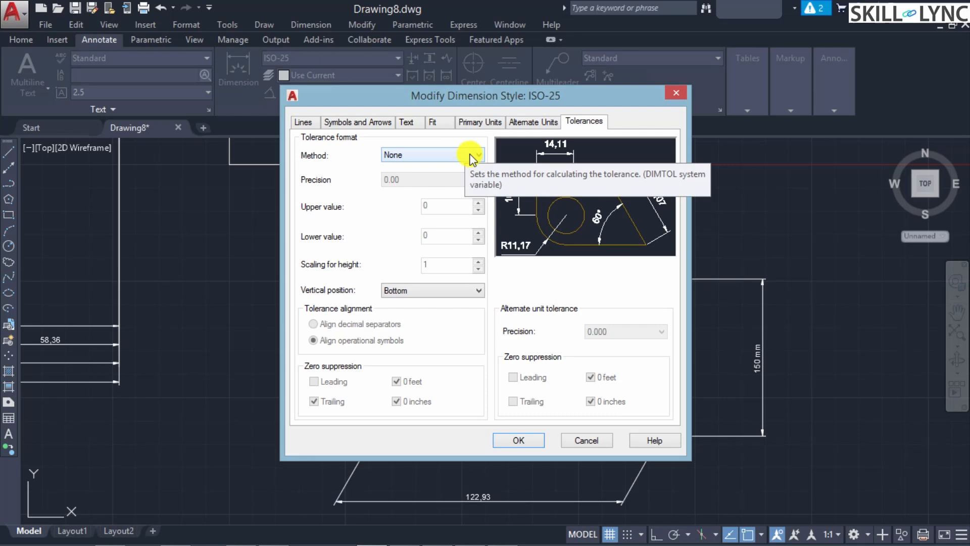
{"action": "left_click", "coordinate": [471, 155]}
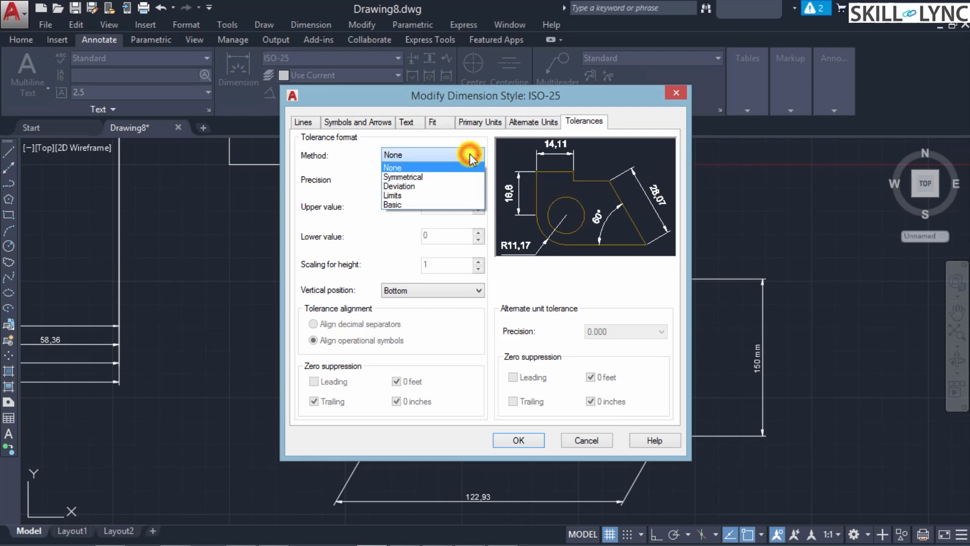
{"action": "left_click", "coordinate": [454, 178]}
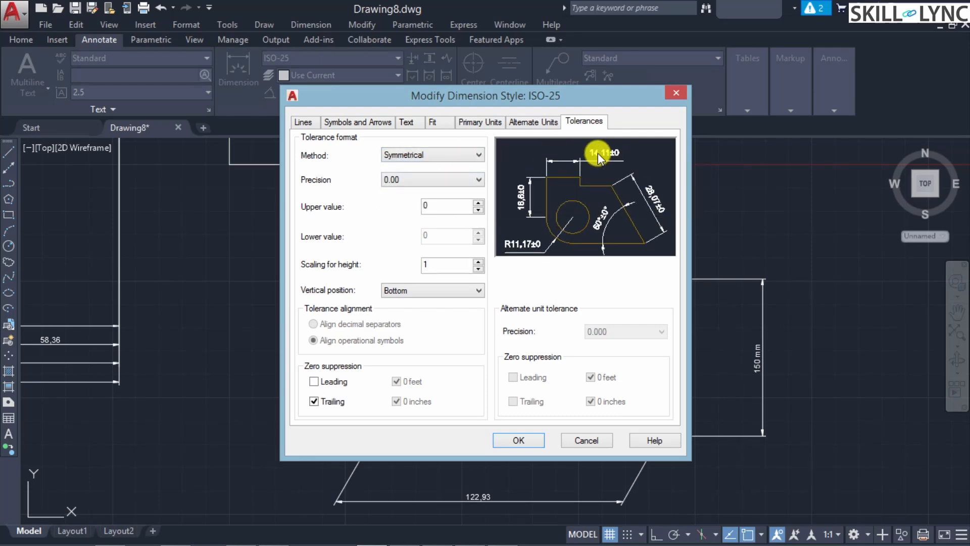
{"action": "double_click", "coordinate": [436, 205]}
{"action": "left_click", "coordinate": [525, 443]}
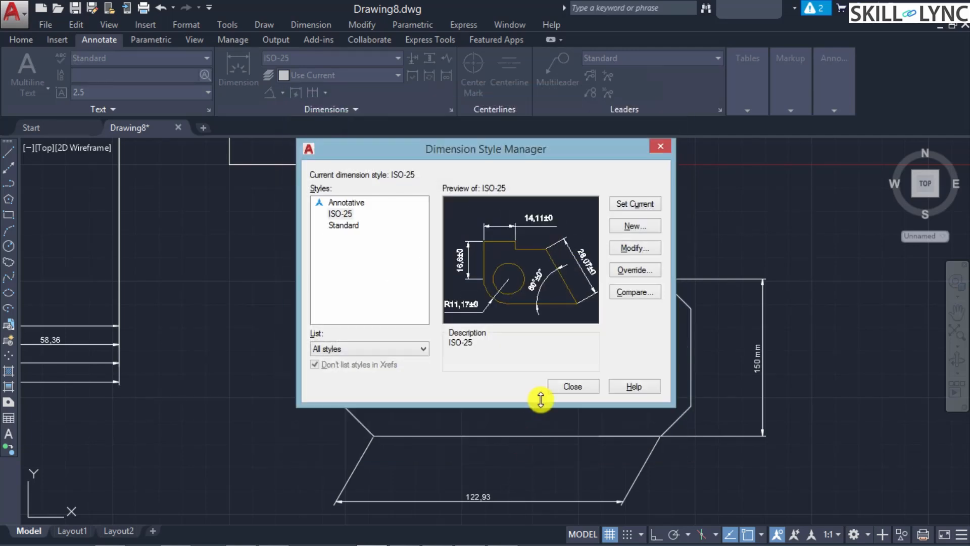
{"action": "left_click", "coordinate": [578, 387]}
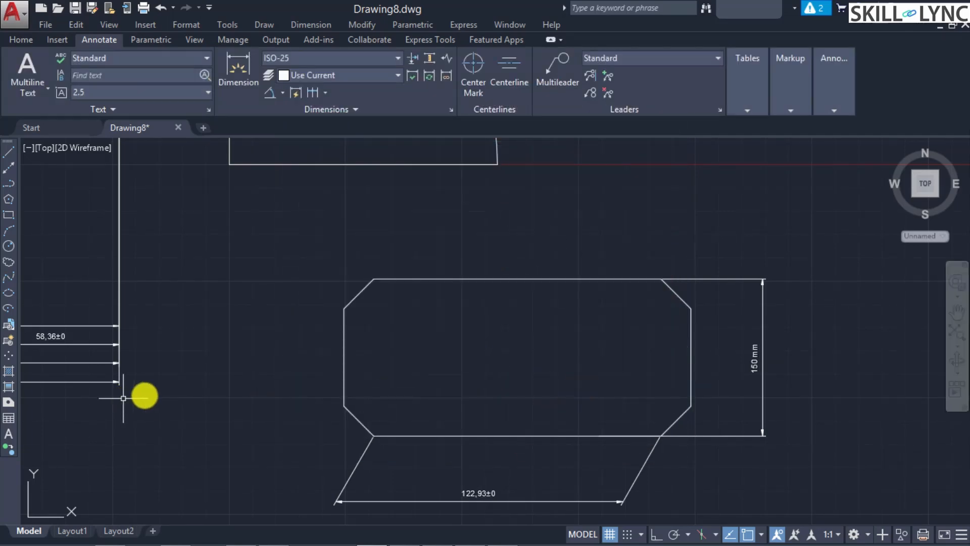
Step: Examine the tolerances on the linear, arc and angular dimensions throughout the drawing
{"action": "scroll", "coordinate": [95, 363], "scroll_direction": "down", "scroll_amount": 2}
{"action": "scroll", "coordinate": [152, 354], "scroll_direction": "up", "scroll_amount": 2}
{"action": "scroll", "coordinate": [411, 249], "scroll_direction": "up", "scroll_amount": 2}
{"action": "scroll", "coordinate": [190, 320], "scroll_direction": "down", "scroll_amount": 3}
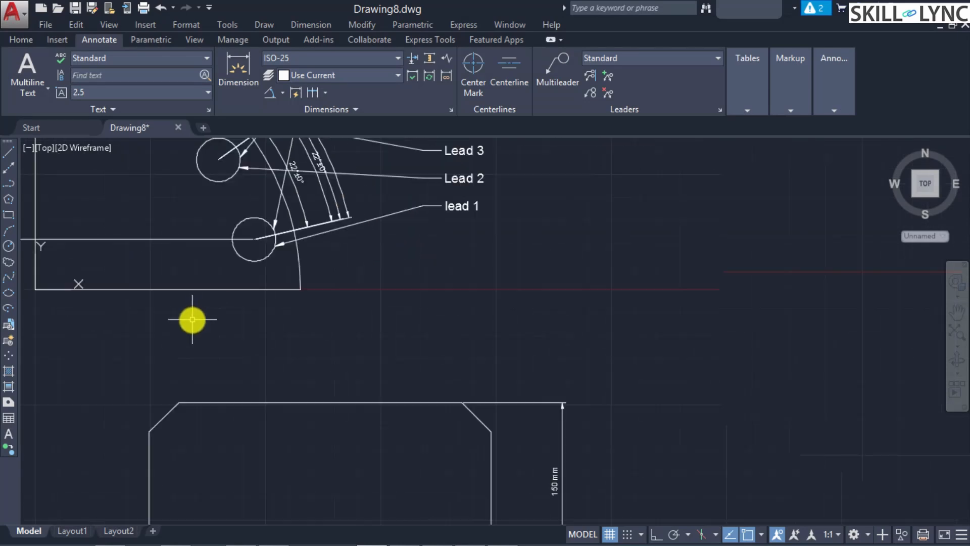
{"action": "left_click", "coordinate": [958, 311]}
{"action": "left_click_drag", "start_coordinate": [238, 335], "coordinate": [856, 333]}
{"action": "scroll", "coordinate": [561, 380], "scroll_direction": "up", "scroll_amount": 4}
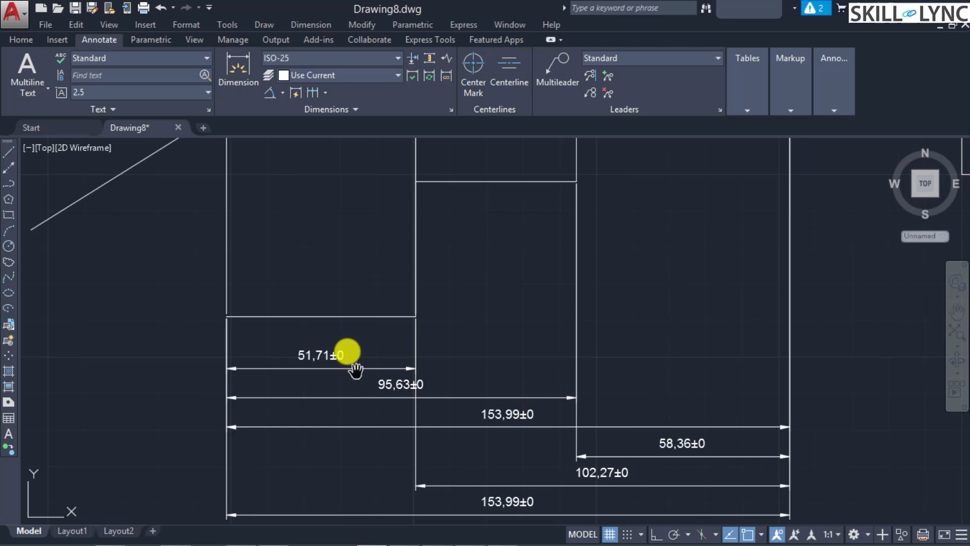
{"action": "scroll", "coordinate": [478, 344], "scroll_direction": "down", "scroll_amount": 3}
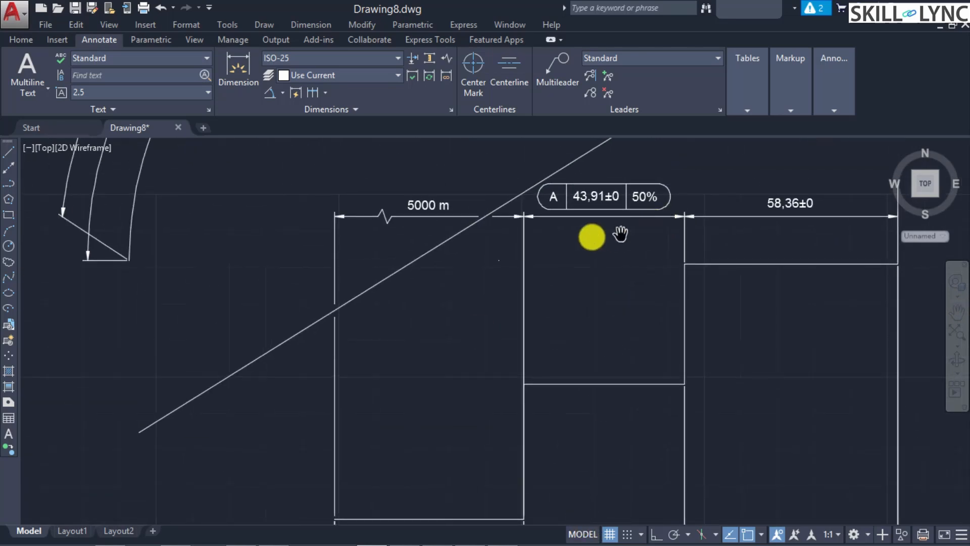
{"action": "left_click_drag", "start_coordinate": [589, 237], "coordinate": [637, 374]}
{"action": "left_click_drag", "start_coordinate": [754, 266], "coordinate": [791, 422]}
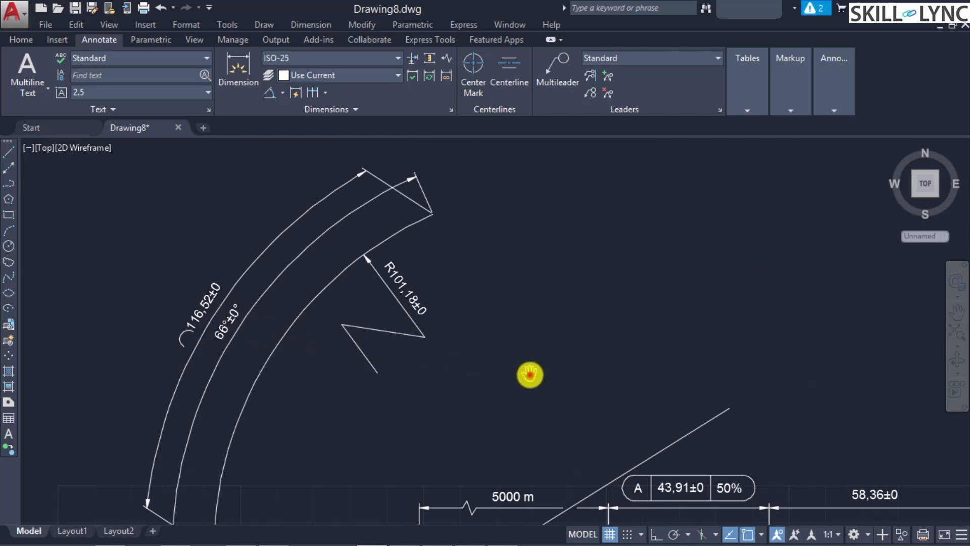
{"action": "left_click_drag", "start_coordinate": [556, 371], "coordinate": [244, 301]}
{"action": "left_click_drag", "start_coordinate": [589, 293], "coordinate": [377, 223]}
{"action": "mouse_move", "coordinate": [727, 313]}
{"action": "left_mouse_down"}
{"action": "mouse_move", "coordinate": [608, 290]}
{"action": "mouse_move", "coordinate": [457, 288]}
{"action": "left_mouse_up"}
{"action": "scroll", "coordinate": [458, 290], "scroll_direction": "down", "scroll_amount": 5}
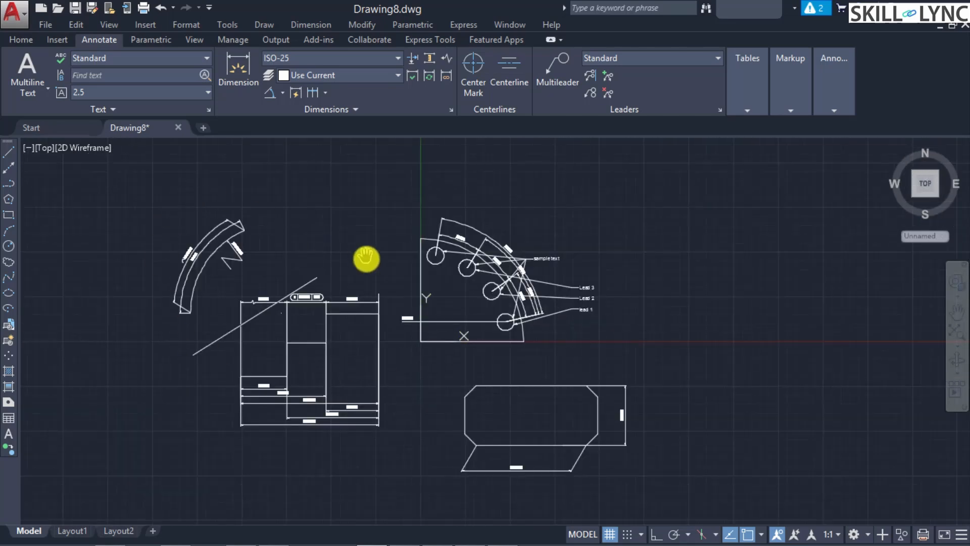
{"action": "scroll", "coordinate": [364, 260], "scroll_direction": "up", "scroll_amount": 5}
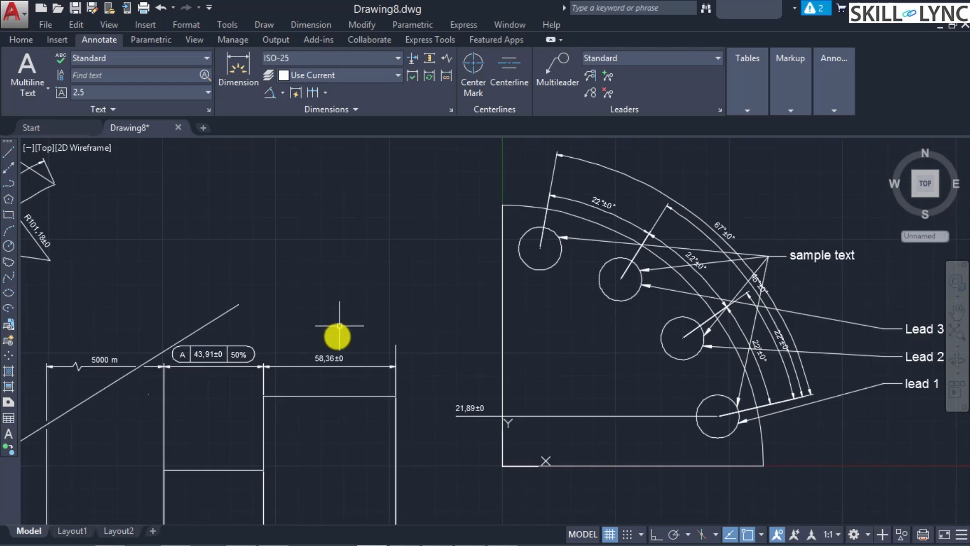
{"action": "double_click", "coordinate": [332, 356]}
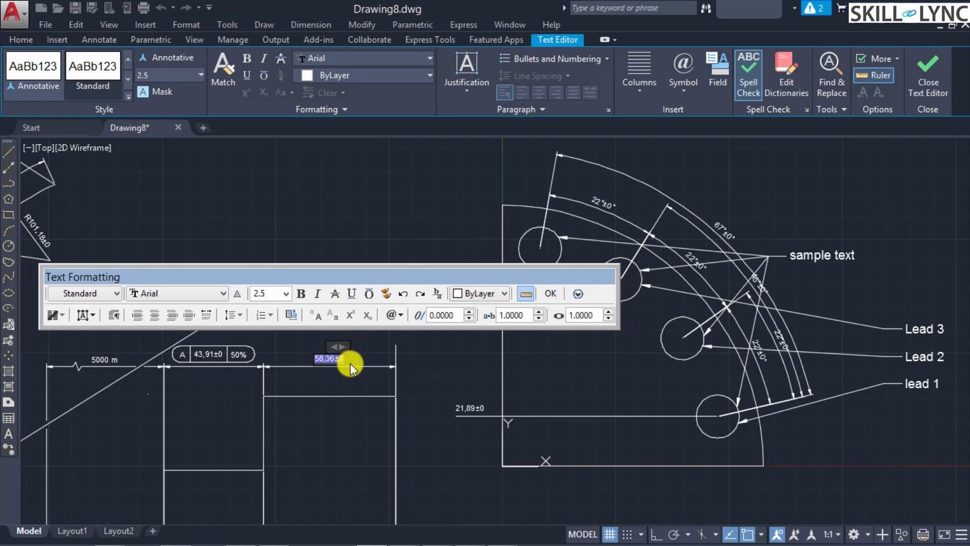
{"action": "left_click", "coordinate": [349, 364]}
{"action": "left_click", "coordinate": [346, 362]}
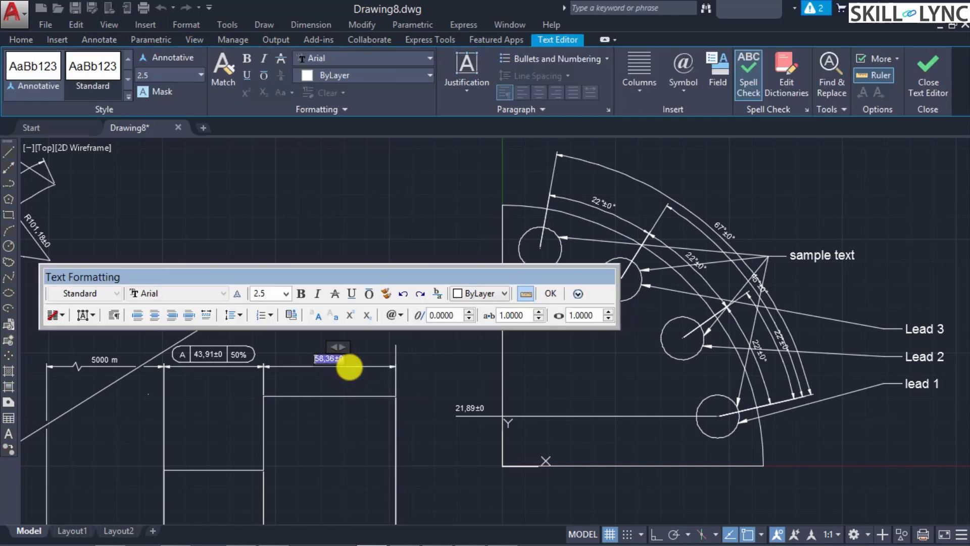
{"action": "left_click", "coordinate": [372, 370]}
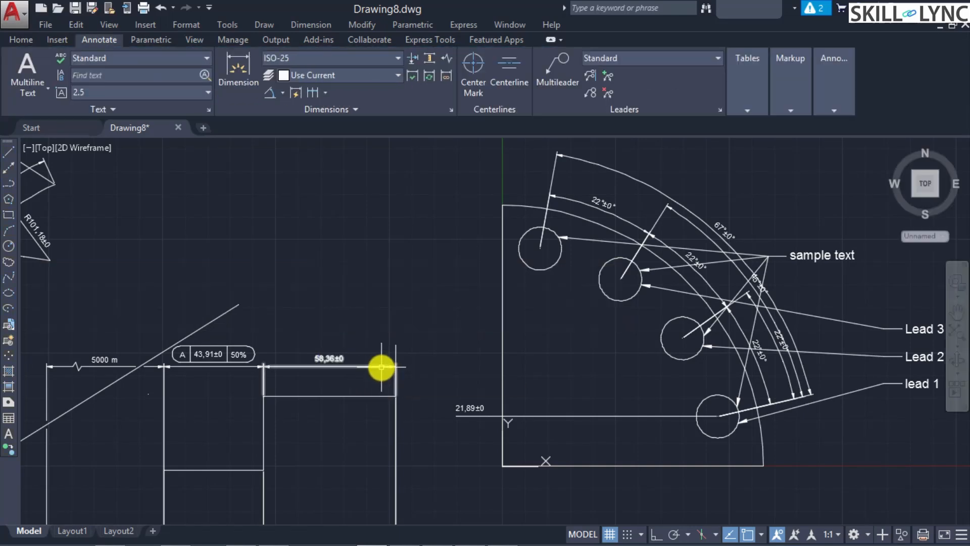
Step: Show the quick properties of the 58,36 linear dimension beside the framed 43,91 inspection dimension
{"action": "left_click", "coordinate": [381, 369]}
{"action": "right_click", "coordinate": [381, 367]}
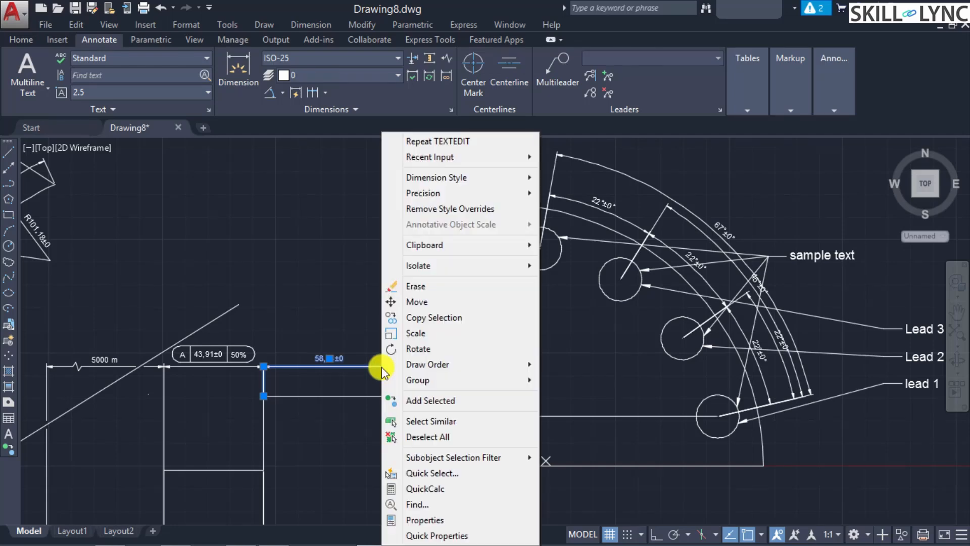
{"action": "left_click", "coordinate": [419, 535]}
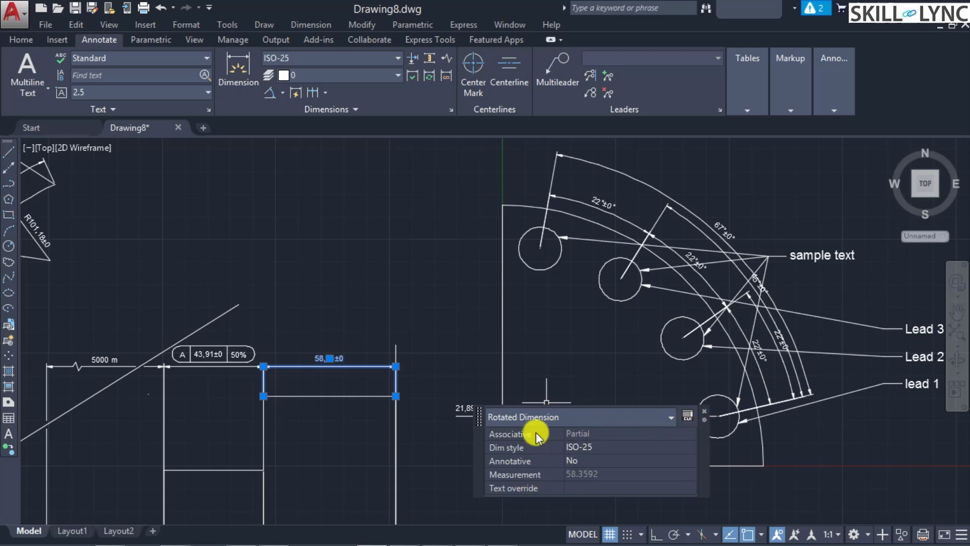
Step: Dismiss the quick properties and open the full Properties palette for the 58,36 linear dimension
{"action": "left_click_drag", "start_coordinate": [481, 411], "coordinate": [446, 256]}
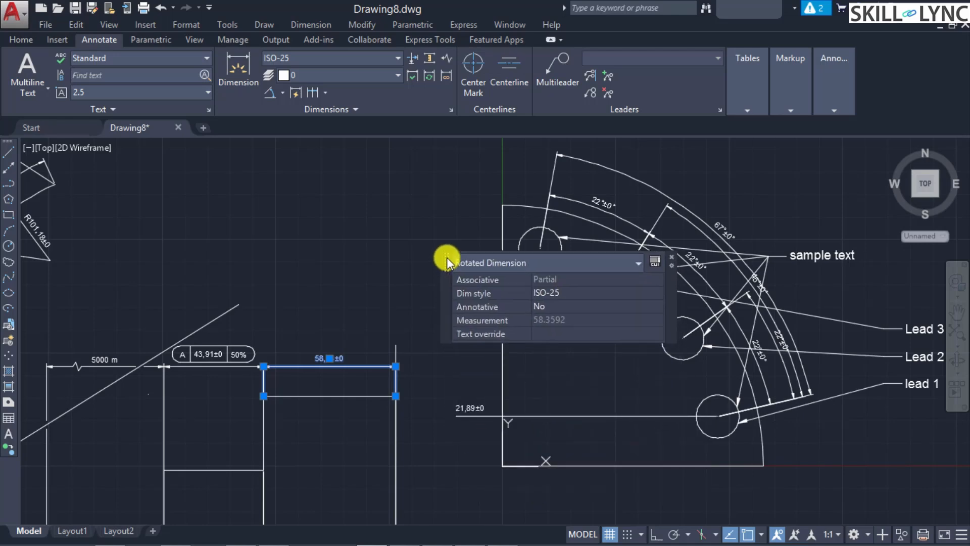
{"action": "key", "text": "Escape"}
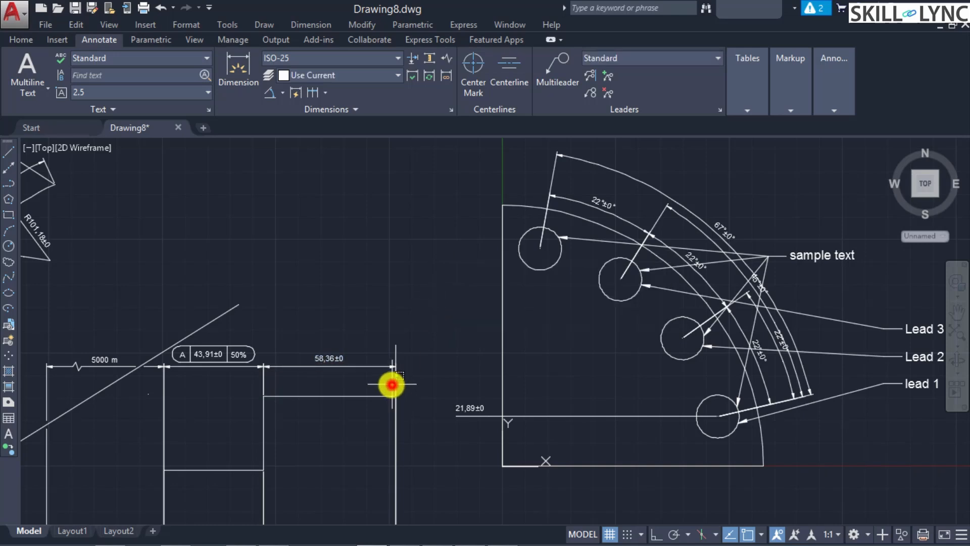
{"action": "left_click", "coordinate": [398, 392]}
{"action": "left_click", "coordinate": [396, 381]}
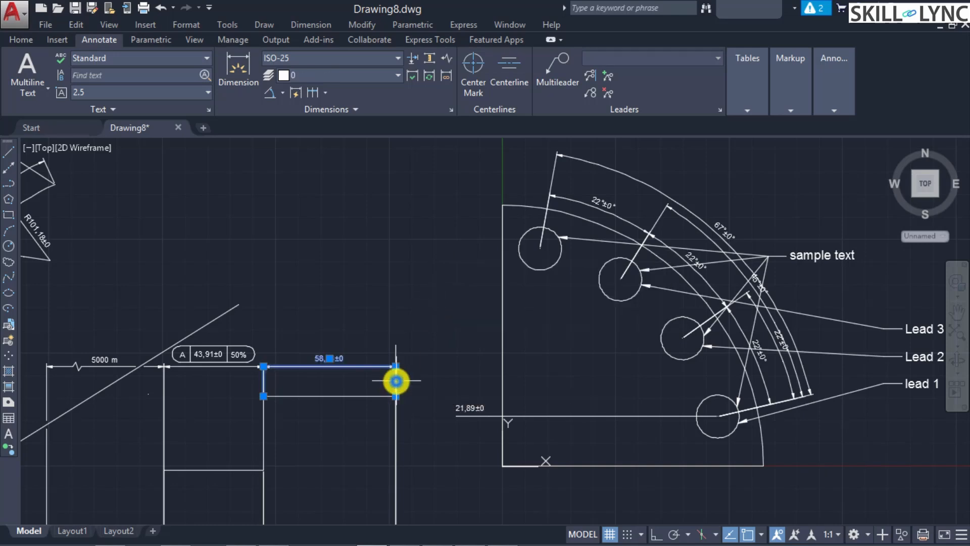
{"action": "right_click", "coordinate": [396, 380]}
{"action": "left_click", "coordinate": [449, 519]}
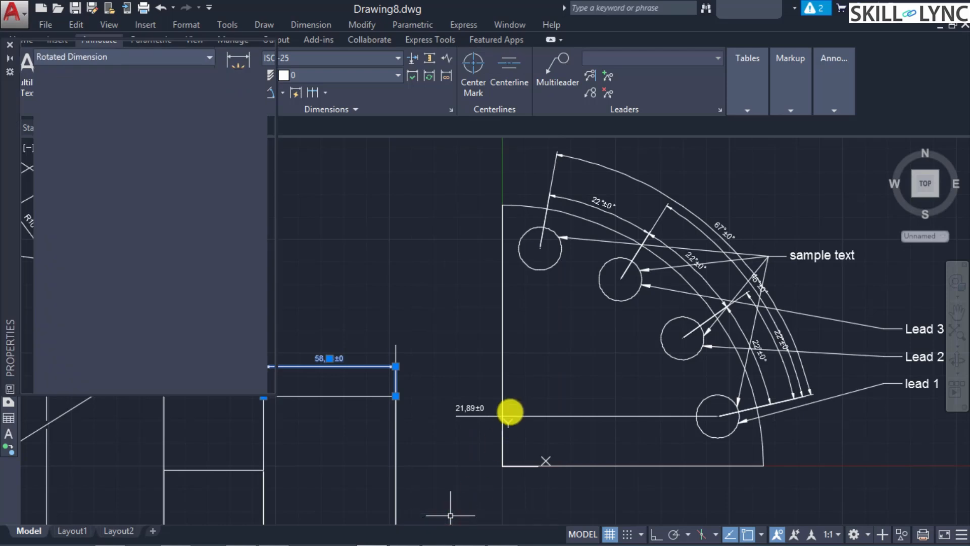
{"action": "scroll", "coordinate": [164, 251], "scroll_direction": "down", "scroll_amount": 2}
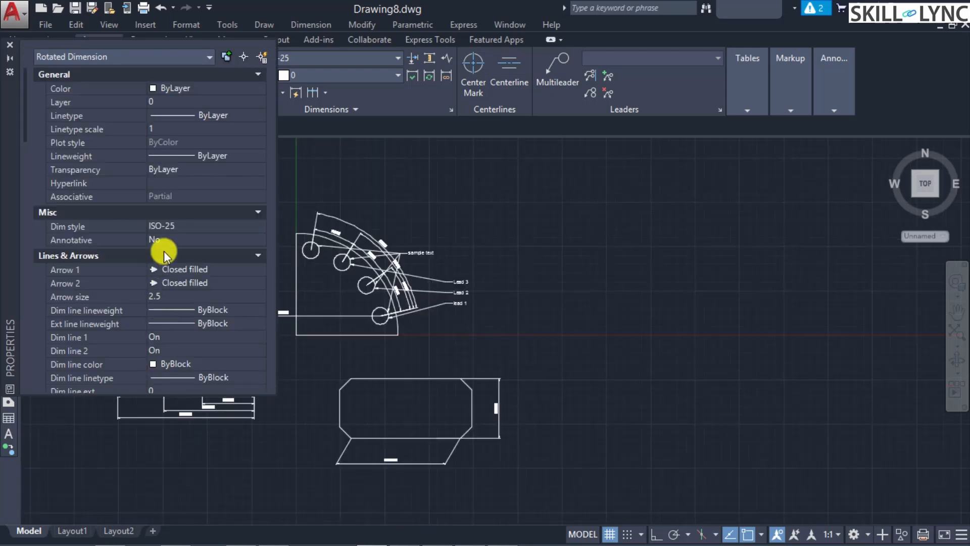
{"action": "scroll", "coordinate": [158, 316], "scroll_direction": "up", "scroll_amount": 6}
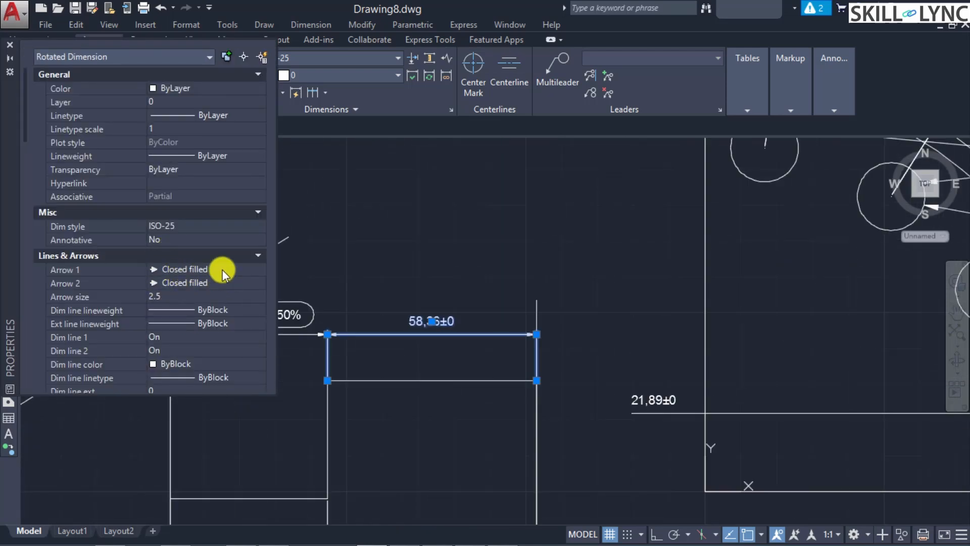
Step: Examine the 58,36 dimension's line, text, fit, unit and tolerance properties, then close the palette and deselect the dimension
{"action": "left_click", "coordinate": [198, 337]}
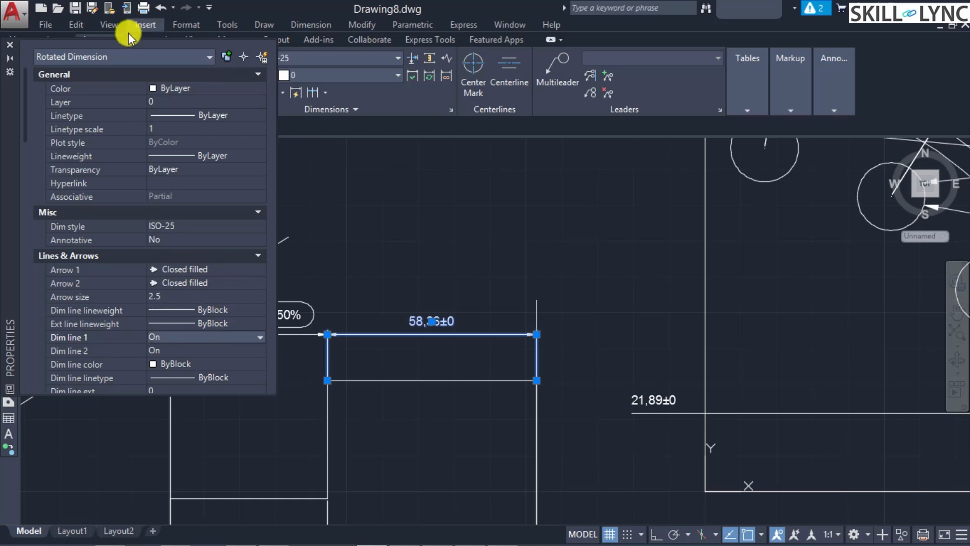
{"action": "left_click", "coordinate": [117, 59]}
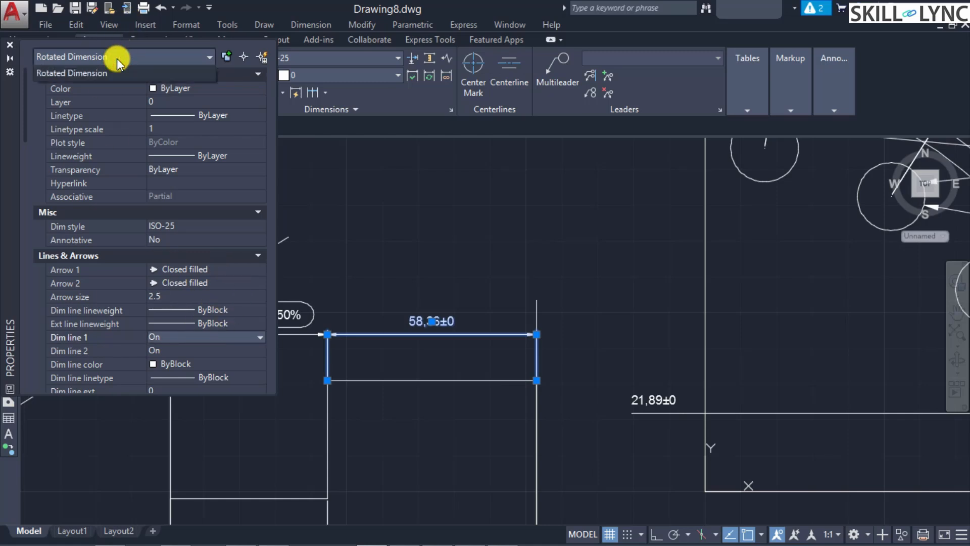
{"action": "left_click", "coordinate": [255, 76]}
{"action": "scroll", "coordinate": [219, 195], "scroll_direction": "down", "scroll_amount": 15}
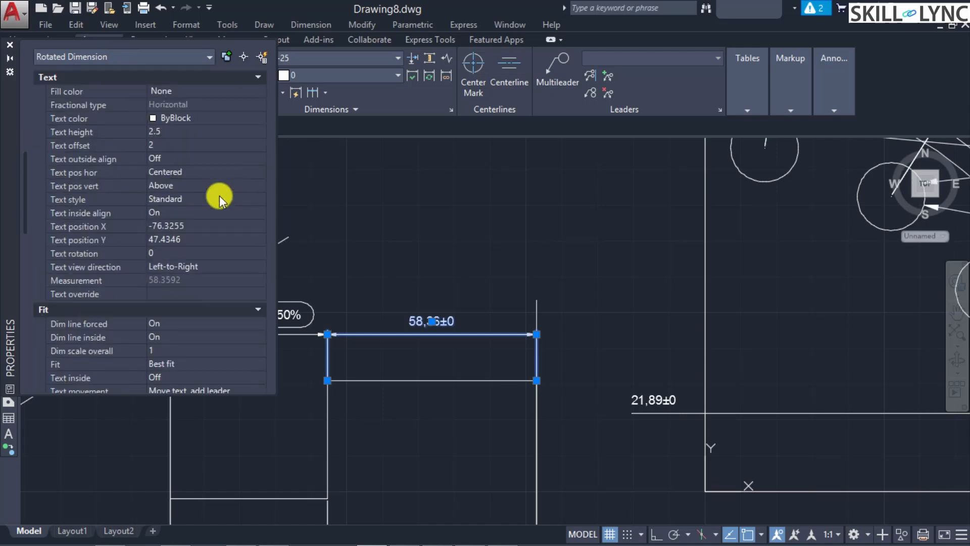
{"action": "scroll", "coordinate": [128, 117], "scroll_direction": "down", "scroll_amount": 5}
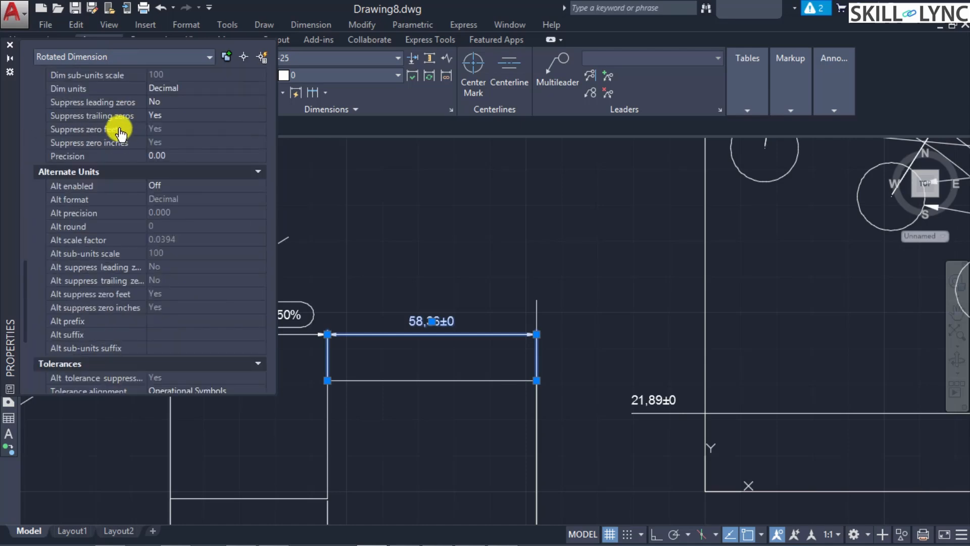
{"action": "scroll", "coordinate": [123, 271], "scroll_direction": "up", "scroll_amount": 10}
{"action": "scroll", "coordinate": [124, 286], "scroll_direction": "up", "scroll_amount": 10}
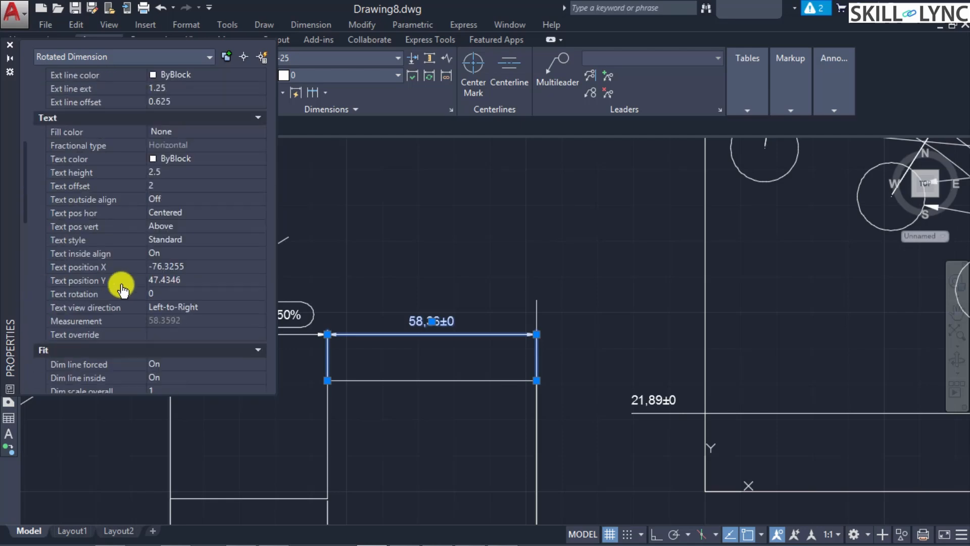
{"action": "scroll", "coordinate": [121, 288], "scroll_direction": "down", "scroll_amount": 5}
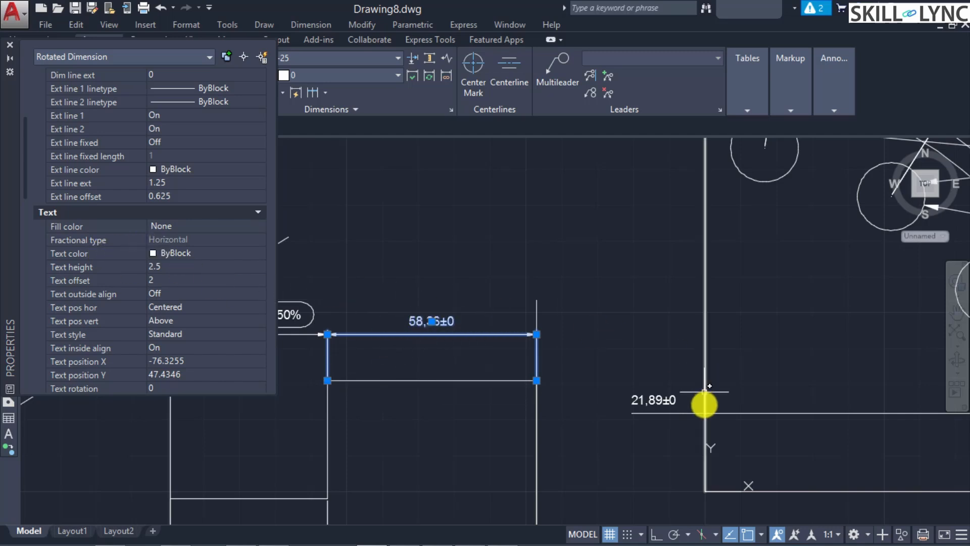
{"action": "left_click", "coordinate": [12, 48]}
{"action": "scroll", "coordinate": [487, 381], "scroll_direction": "down", "scroll_amount": 4}
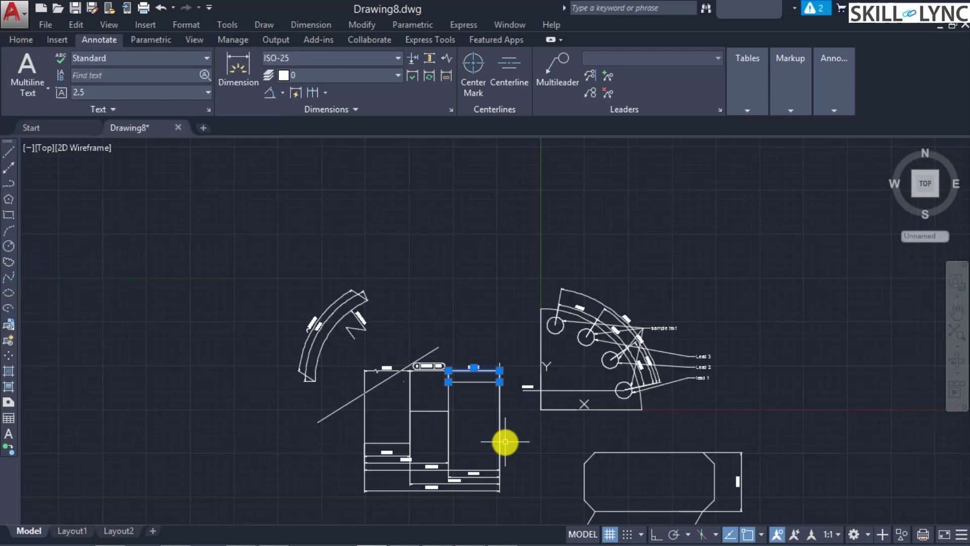
{"action": "key", "text": "Escape"}
{"action": "scroll", "coordinate": [553, 456], "scroll_direction": "up", "scroll_amount": 2}
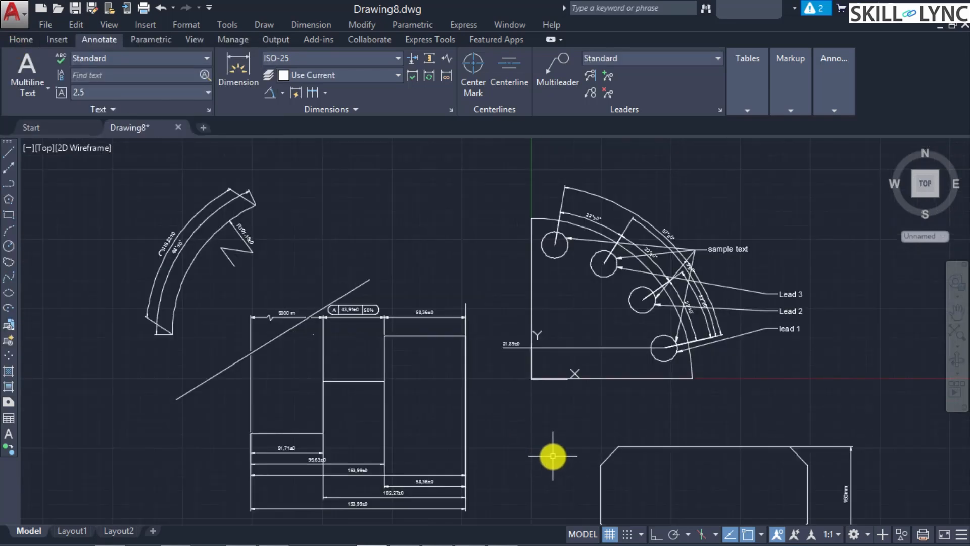
Step: Open the Standard multileader style for modification through the Multileader Style Manager
{"action": "type", "text": "d"}
{"action": "type", "text": "MLEADER"}
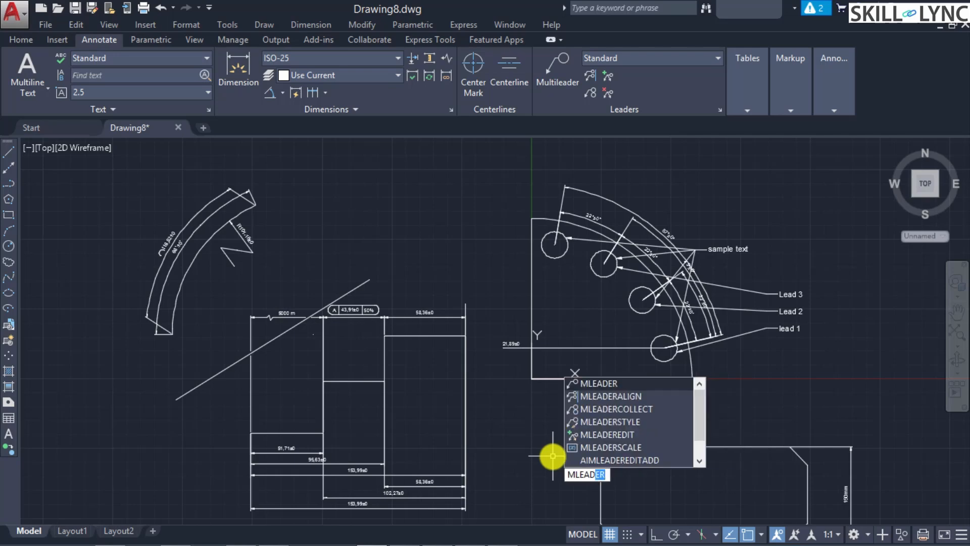
{"action": "key", "text": "Down"}
{"action": "key", "text": "Down"}
{"action": "key", "text": "Down"}
{"action": "key", "text": "Return"}
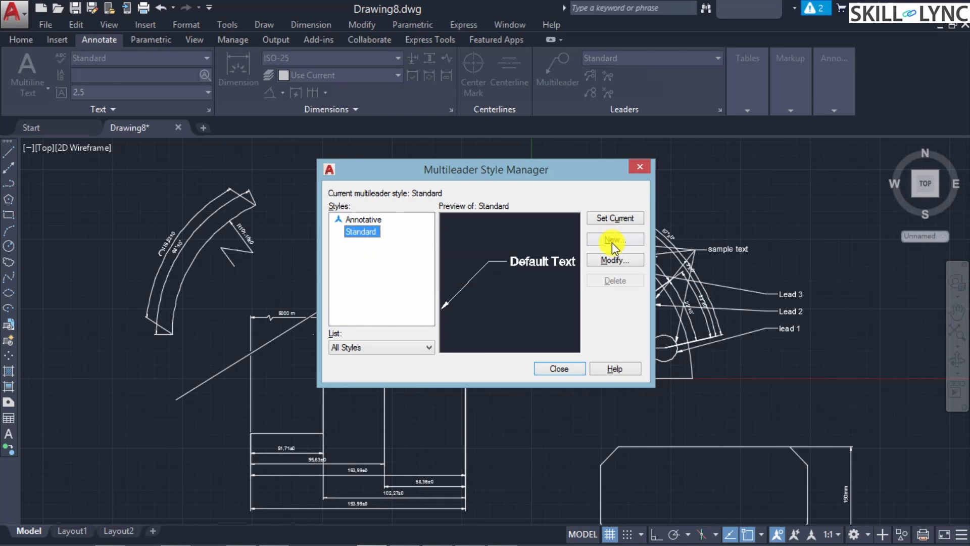
{"action": "left_click", "coordinate": [613, 260]}
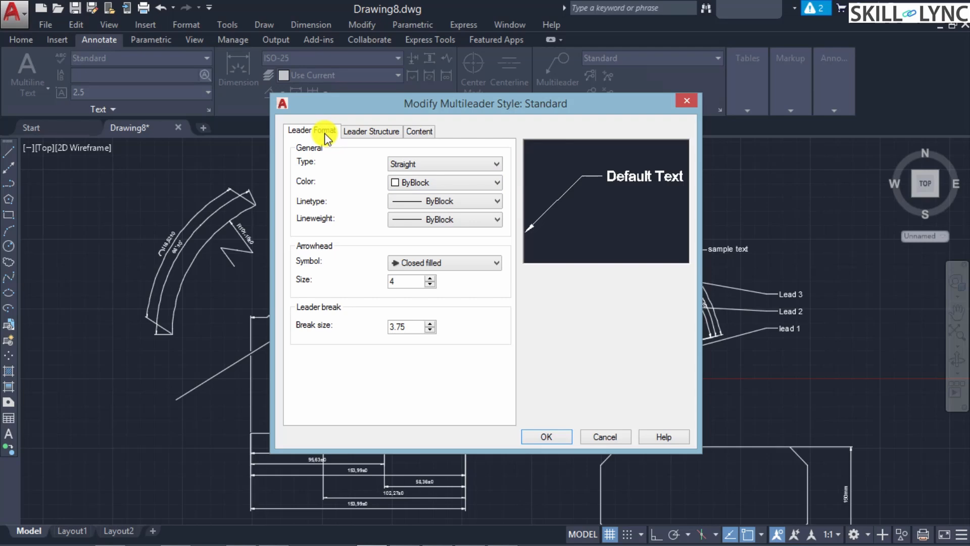
Step: Review the Standard multileader style's leader format, leader structure and content settings, including the available multileader types
{"action": "left_click", "coordinate": [373, 132]}
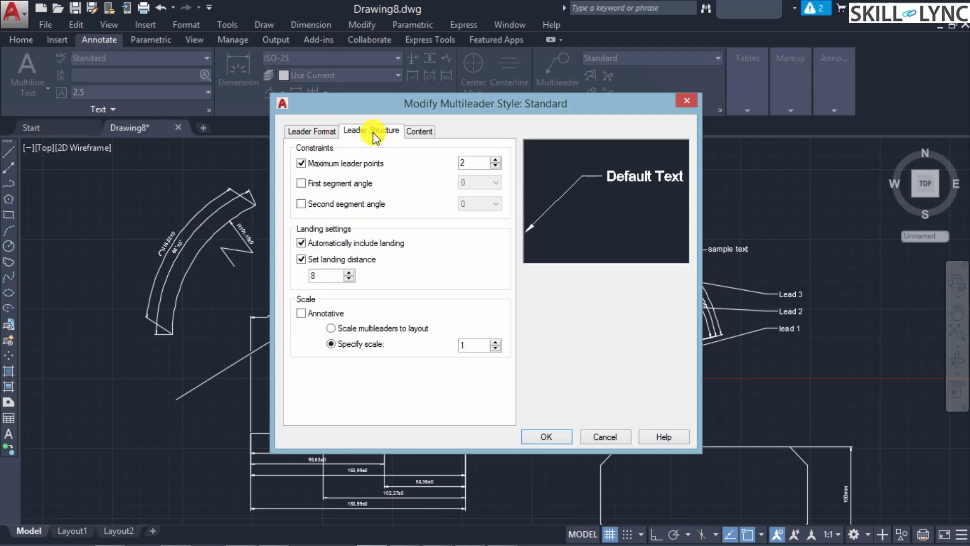
{"action": "left_click", "coordinate": [413, 132]}
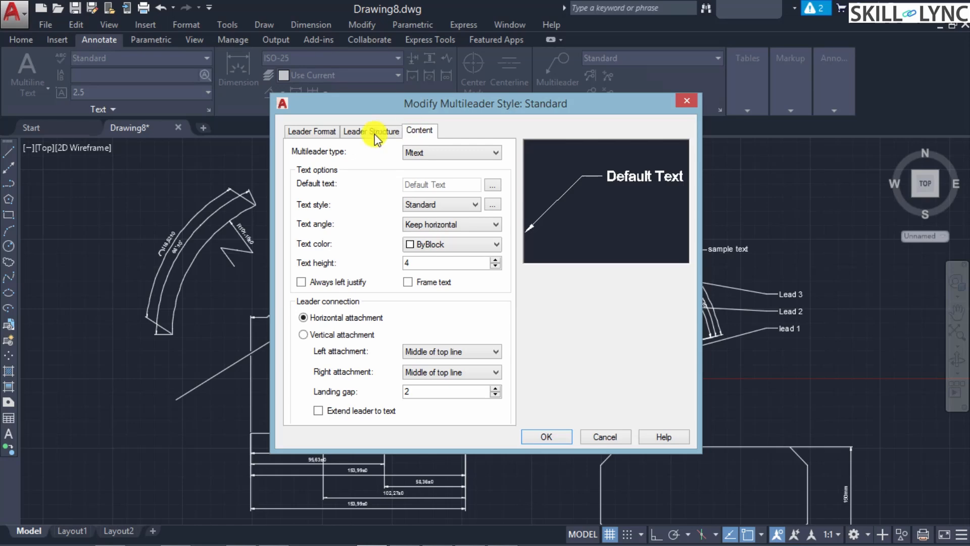
{"action": "left_click", "coordinate": [333, 131]}
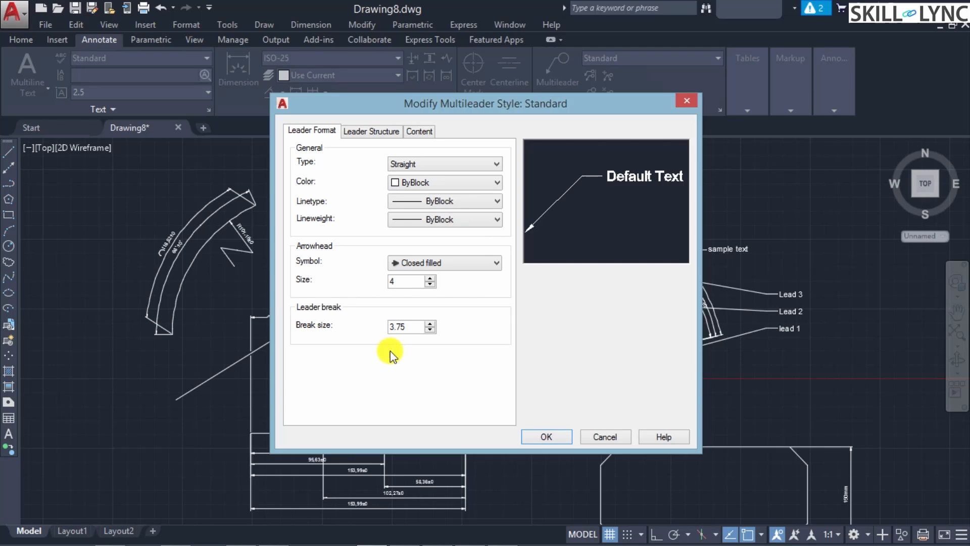
{"action": "left_click", "coordinate": [365, 132]}
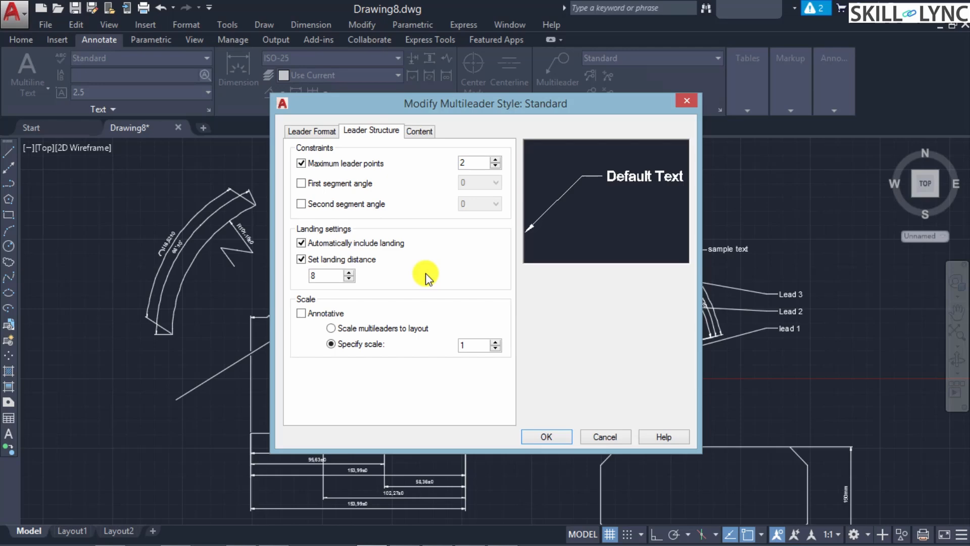
{"action": "left_click", "coordinate": [425, 131]}
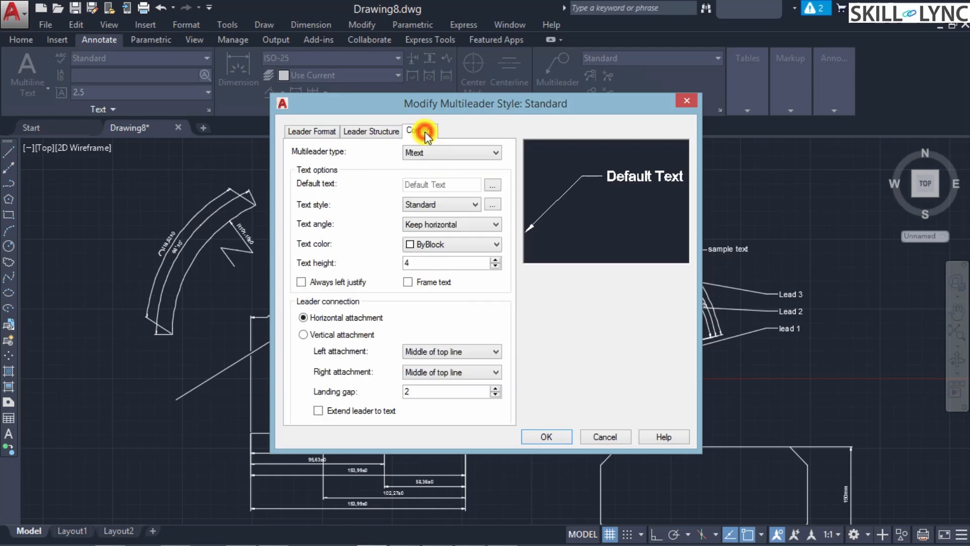
{"action": "left_click", "coordinate": [462, 152]}
{"action": "left_click", "coordinate": [459, 151]}
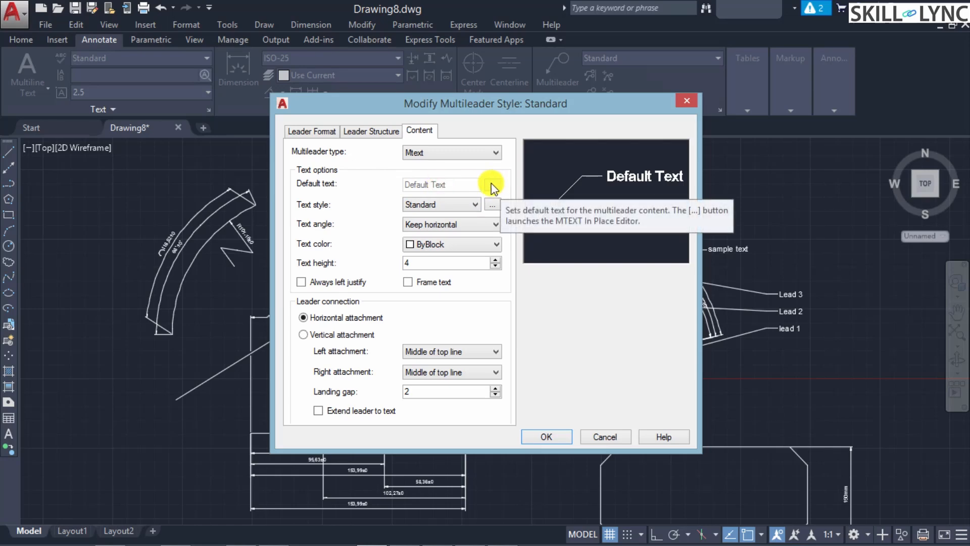
{"action": "left_click", "coordinate": [496, 155]}
{"action": "left_click", "coordinate": [496, 156]}
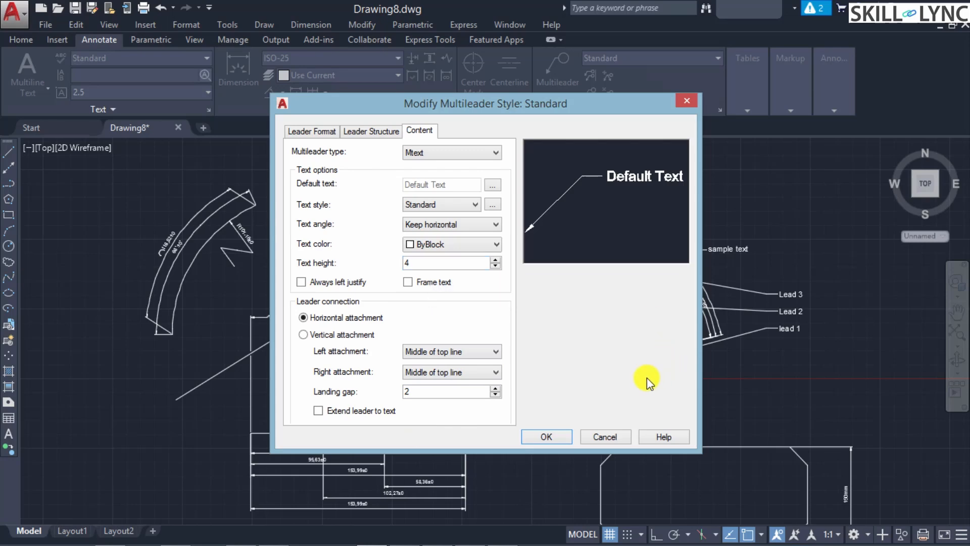
Step: Set the Standard style's multileader type to Block, accept the change and close the Multileader Style Manager
{"action": "left_click", "coordinate": [462, 149]}
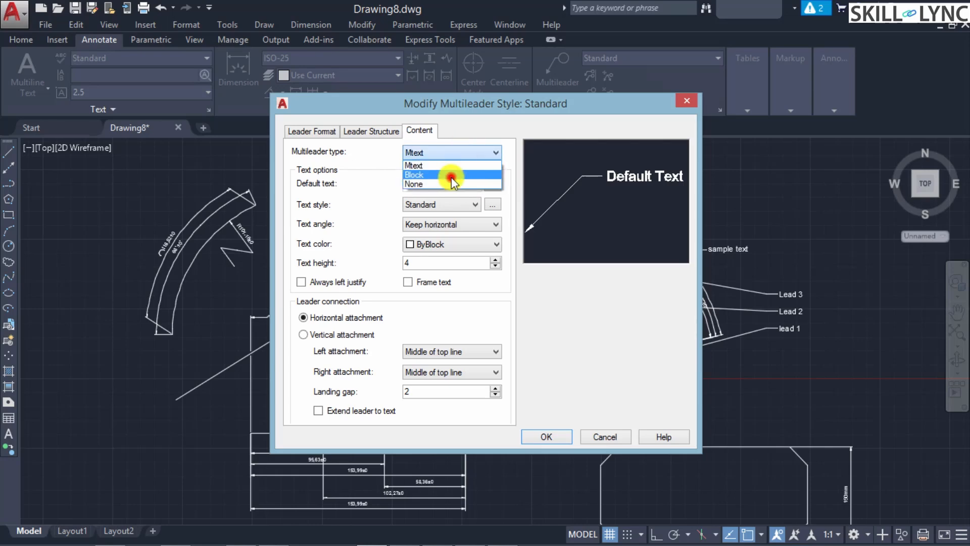
{"action": "left_click", "coordinate": [451, 176]}
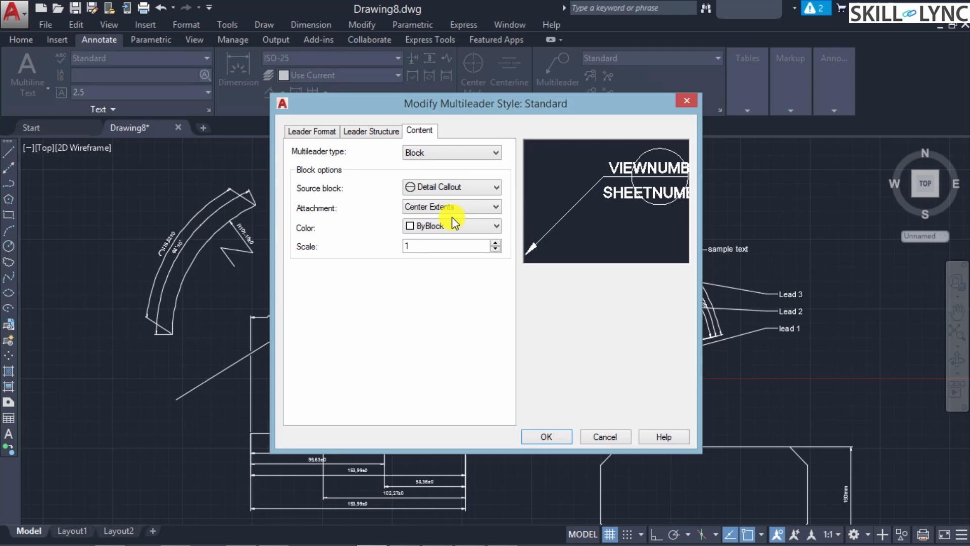
{"action": "left_click", "coordinate": [553, 435]}
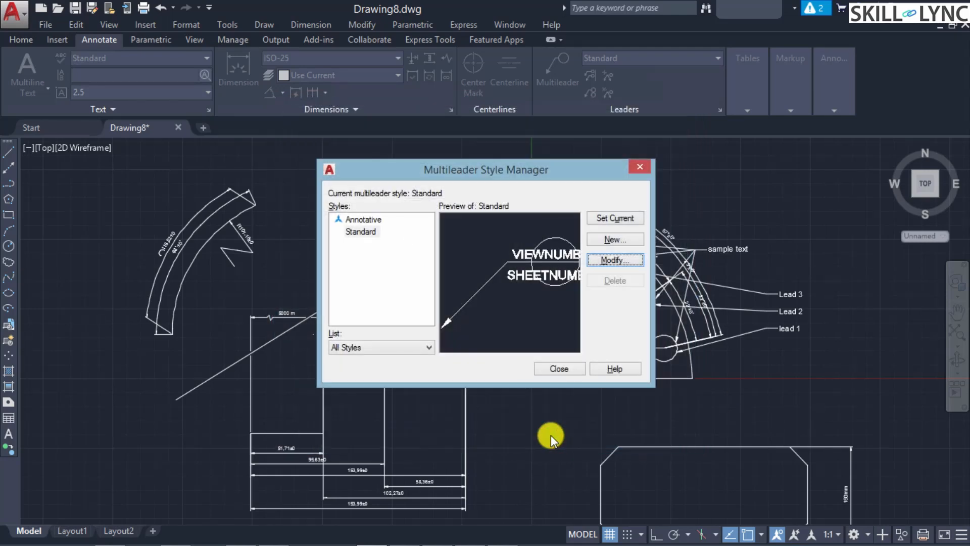
{"action": "left_click", "coordinate": [565, 369]}
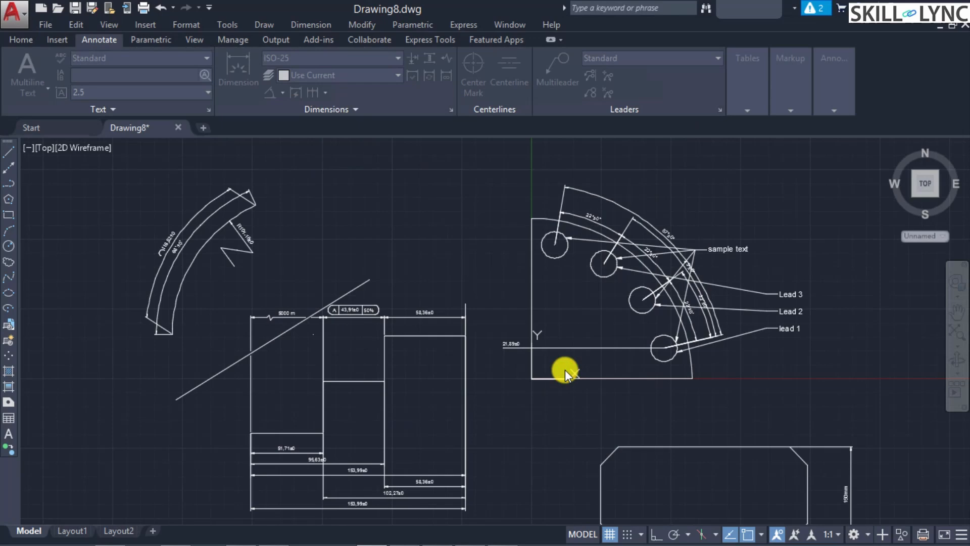